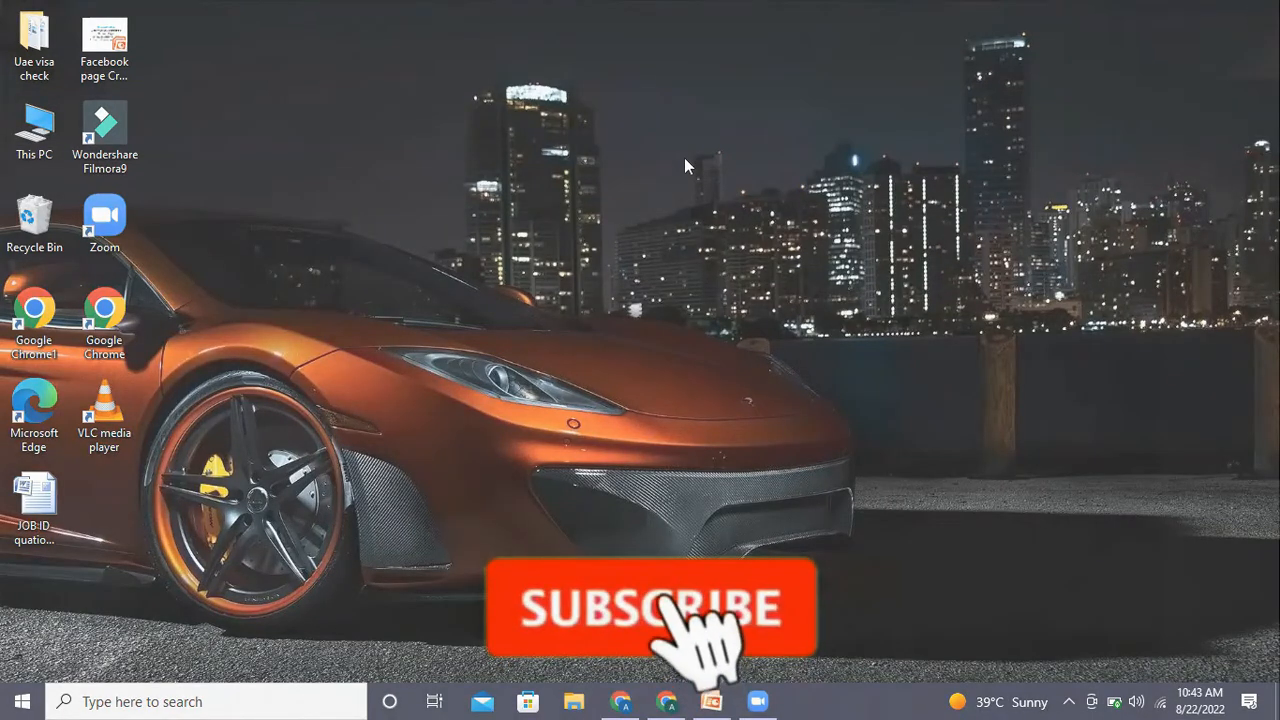
{"action": "right_click", "coordinate": [489, 96]}
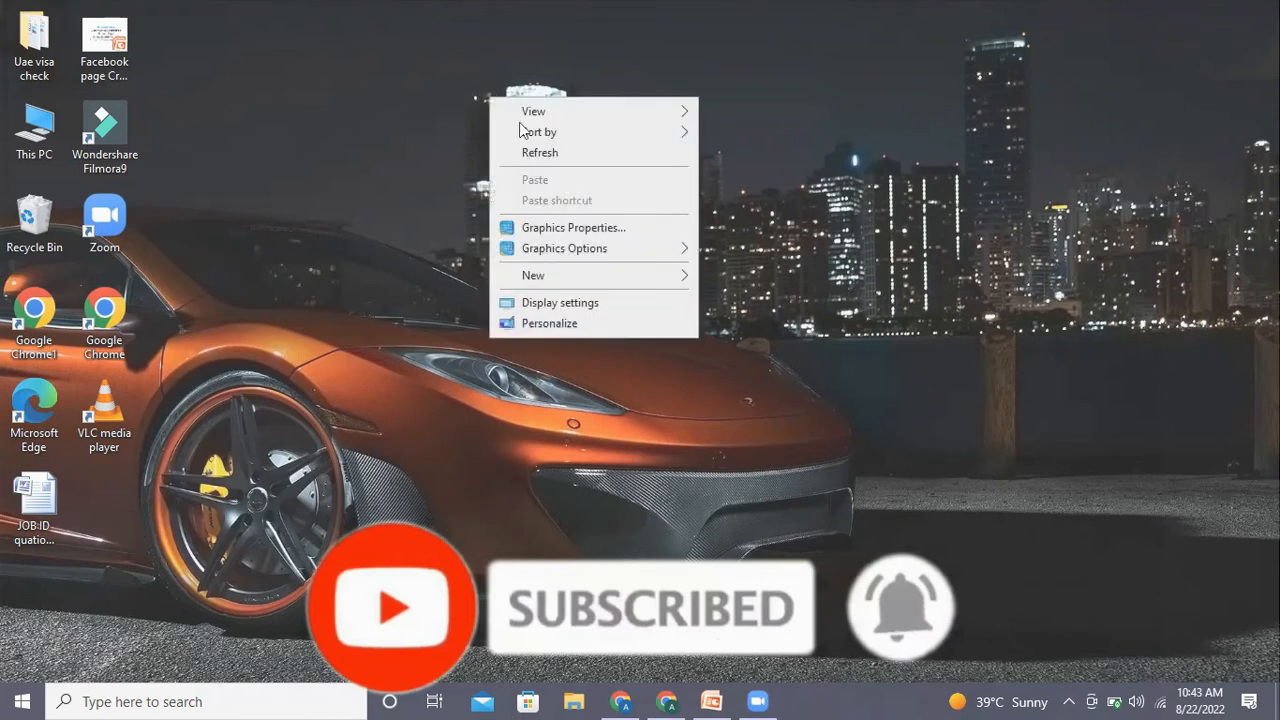
{"action": "left_click", "coordinate": [523, 154]}
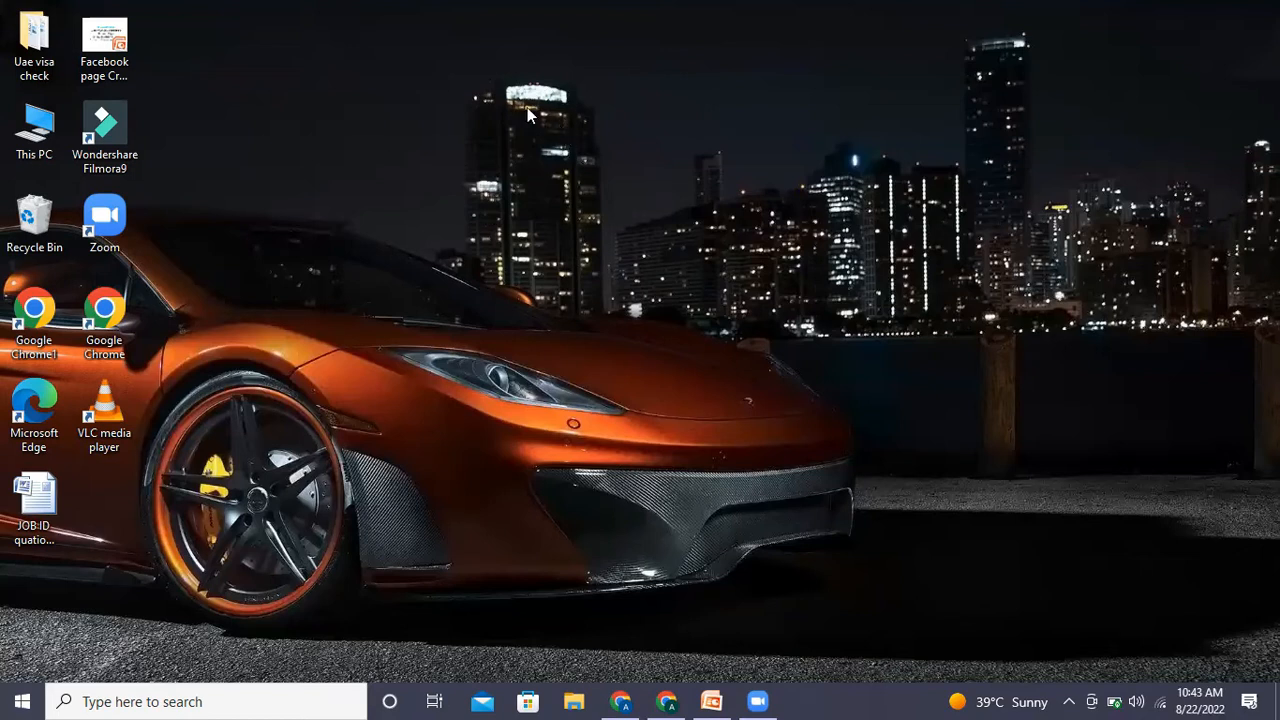
{"action": "right_click", "coordinate": [527, 107]}
{"action": "left_click", "coordinate": [568, 171]}
{"action": "right_click", "coordinate": [484, 170]}
{"action": "left_click", "coordinate": [503, 217]}
{"action": "right_click", "coordinate": [392, 79]}
{"action": "left_click", "coordinate": [445, 134]}
Switch to PowerPoint and review the slides listing the video topics, the Facebook business page requirements and the sample business details.
{"action": "left_click", "coordinate": [711, 701]}
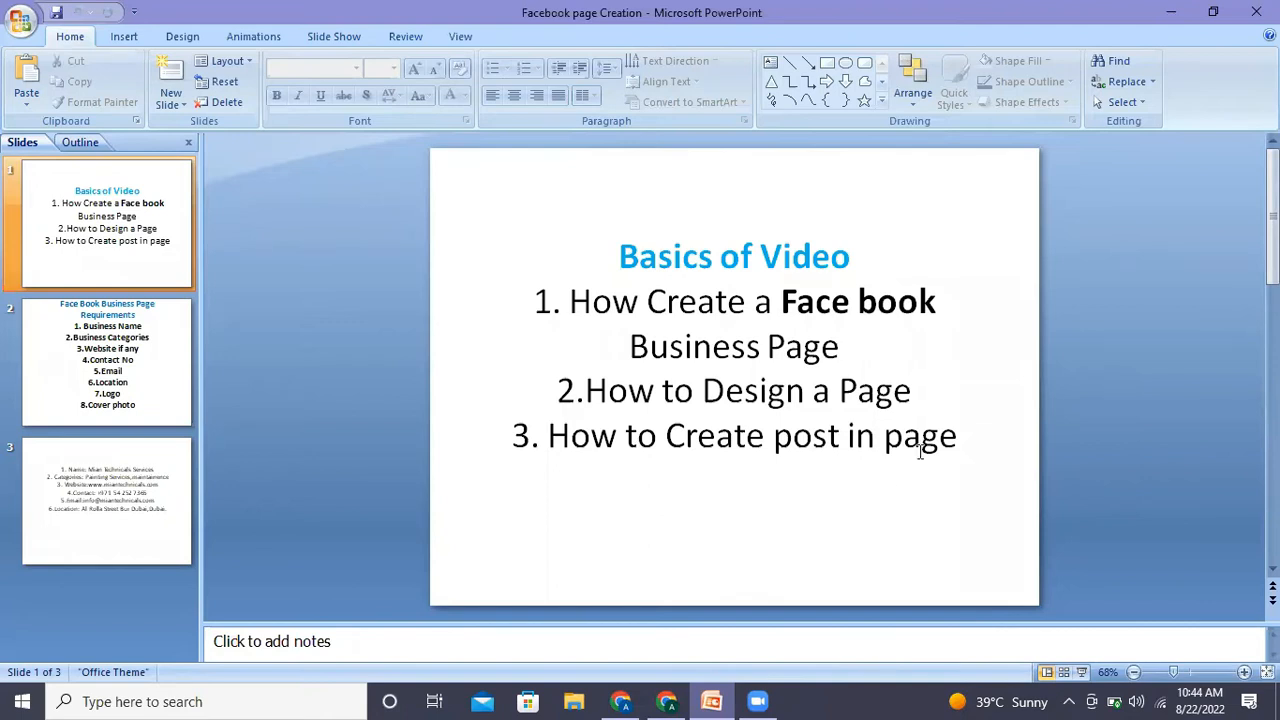
{"action": "scroll", "coordinate": [734, 377], "scroll_direction": "down", "scroll_amount": 1}
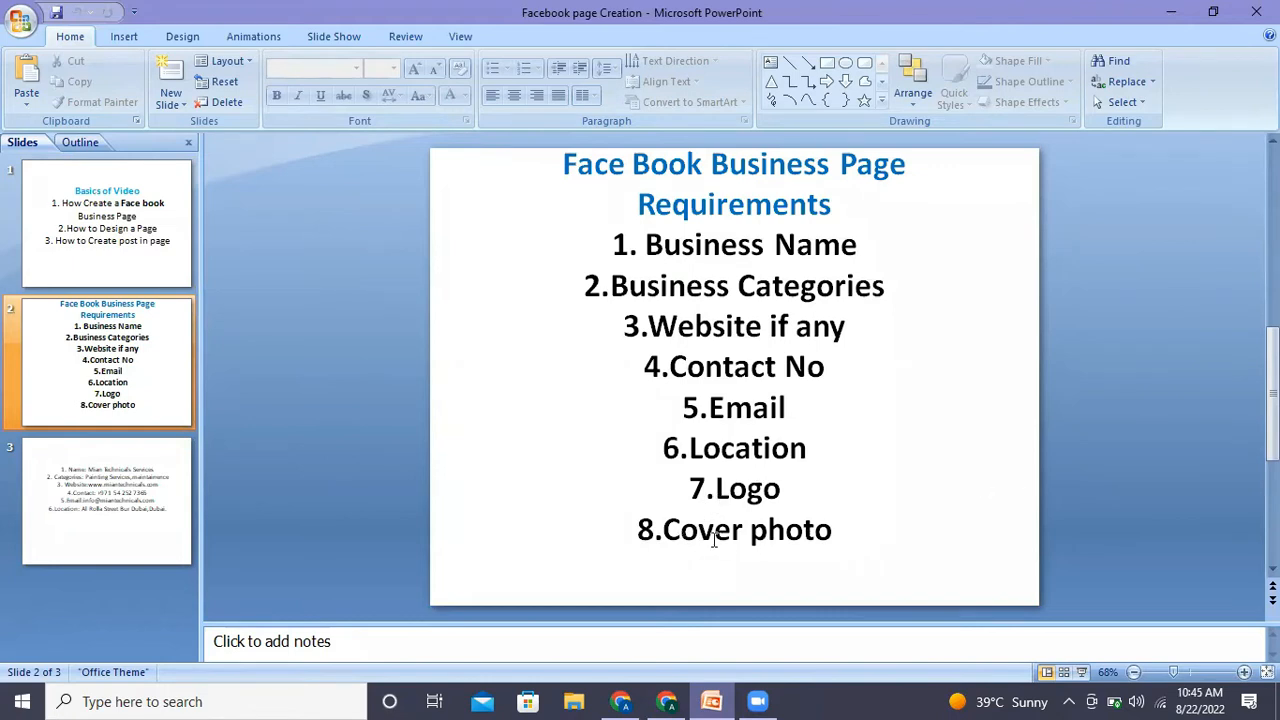
{"action": "left_click_drag", "start_coordinate": [1273, 395], "coordinate": [1273, 495]}
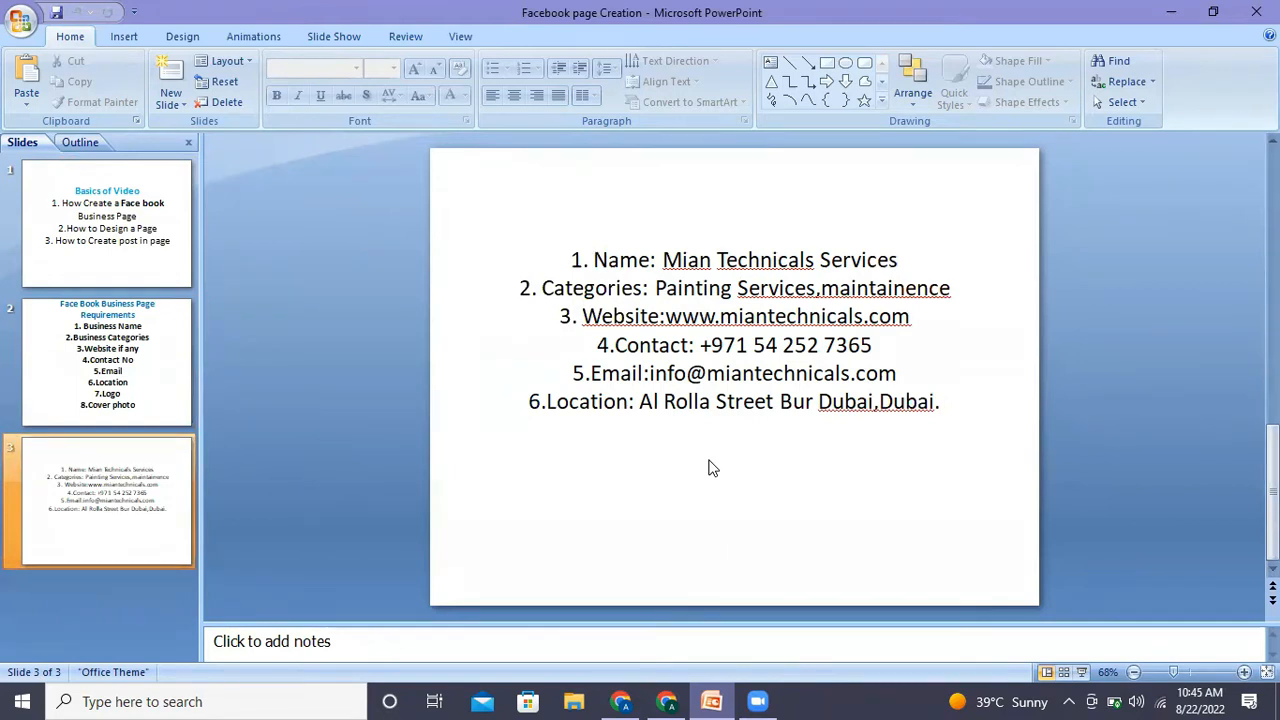
{"action": "left_click", "coordinate": [1170, 9]}
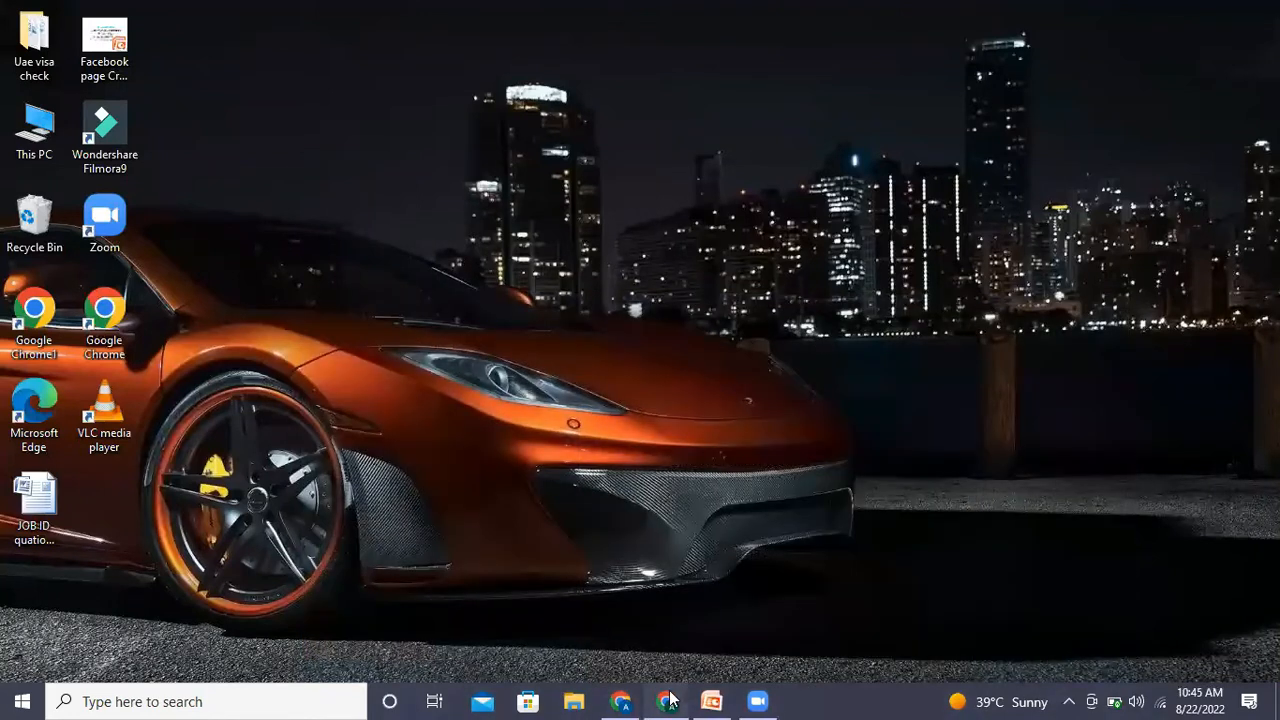
Switch to Facebook in Chrome, close the downloads bar and start creating a new Page.
{"action": "left_click", "coordinate": [668, 701]}
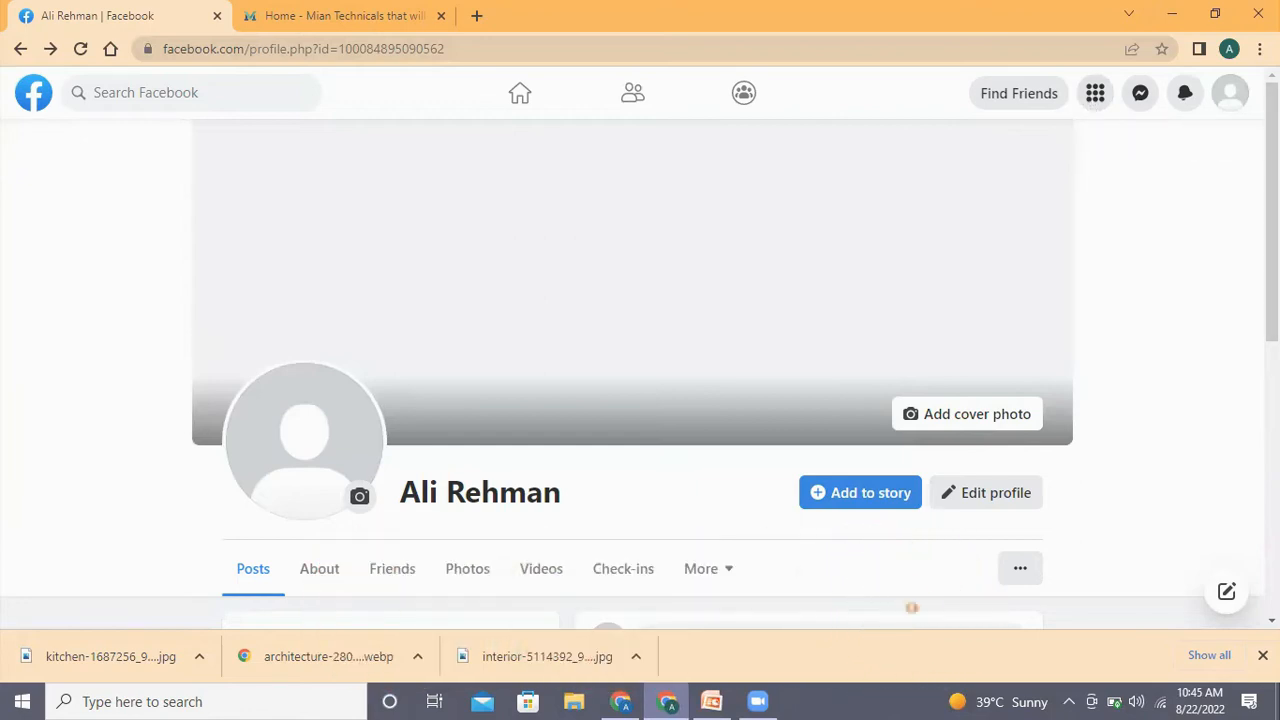
{"action": "left_click", "coordinate": [1262, 655]}
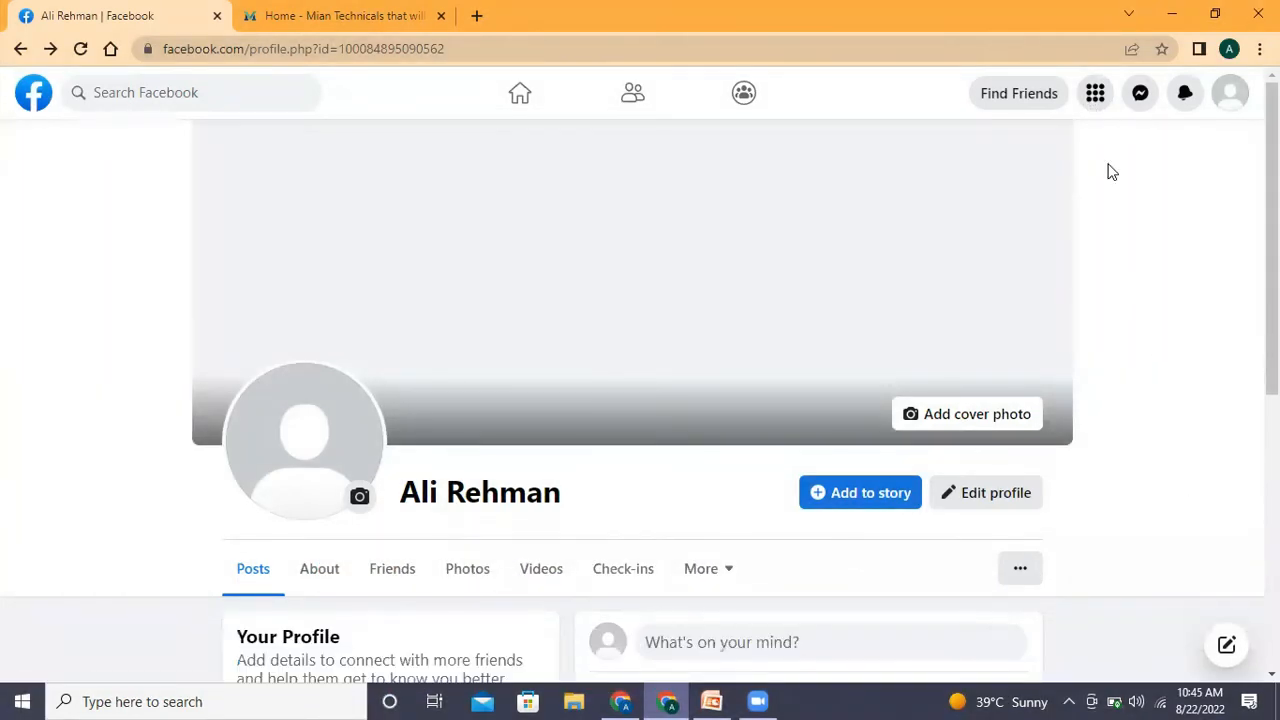
{"action": "left_click", "coordinate": [1096, 94]}
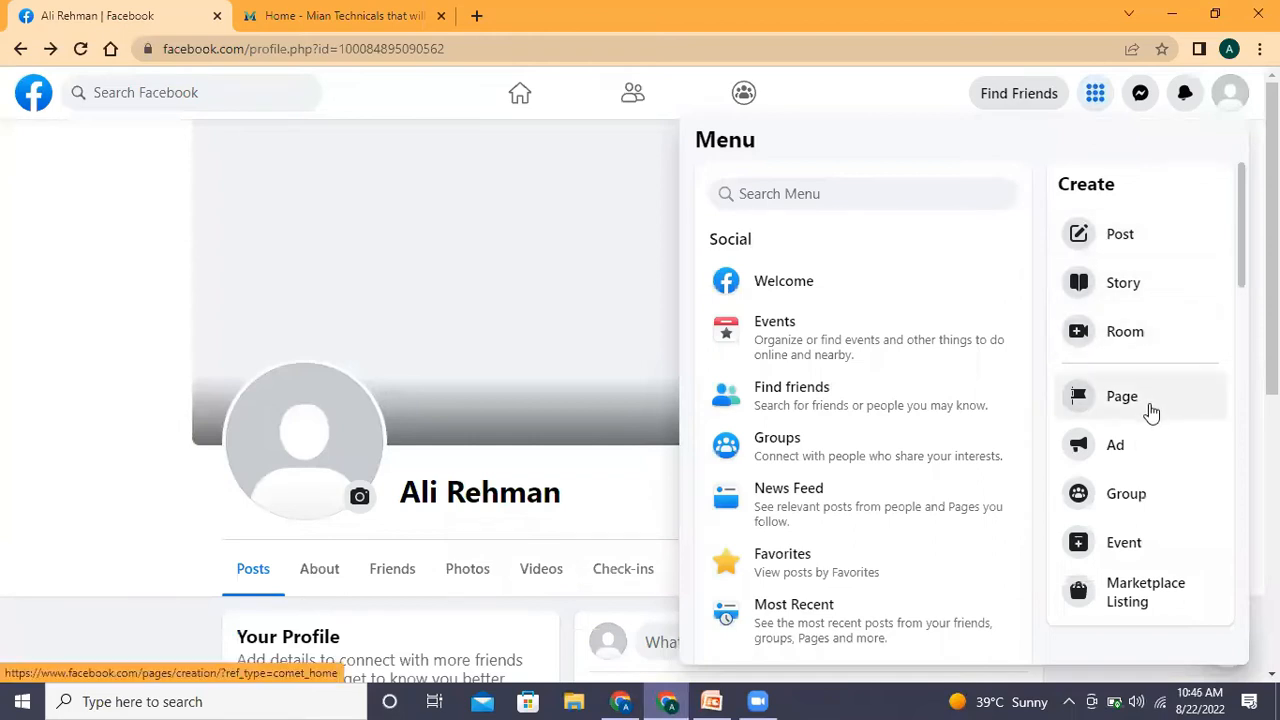
{"action": "left_click", "coordinate": [1150, 404]}
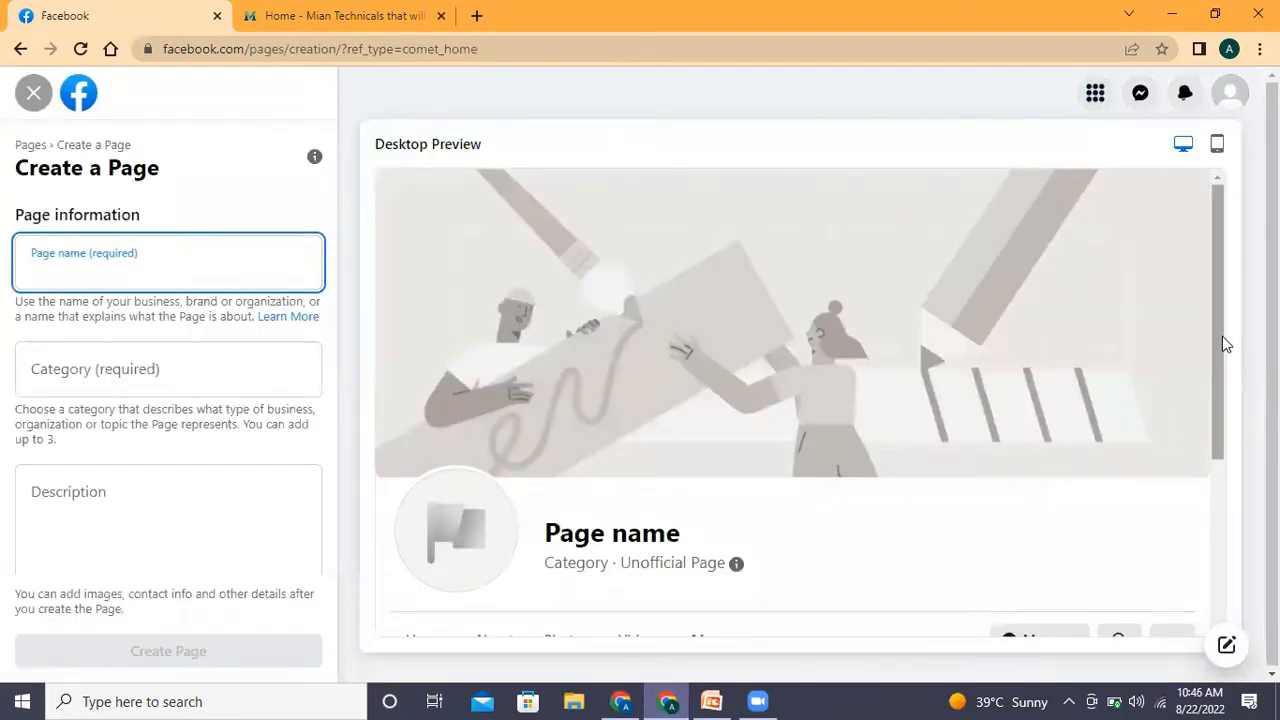
{"action": "left_click_drag", "start_coordinate": [1218, 342], "coordinate": [1222, 355]}
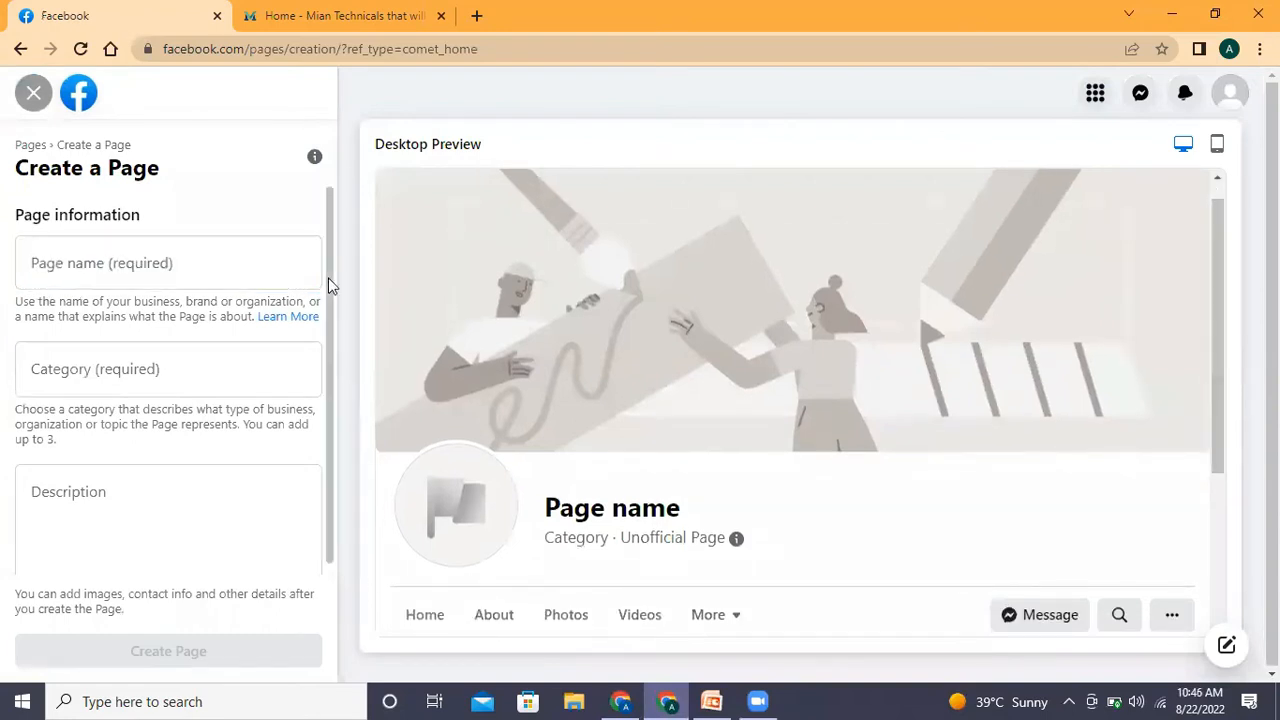
Check the business name in the PowerPoint notes and enter "Mian Technicals" as the Page name.
{"action": "left_click", "coordinate": [159, 265]}
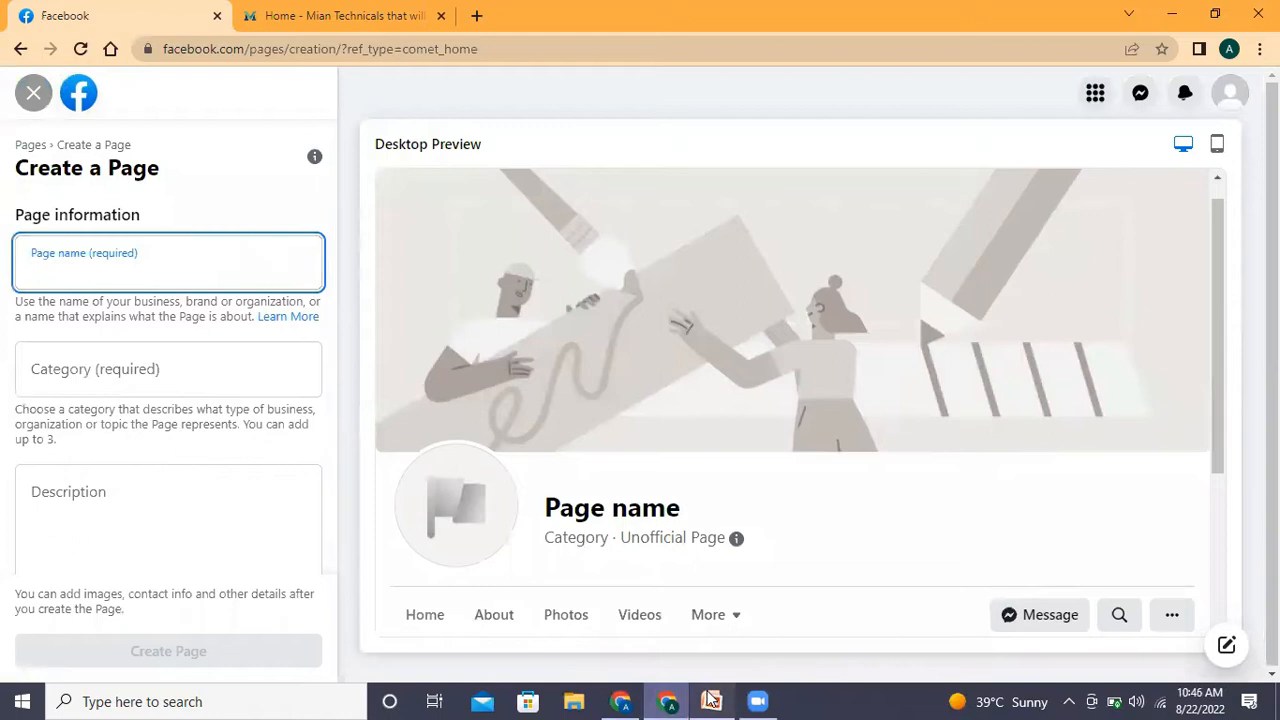
{"action": "left_click", "coordinate": [711, 700]}
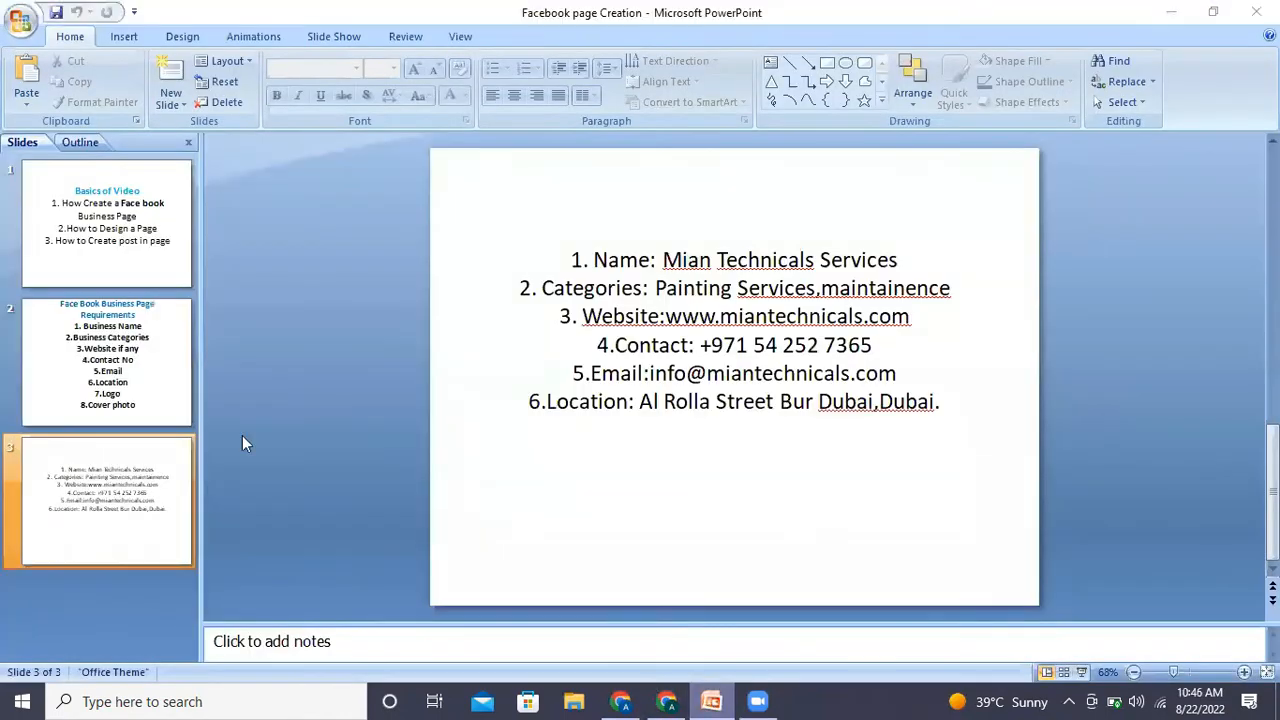
{"action": "key", "text": "alt+Tab"}
{"action": "left_click", "coordinate": [143, 253]}
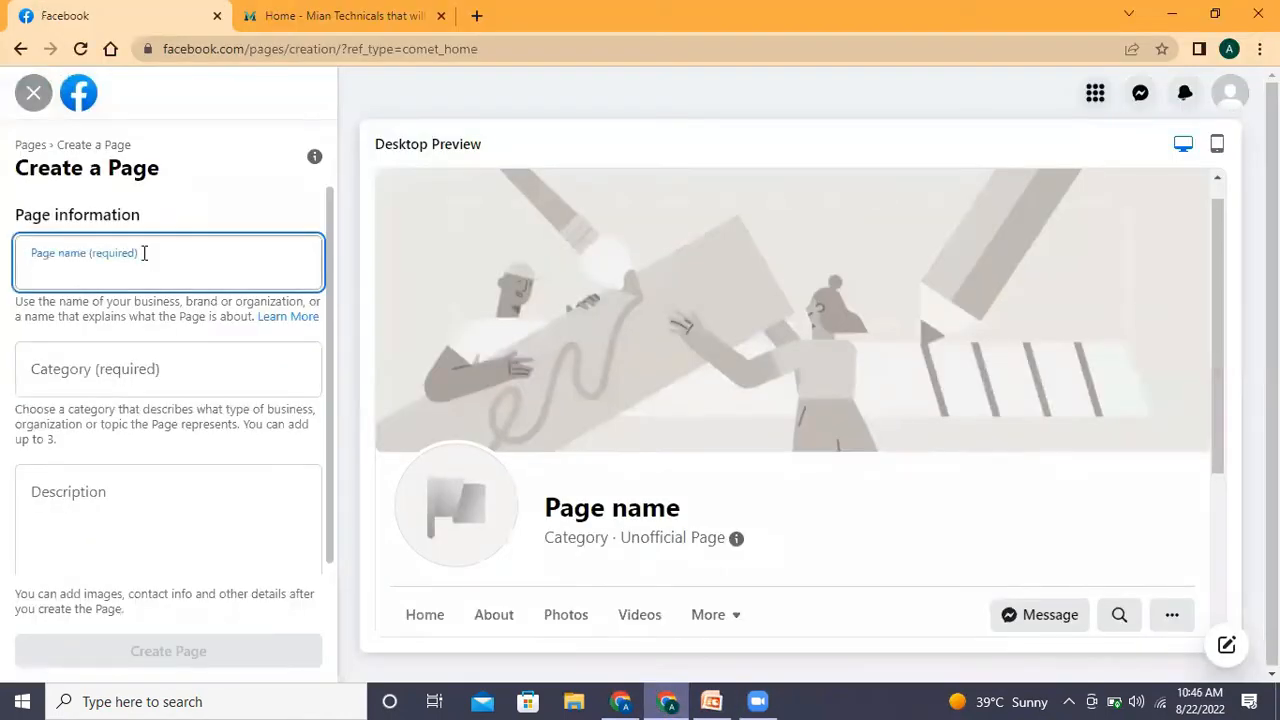
{"action": "type", "text": "M"}
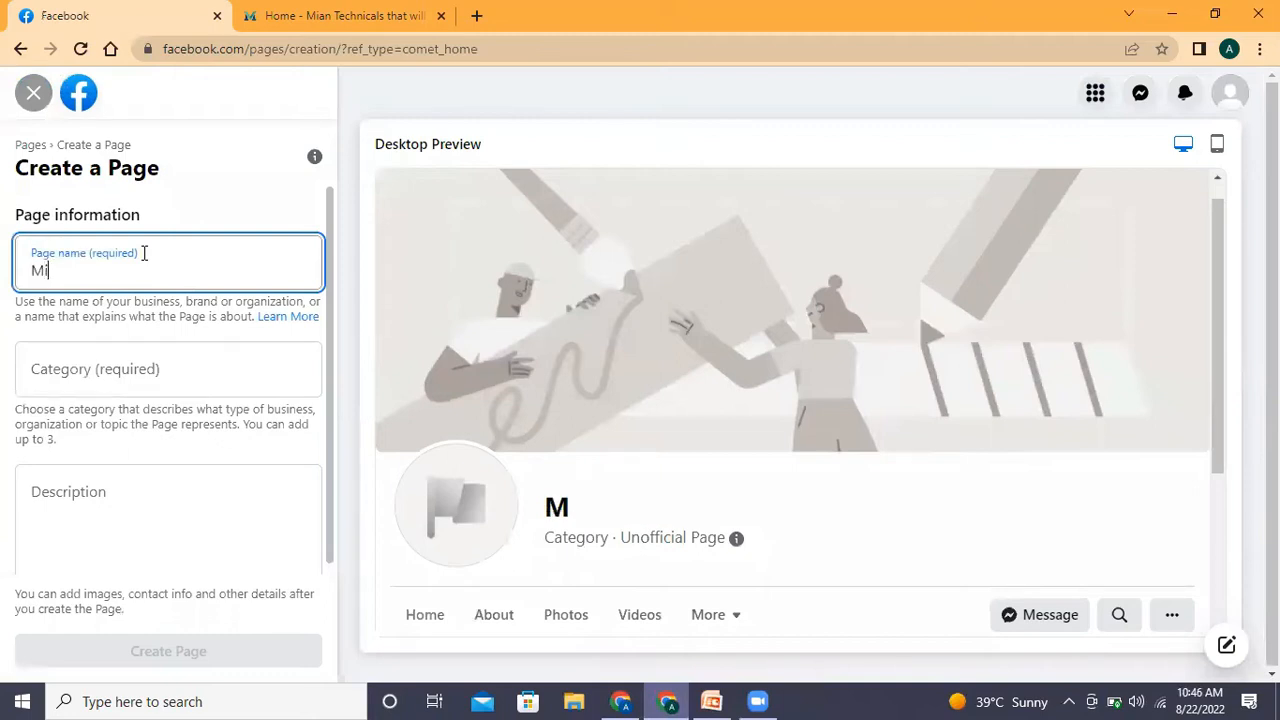
{"action": "type", "text": "ian T"}
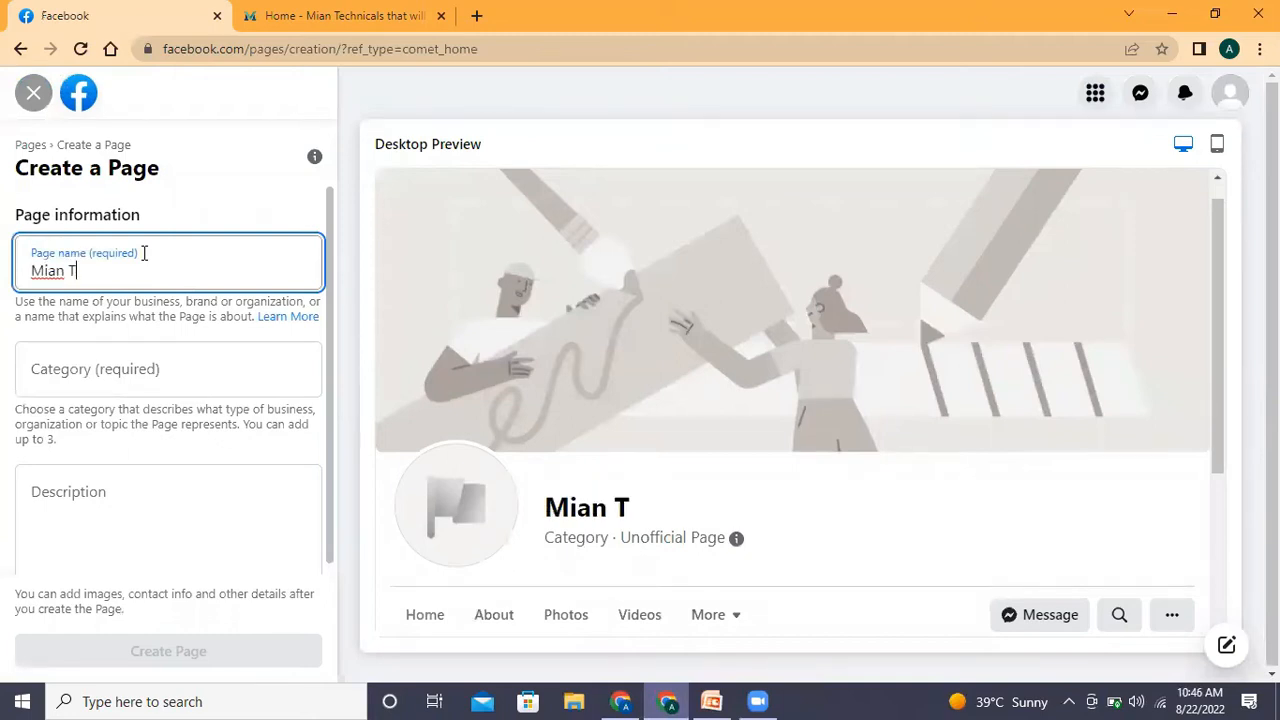
{"action": "type", "text": "echni"}
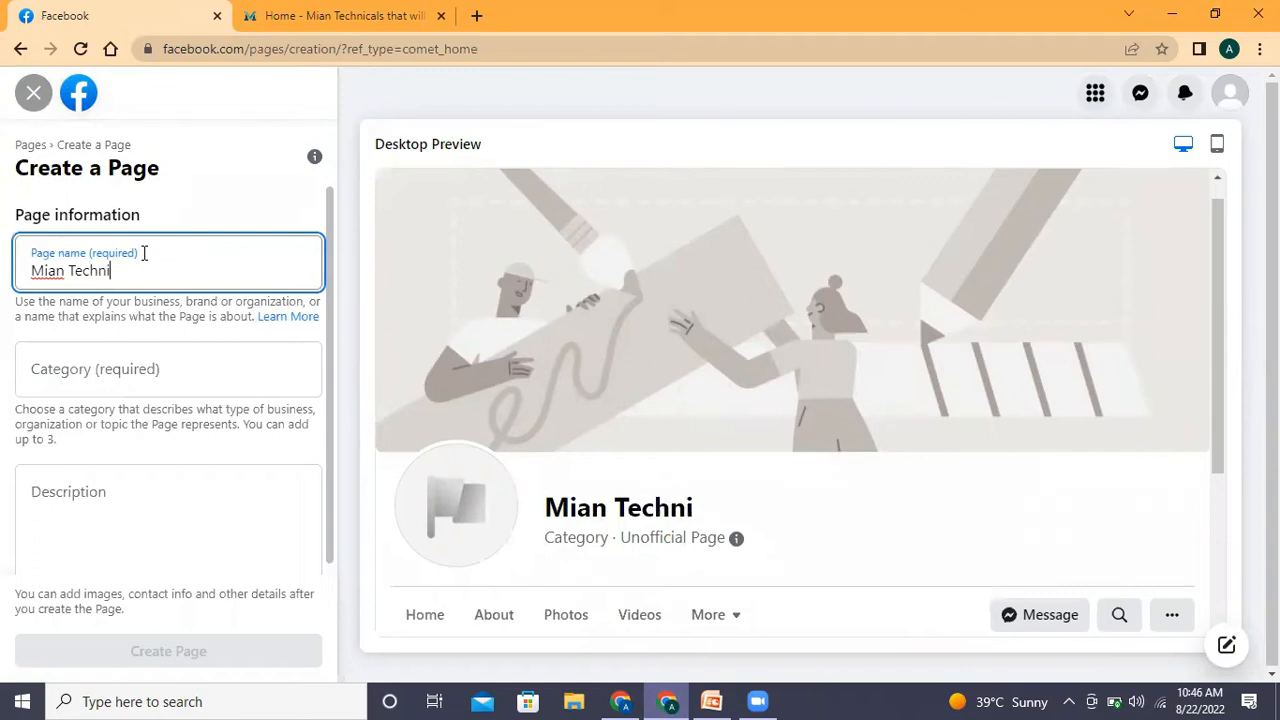
{"action": "type", "text": "cals"}
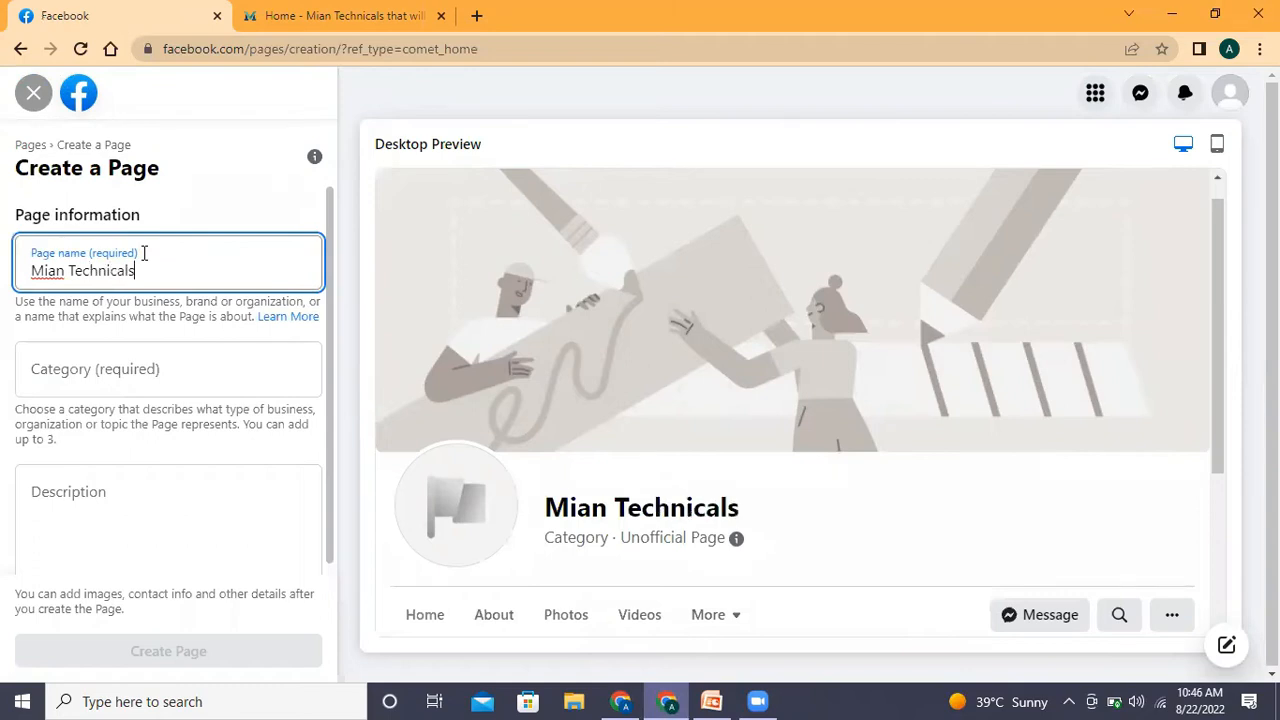
Search the Page categories for "Painting Services" and shorten the search to "Painting".
{"action": "left_click", "coordinate": [63, 378]}
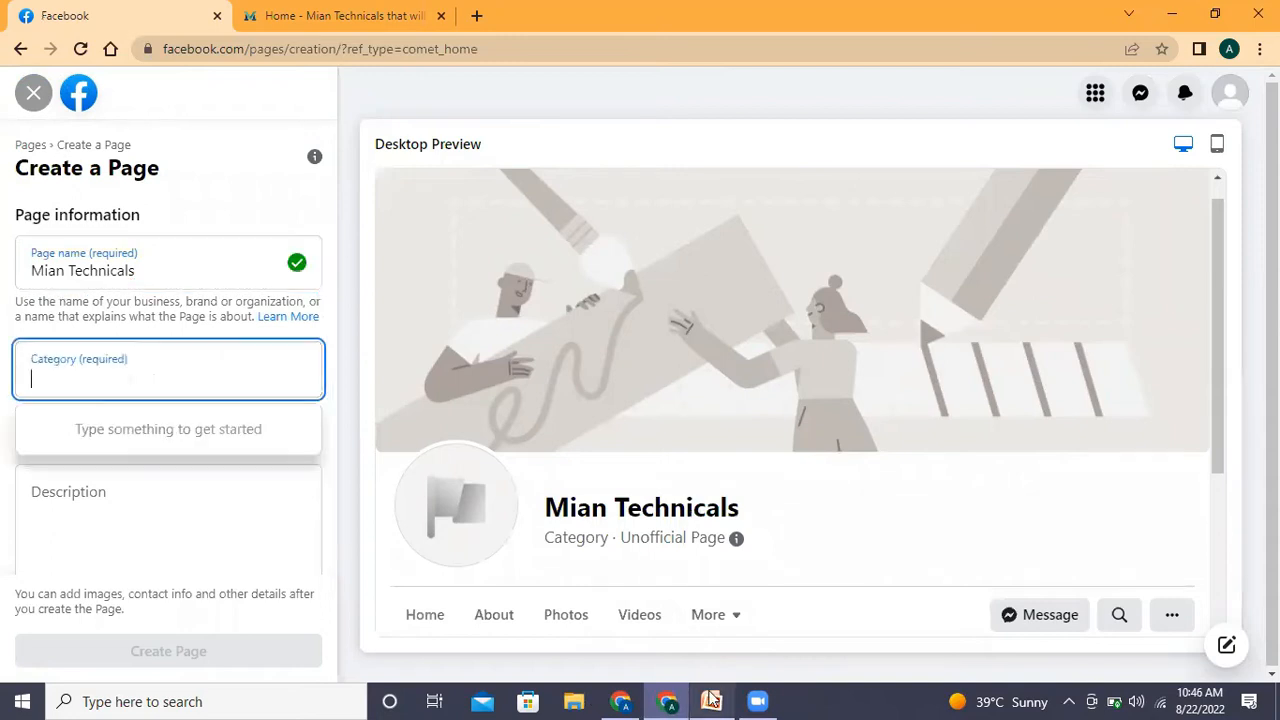
{"action": "left_click", "coordinate": [120, 388]}
{"action": "type", "text": "P"}
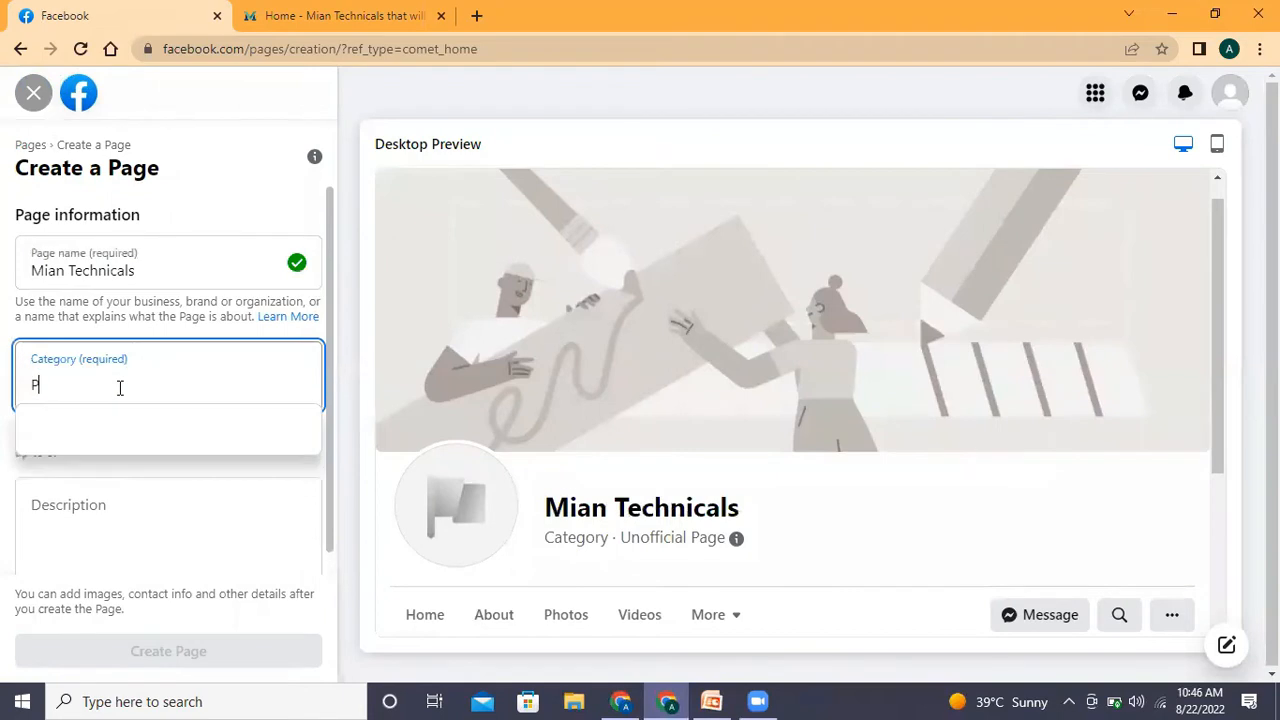
{"action": "type", "text": "ainting Services"}
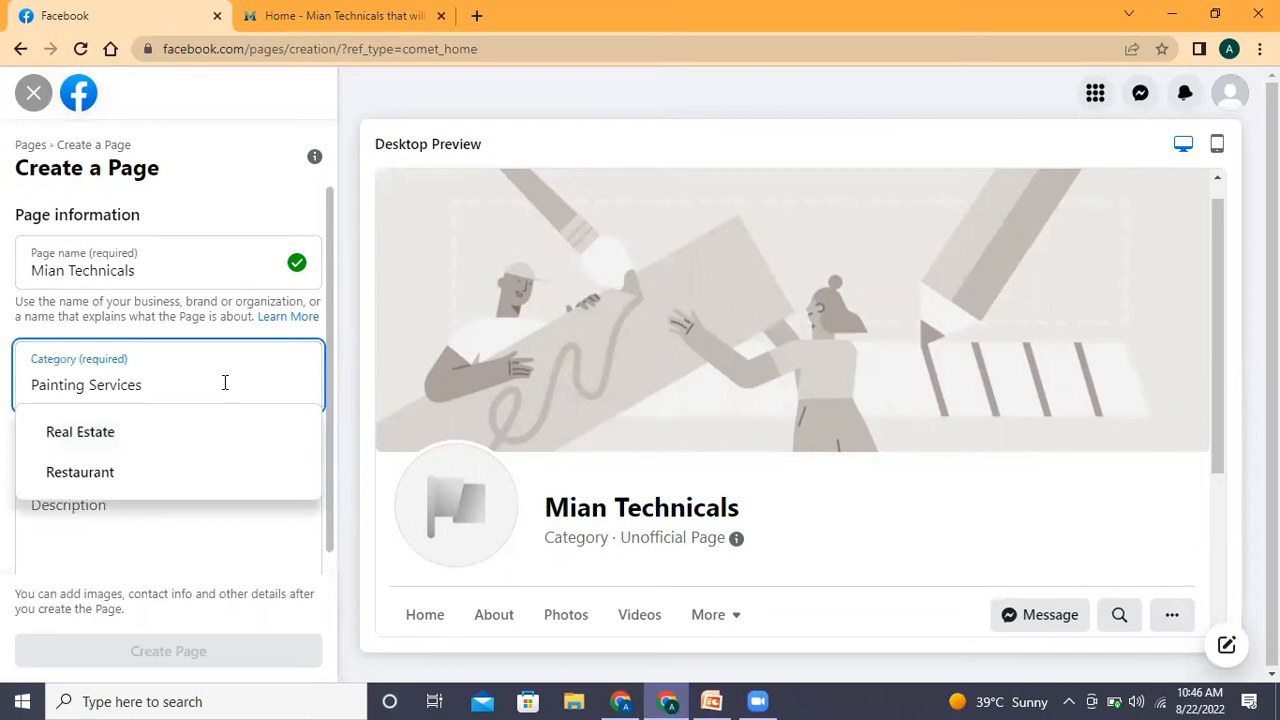
{"action": "key", "text": "BackSpace"}
{"action": "key", "text": "BackSpace"}
{"action": "key", "text": "BackSpace"}
{"action": "key", "text": "BackSpace"}
{"action": "key", "text": "BackSpace"}
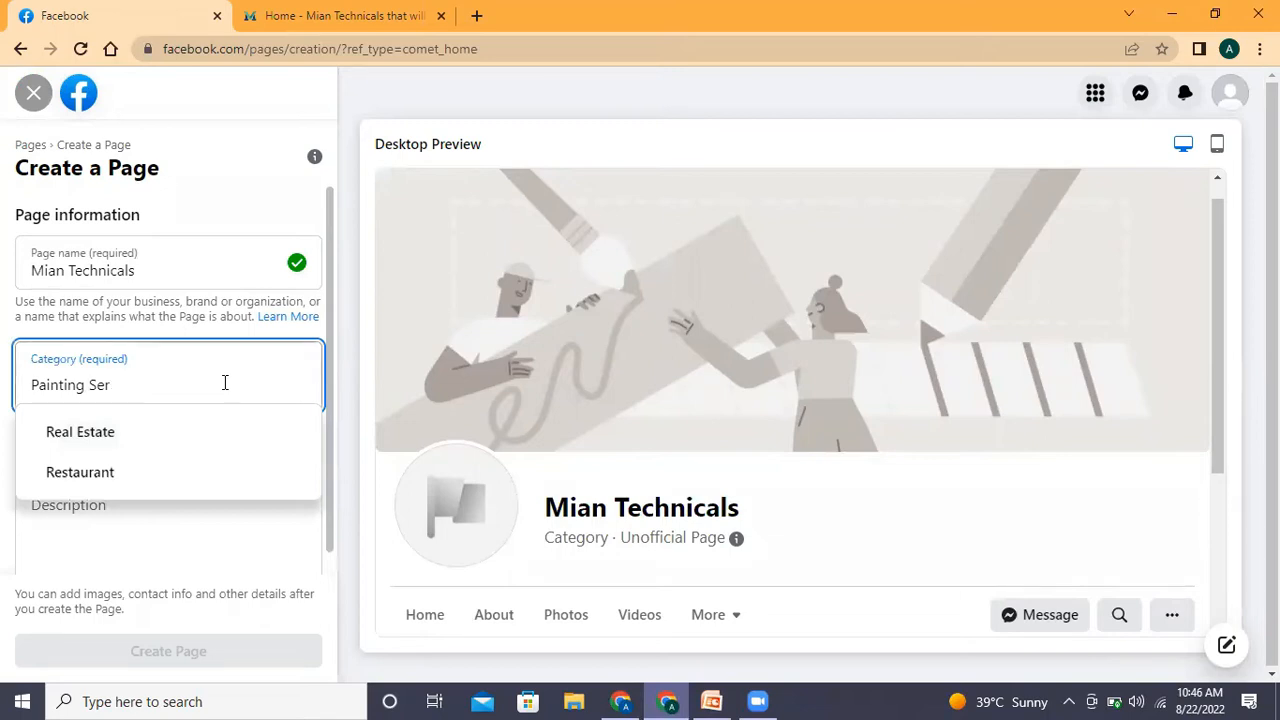
{"action": "key", "text": "BackSpace"}
{"action": "key", "text": "BackSpace"}
{"action": "key", "text": "BackSpace"}
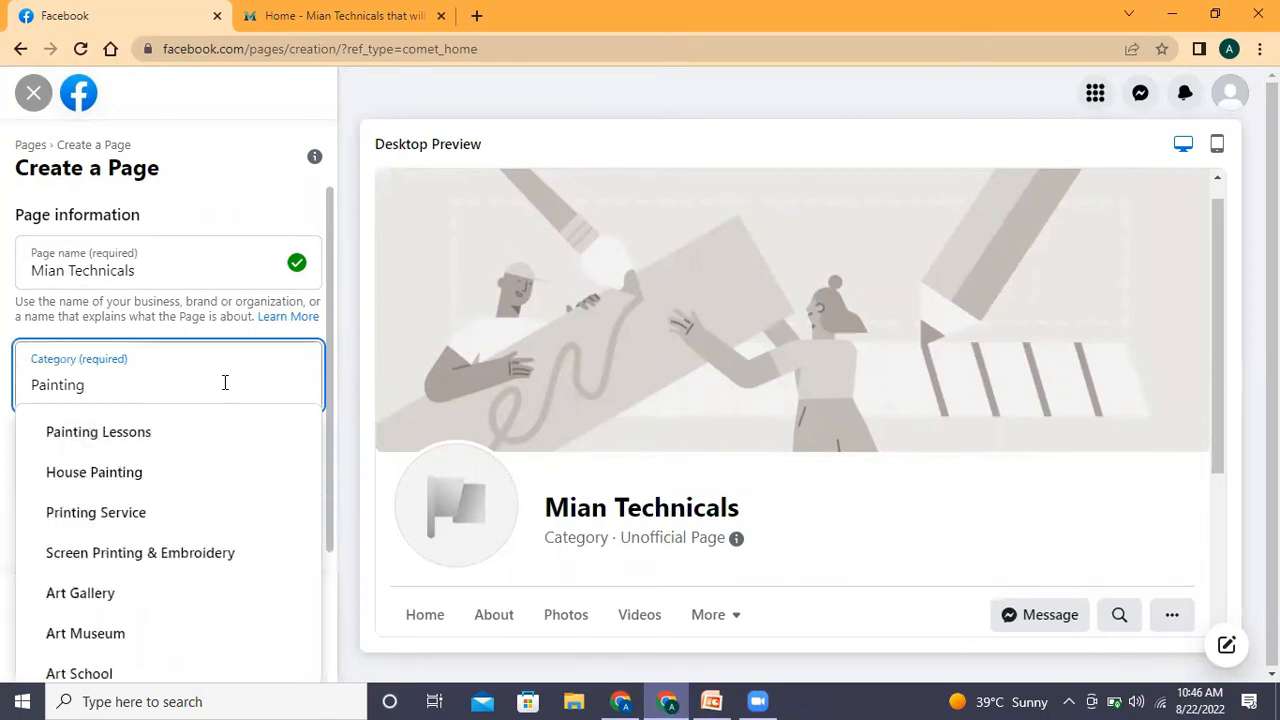
Choose Printing Service from the suggestions as the first Page category.
{"action": "key", "text": "Down"}
{"action": "key", "text": "Down"}
{"action": "key", "text": "Down"}
{"action": "key", "text": "Down"}
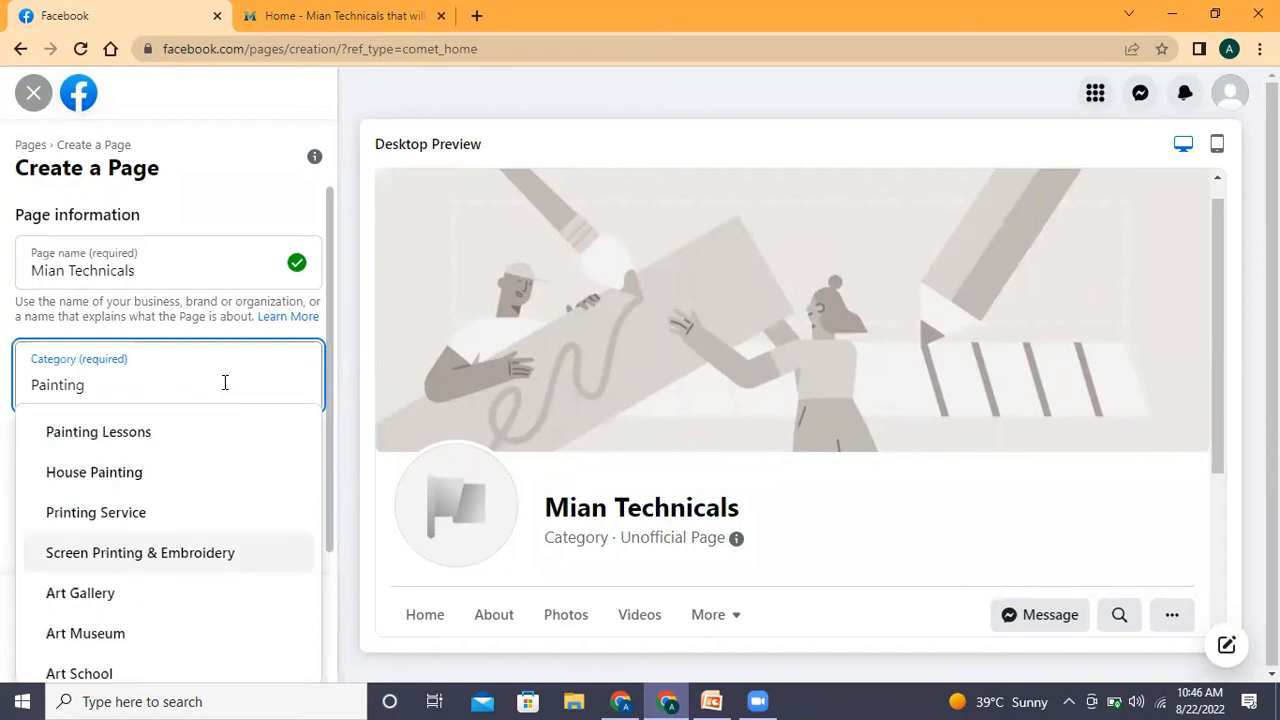
{"action": "key", "text": "Up"}
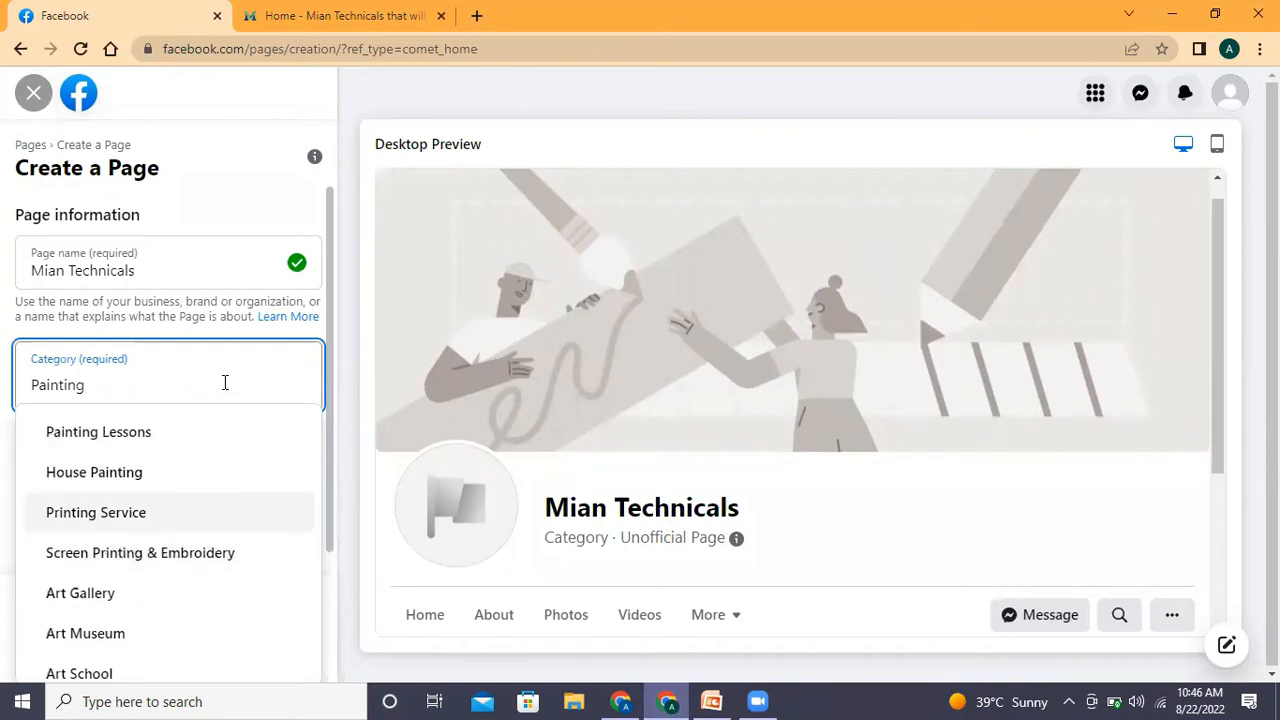
{"action": "key", "text": "Return"}
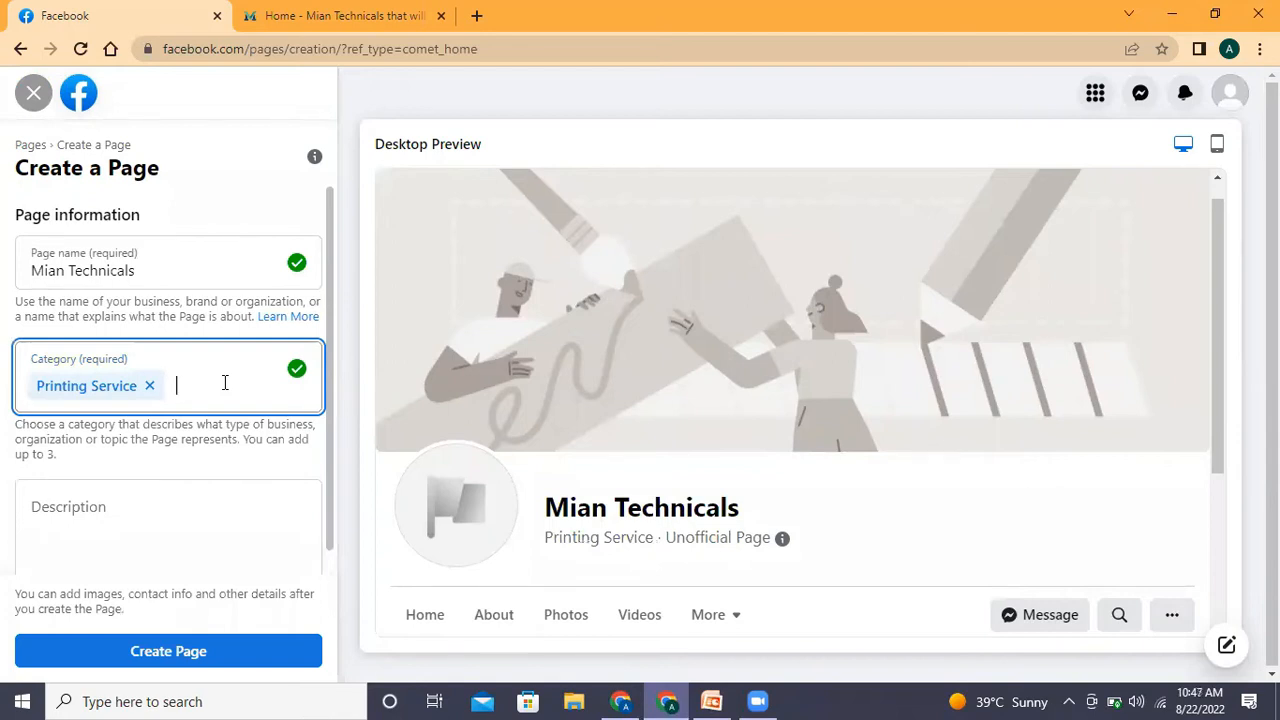
{"action": "type", "text": "reno"}
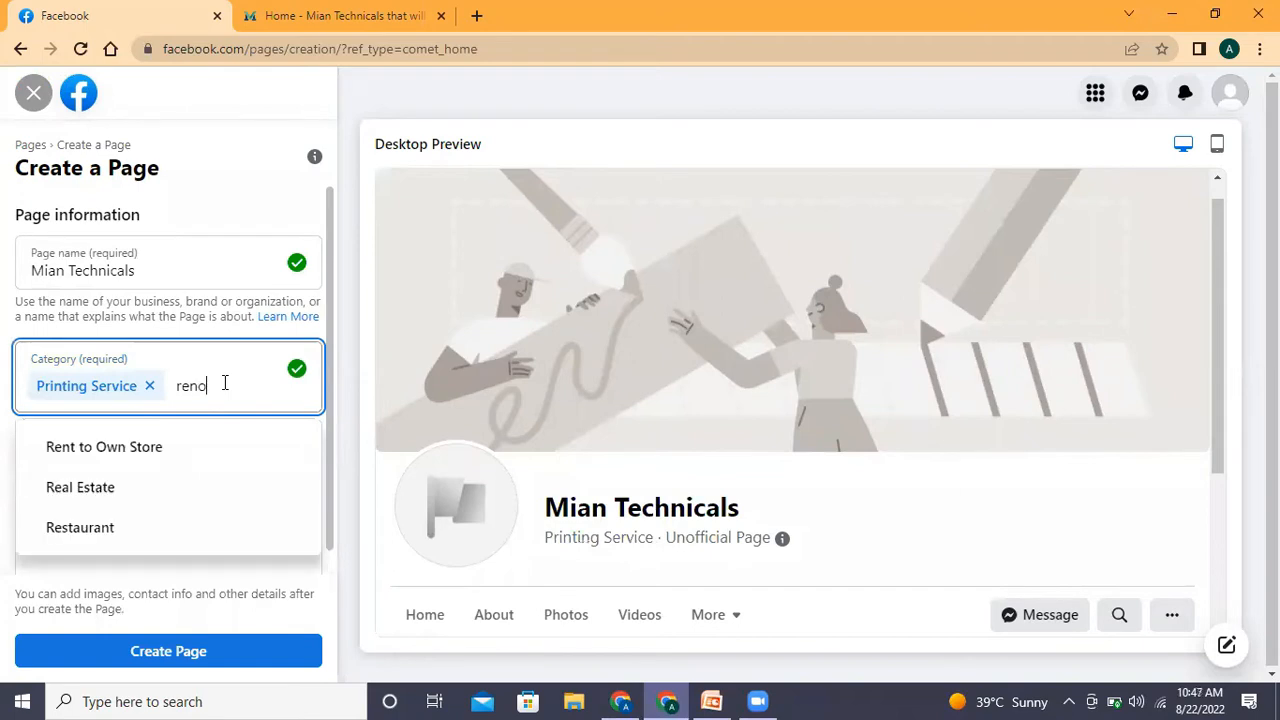
{"action": "key", "text": "BackSpace"}
{"action": "key", "text": "BackSpace"}
{"action": "key", "text": "BackSpace"}
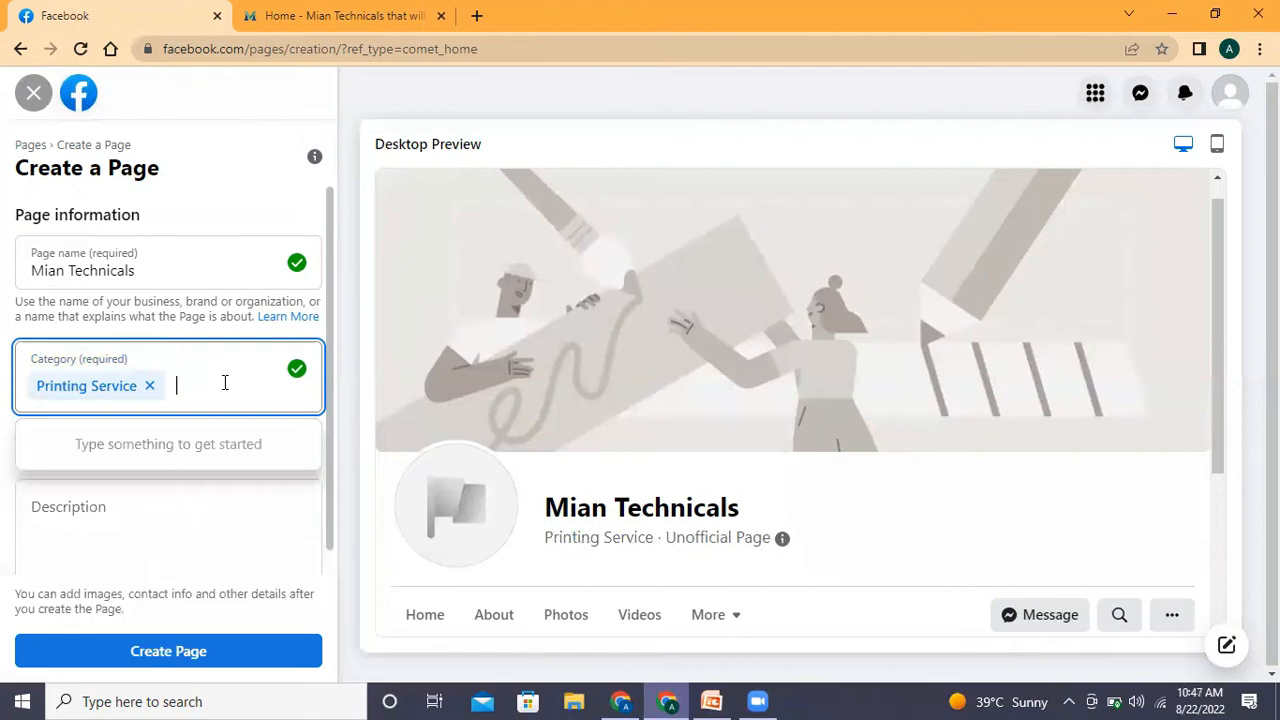
Search for "plumb" and add Plumbing Service as the second Page category.
{"action": "type", "text": "plum"}
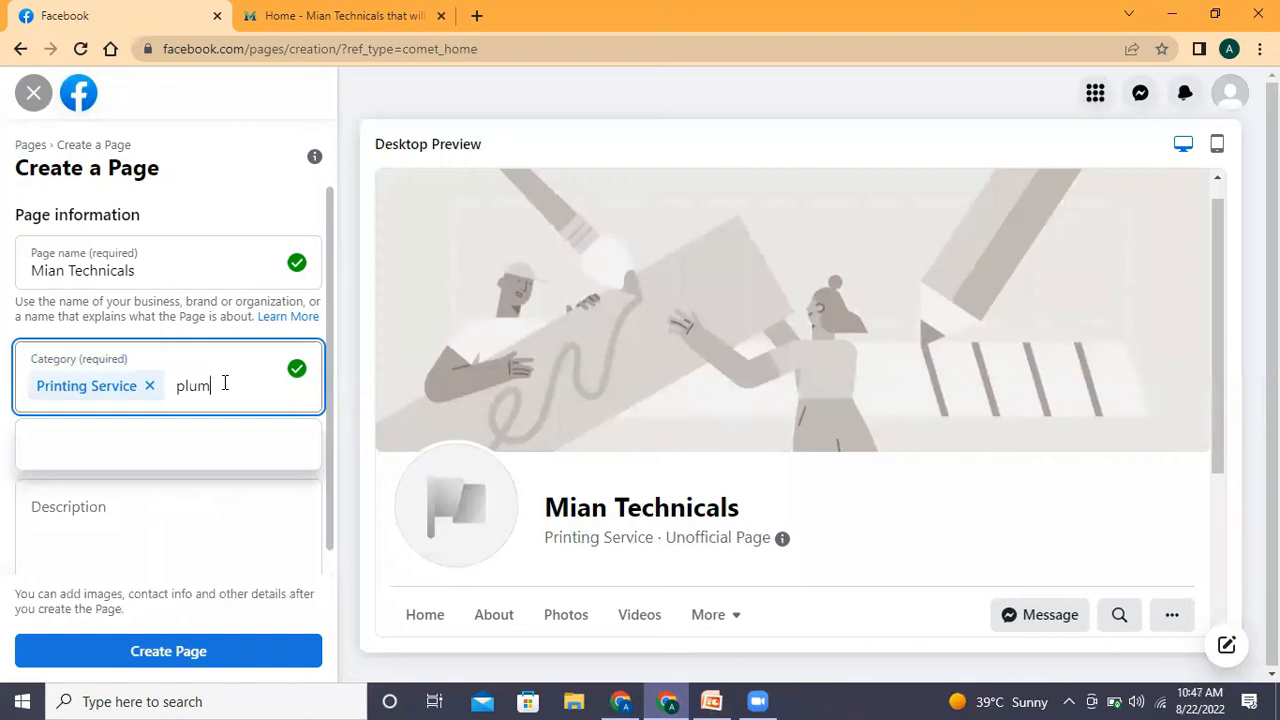
{"action": "type", "text": "b"}
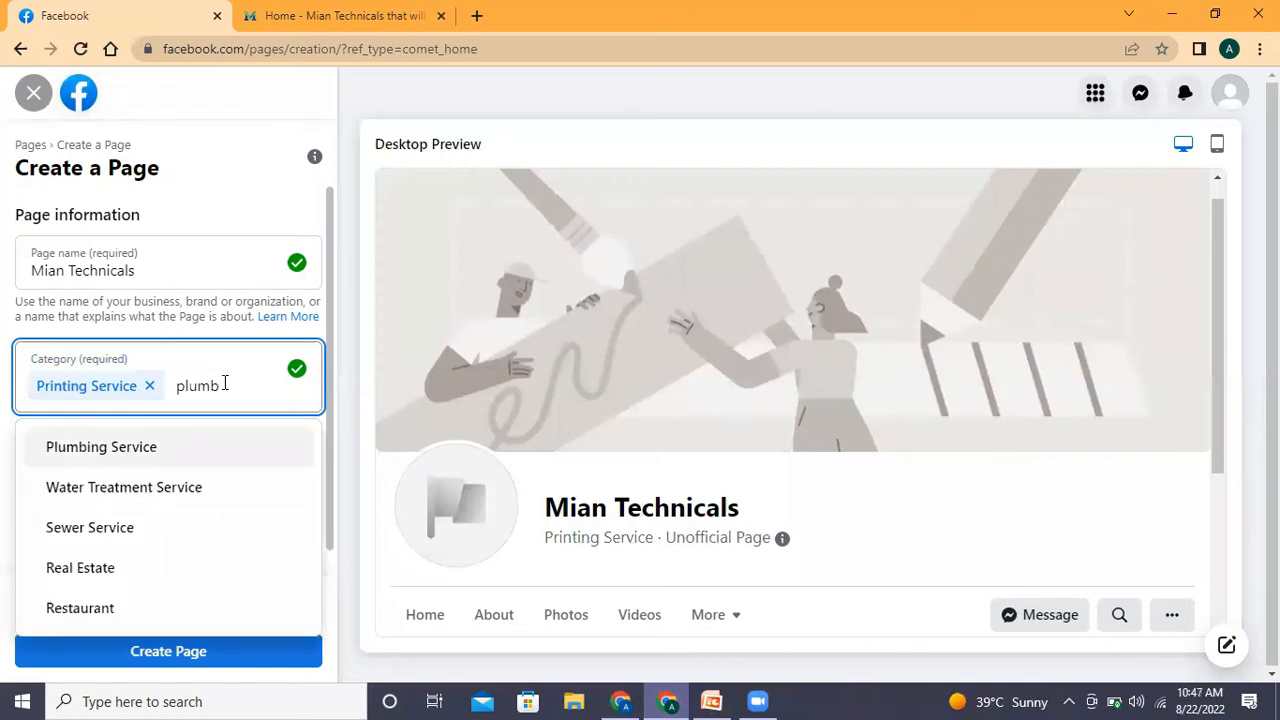
{"action": "key", "text": "Return"}
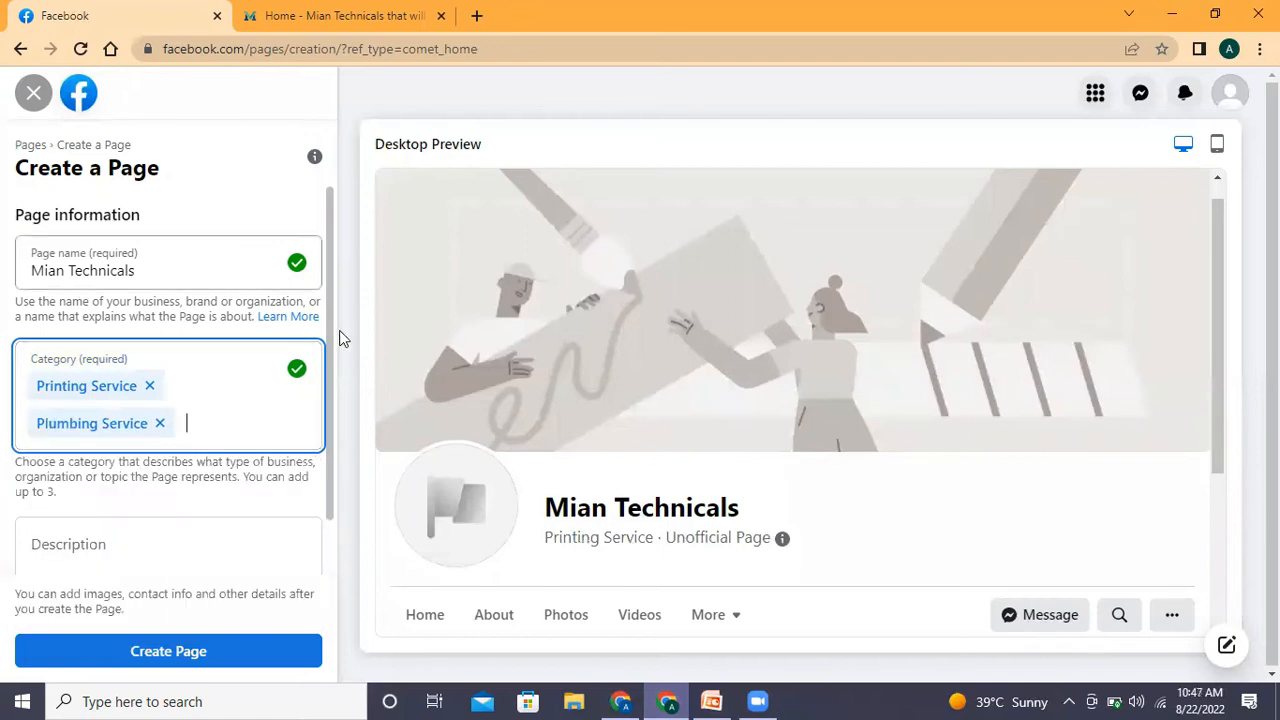
Copy the Painting Services paragraph from the Mian Technicals website, from "Our organization delivers" to "according to your desire".
{"action": "left_click_drag", "start_coordinate": [330, 324], "coordinate": [328, 390]}
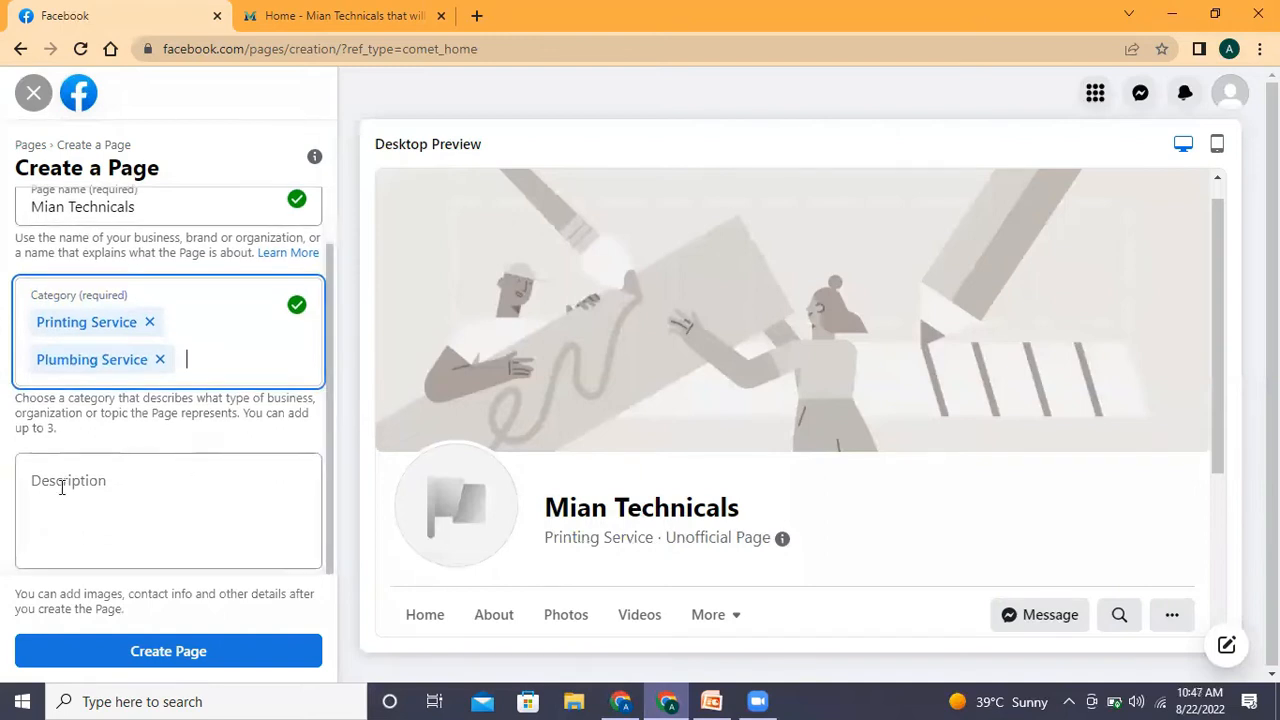
{"action": "left_click", "coordinate": [370, 12]}
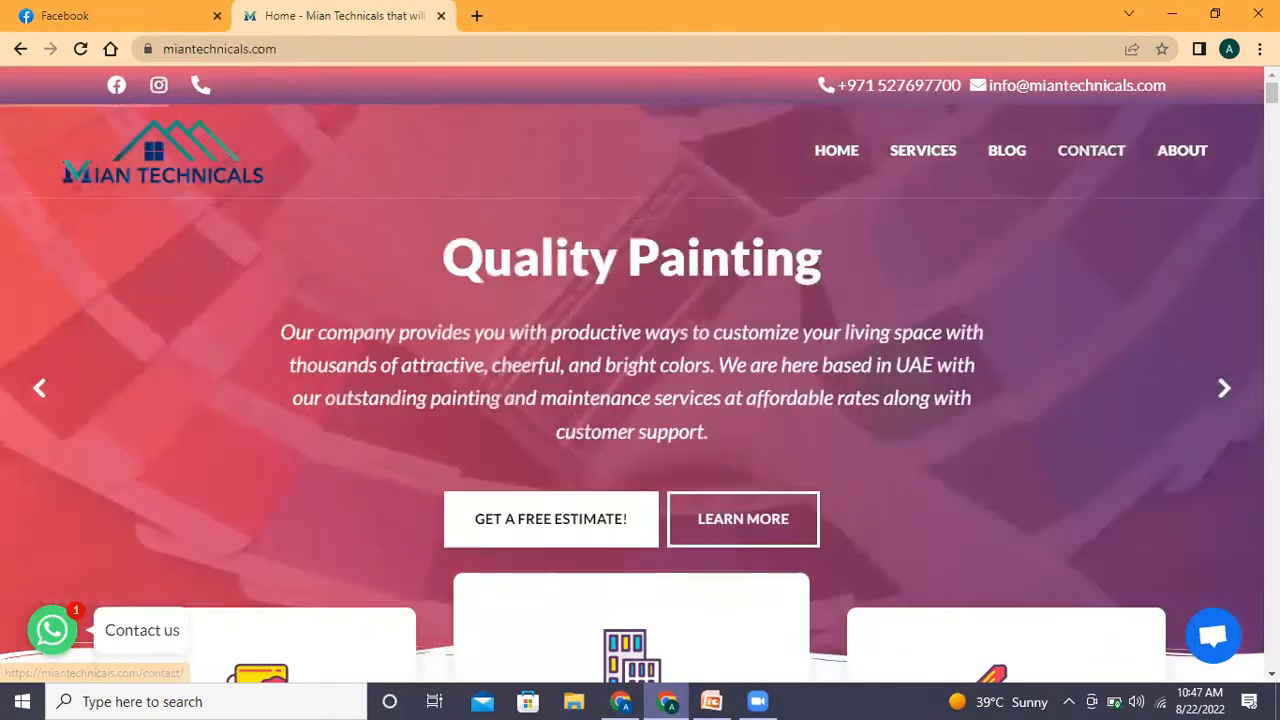
{"action": "scroll", "coordinate": [640, 360], "scroll_direction": "down", "scroll_amount": 4}
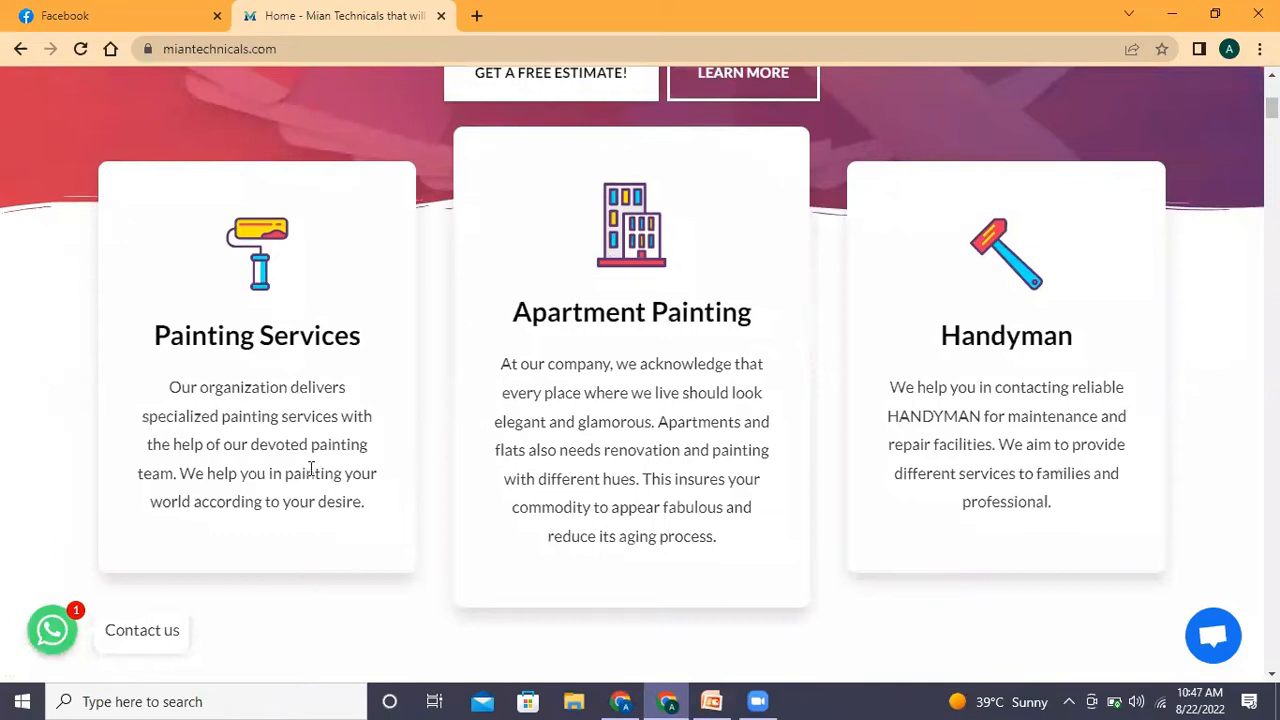
{"action": "left_click_drag", "start_coordinate": [306, 473], "coordinate": [362, 502]}
{"action": "left_click_drag", "start_coordinate": [203, 405], "coordinate": [172, 388]}
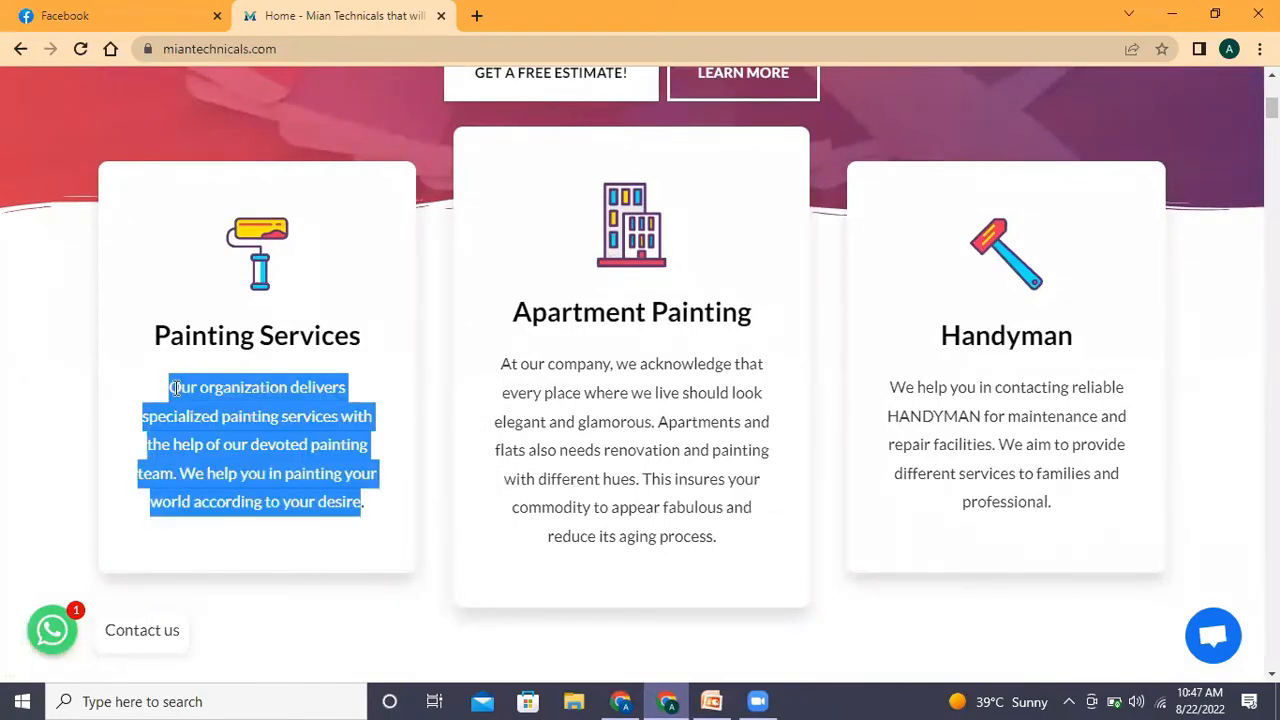
{"action": "right_click", "coordinate": [176, 388]}
{"action": "left_click", "coordinate": [215, 403]}
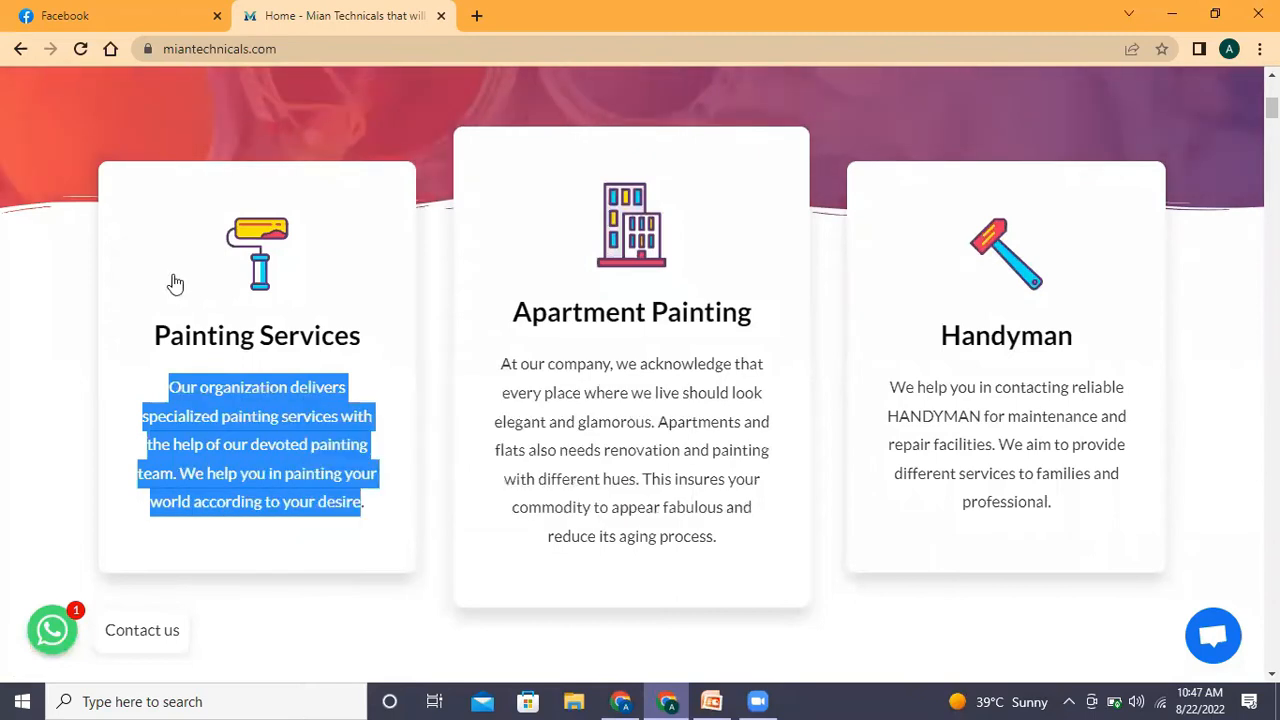
Paste the copied Painting Services text into the Page description on Facebook.
{"action": "left_click", "coordinate": [99, 14]}
{"action": "right_click", "coordinate": [140, 506]}
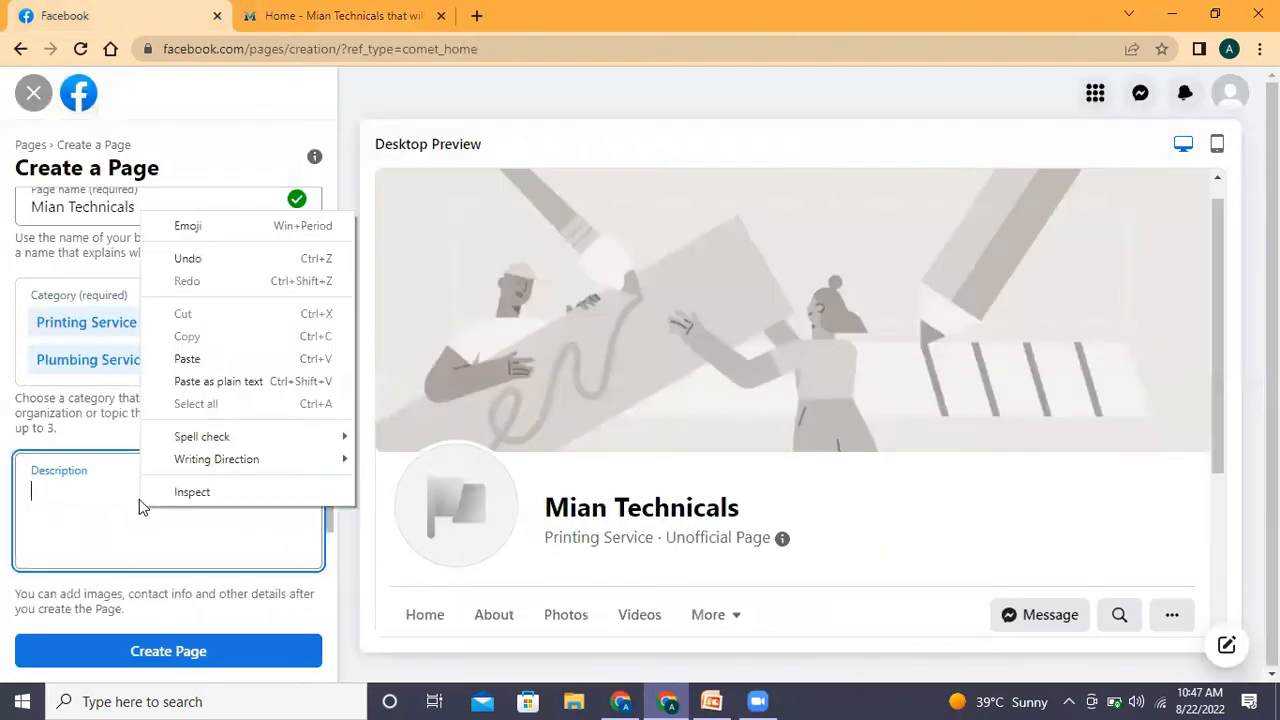
{"action": "left_click", "coordinate": [177, 366]}
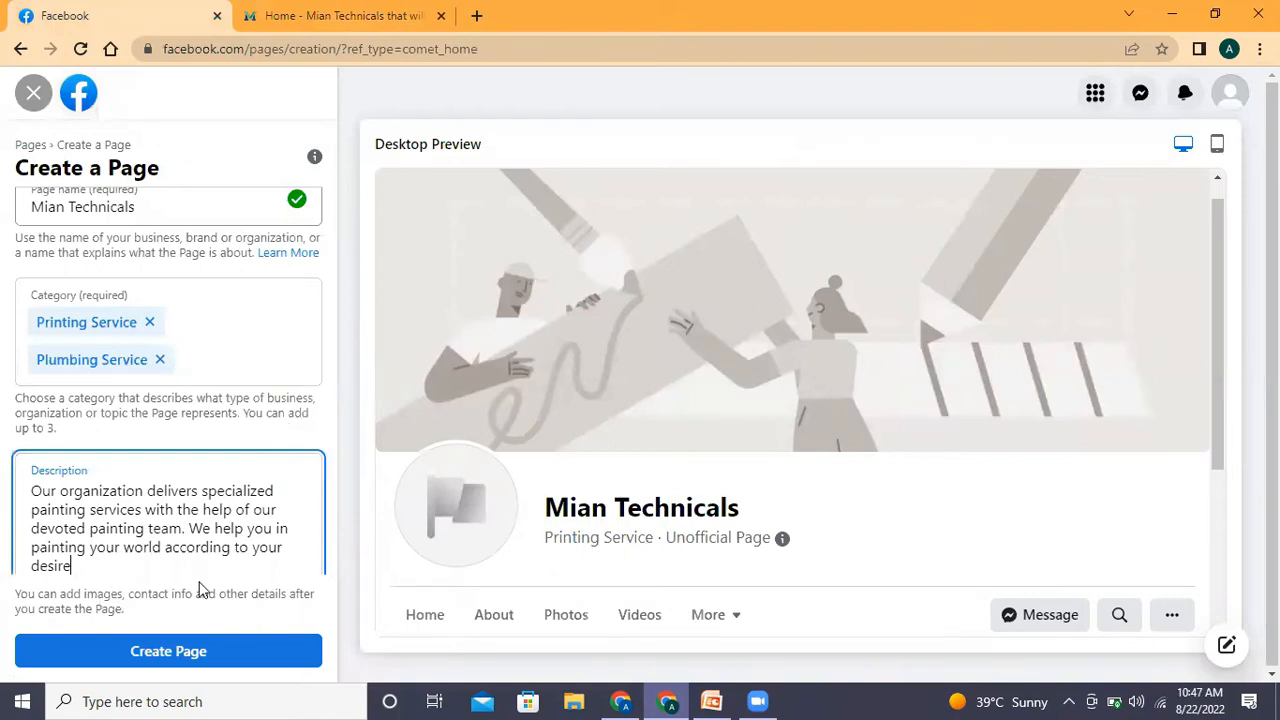
Try to create the Page with the entered name, two categories and description.
{"action": "scroll", "coordinate": [330, 480], "scroll_direction": "down", "scroll_amount": 1}
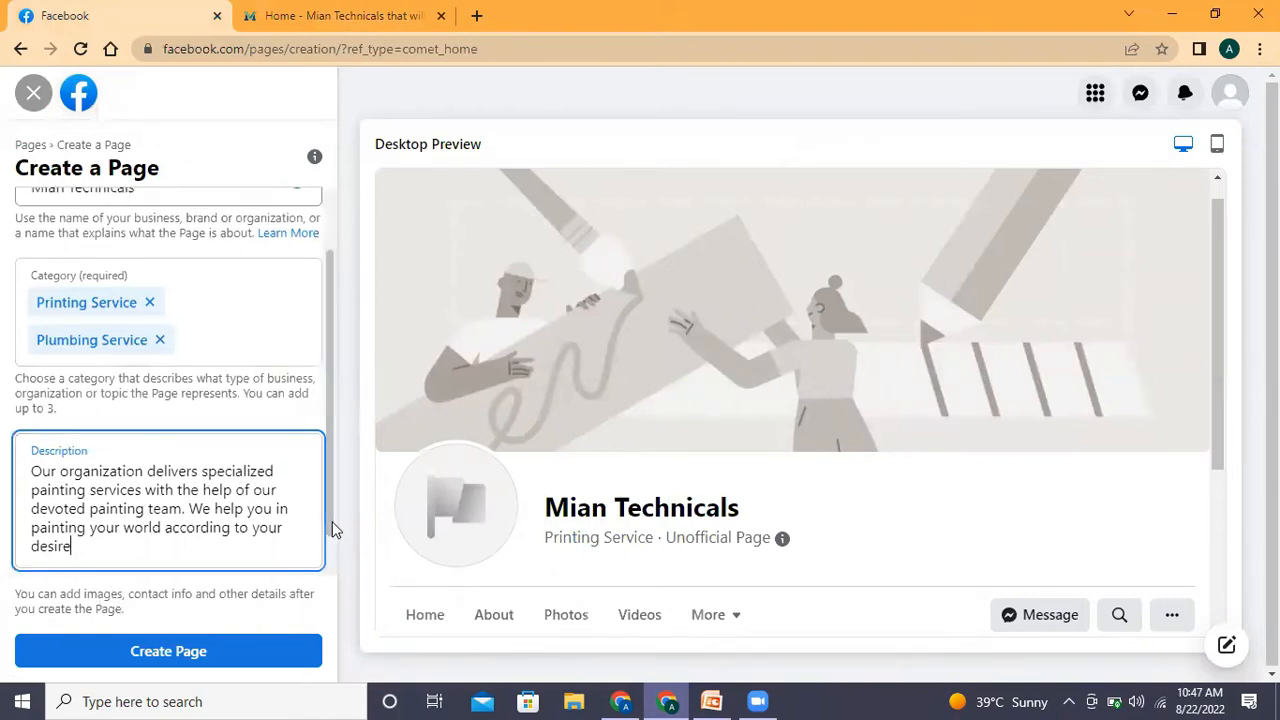
{"action": "scroll", "coordinate": [330, 580], "scroll_direction": "down", "scroll_amount": 2}
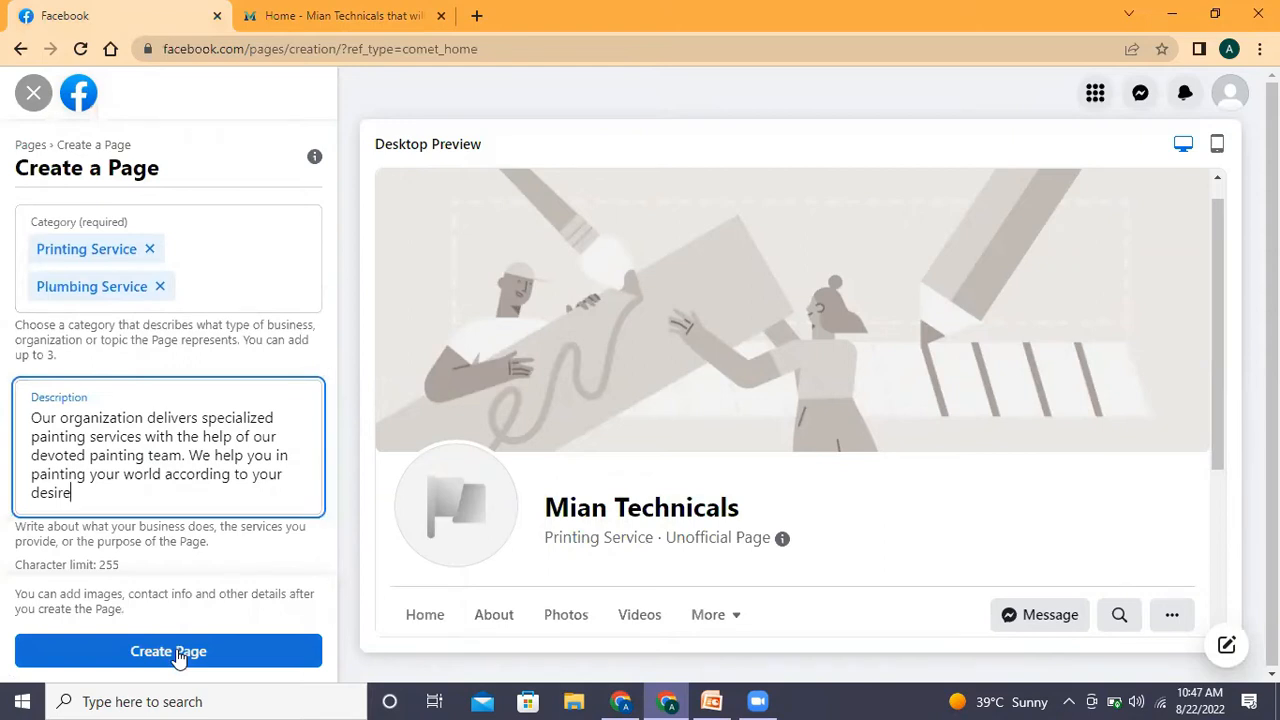
{"action": "left_click", "coordinate": [175, 650]}
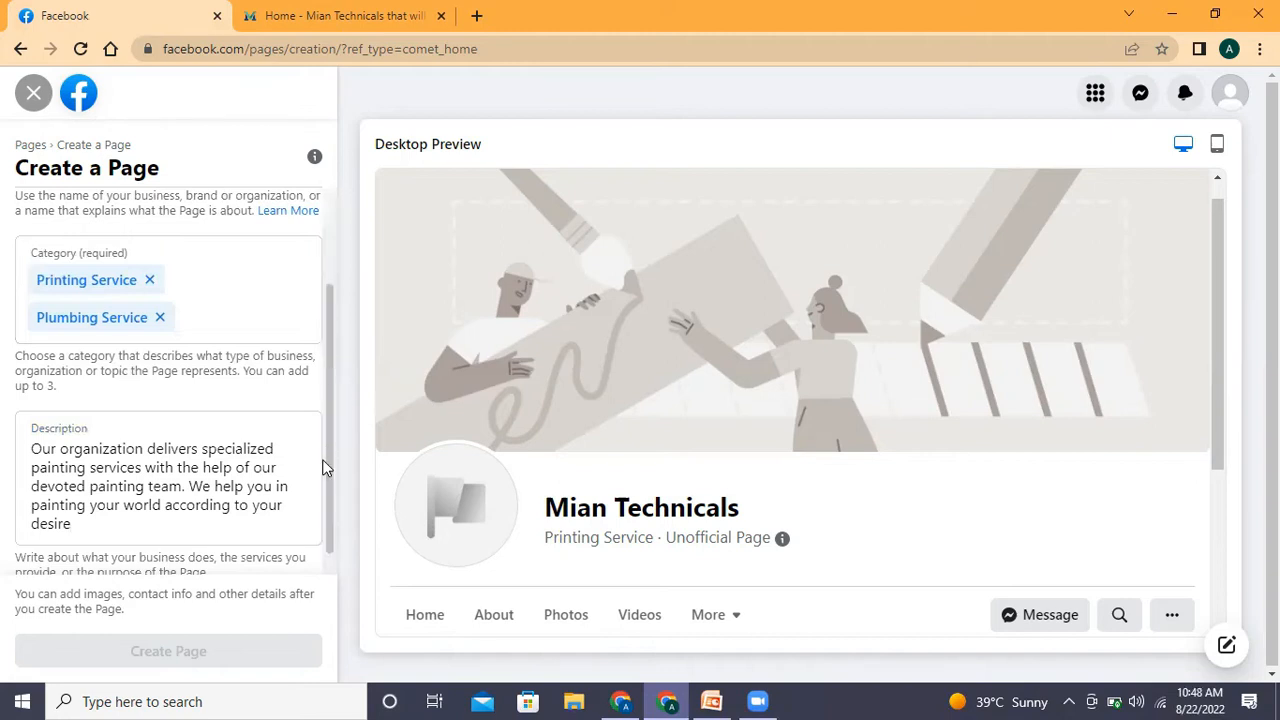
{"action": "scroll", "coordinate": [323, 463], "scroll_direction": "down", "scroll_amount": 1}
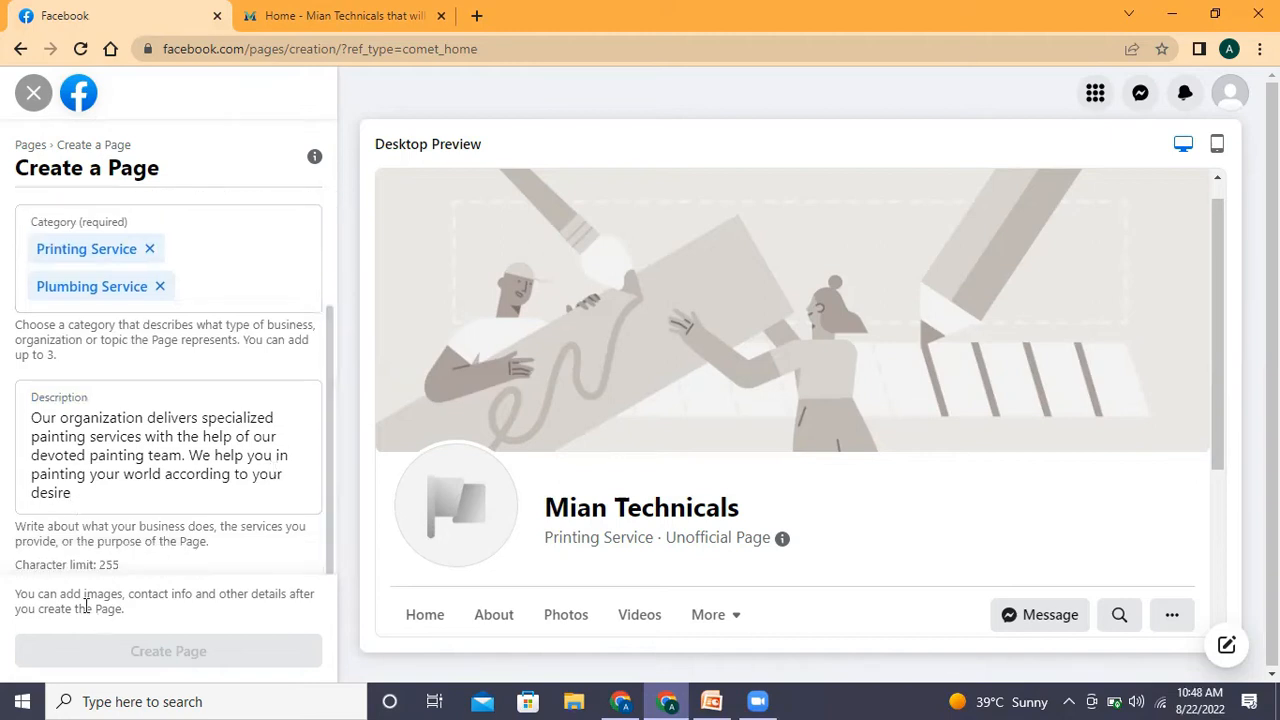
Delete the words "We help you in" from the second sentence of the Page description.
{"action": "left_click", "coordinate": [292, 455]}
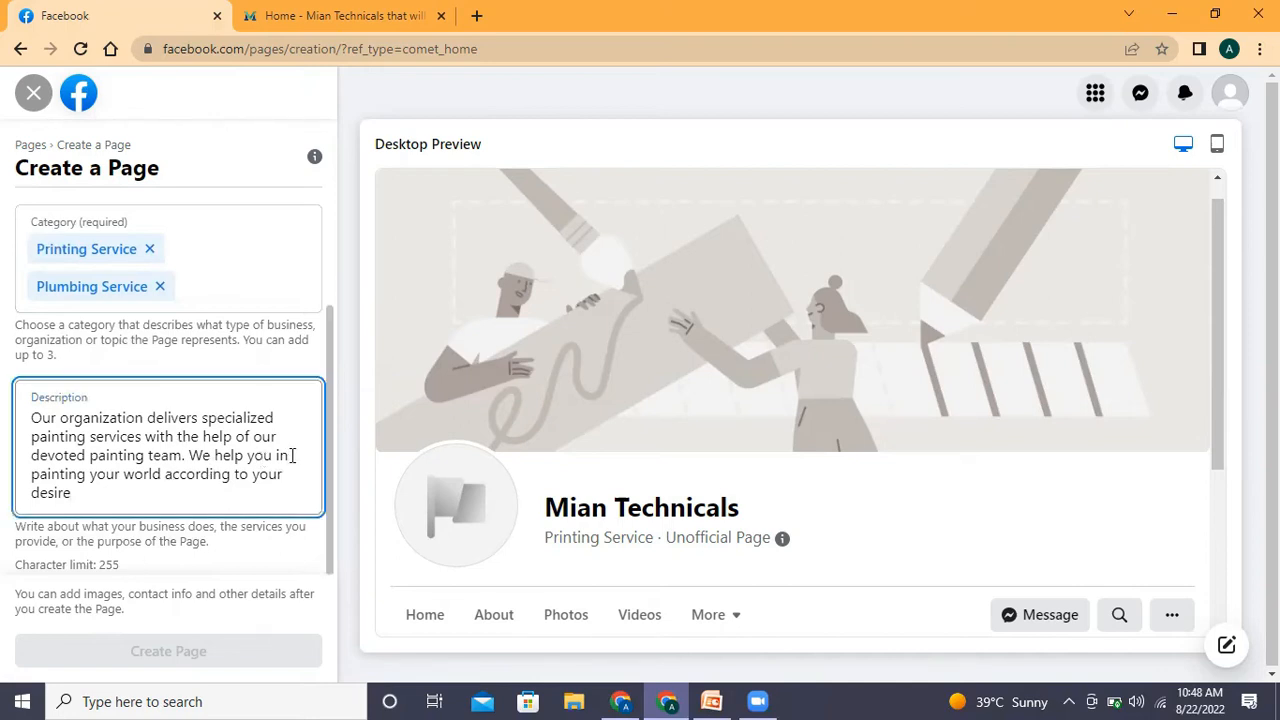
{"action": "key", "text": "BackSpace"}
{"action": "key", "text": "BackSpace"}
{"action": "key", "text": "BackSpace"}
{"action": "key", "text": "BackSpace"}
{"action": "key", "text": "BackSpace"}
{"action": "key", "text": "BackSpace"}
{"action": "key", "text": "BackSpace"}
{"action": "key", "text": "BackSpace"}
{"action": "key", "text": "BackSpace"}
{"action": "key", "text": "BackSpace"}
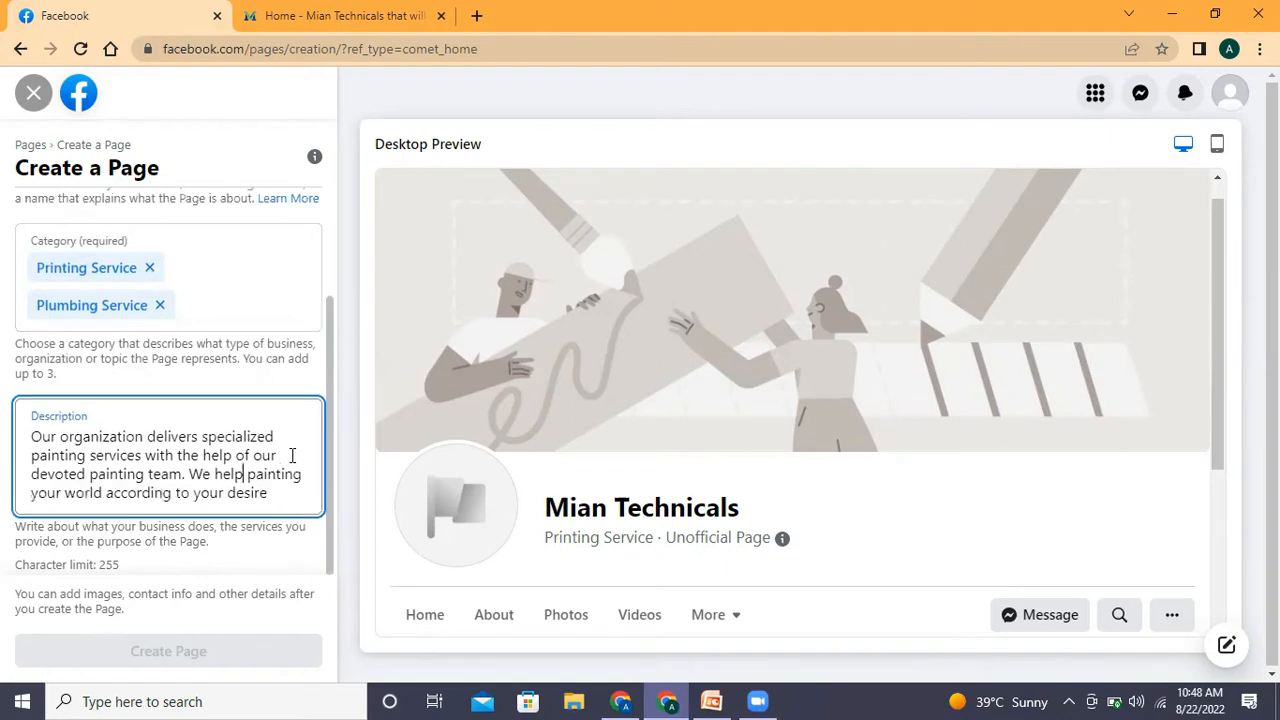
{"action": "key", "text": "BackSpace"}
{"action": "key", "text": "BackSpace"}
{"action": "key", "text": "BackSpace"}
{"action": "key", "text": "BackSpace"}
{"action": "key", "text": "BackSpace"}
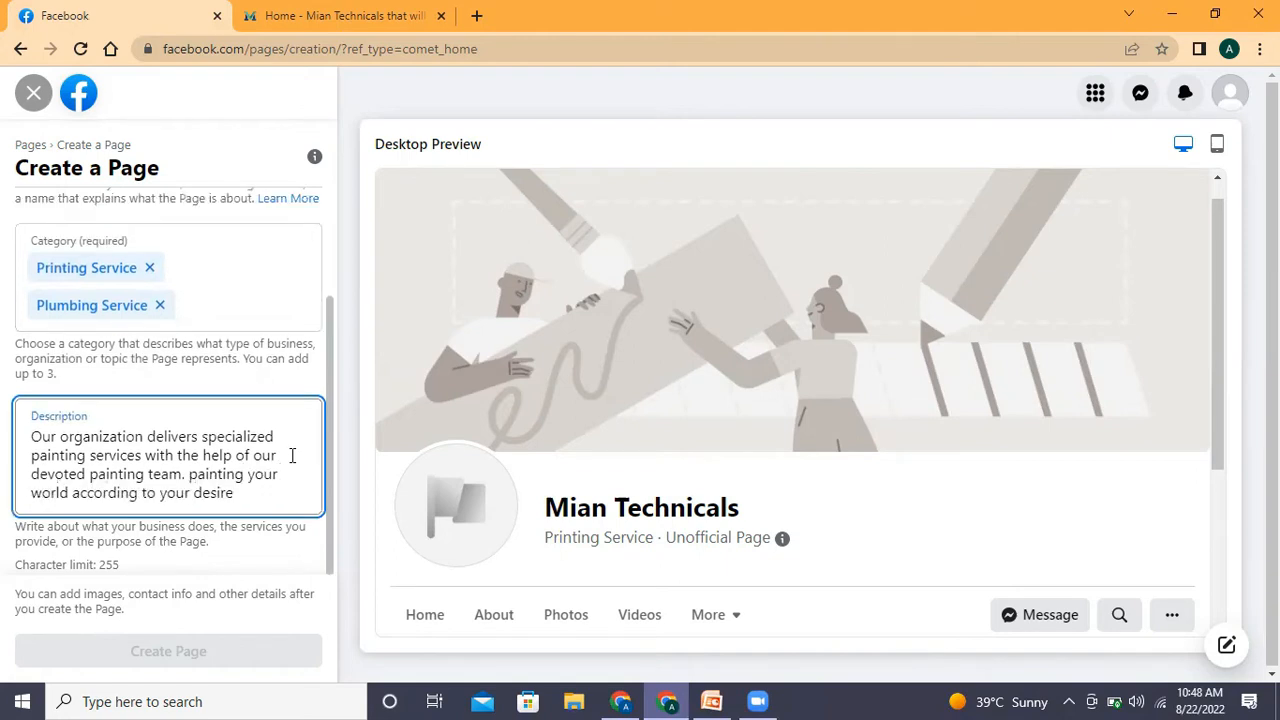
{"action": "key", "text": "BackSpace"}
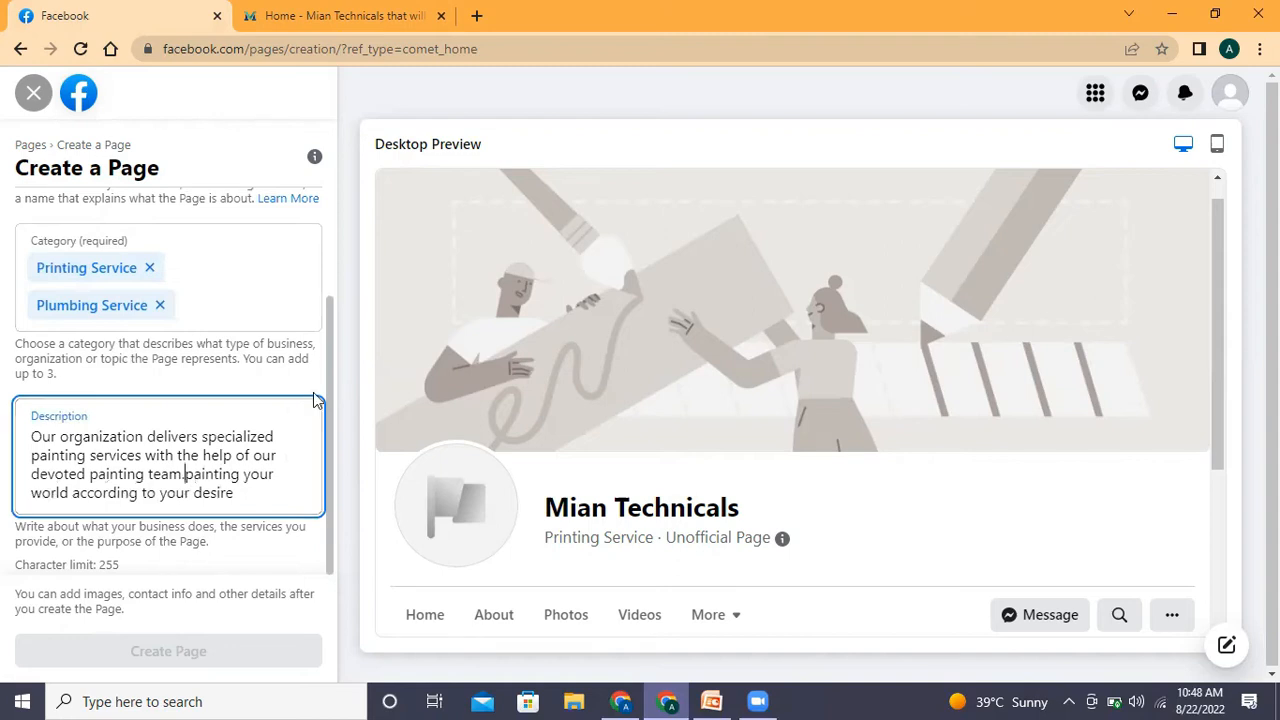
Capitalize "Painting" at the start of the description's second sentence and put a space after "team.".
{"action": "key", "text": "Right"}
{"action": "key", "text": "BackSpace"}
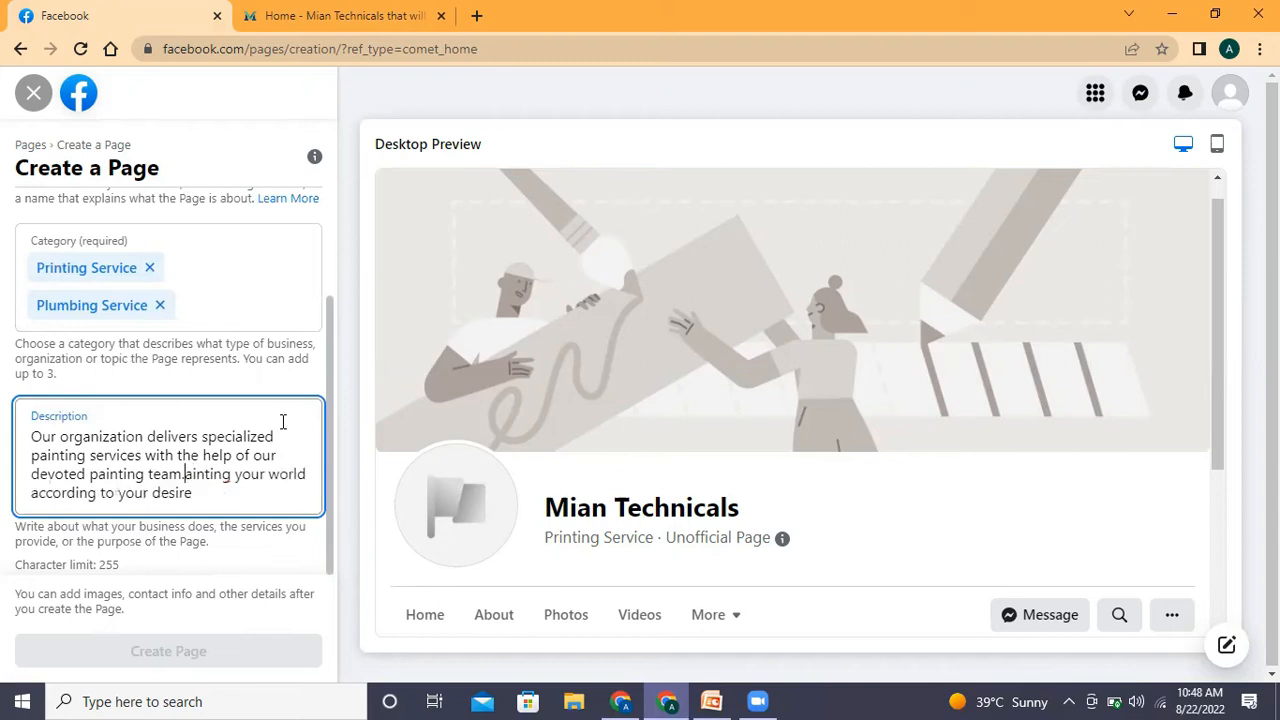
{"action": "type", "text": "p"}
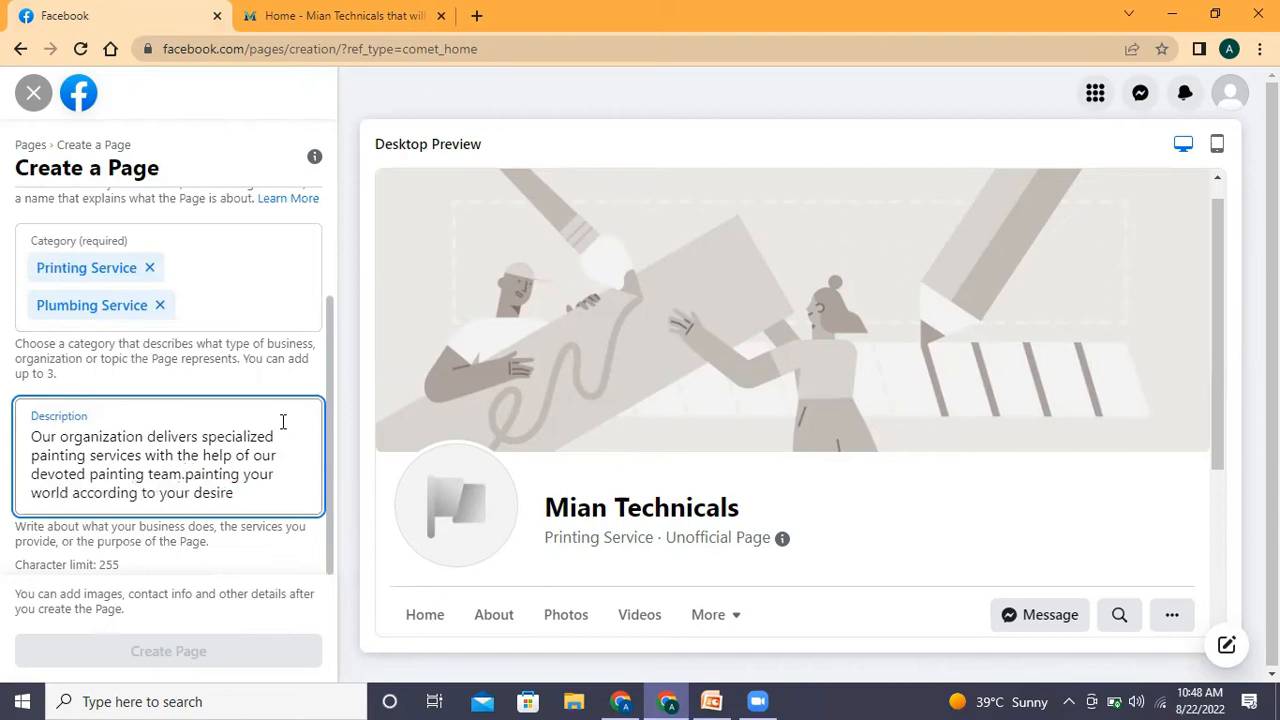
{"action": "key", "text": "BackSpace"}
{"action": "type", "text": "P"}
{"action": "left_click", "coordinate": [257, 494]}
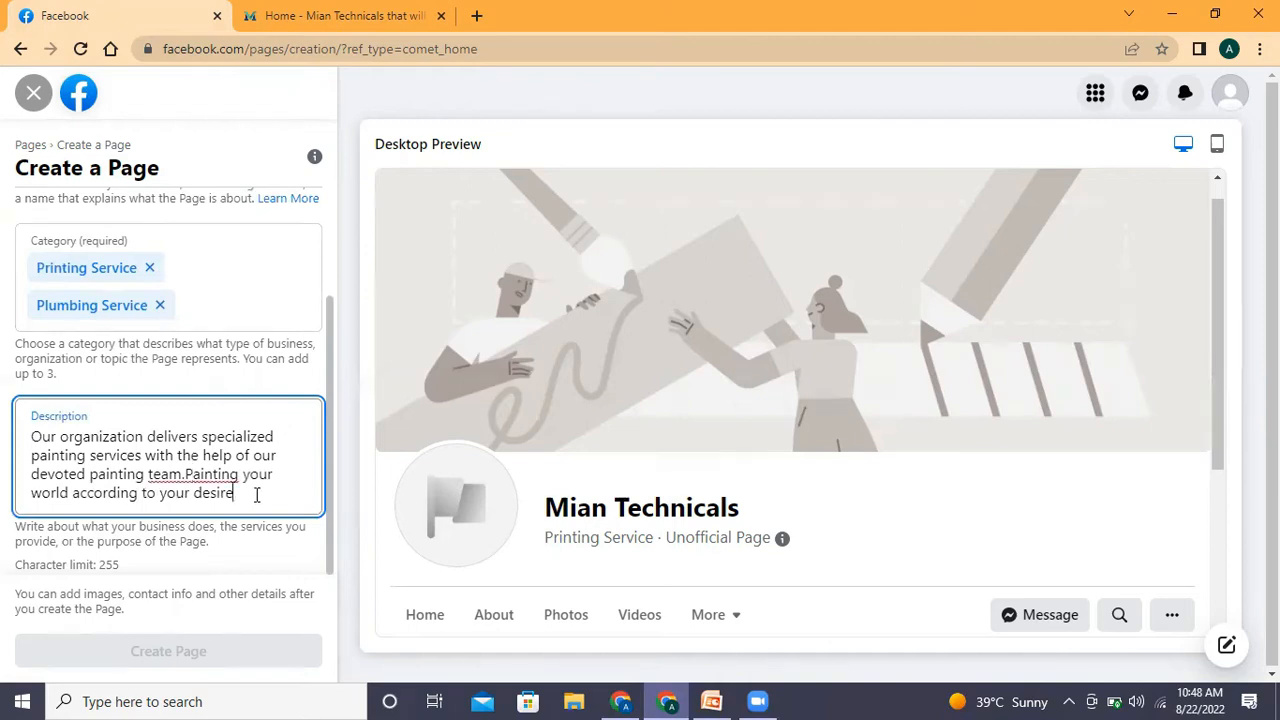
{"action": "left_click", "coordinate": [185, 473]}
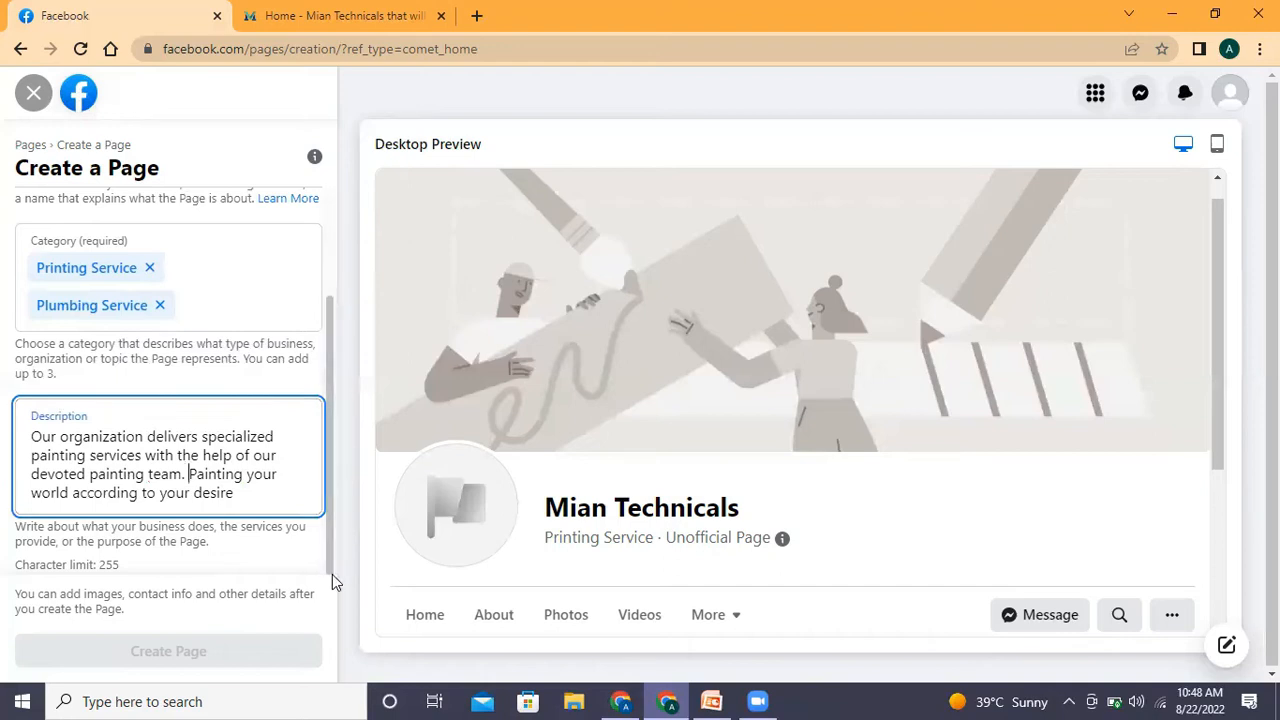
Extend the Page name to "Mian Technicals Services".
{"action": "scroll", "coordinate": [332, 574], "scroll_direction": "up", "scroll_amount": 2}
{"action": "left_click", "coordinate": [163, 277]}
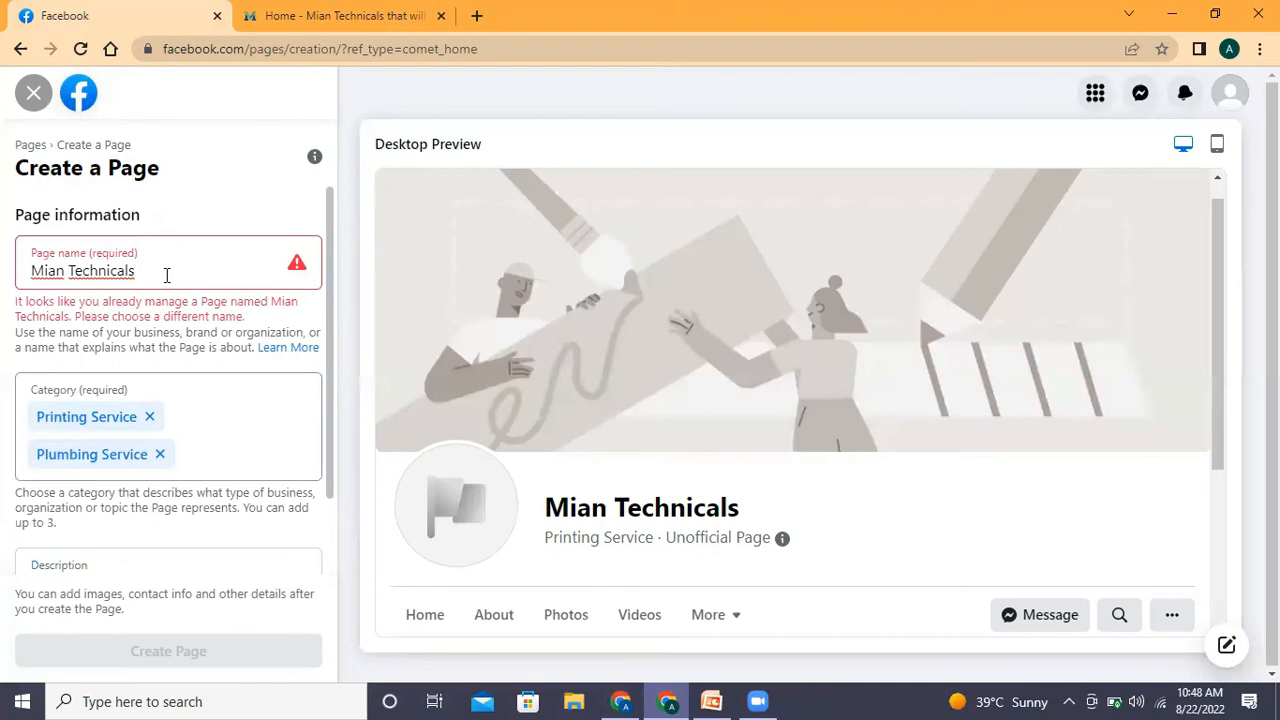
{"action": "type", "text": "SE"}
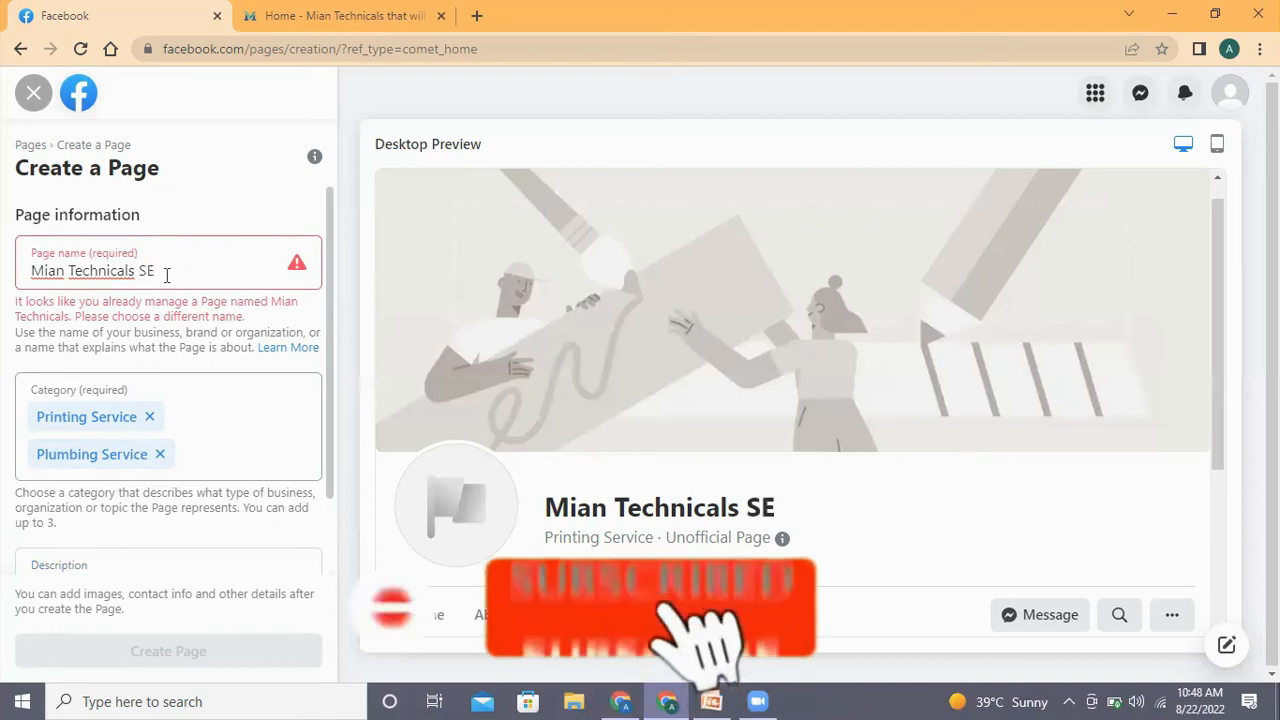
{"action": "key", "text": "BackSpace"}
{"action": "type", "text": "er"}
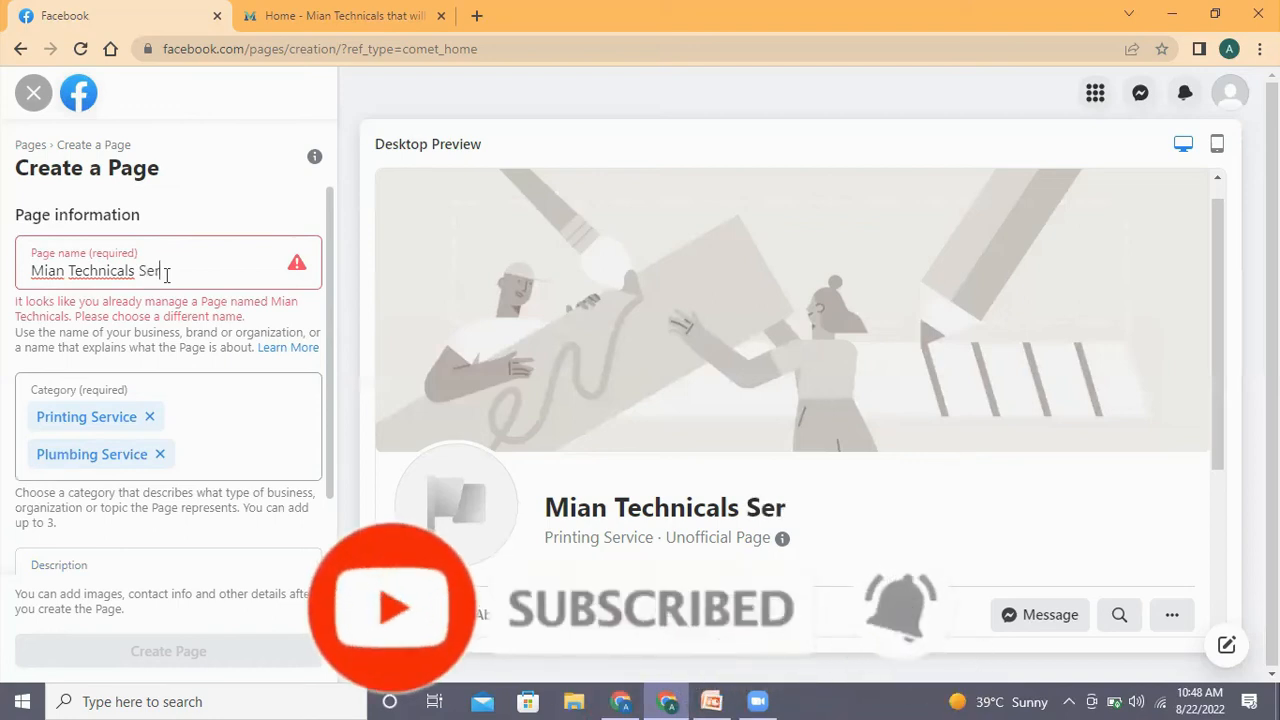
{"action": "type", "text": "vices"}
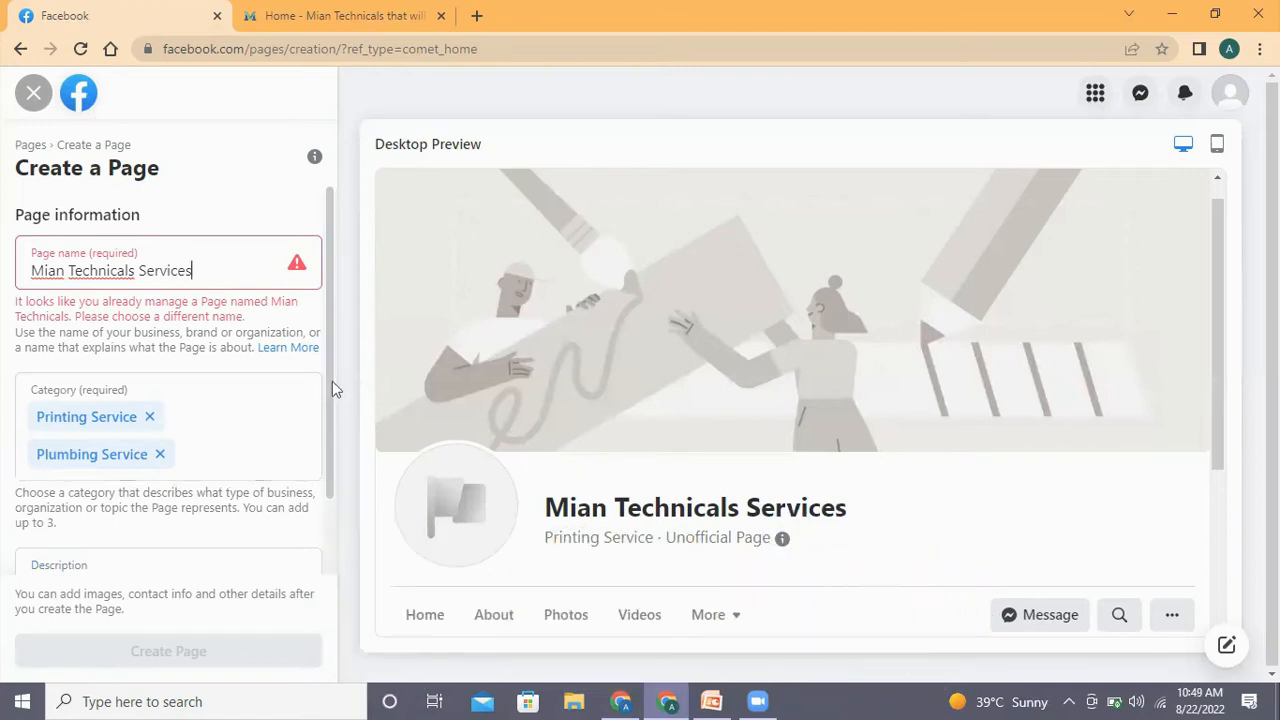
{"action": "mouse_move", "coordinate": [330, 381]}
{"action": "left_mouse_down"}
{"action": "mouse_move", "coordinate": [328, 407]}
{"action": "mouse_move", "coordinate": [332, 371]}
{"action": "left_mouse_up"}
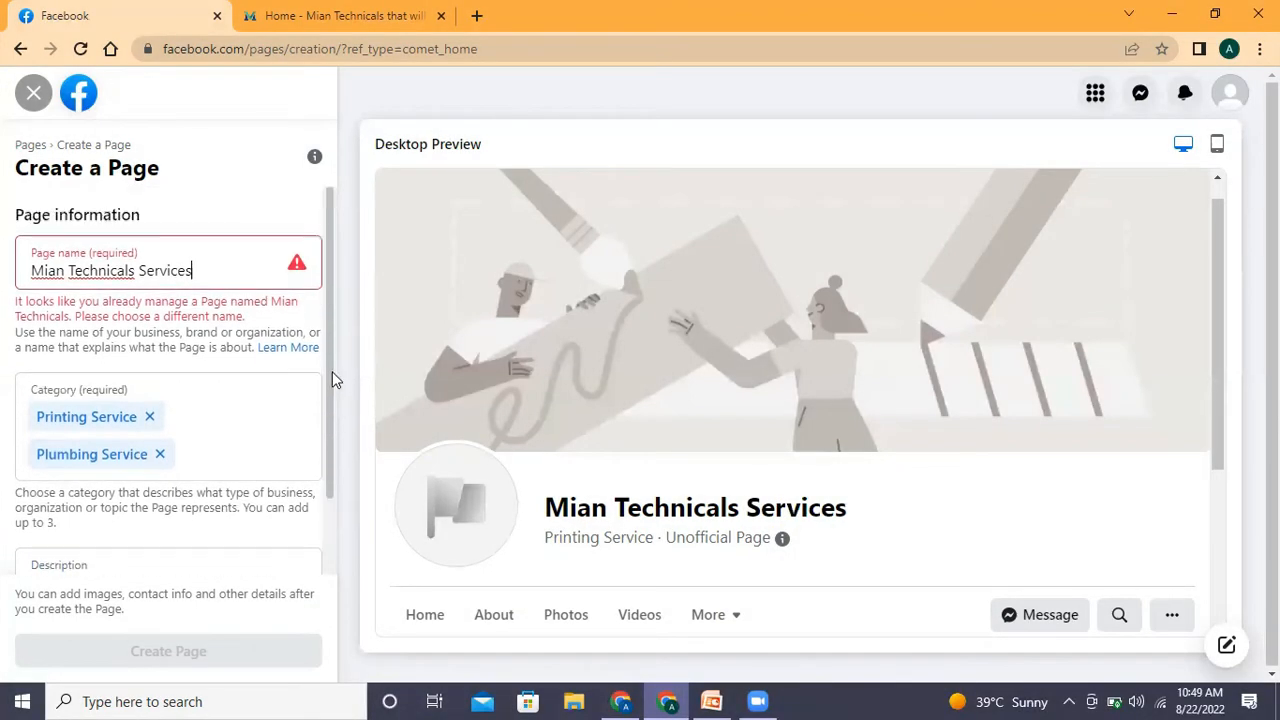
Rewrite the Page name as "Miantechnicals services".
{"action": "key", "text": "BackSpace"}
{"action": "key", "text": "BackSpace"}
{"action": "key", "text": "BackSpace"}
{"action": "key", "text": "BackSpace"}
{"action": "key", "text": "BackSpace"}
{"action": "key", "text": "BackSpace"}
{"action": "key", "text": "BackSpace"}
{"action": "key", "text": "BackSpace"}
{"action": "key", "text": "BackSpace"}
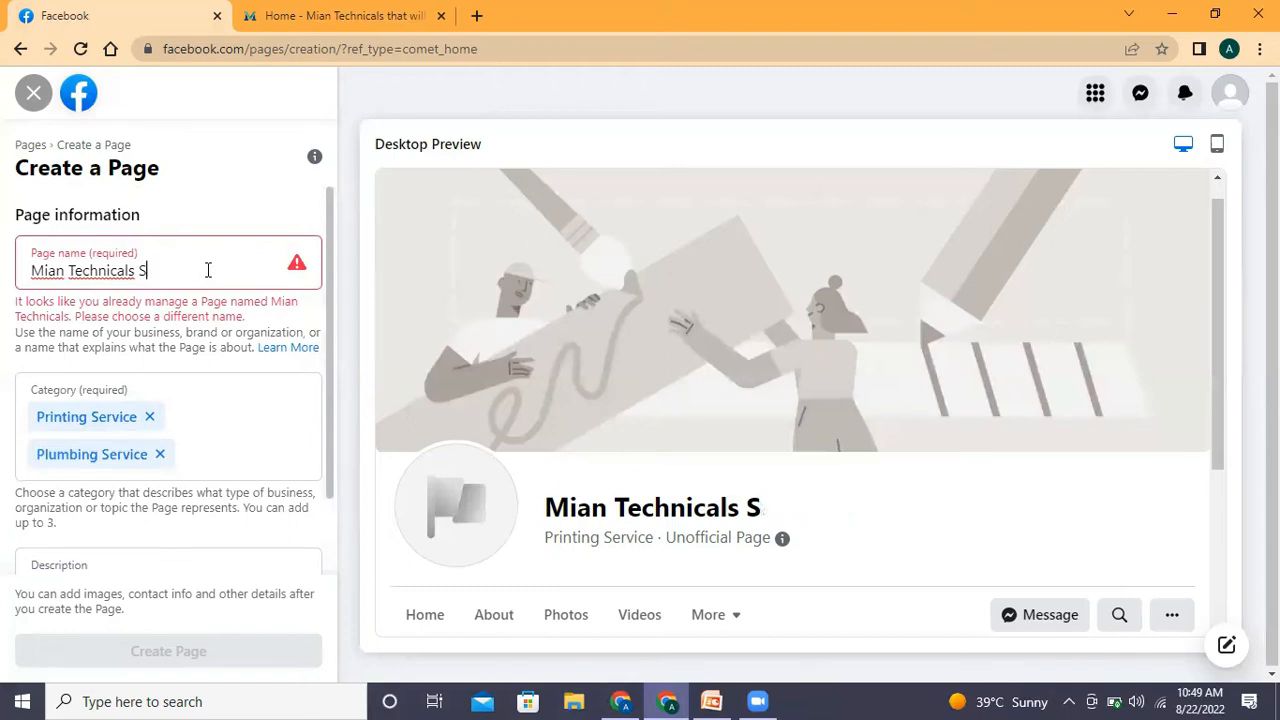
{"action": "key", "text": "BackSpace"}
{"action": "key", "text": "BackSpace"}
{"action": "key", "text": "BackSpace"}
{"action": "key", "text": "BackSpace"}
{"action": "key", "text": "BackSpace"}
{"action": "key", "text": "BackSpace"}
{"action": "key", "text": "BackSpace"}
{"action": "key", "text": "BackSpace"}
{"action": "key", "text": "BackSpace"}
{"action": "key", "text": "BackSpace"}
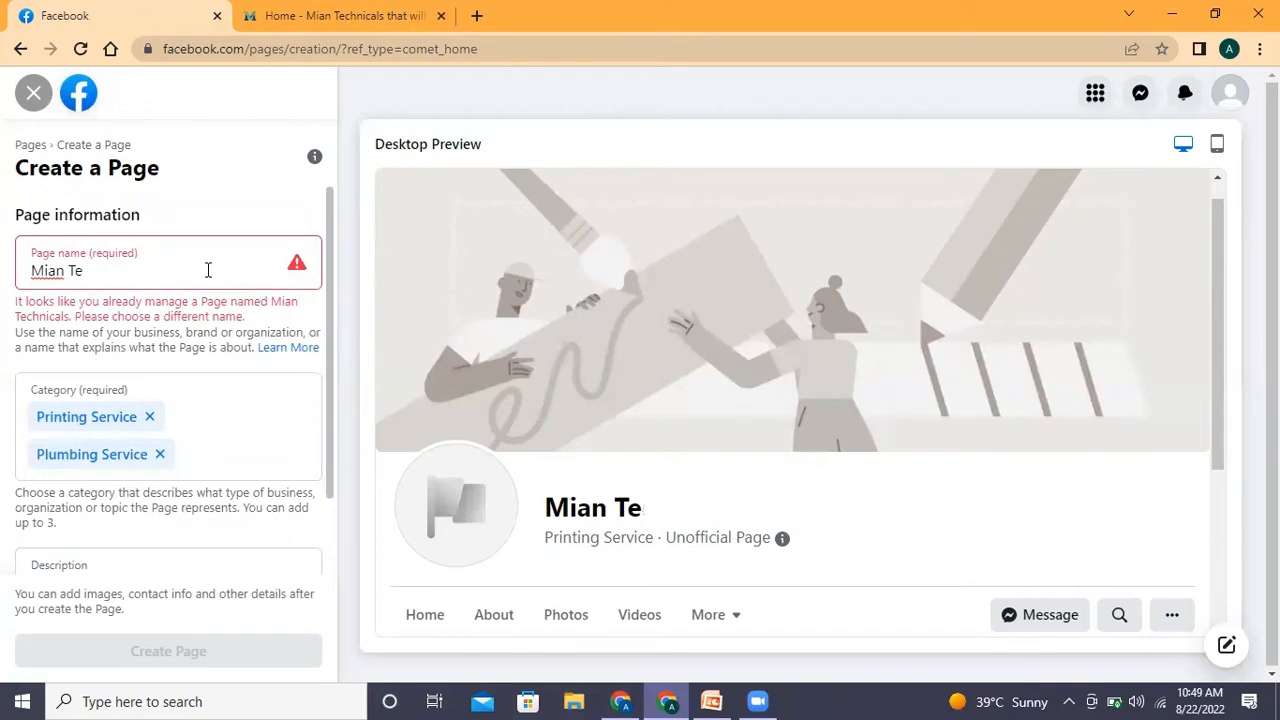
{"action": "type", "text": "technicals"}
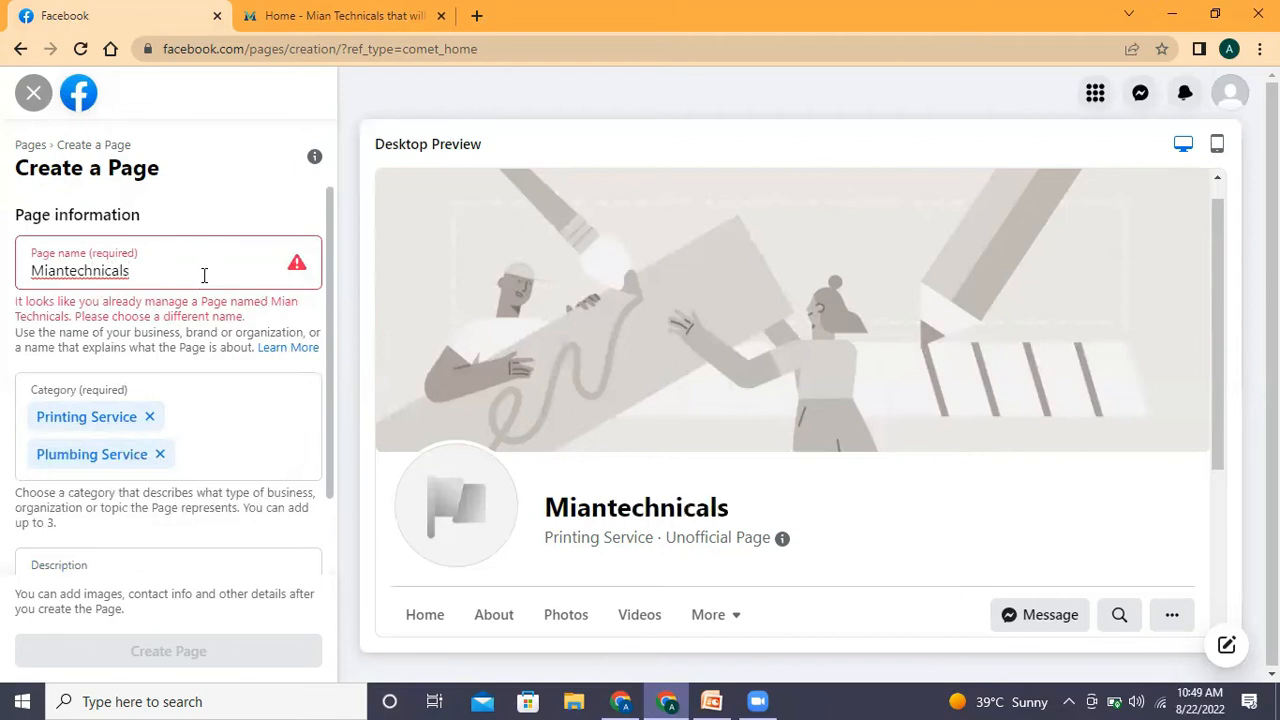
{"action": "type", "text": " servi"}
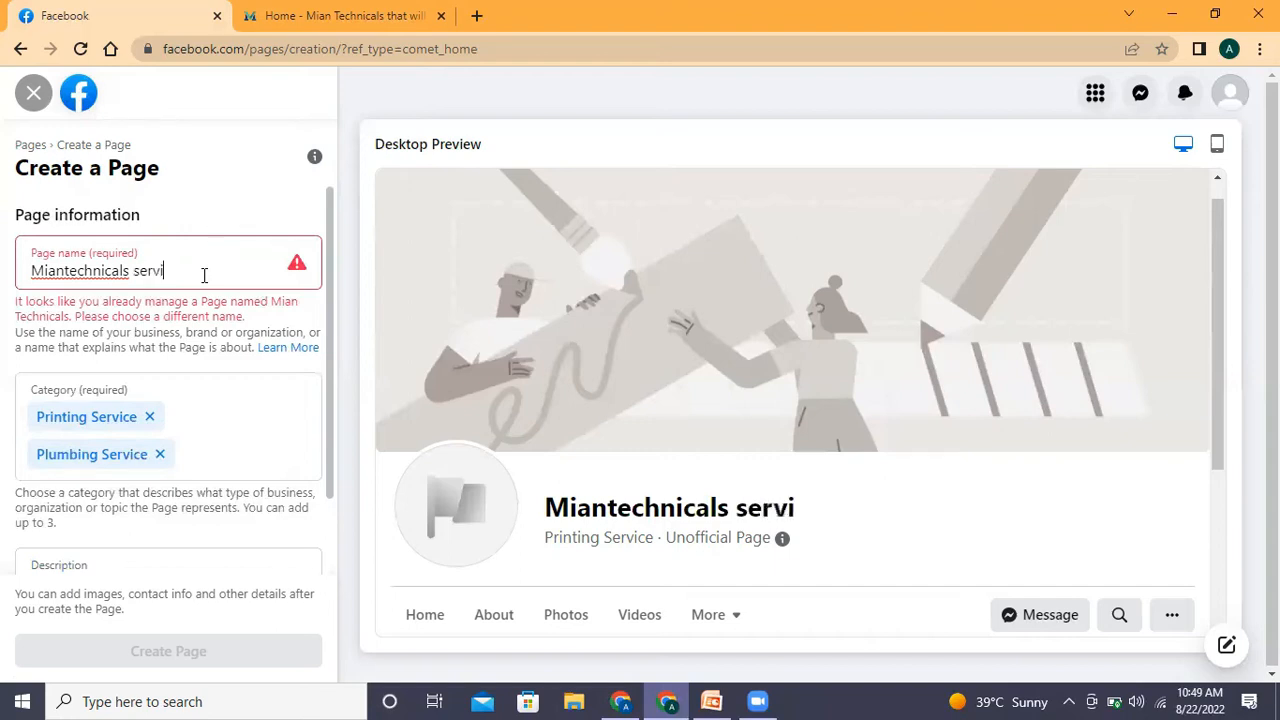
{"action": "type", "text": "ces"}
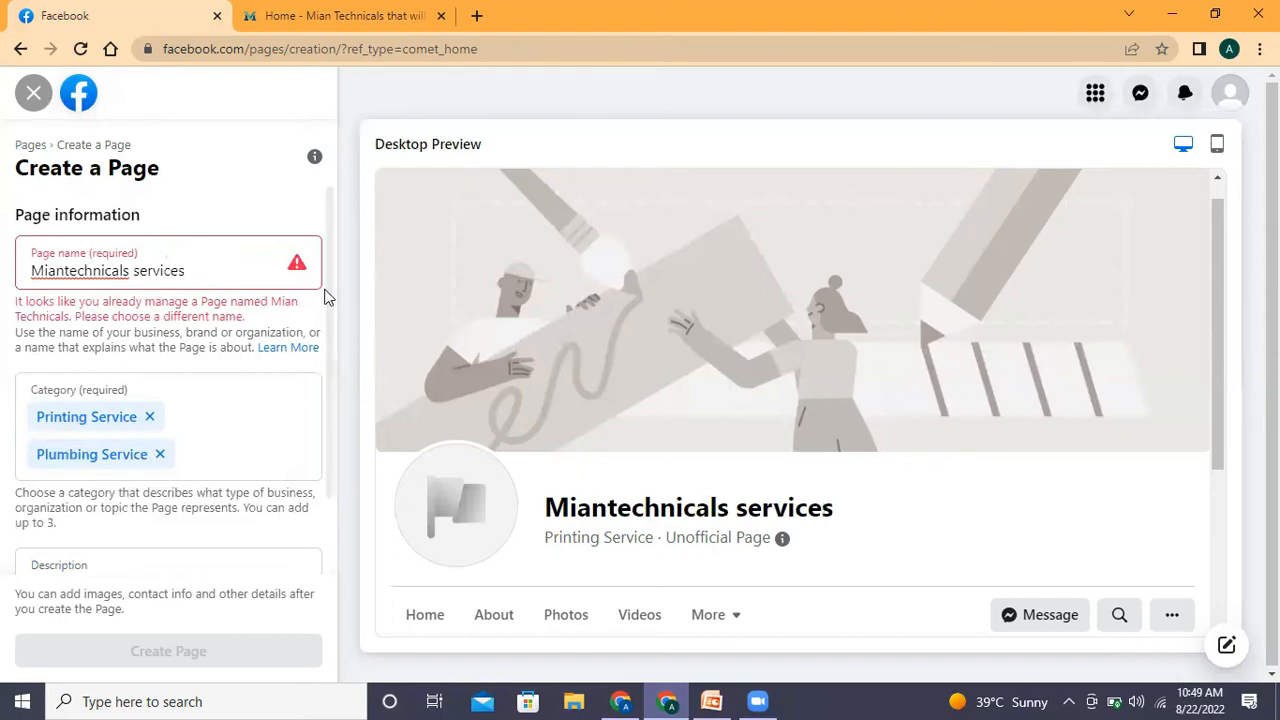
Create the Page with the revised name and description, and dismiss the creation notice.
{"action": "scroll", "coordinate": [215, 640], "scroll_direction": "down", "scroll_amount": 1}
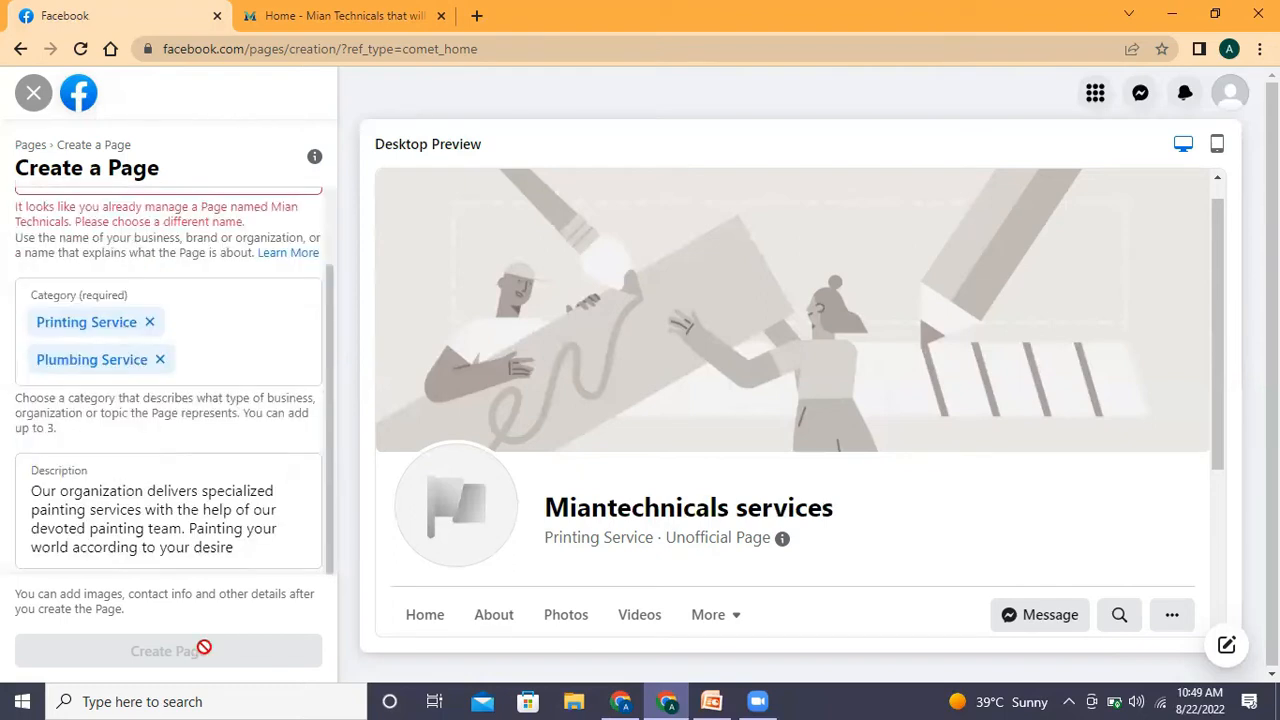
{"action": "left_click", "coordinate": [202, 656]}
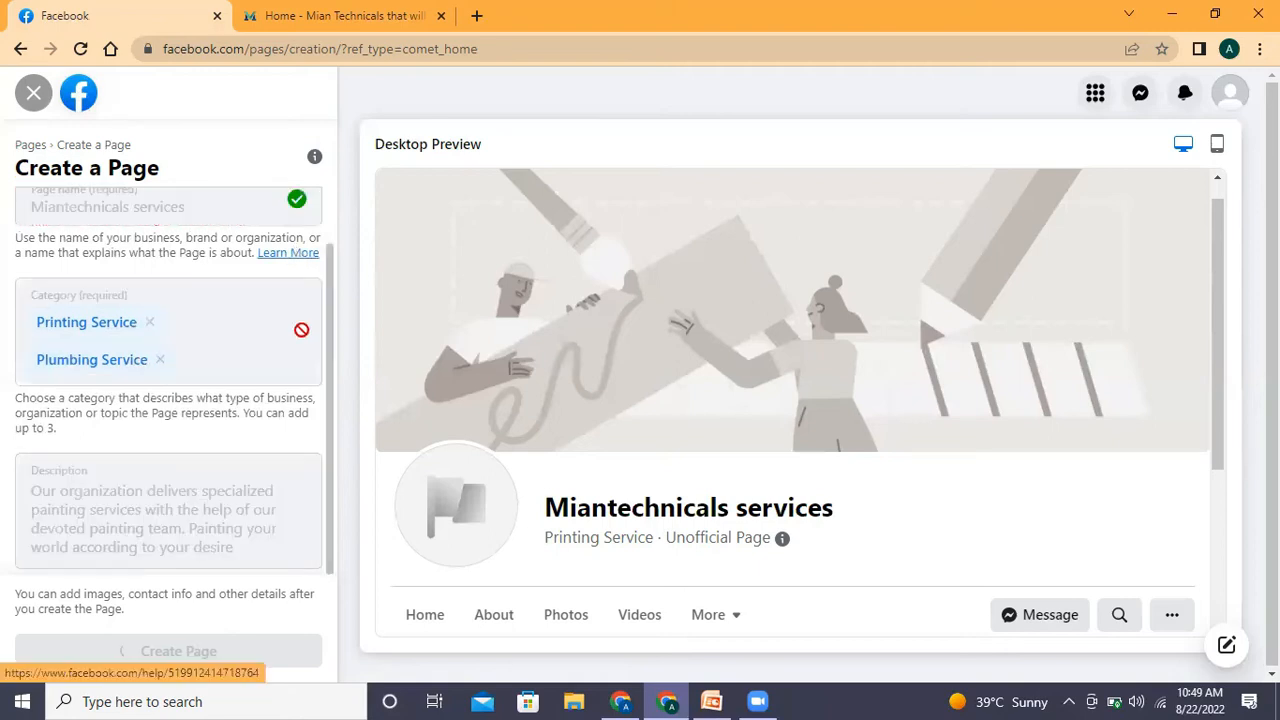
{"action": "scroll", "coordinate": [332, 380], "scroll_direction": "up", "scroll_amount": 1}
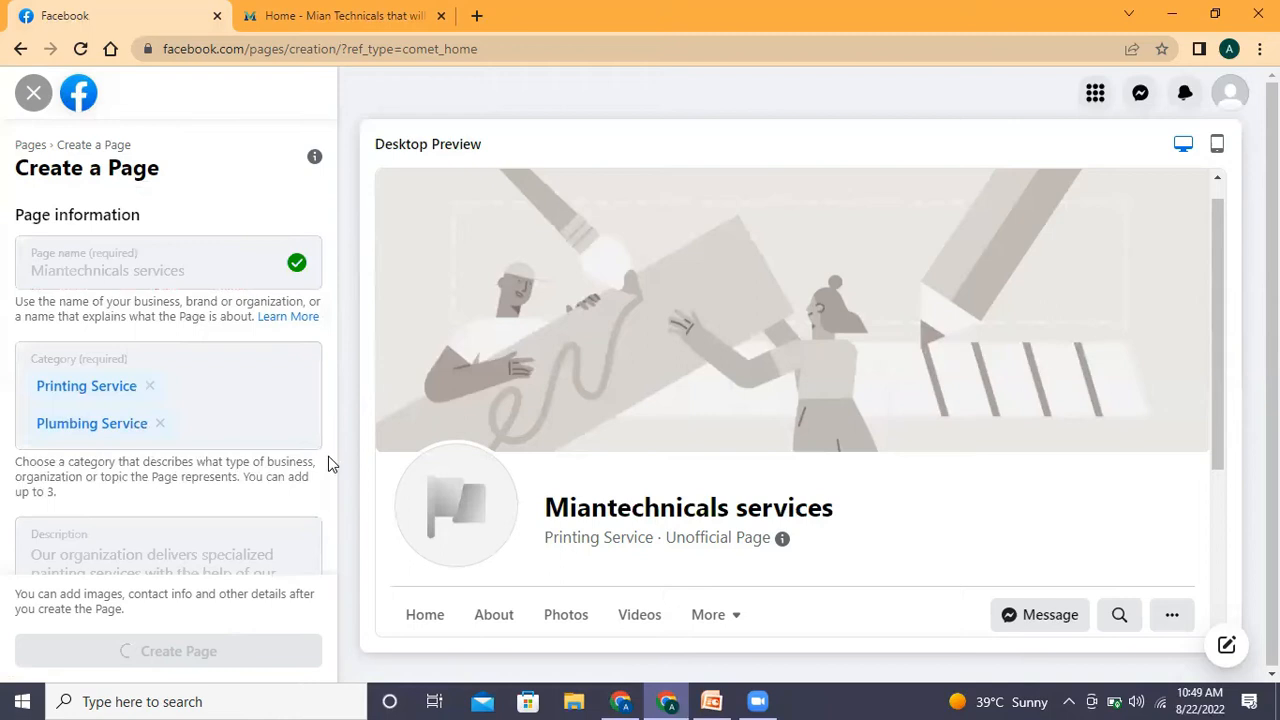
{"action": "left_click_drag", "start_coordinate": [328, 456], "coordinate": [318, 448]}
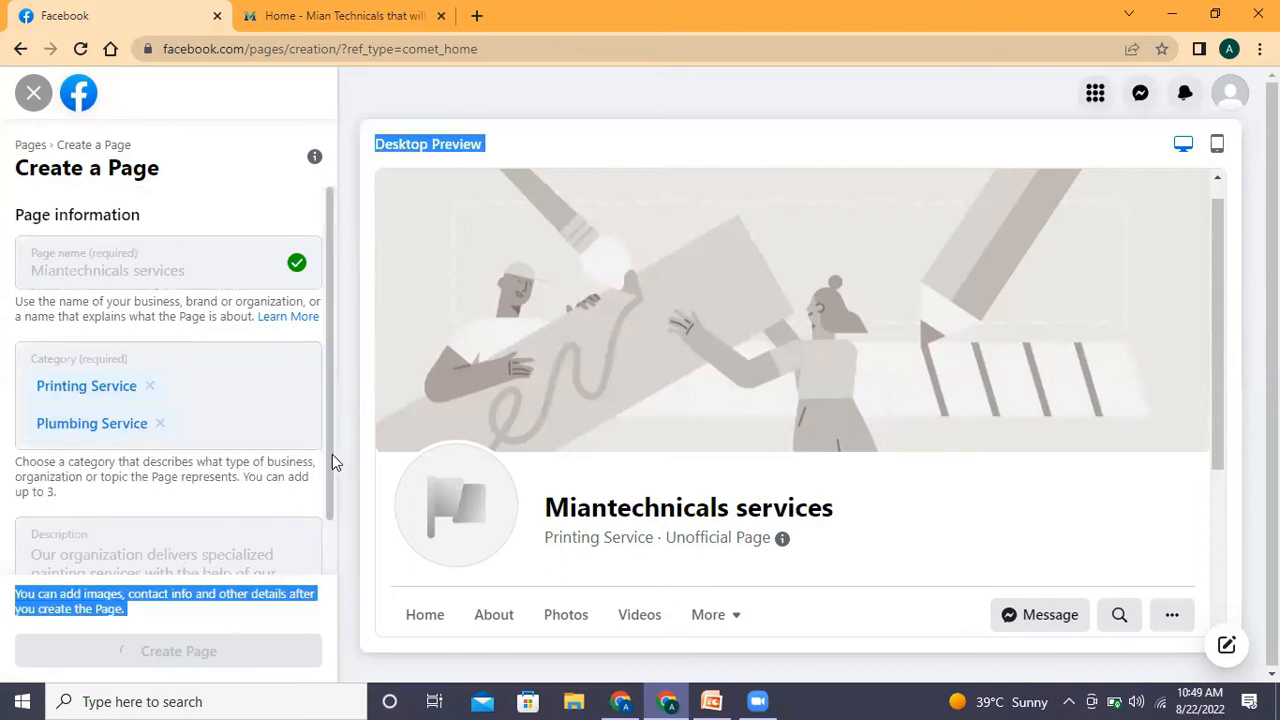
{"action": "scroll", "coordinate": [328, 628], "scroll_direction": "down", "scroll_amount": 1}
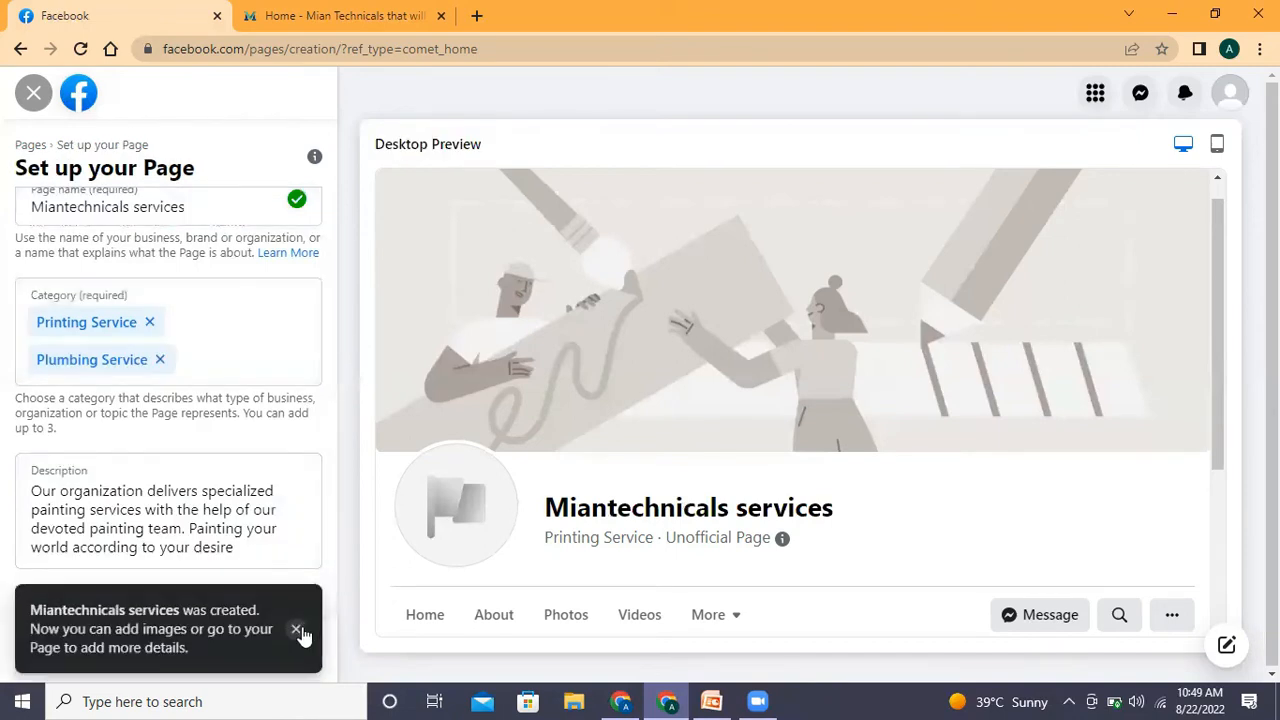
{"action": "left_click", "coordinate": [297, 632]}
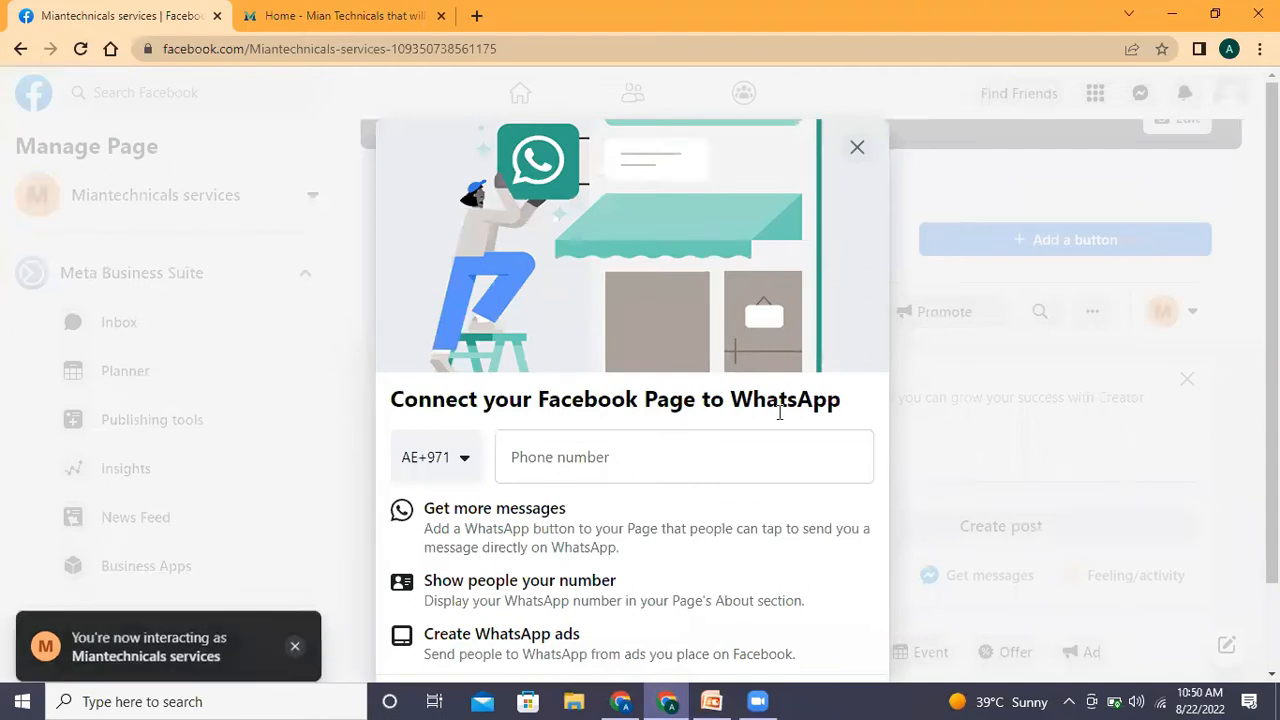
Copy the company's phone number from the header of the Mian Technicals website.
{"action": "left_click", "coordinate": [332, 12]}
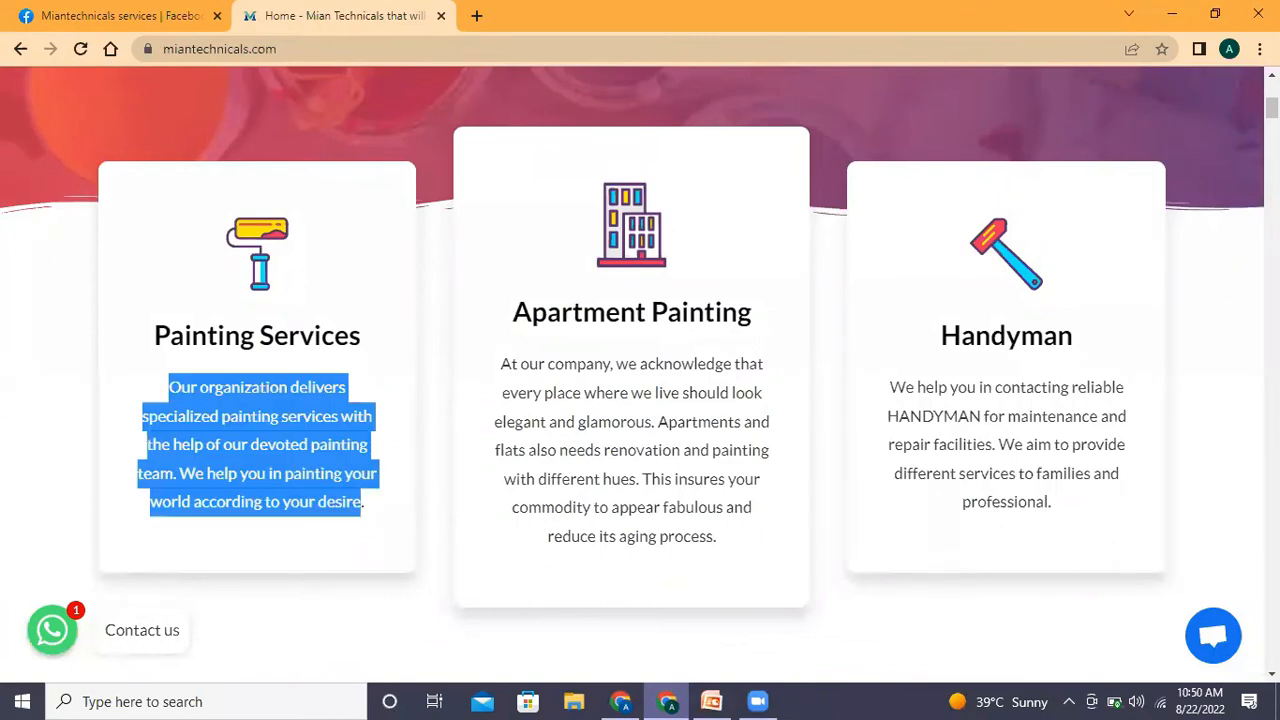
{"action": "scroll", "coordinate": [640, 370], "scroll_direction": "up", "scroll_amount": 1}
{"action": "scroll", "coordinate": [640, 370], "scroll_direction": "up", "scroll_amount": 1}
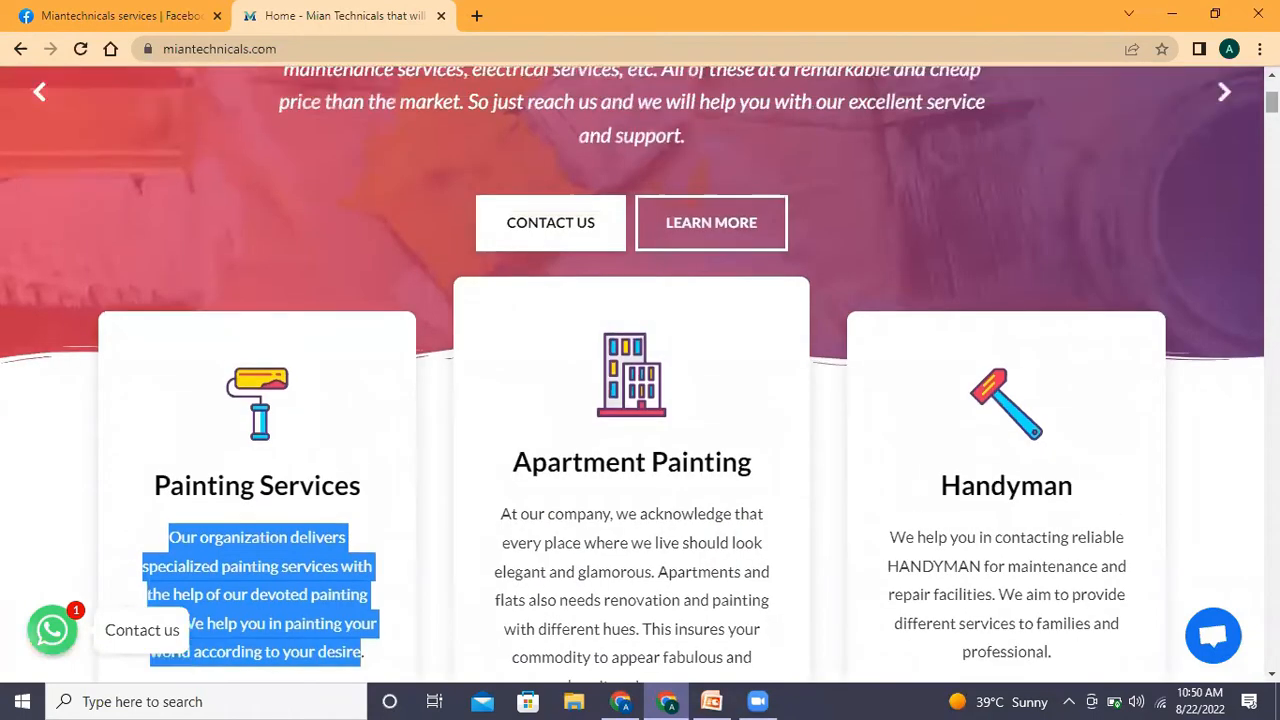
{"action": "scroll", "coordinate": [1232, 77], "scroll_direction": "up", "scroll_amount": 3}
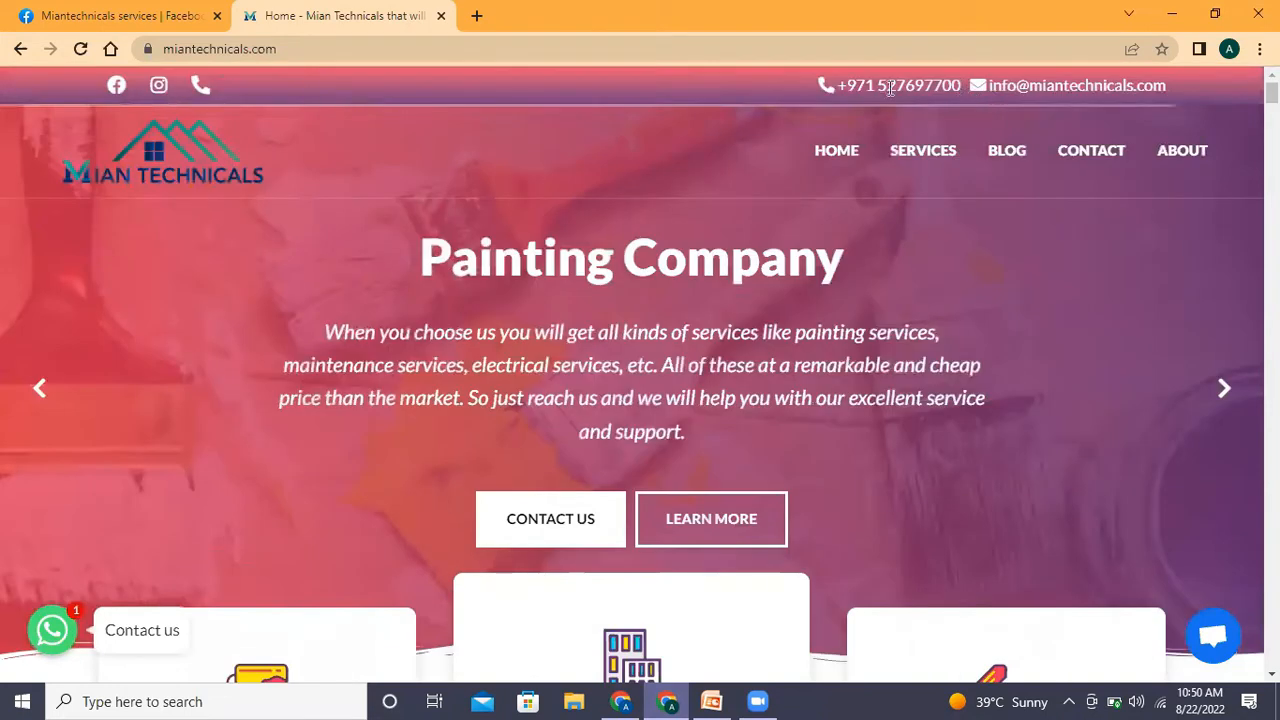
{"action": "double_click", "coordinate": [846, 85]}
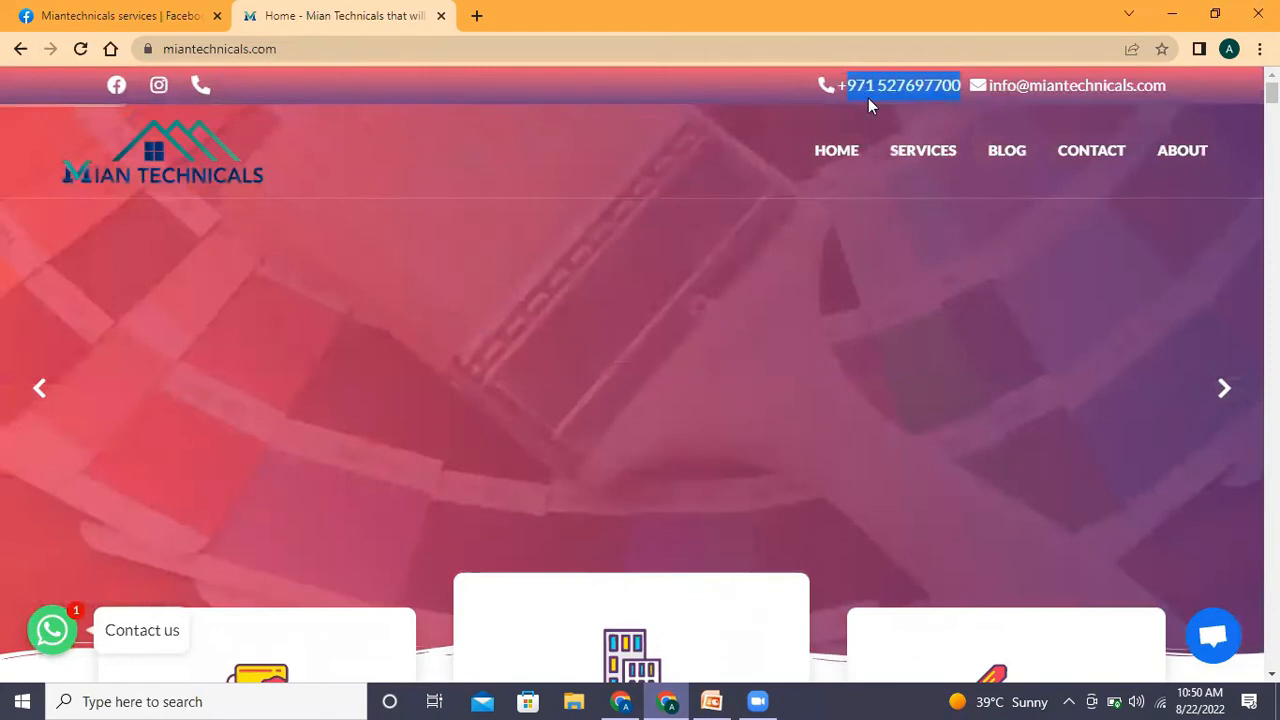
{"action": "right_click", "coordinate": [868, 98]}
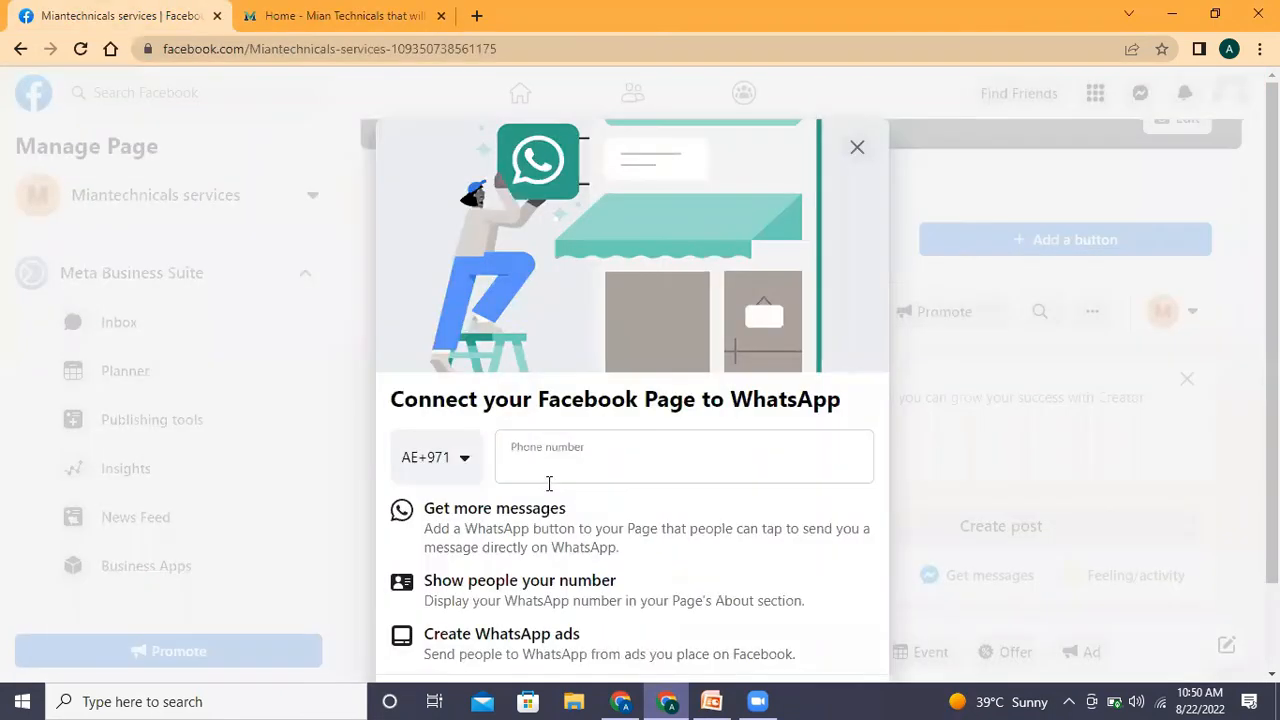
{"action": "left_click", "coordinate": [872, 96]}
Paste the company's phone number into the Page's WhatsApp connection form and remove the duplicate country code.
{"action": "left_click", "coordinate": [120, 15]}
{"action": "left_click", "coordinate": [580, 466]}
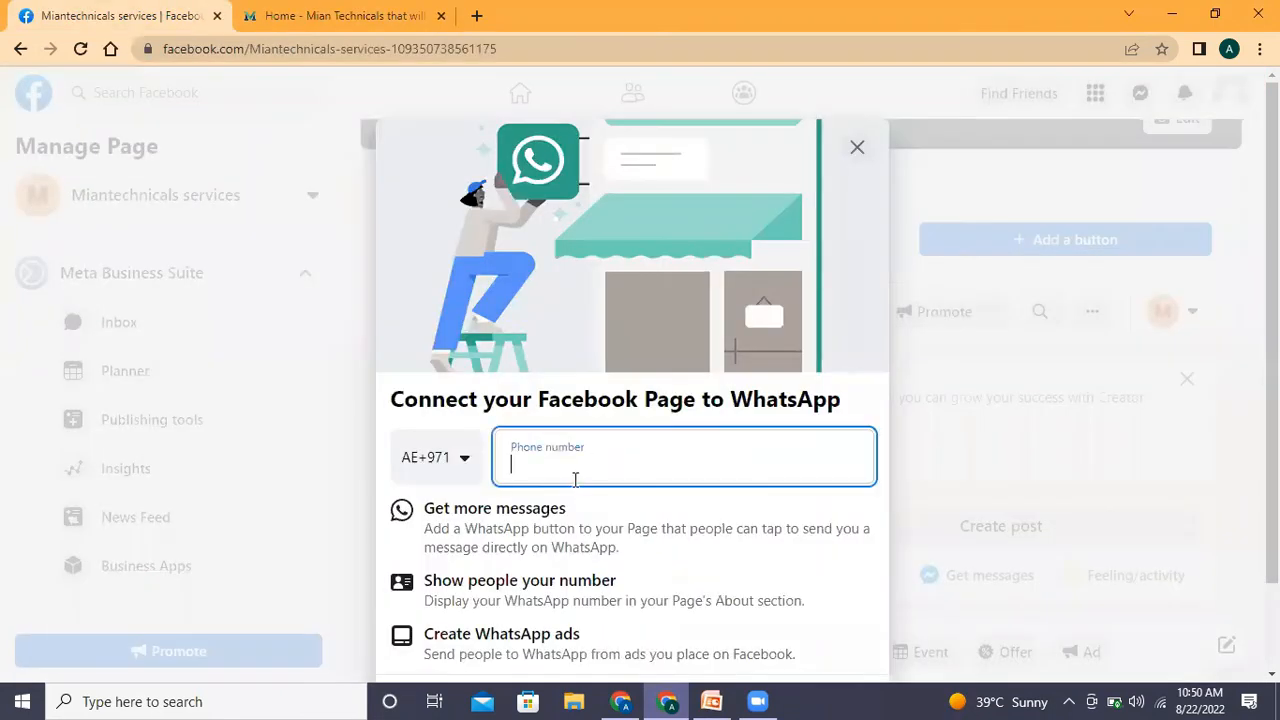
{"action": "right_click", "coordinate": [572, 471]}
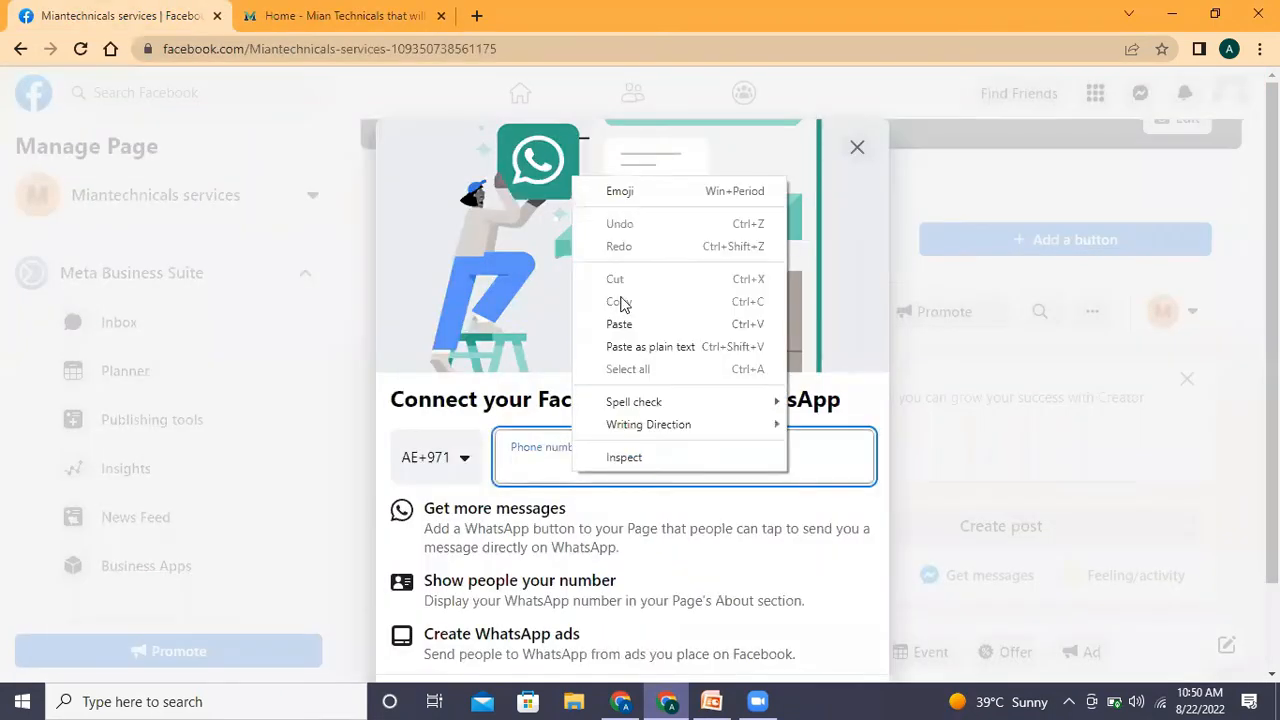
{"action": "key", "text": "ctrl+v"}
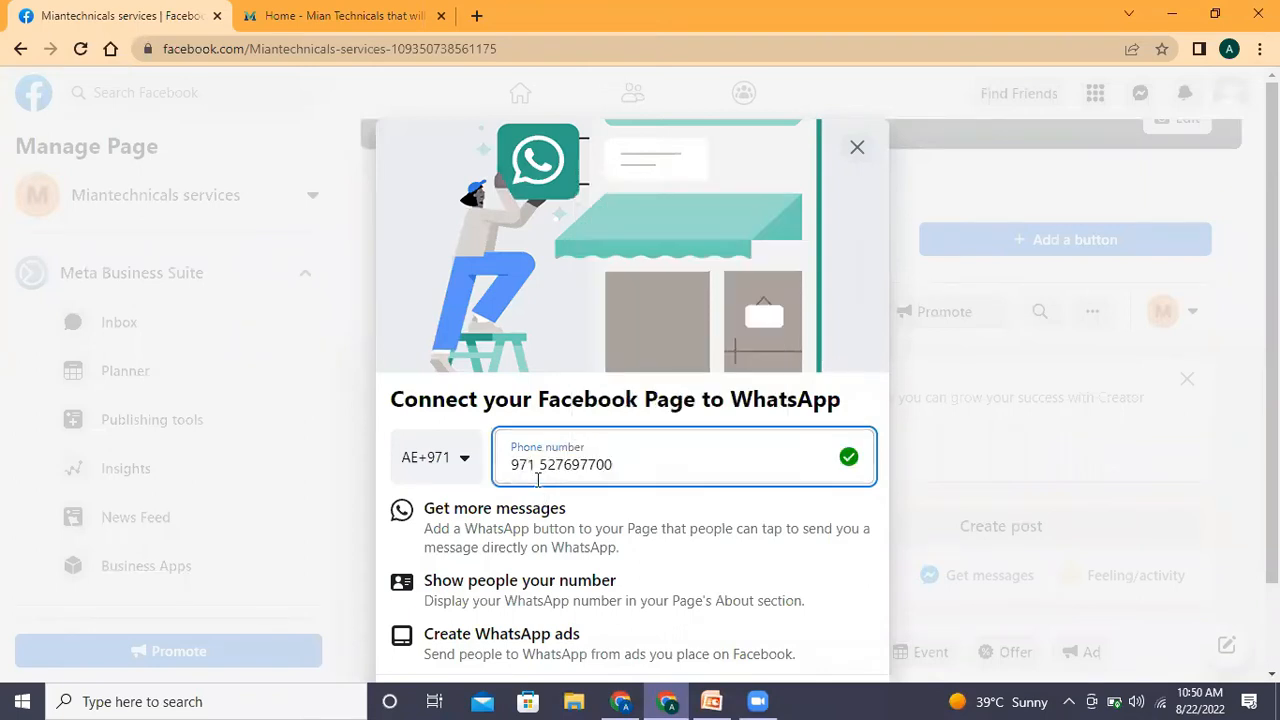
{"action": "left_click", "coordinate": [537, 474]}
{"action": "key", "text": "BackSpace"}
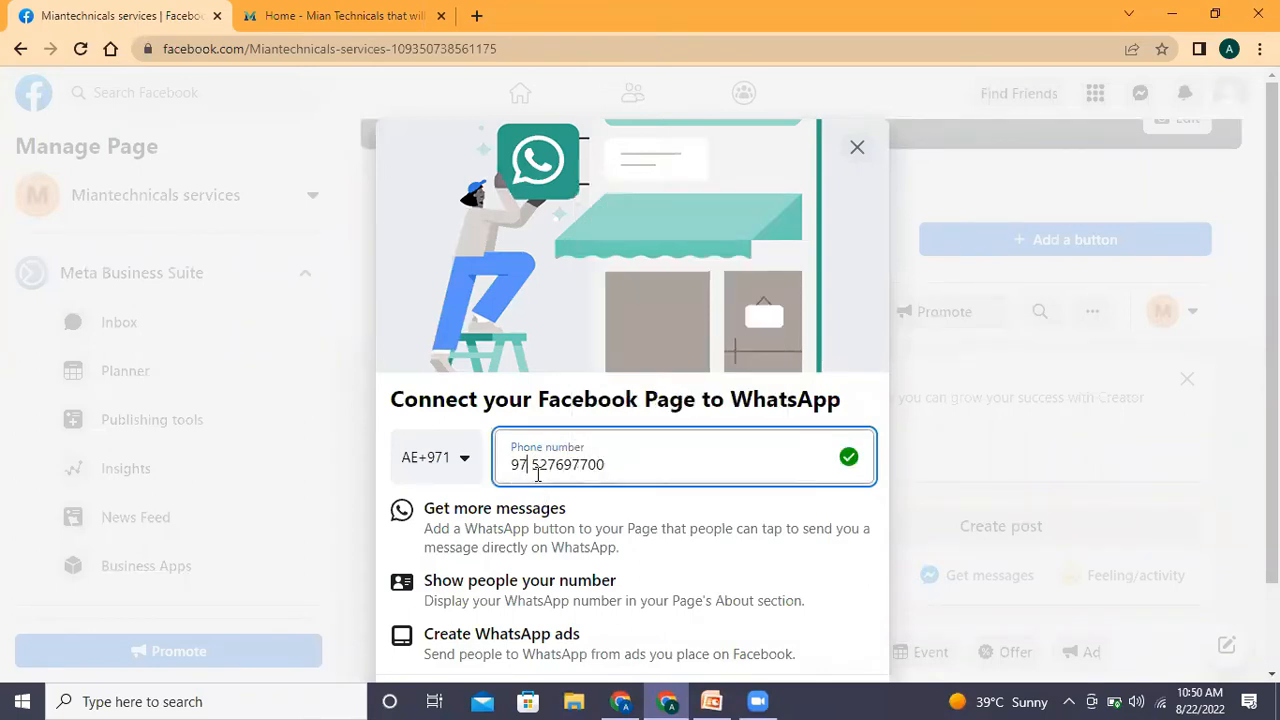
{"action": "key", "text": "BackSpace"}
{"action": "key", "text": "BackSpace"}
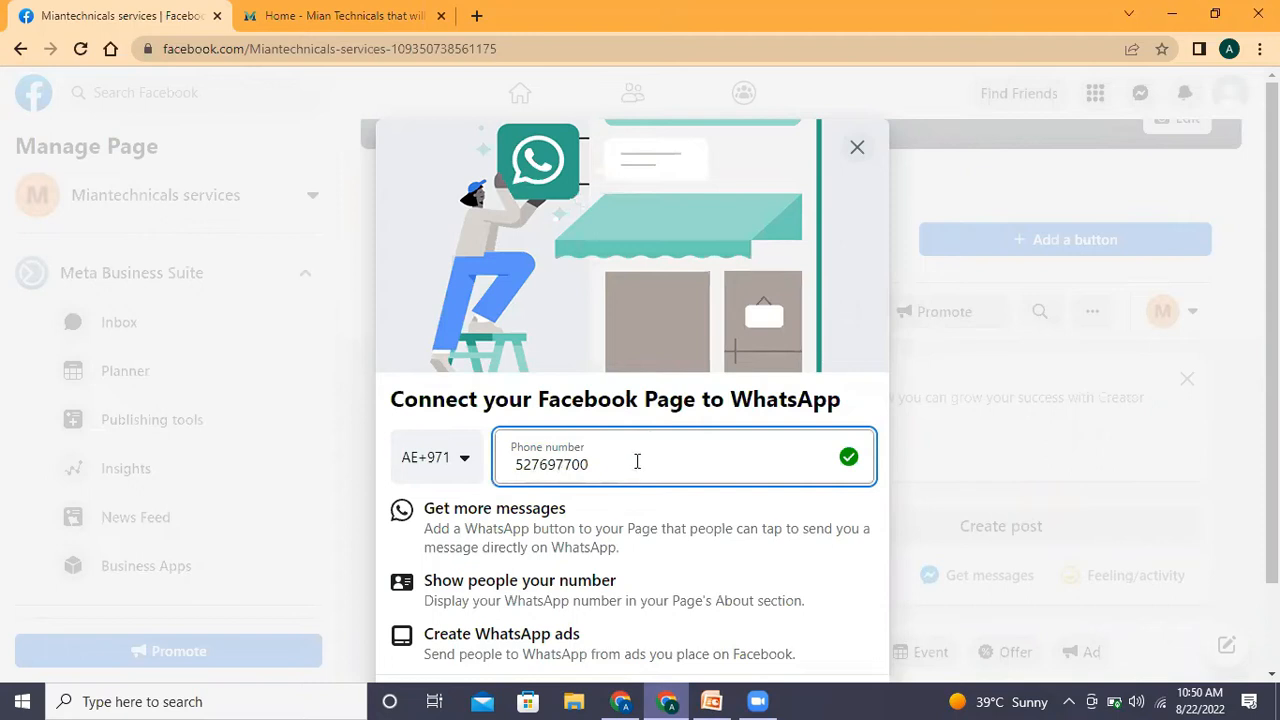
Leave the WhatsApp connection form without sending the code and confirm leaving.
{"action": "scroll", "coordinate": [632, 400], "scroll_direction": "down", "scroll_amount": 1}
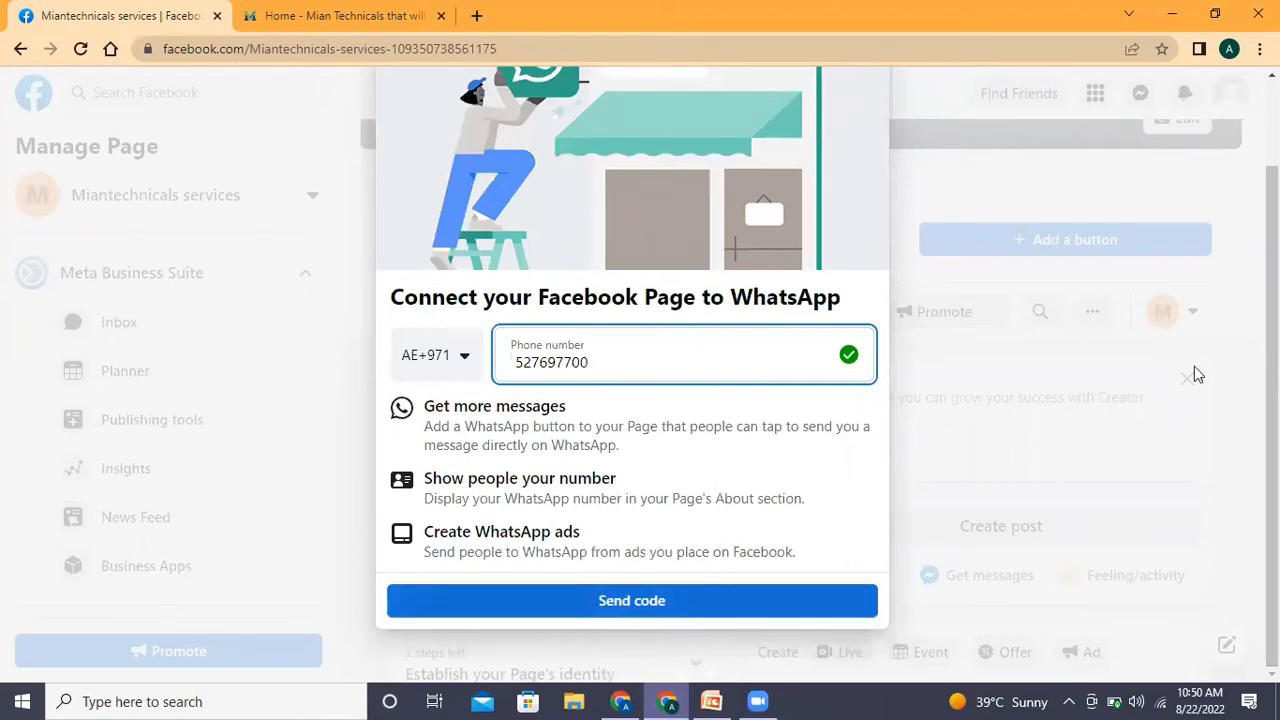
{"action": "scroll", "coordinate": [878, 120], "scroll_direction": "up", "scroll_amount": 1}
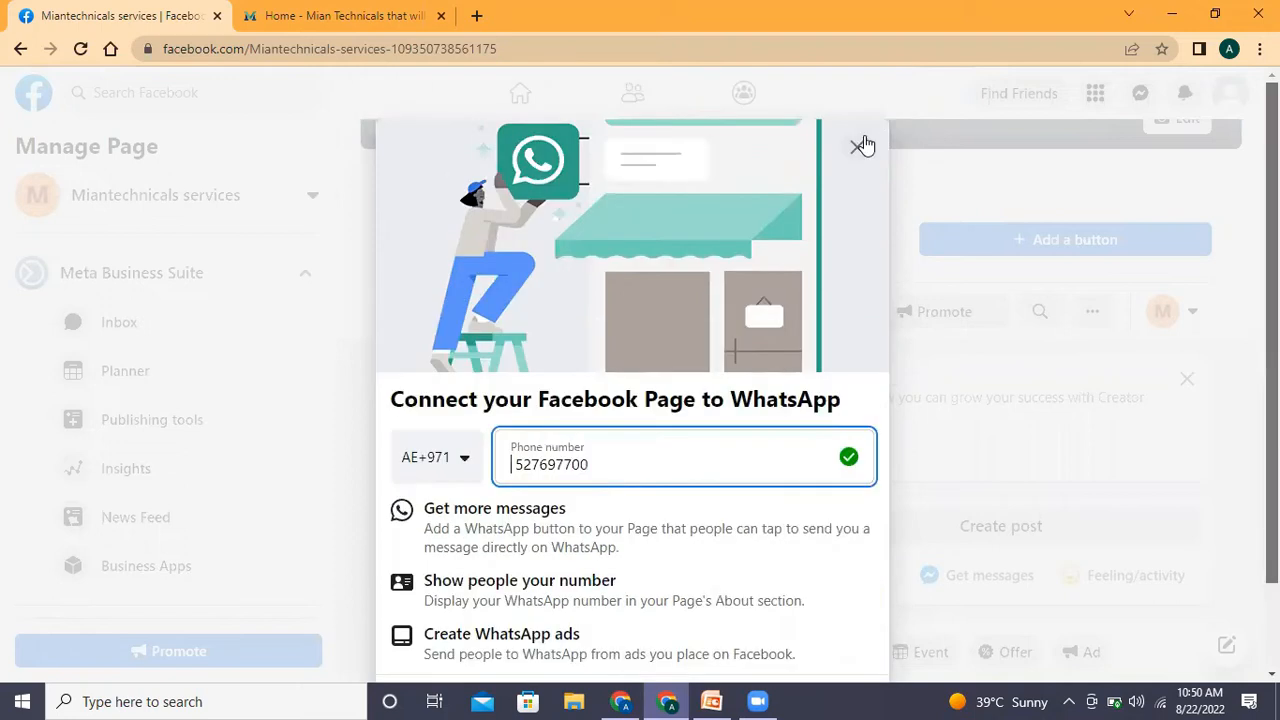
{"action": "left_click", "coordinate": [858, 148]}
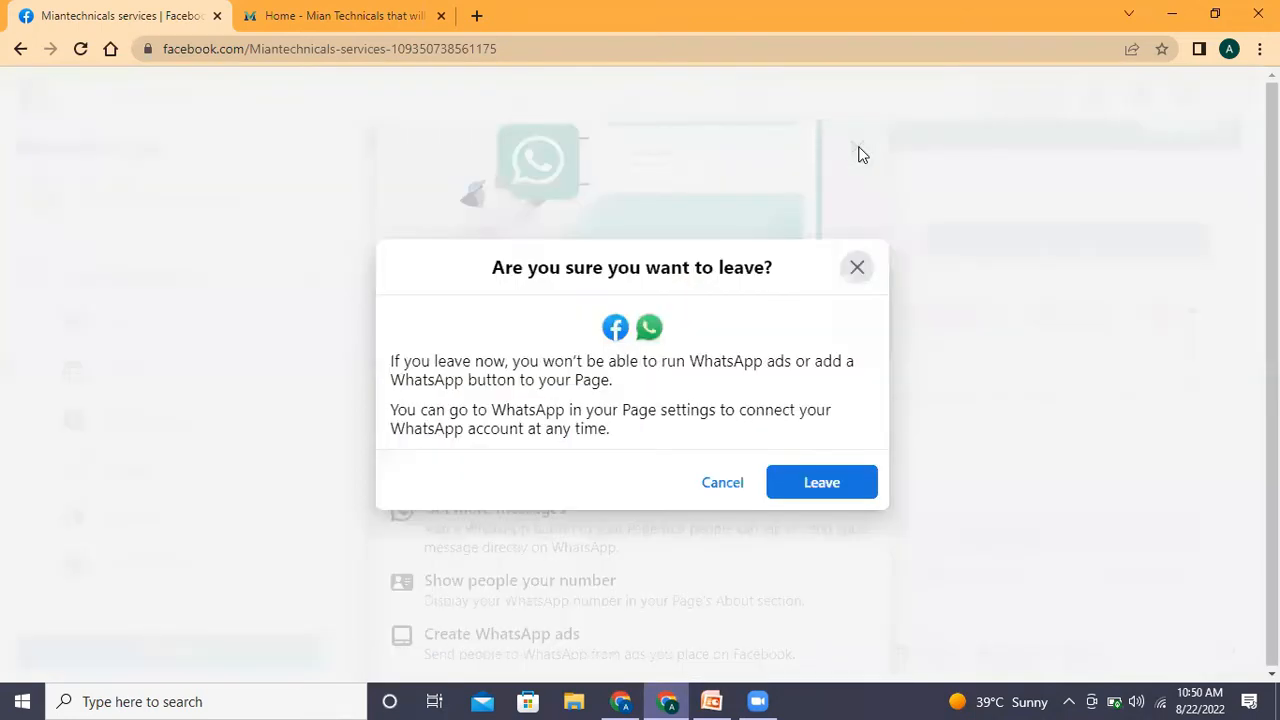
{"action": "left_click", "coordinate": [858, 268]}
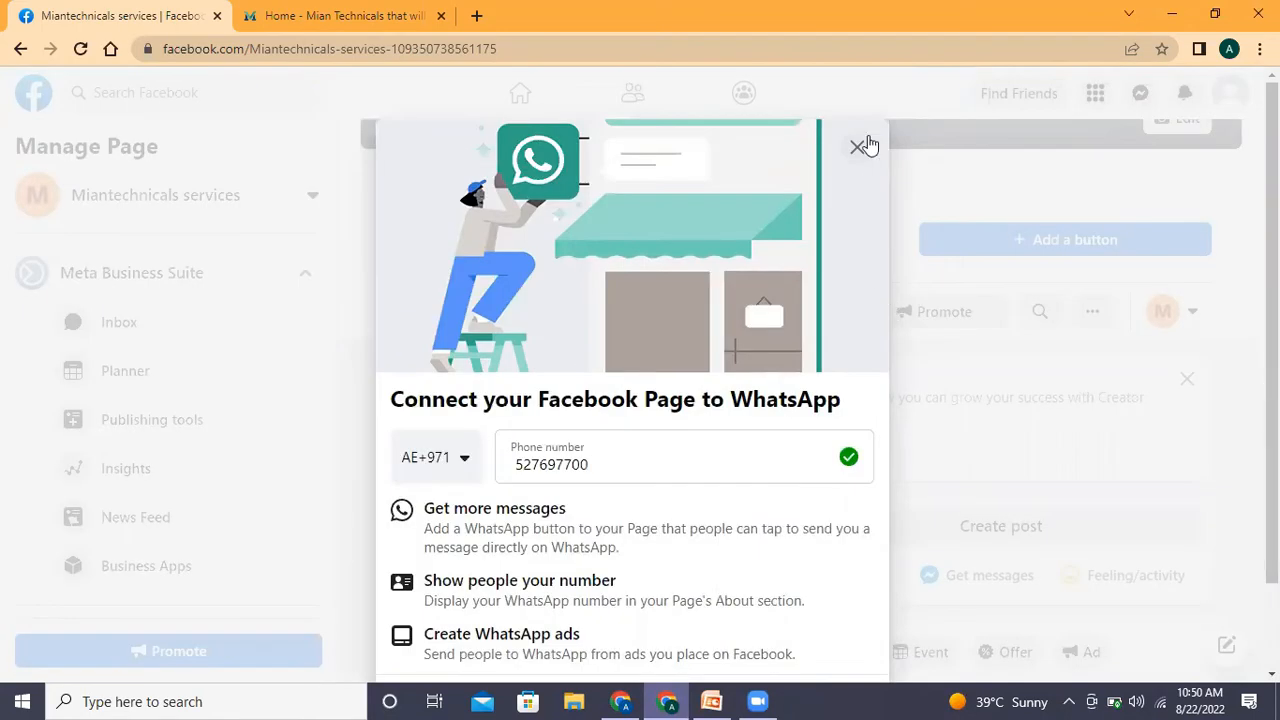
{"action": "left_click", "coordinate": [966, 308]}
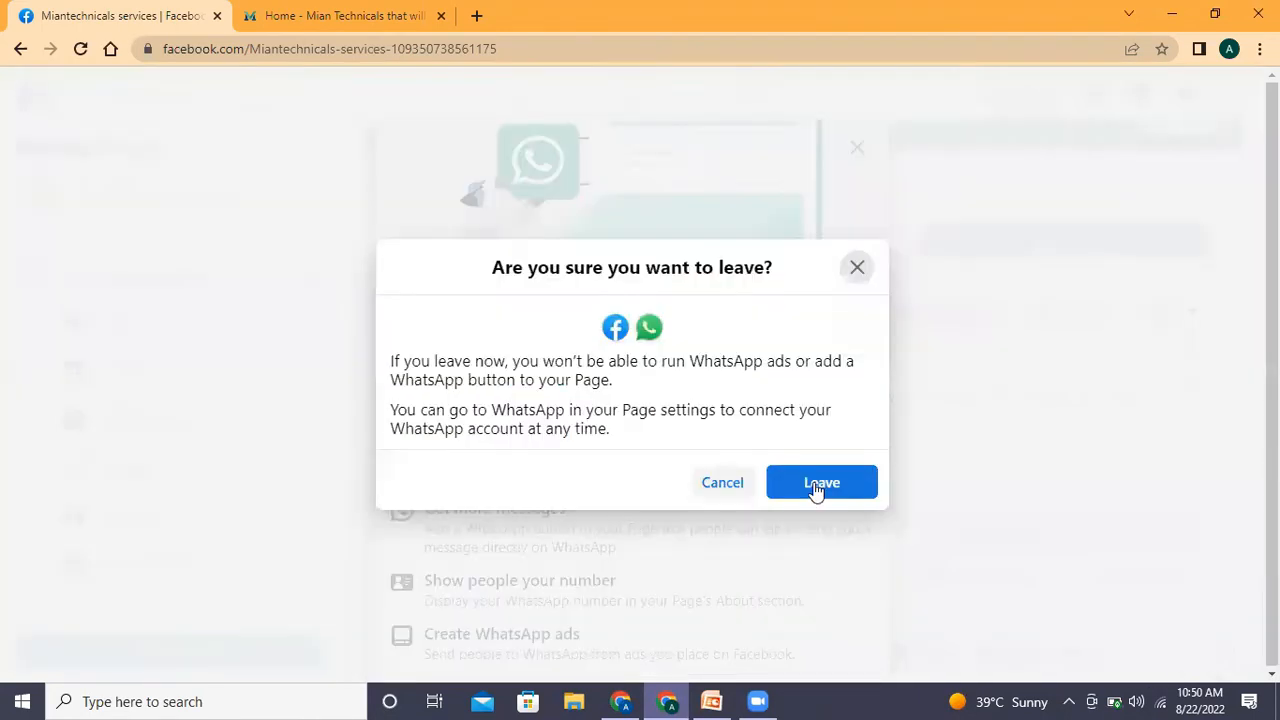
{"action": "left_click", "coordinate": [815, 485]}
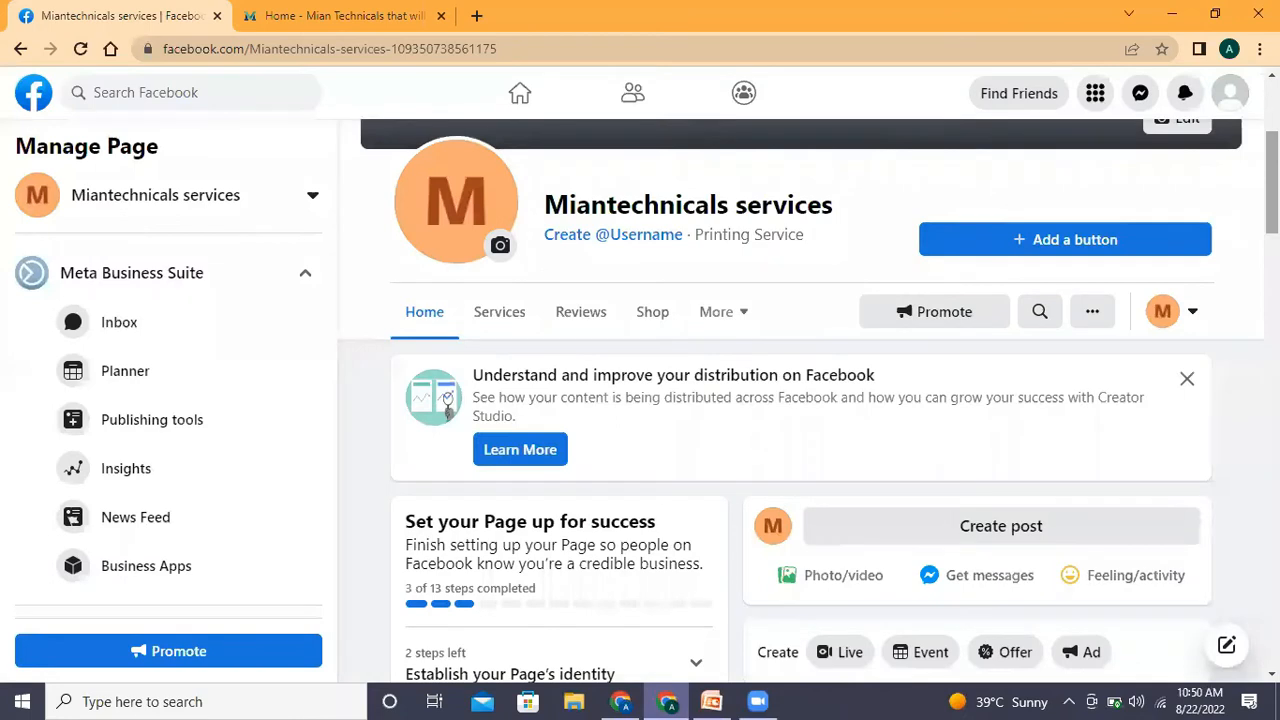
Upload the interior-5114392_960_720 photo from Downloads as the Page's cover image.
{"action": "scroll", "coordinate": [800, 400], "scroll_direction": "up", "scroll_amount": 3}
{"action": "scroll", "coordinate": [447, 437], "scroll_direction": "down", "scroll_amount": 3}
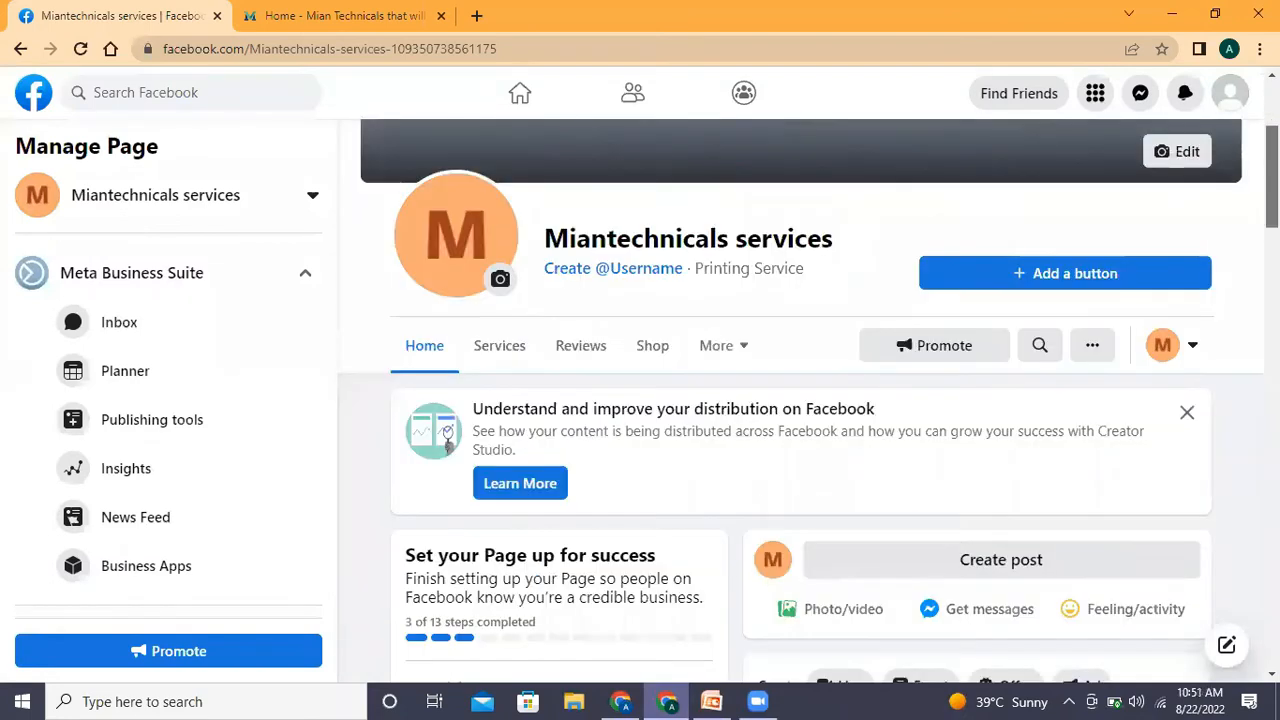
{"action": "scroll", "coordinate": [447, 437], "scroll_direction": "down", "scroll_amount": 1}
{"action": "scroll", "coordinate": [800, 400], "scroll_direction": "down", "scroll_amount": 2}
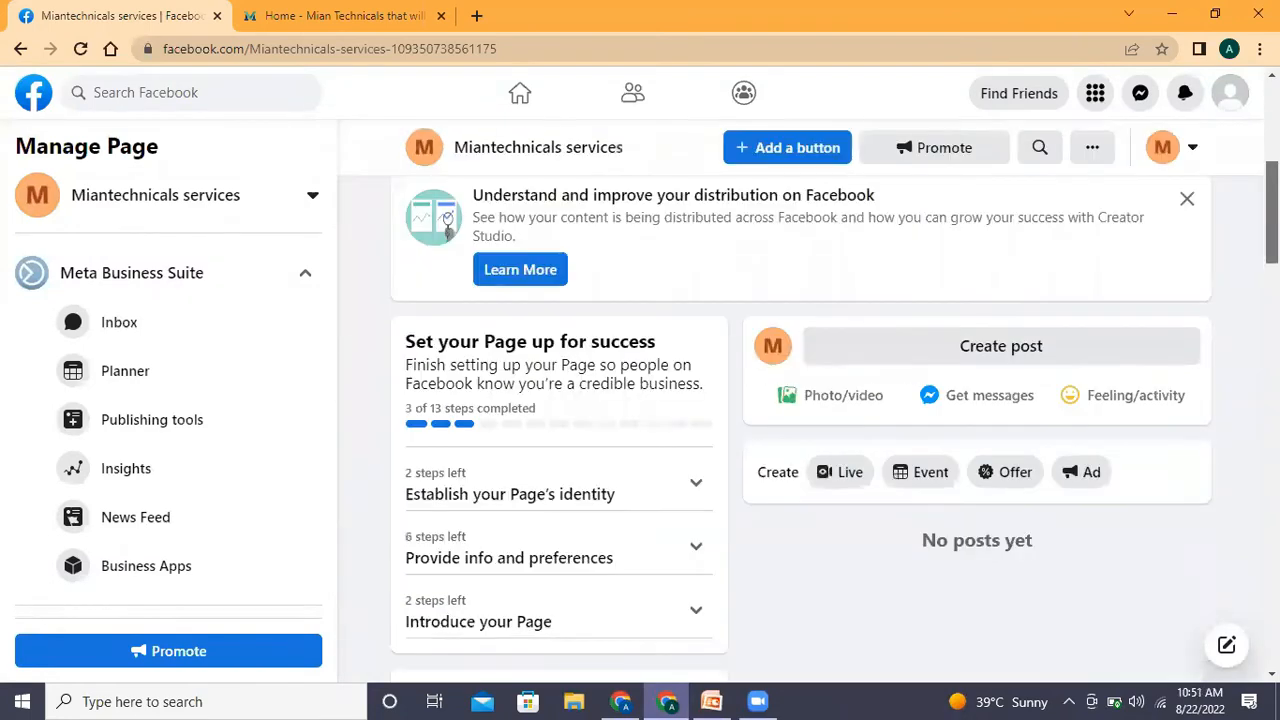
{"action": "scroll", "coordinate": [447, 218], "scroll_direction": "up", "scroll_amount": 5}
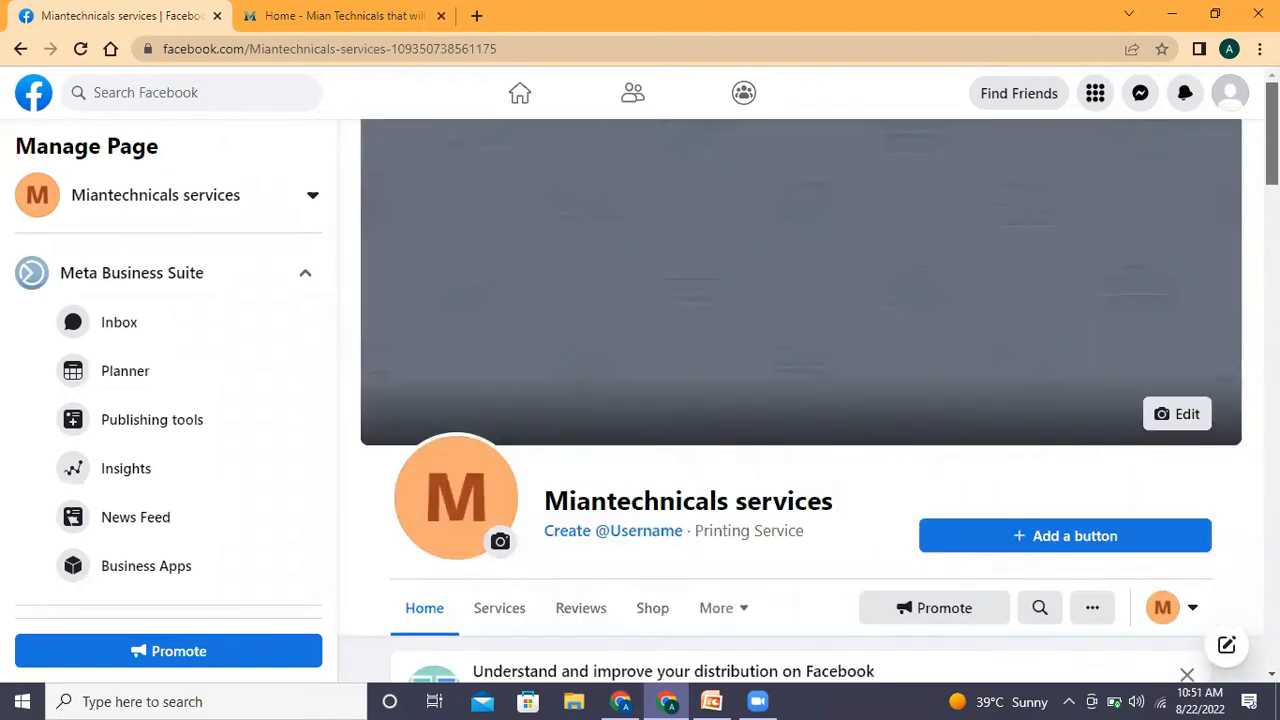
{"action": "scroll", "coordinate": [800, 400], "scroll_direction": "down", "scroll_amount": 5}
{"action": "scroll", "coordinate": [1083, 334], "scroll_direction": "up", "scroll_amount": 5}
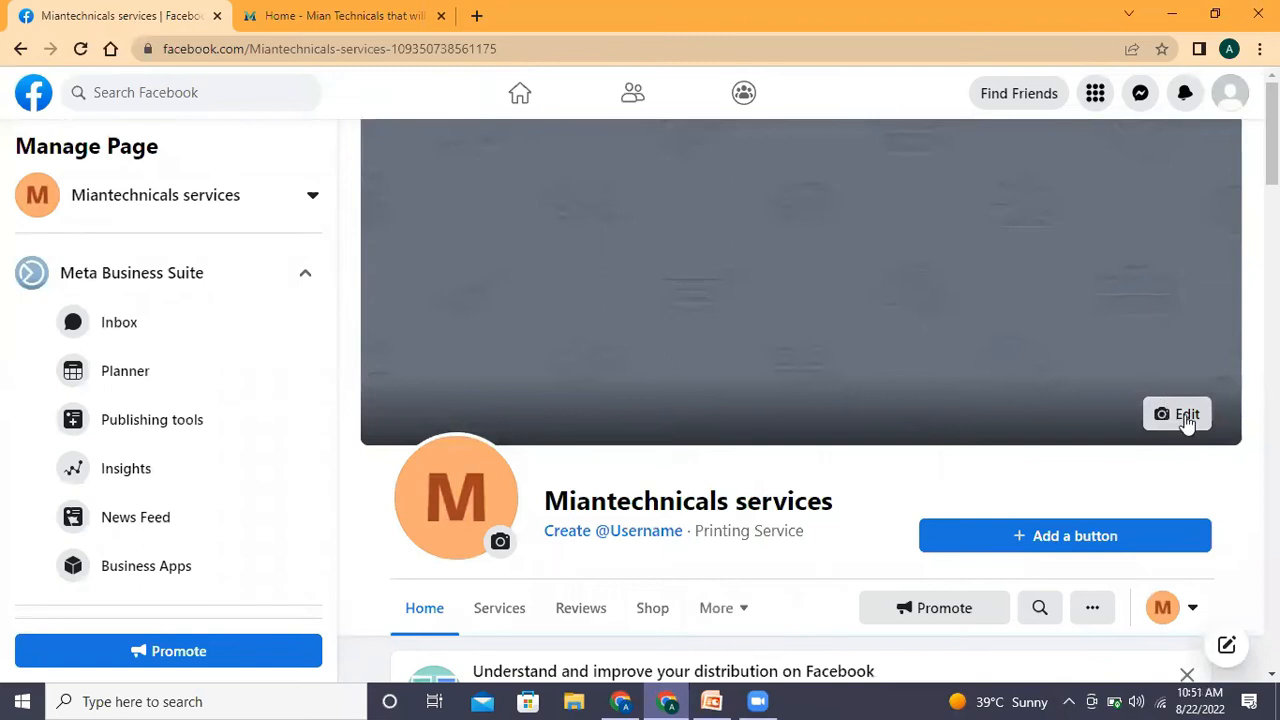
{"action": "left_click", "coordinate": [1186, 420]}
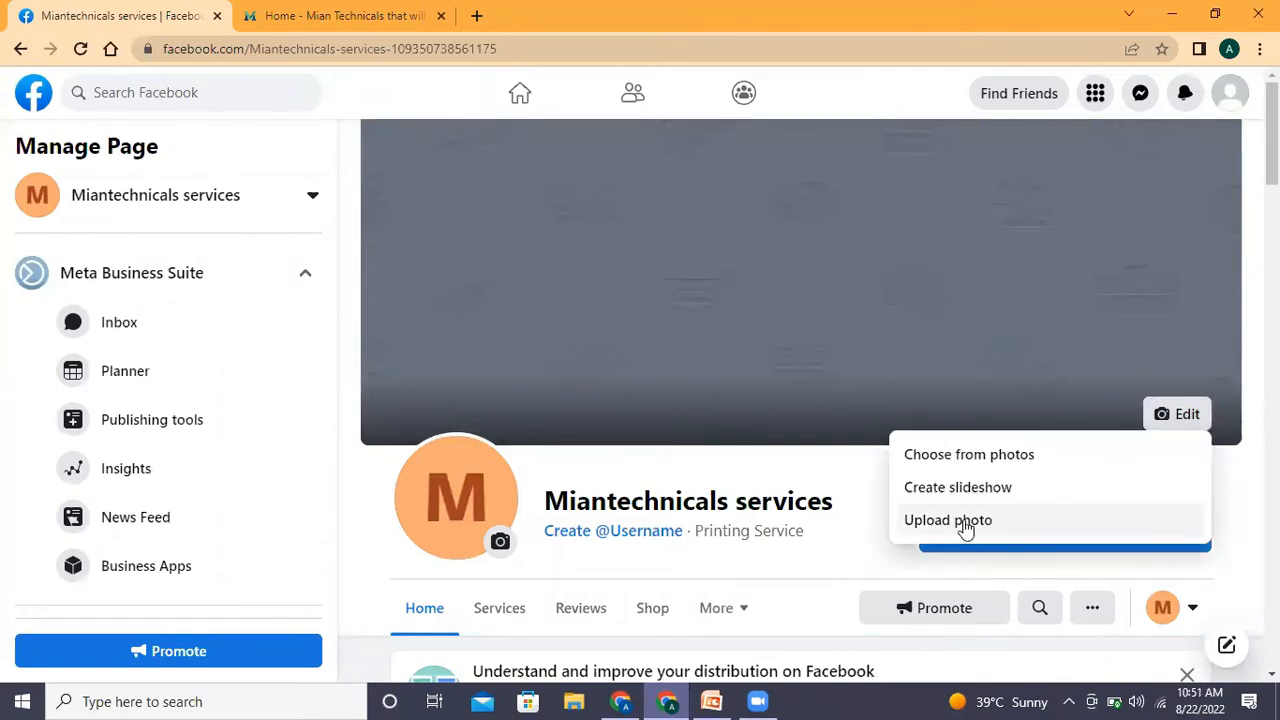
{"action": "left_click", "coordinate": [962, 521]}
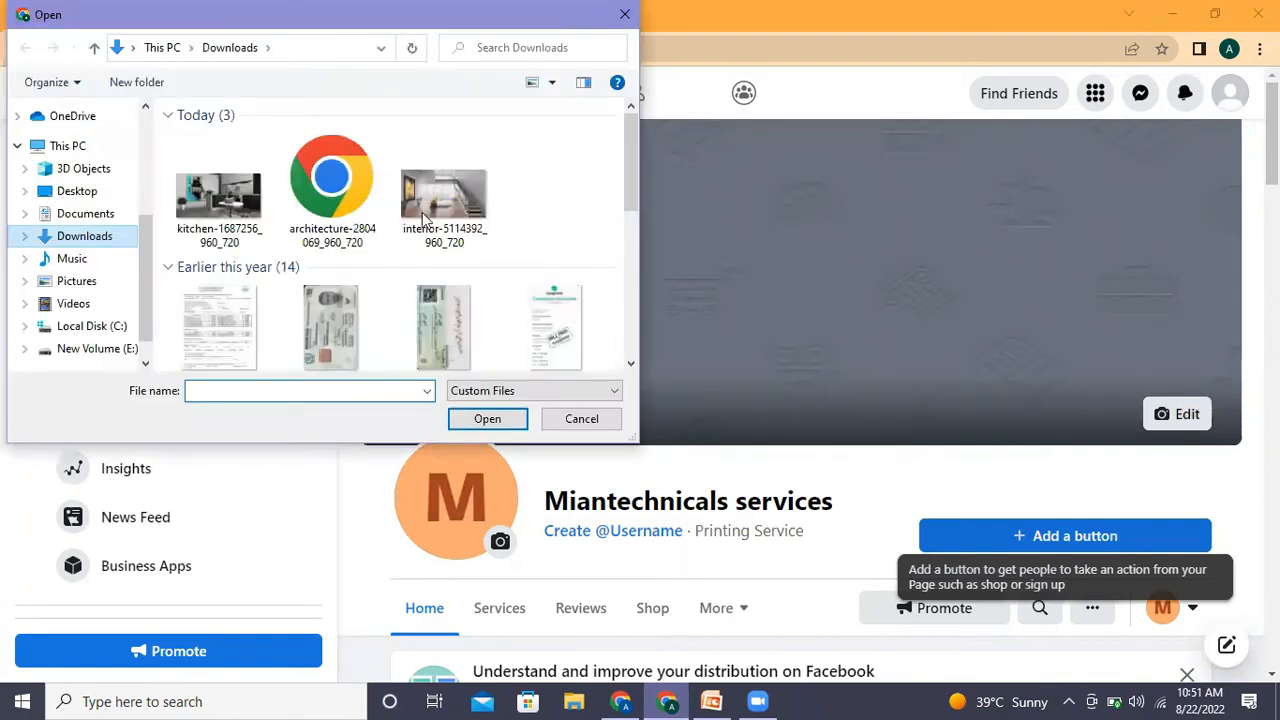
{"action": "double_click", "coordinate": [433, 205]}
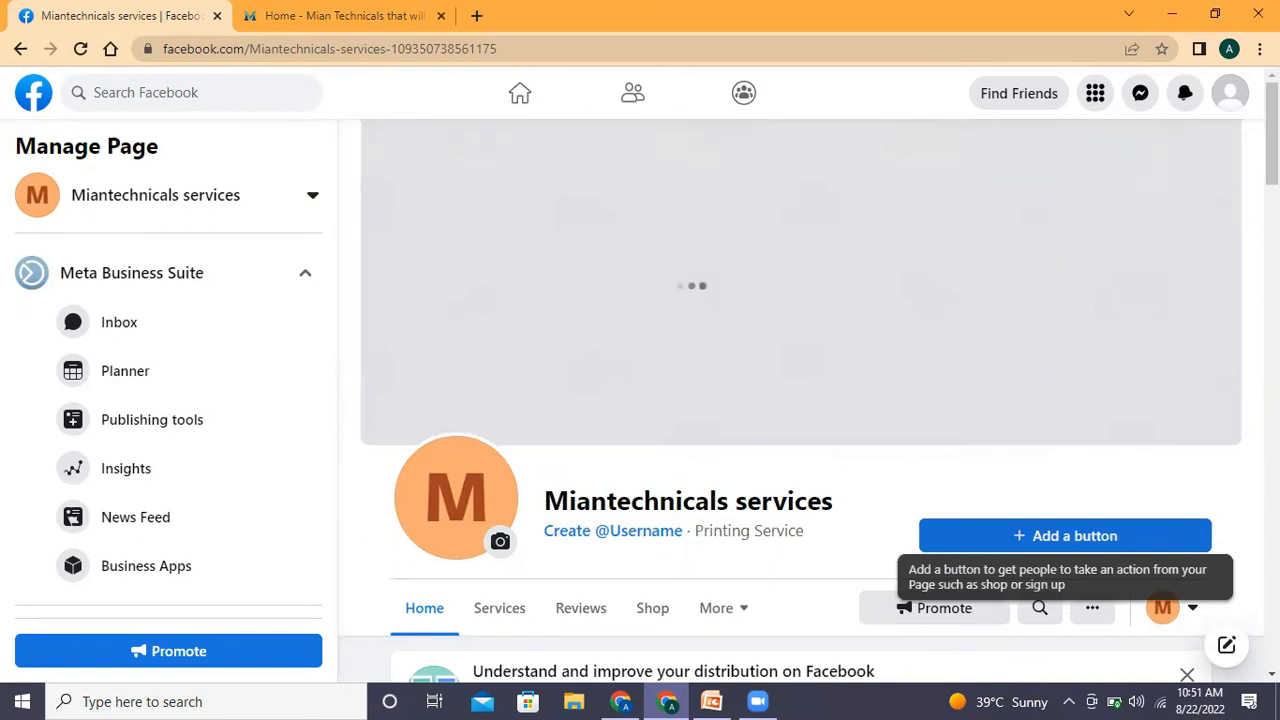
{"action": "scroll", "coordinate": [447, 630], "scroll_direction": "down", "scroll_amount": 1}
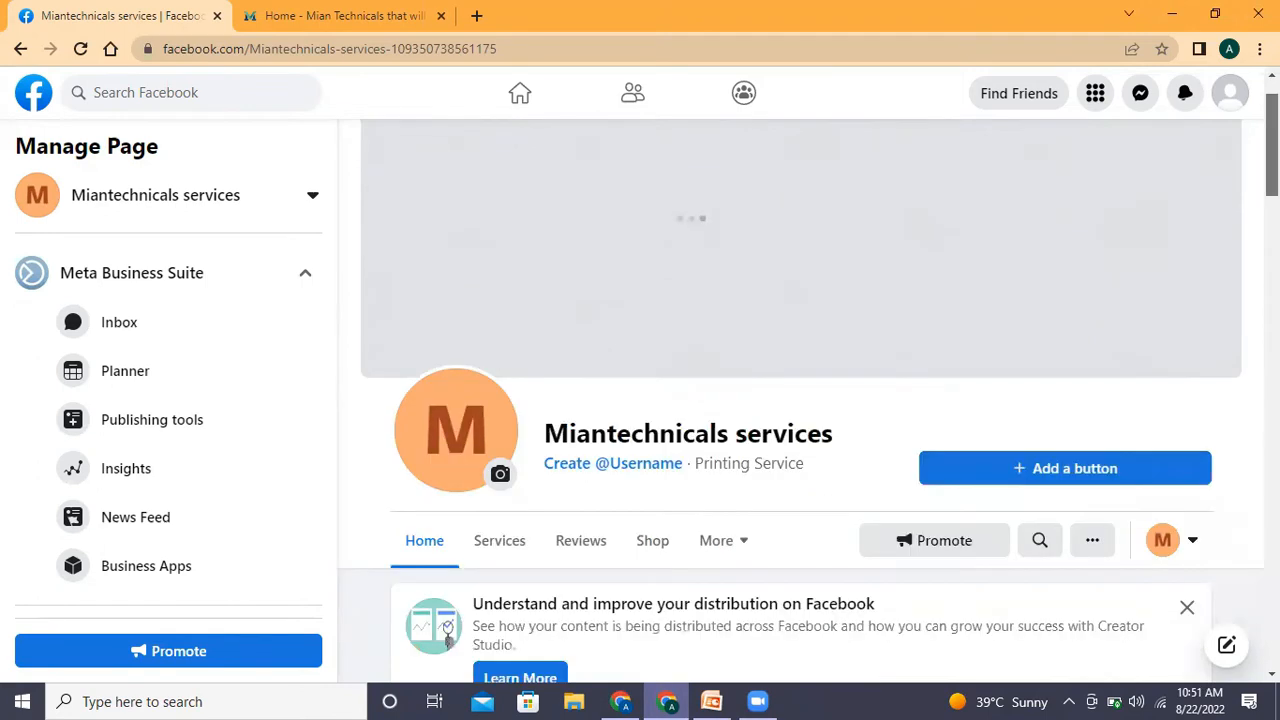
{"action": "scroll", "coordinate": [447, 630], "scroll_direction": "up", "scroll_amount": 1}
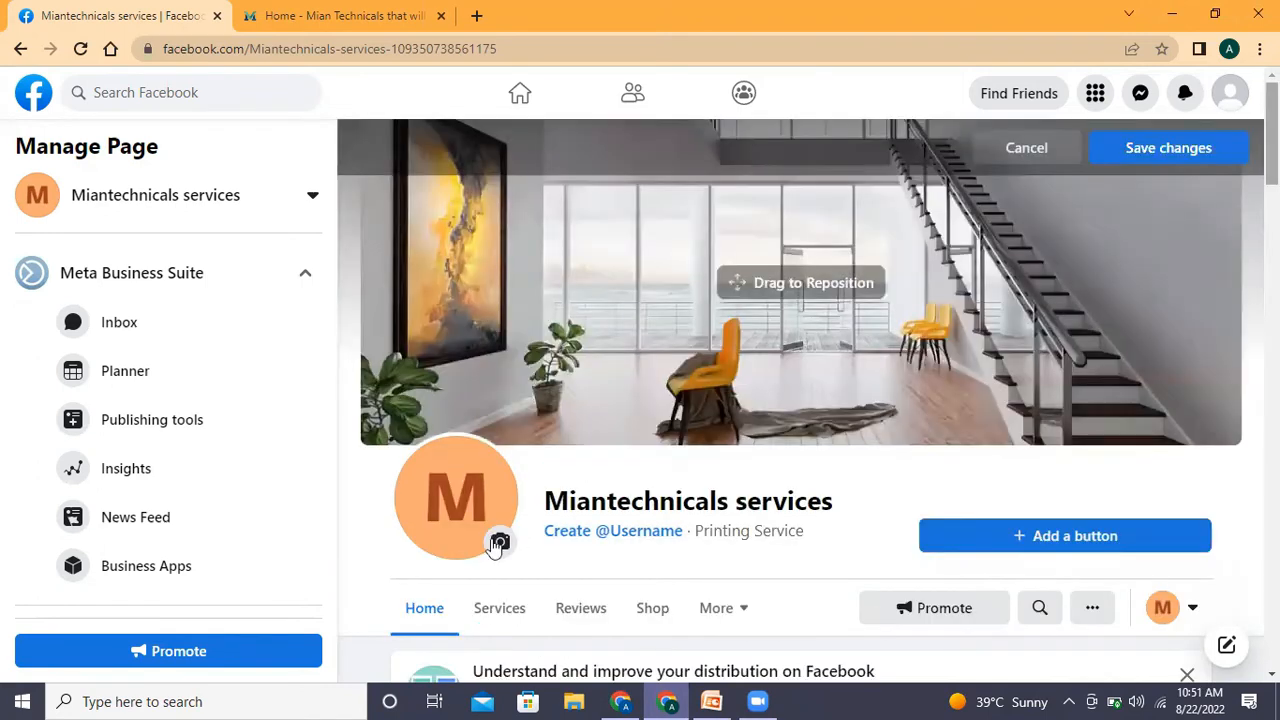
{"action": "left_click", "coordinate": [500, 543]}
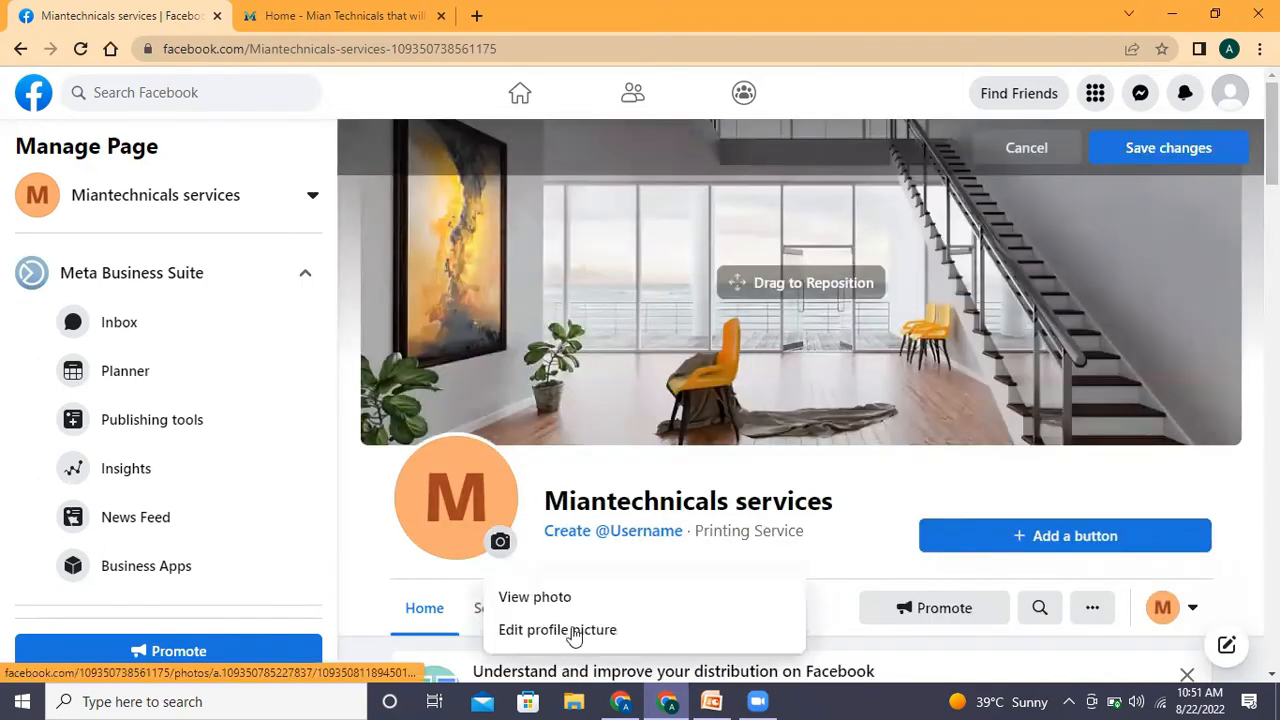
{"action": "left_click", "coordinate": [575, 630]}
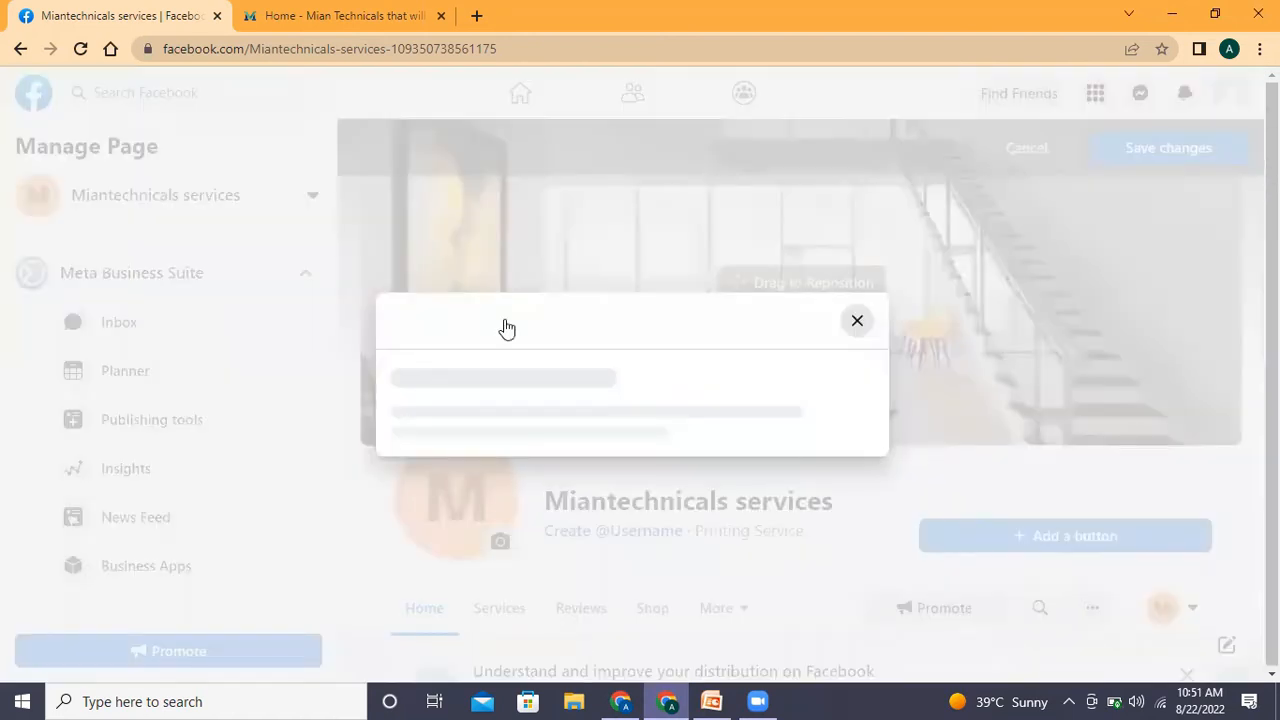
{"action": "left_click", "coordinate": [503, 336]}
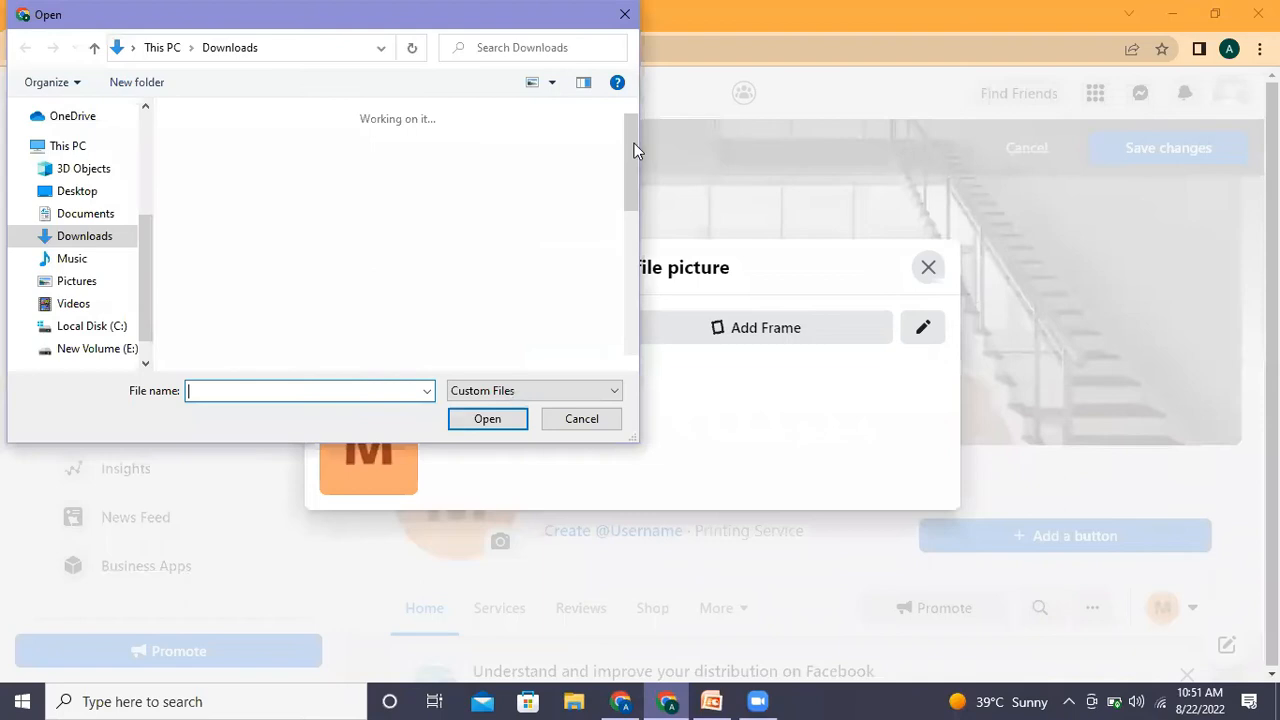
{"action": "scroll", "coordinate": [630, 245], "scroll_direction": "down", "scroll_amount": 5}
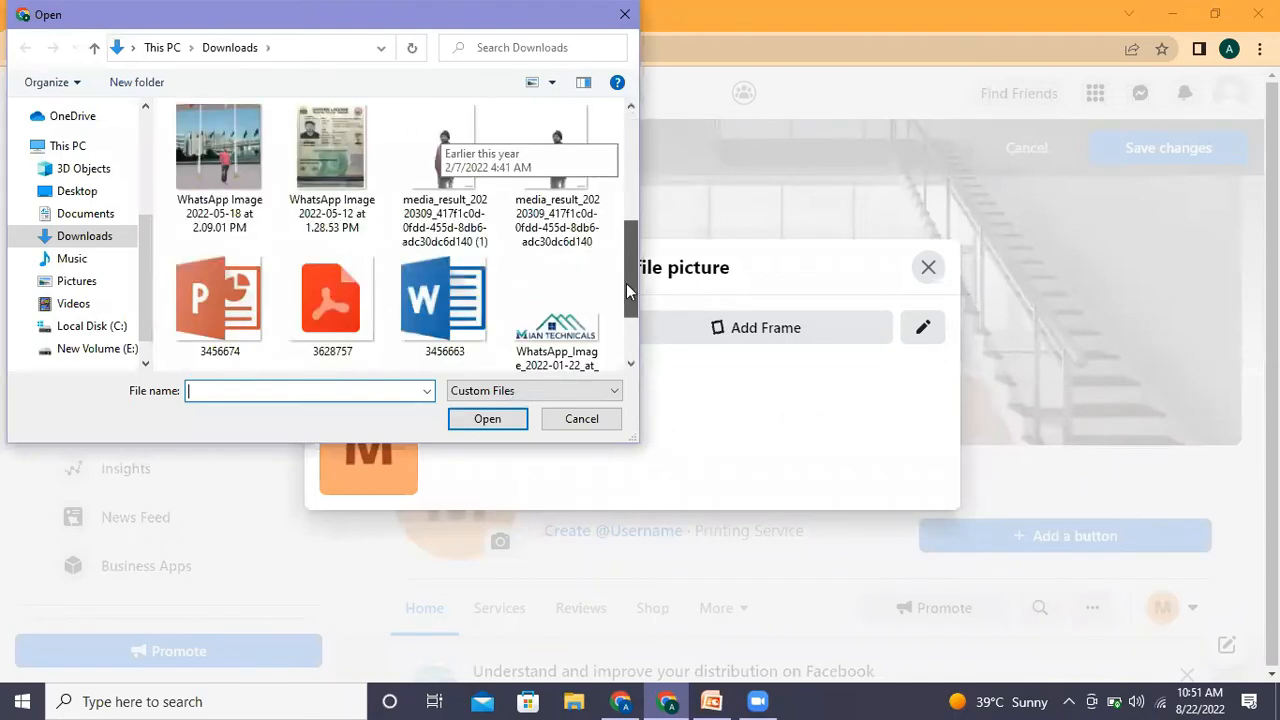
{"action": "scroll", "coordinate": [626, 283], "scroll_direction": "down", "scroll_amount": 3}
{"action": "double_click", "coordinate": [548, 143]}
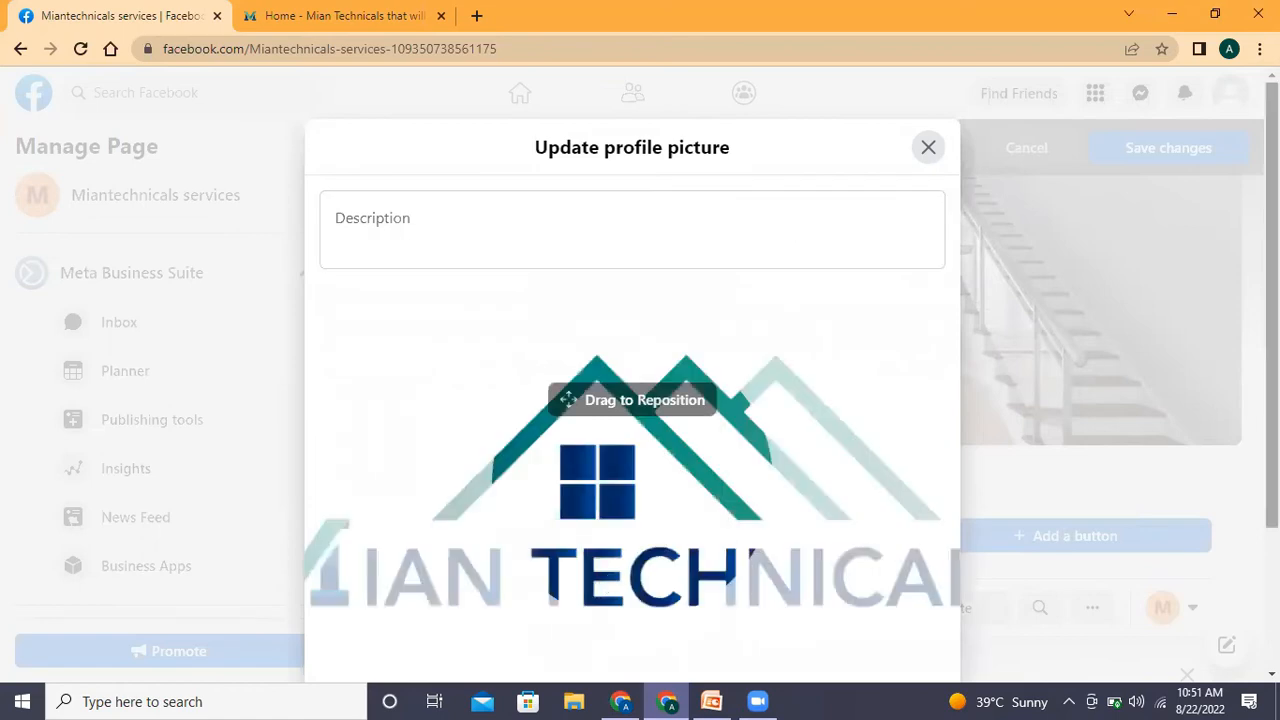
{"action": "scroll", "coordinate": [694, 194], "scroll_direction": "down", "scroll_amount": 2}
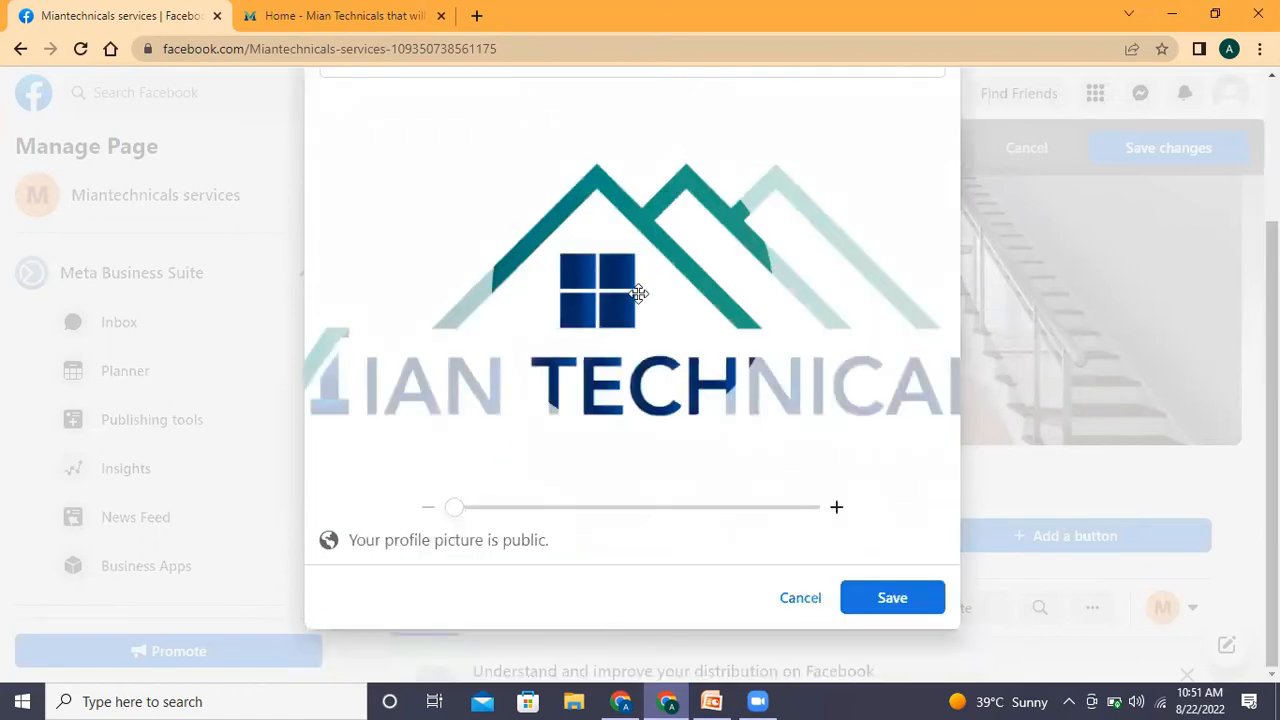
{"action": "left_click", "coordinate": [920, 597]}
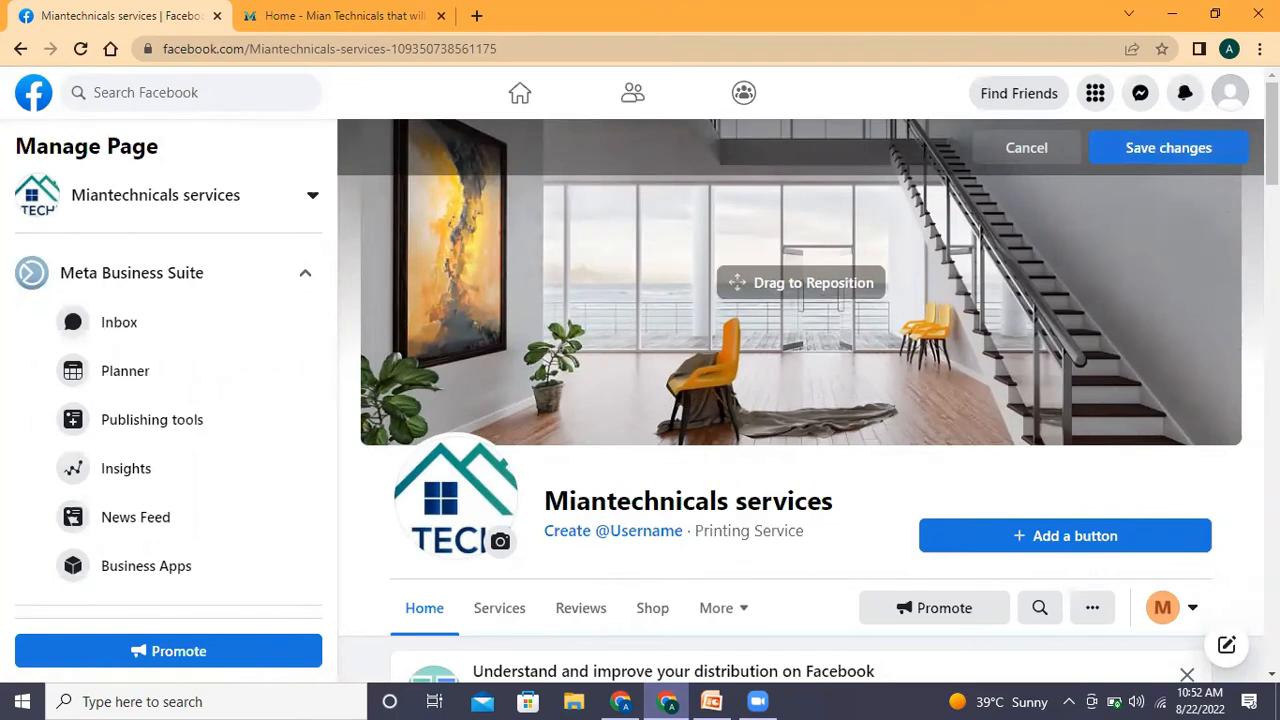
Save the Page's new cover photo in its current position.
{"action": "scroll", "coordinate": [808, 383], "scroll_direction": "down", "scroll_amount": 1}
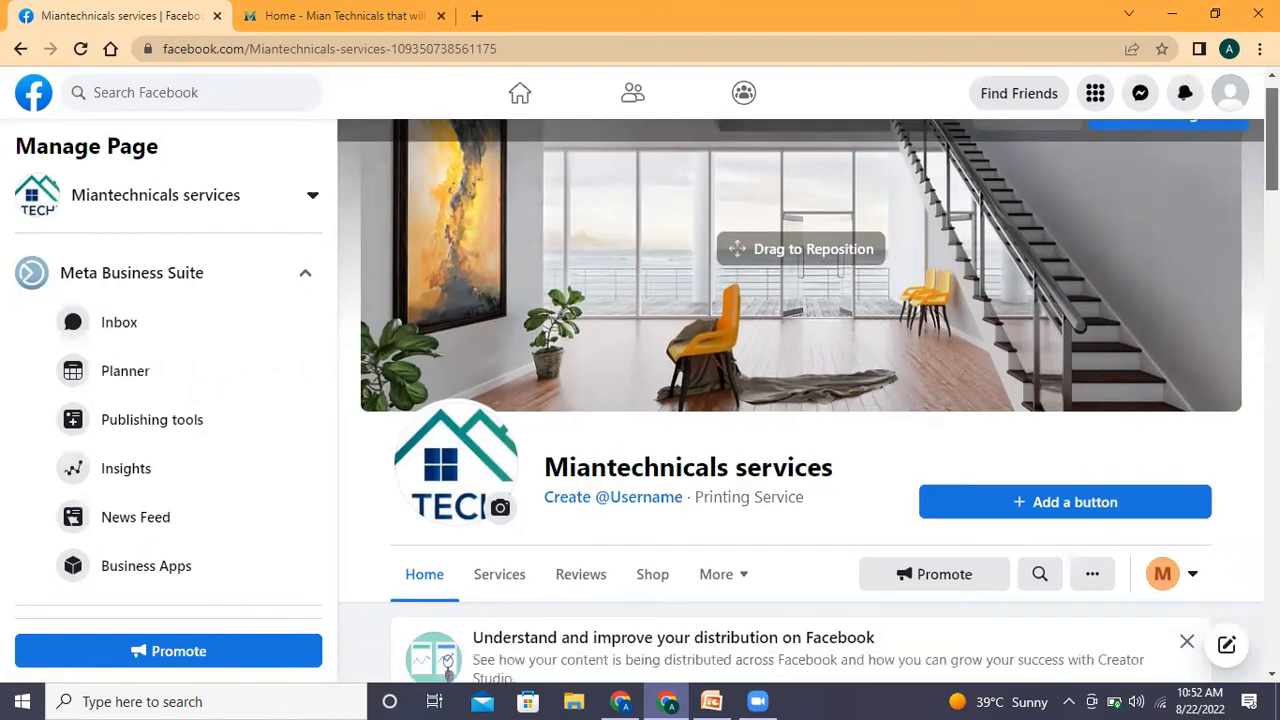
{"action": "scroll", "coordinate": [808, 386], "scroll_direction": "down", "scroll_amount": 1}
{"action": "scroll", "coordinate": [1158, 170], "scroll_direction": "up", "scroll_amount": 1}
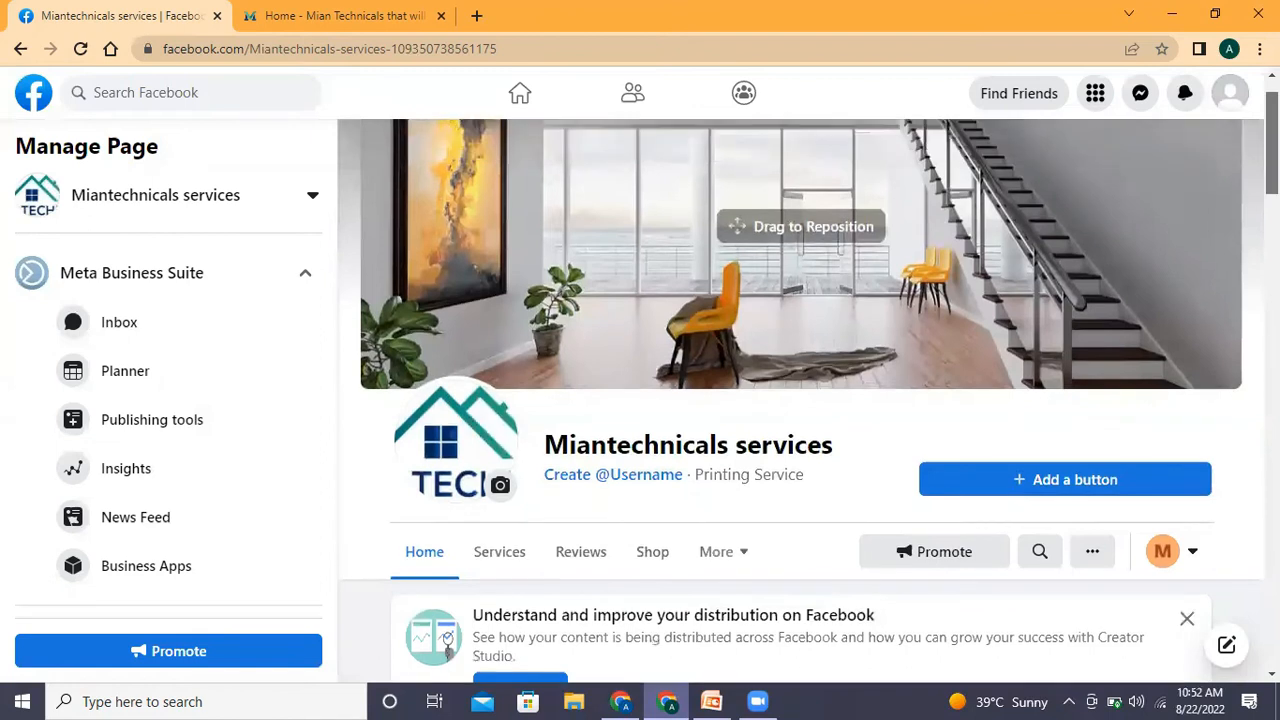
{"action": "scroll", "coordinate": [1158, 165], "scroll_direction": "up", "scroll_amount": 1}
{"action": "left_click", "coordinate": [1160, 150]}
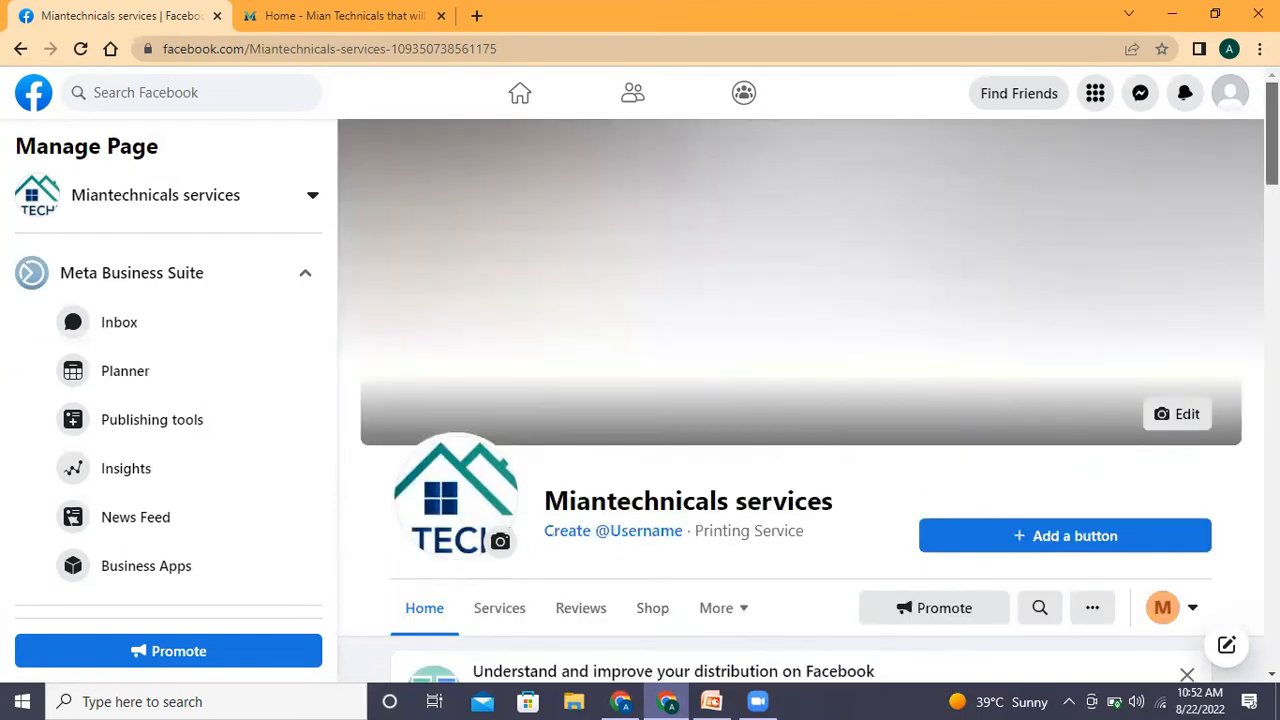
Look through the Page's home content down to its About section.
{"action": "scroll", "coordinate": [447, 258], "scroll_direction": "down", "scroll_amount": 4}
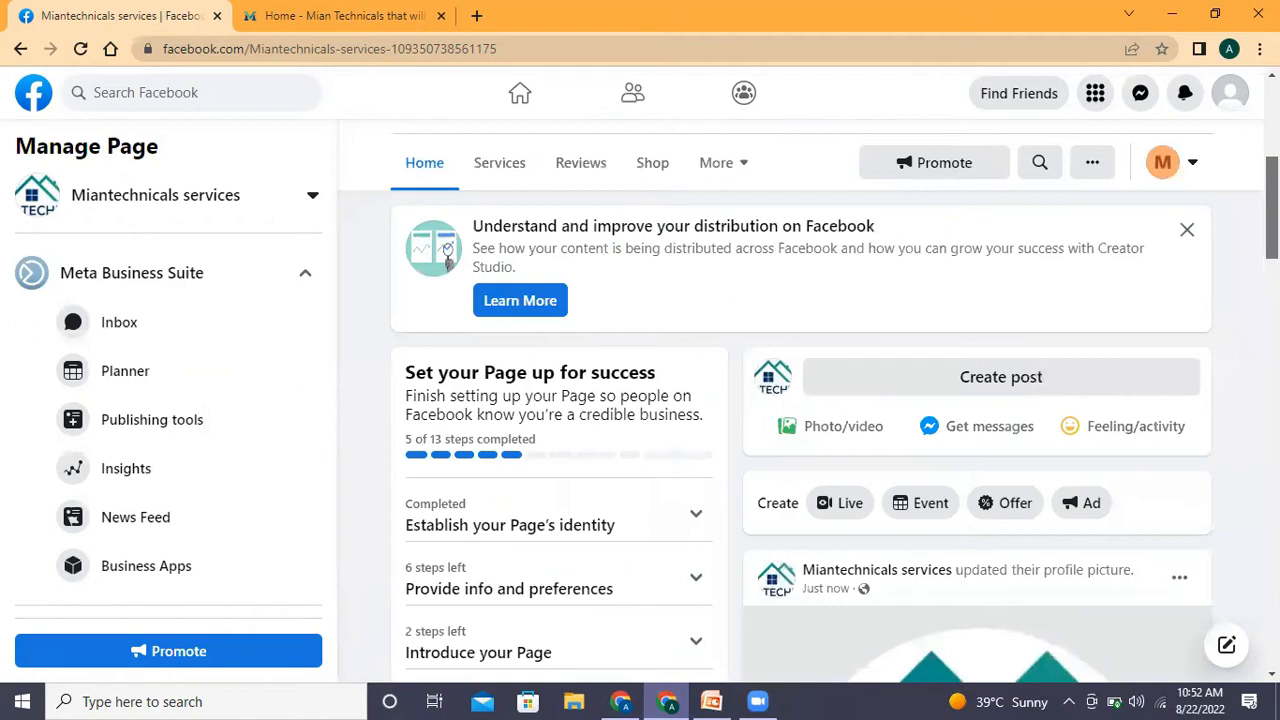
{"action": "scroll", "coordinate": [800, 400], "scroll_direction": "down", "scroll_amount": 1}
{"action": "scroll", "coordinate": [800, 400], "scroll_direction": "down", "scroll_amount": 1}
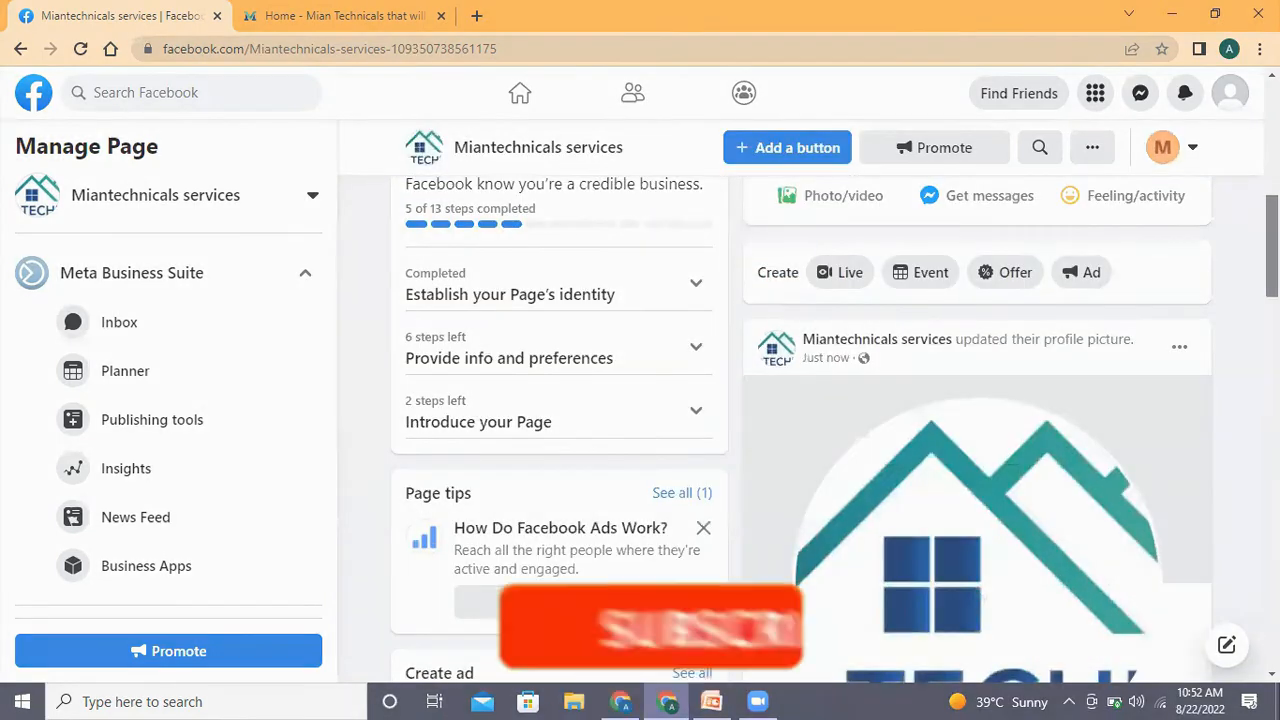
{"action": "scroll", "coordinate": [800, 400], "scroll_direction": "down", "scroll_amount": 3}
{"action": "scroll", "coordinate": [800, 400], "scroll_direction": "down", "scroll_amount": 2}
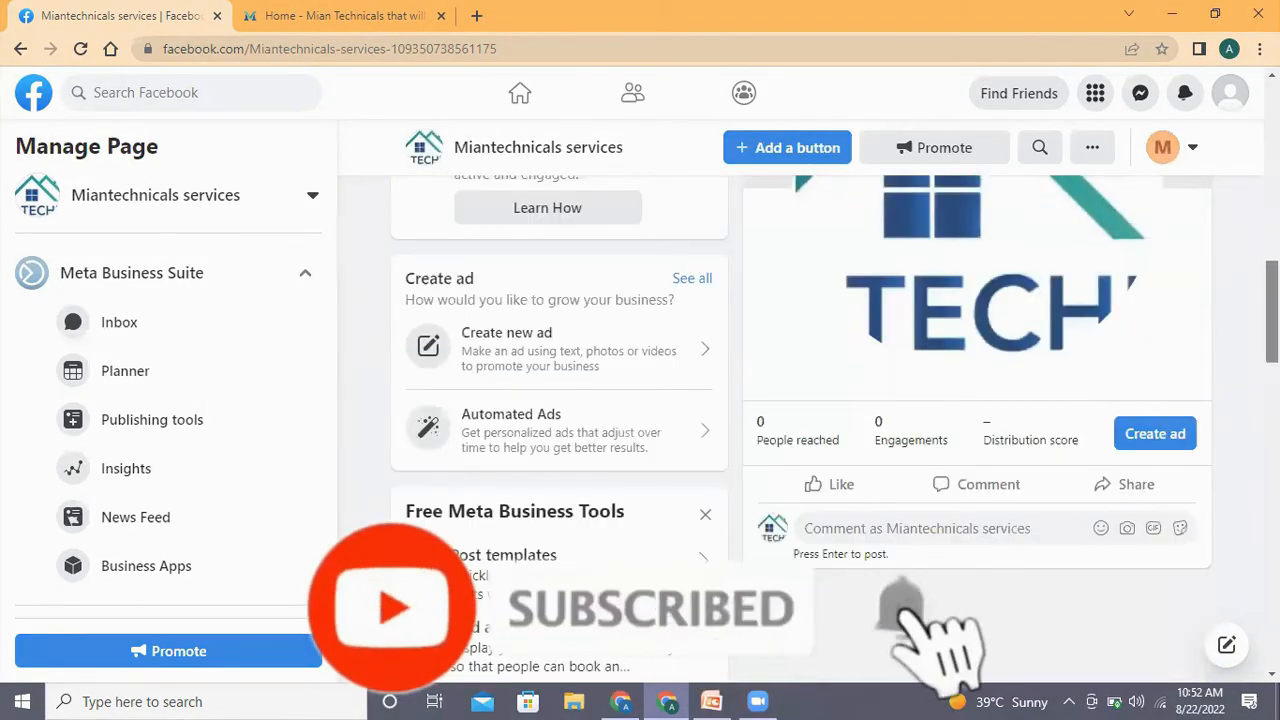
{"action": "scroll", "coordinate": [800, 400], "scroll_direction": "down", "scroll_amount": 2}
{"action": "scroll", "coordinate": [800, 400], "scroll_direction": "down", "scroll_amount": 3}
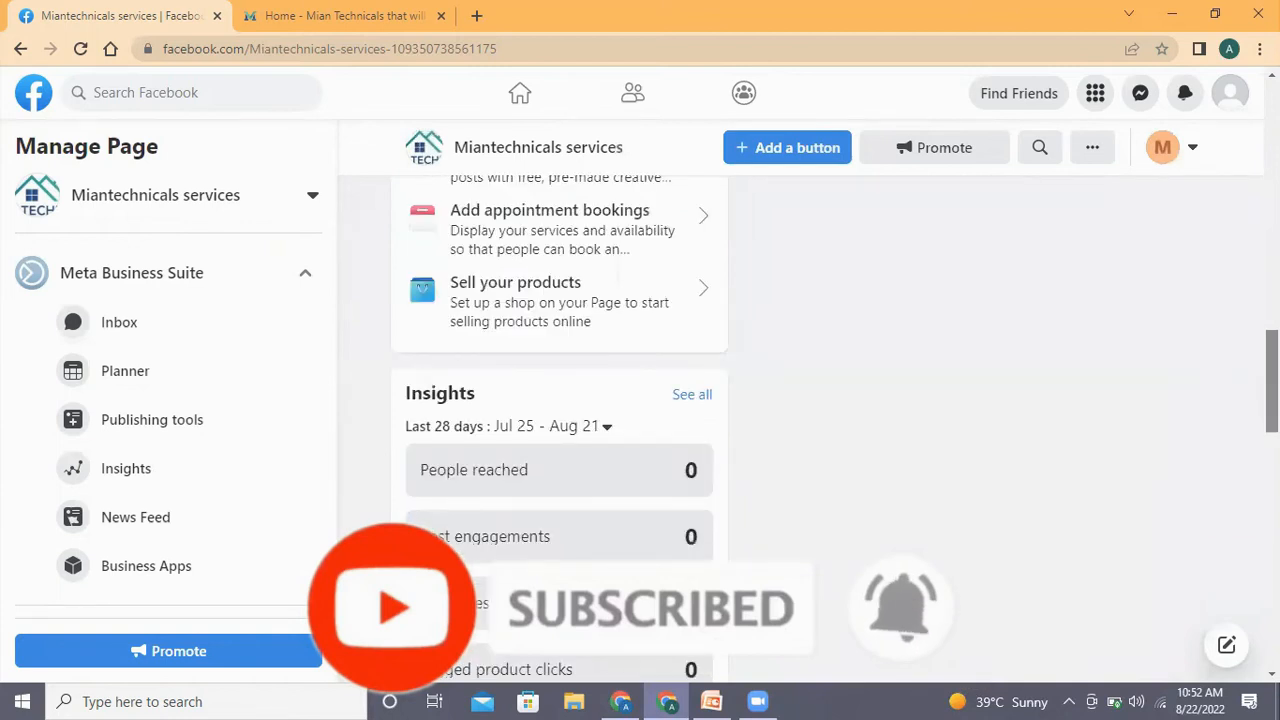
{"action": "scroll", "coordinate": [800, 400], "scroll_direction": "down", "scroll_amount": 3}
{"action": "scroll", "coordinate": [480, 280], "scroll_direction": "down", "scroll_amount": 2}
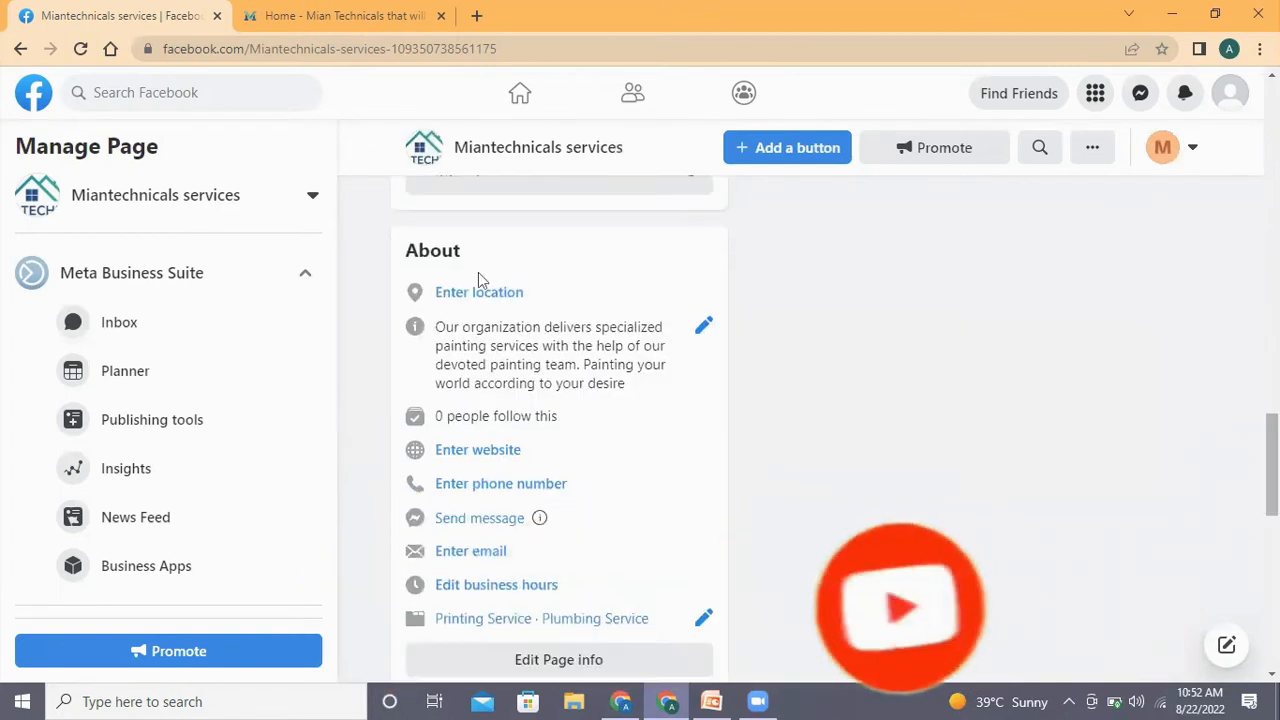
Enter the business's street address in the location form of the Page's About section.
{"action": "left_click", "coordinate": [487, 300]}
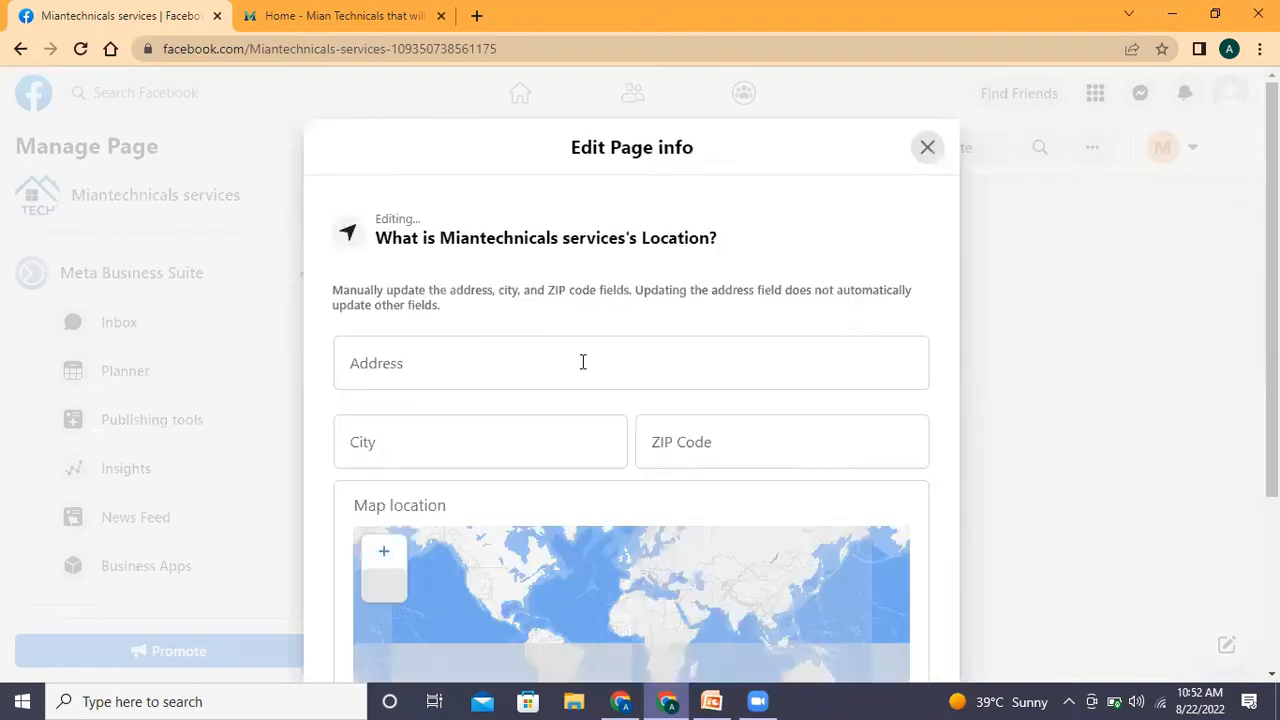
{"action": "left_click", "coordinate": [537, 367]}
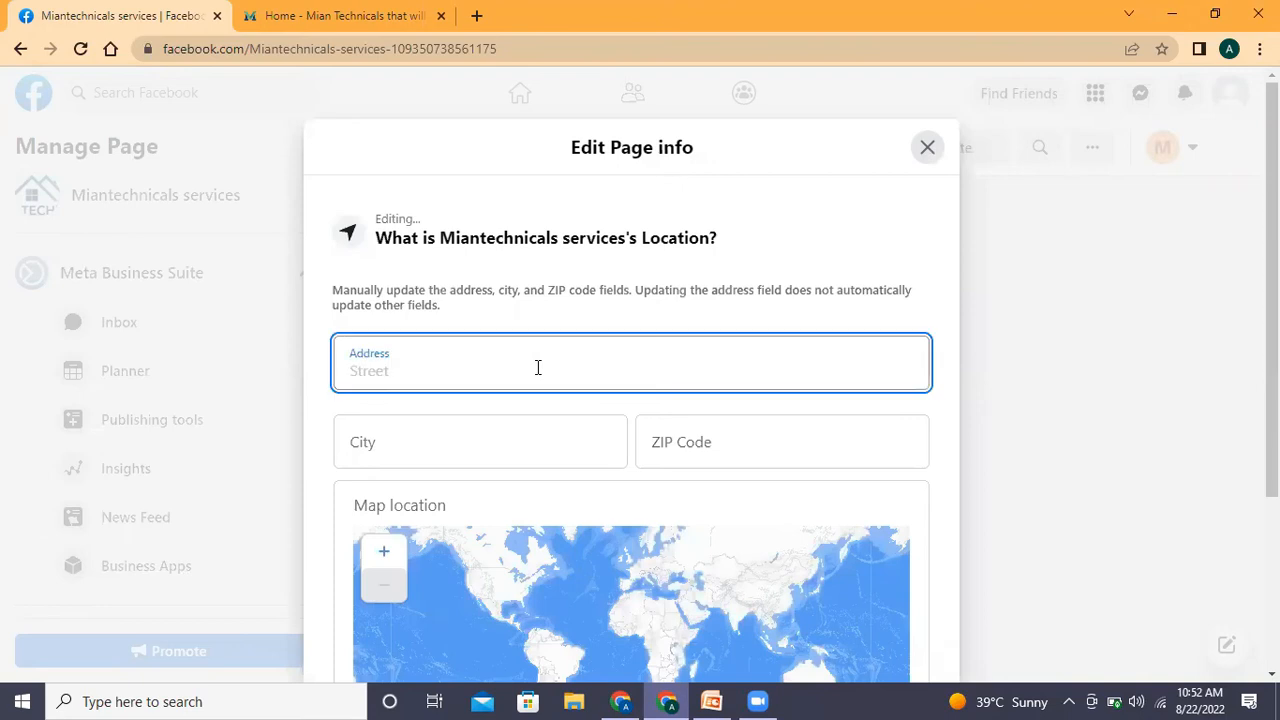
{"action": "type", "text": "A"}
{"action": "type", "text": "l R"}
{"action": "type", "text": "o"}
{"action": "type", "text": "lla"}
{"action": "type", "text": " st"}
{"action": "type", "text": "rre"}
{"action": "type", "text": "t"}
{"action": "key", "text": "BackSpace"}
{"action": "key", "text": "BackSpace"}
{"action": "key", "text": "BackSpace"}
{"action": "key", "text": "BackSpace"}
{"action": "type", "text": "eet Bur D"}
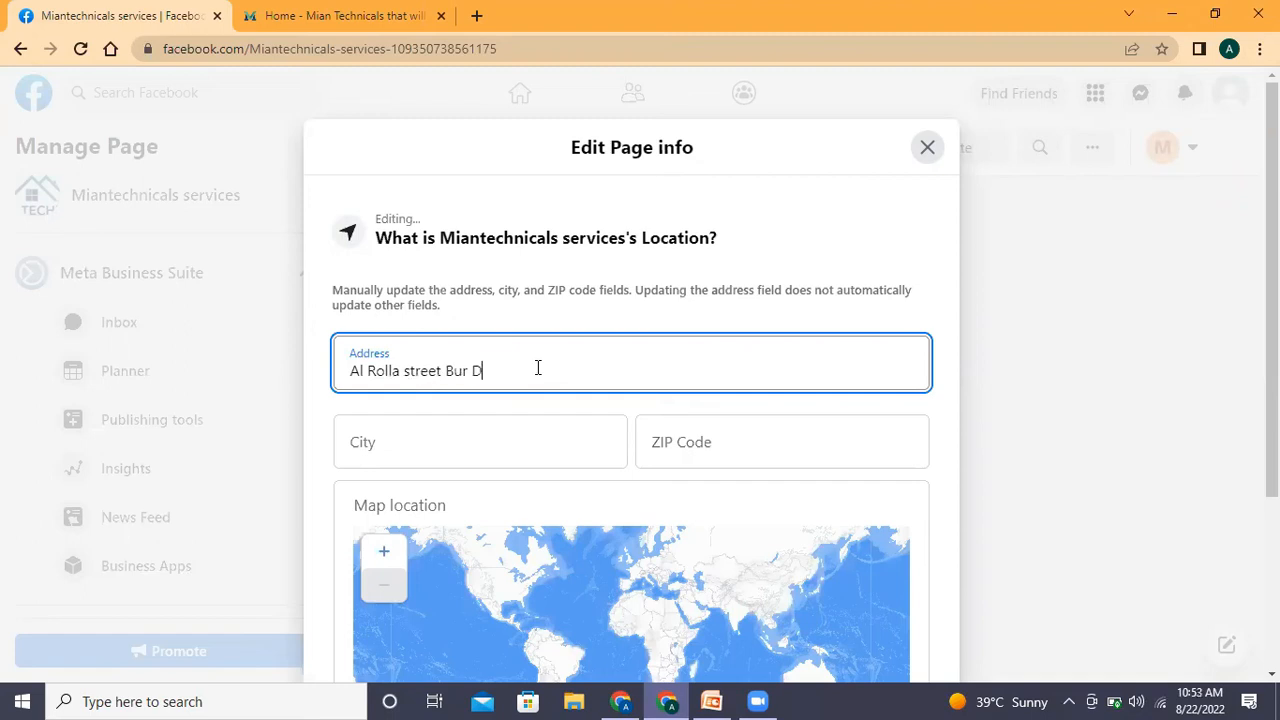
{"action": "type", "text": "ubai"}
Enter Dubai as the city in the location form and go to the ZIP code field.
{"action": "left_click", "coordinate": [457, 455]}
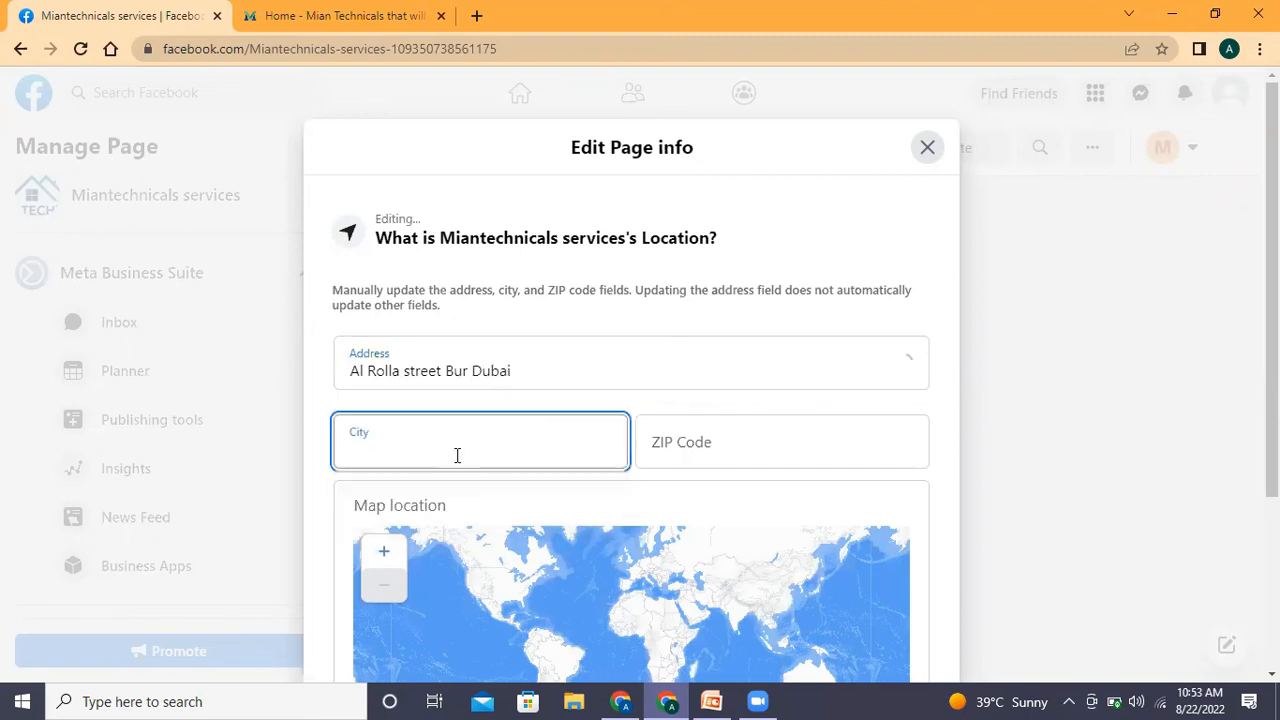
{"action": "type", "text": "Dubai"}
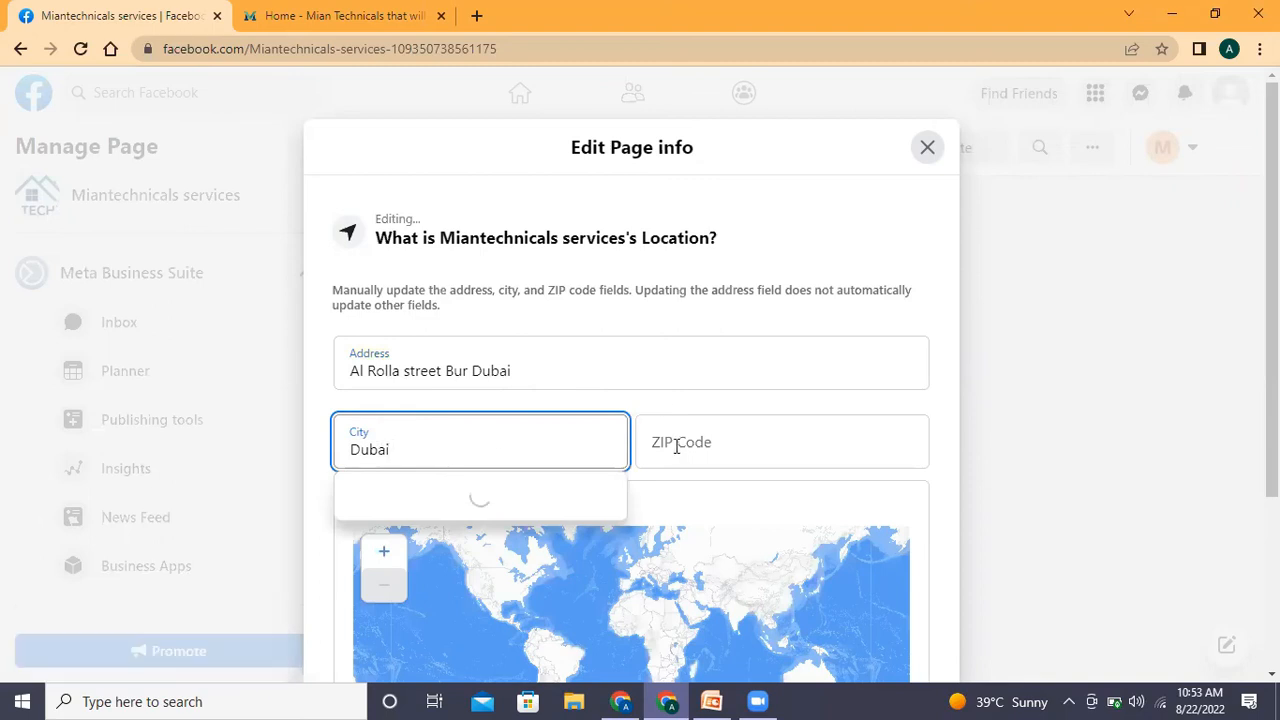
{"action": "left_click", "coordinate": [685, 443]}
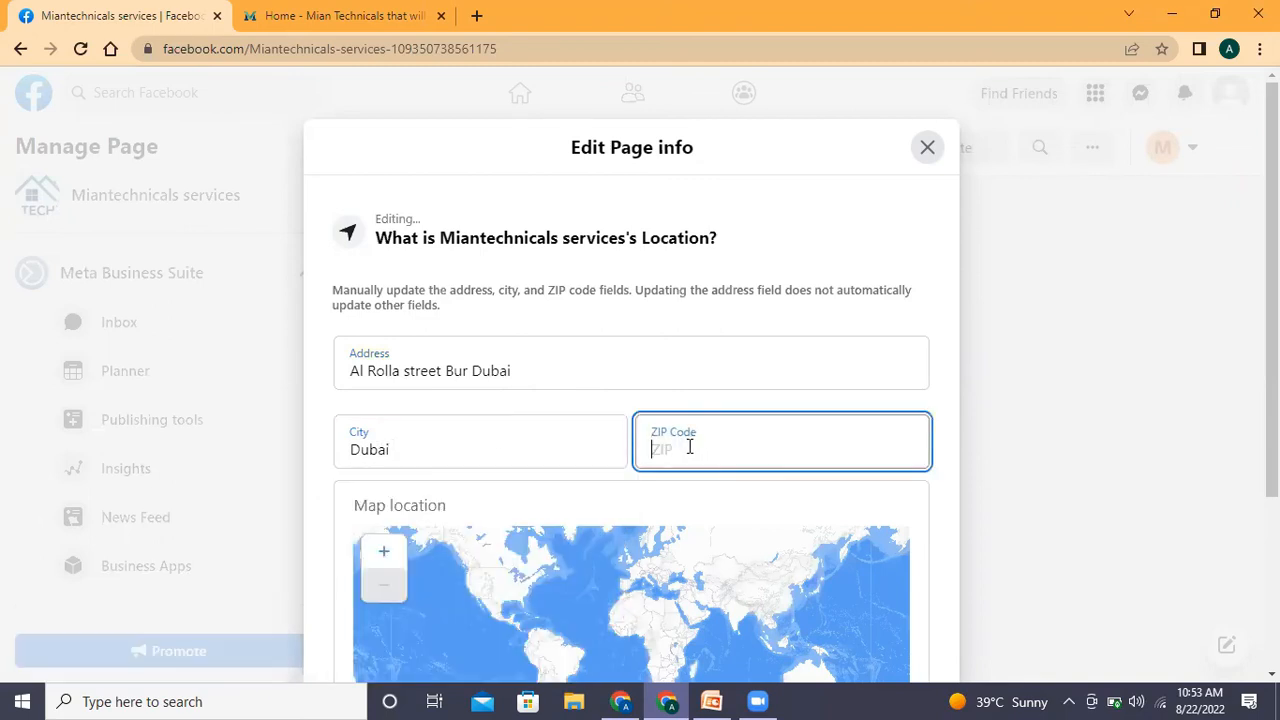
Search for google in a new browser tab, check the Mian Technicals website tab and return to the Page's location form.
{"action": "left_click", "coordinate": [481, 15]}
{"action": "type", "text": "goog"}
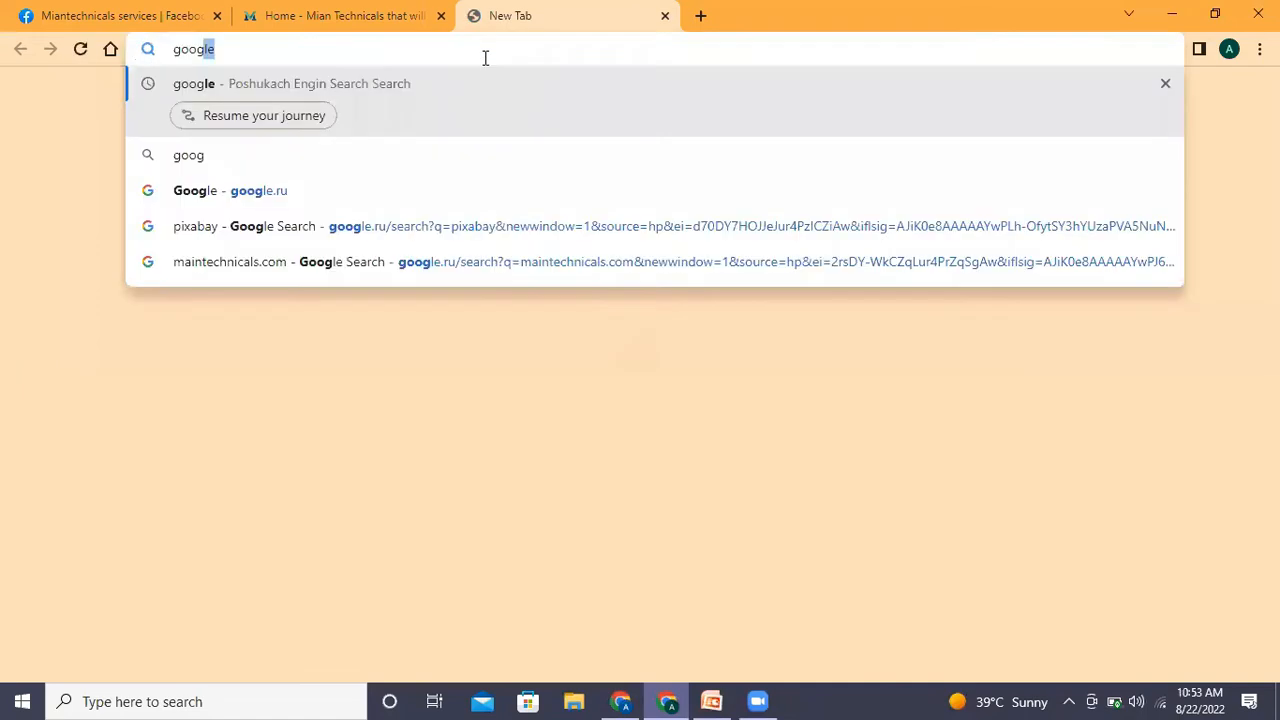
{"action": "type", "text": "le"}
{"action": "key", "text": "Return"}
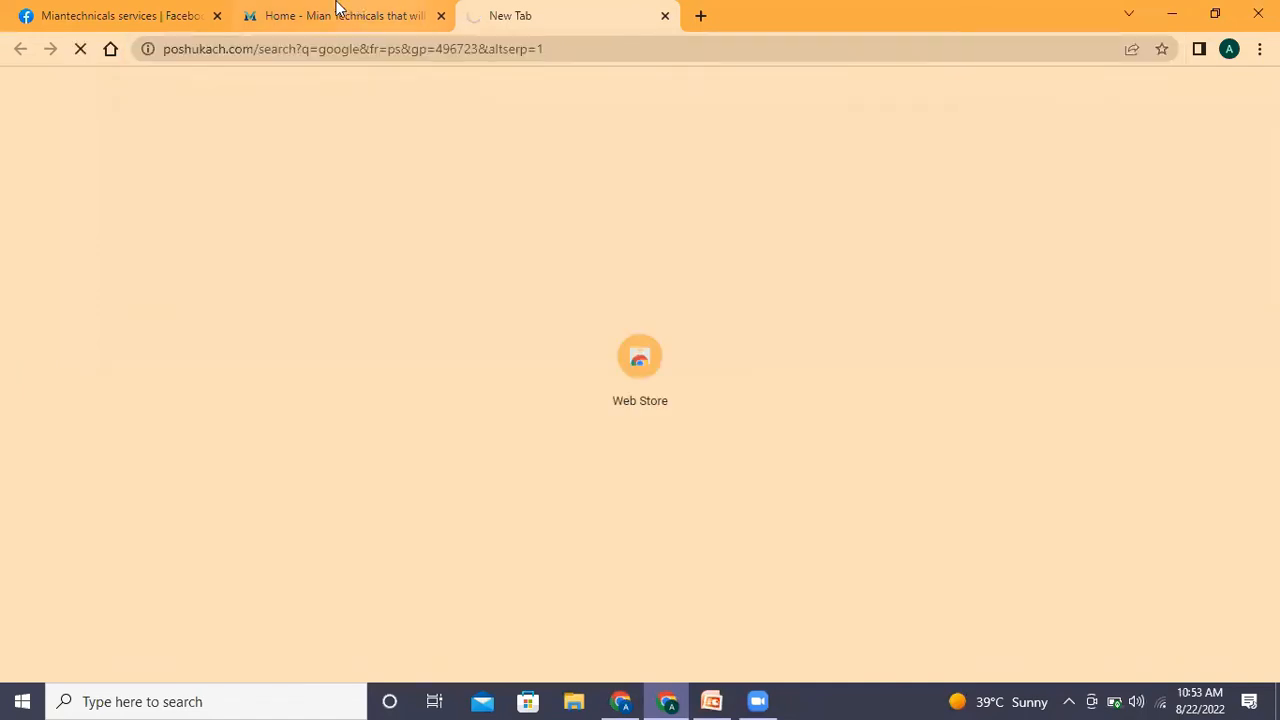
{"action": "left_click", "coordinate": [338, 8]}
{"action": "left_click", "coordinate": [148, 5]}
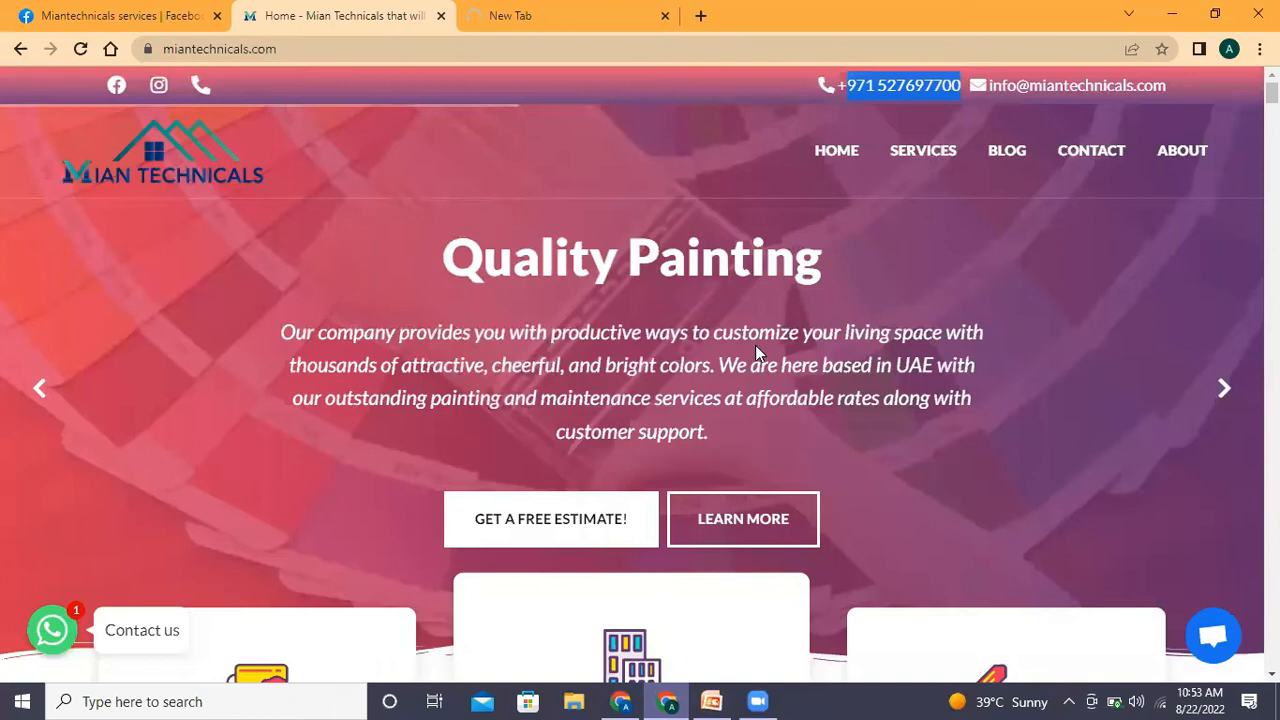
Mark the Page as having no location and close the location form.
{"action": "scroll", "coordinate": [1237, 331], "scroll_direction": "down", "scroll_amount": 3}
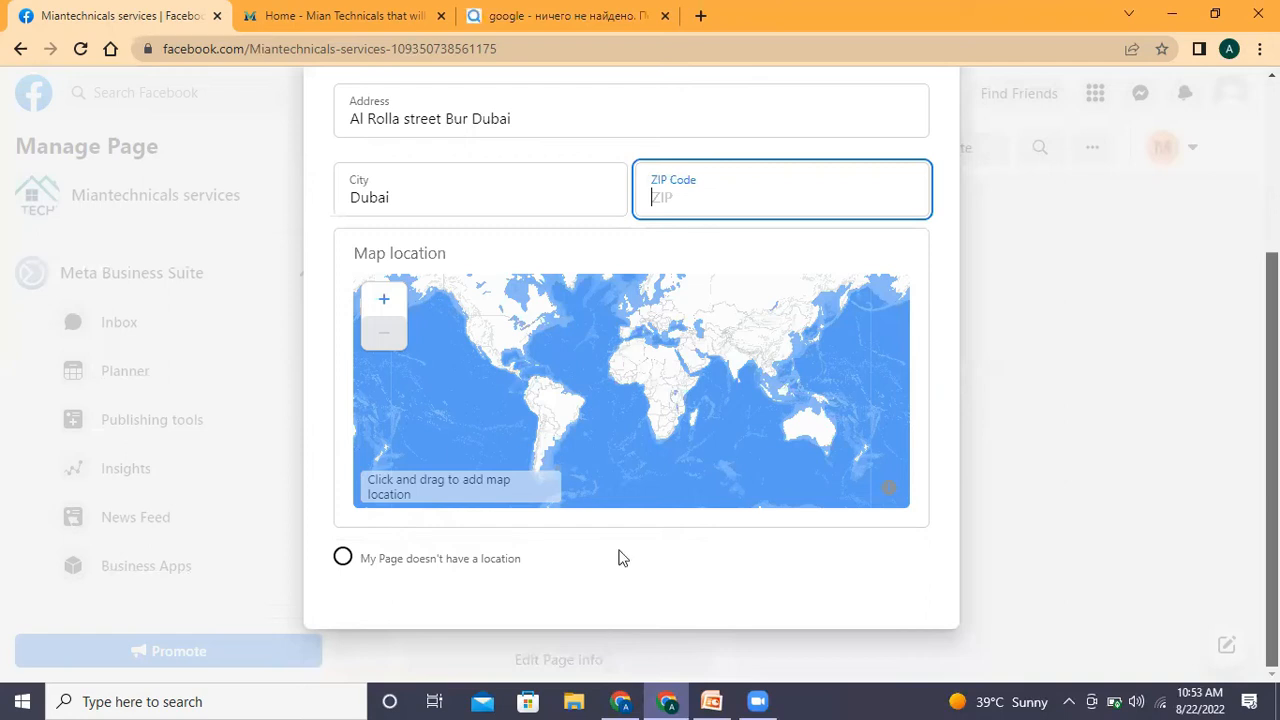
{"action": "left_click", "coordinate": [343, 560]}
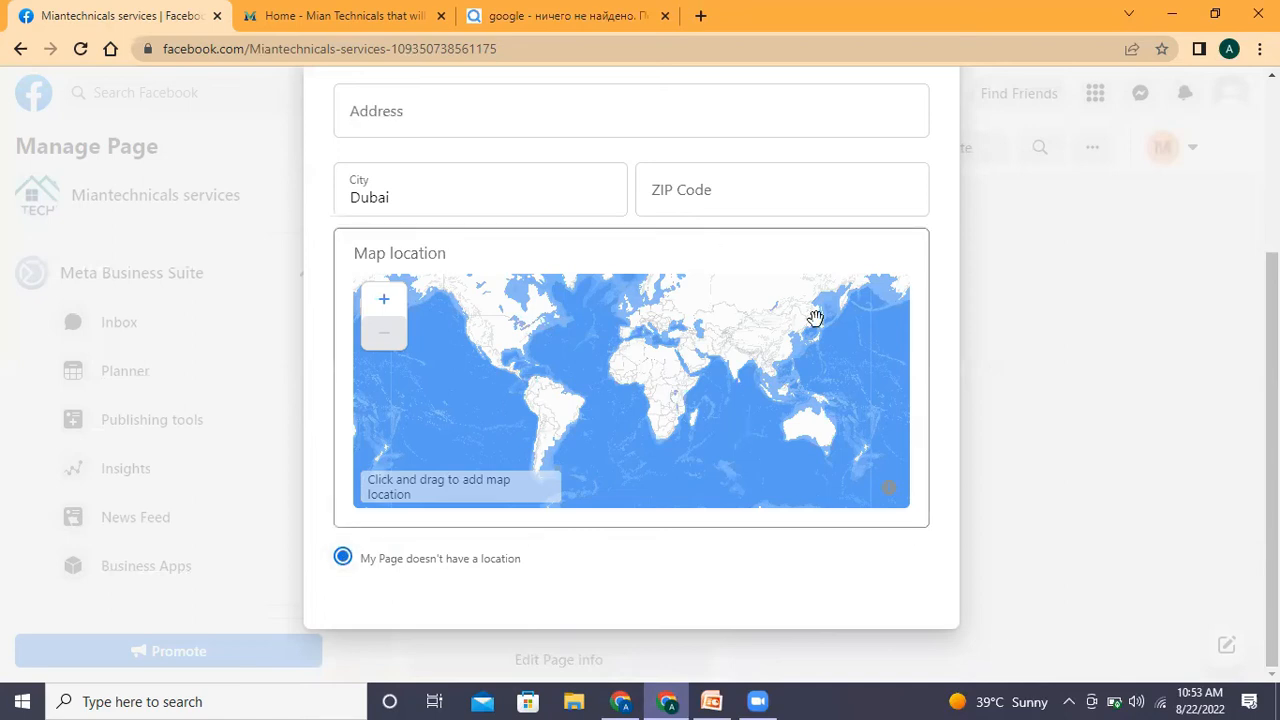
{"action": "scroll", "coordinate": [631, 380], "scroll_direction": "up", "scroll_amount": 3}
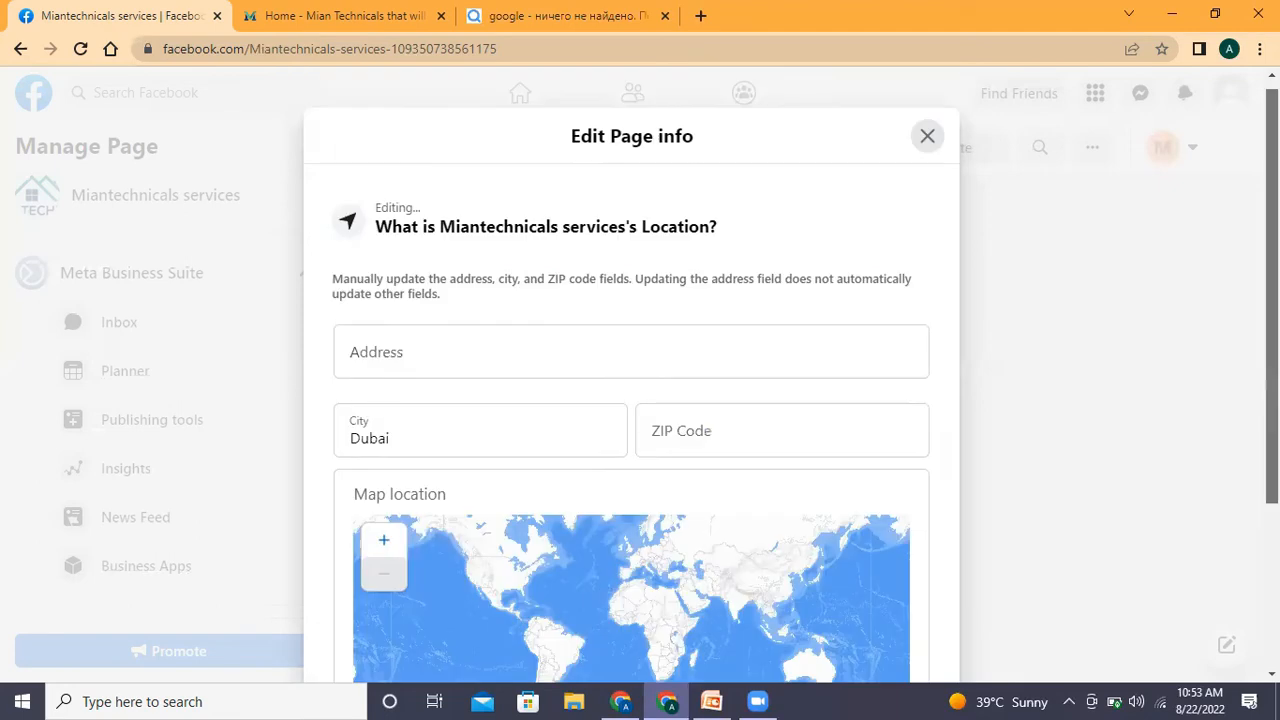
{"action": "left_click", "coordinate": [928, 138]}
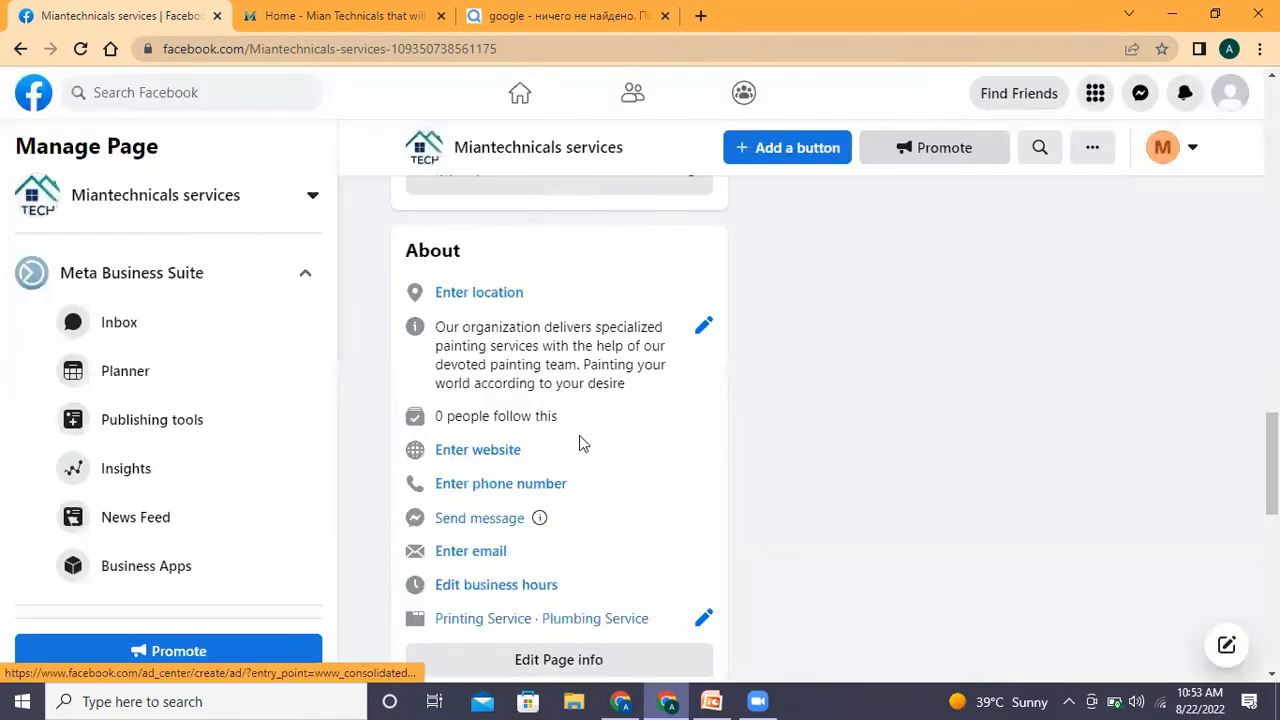
Open the Page's website entry and copy the web address of the Mian Technicals site.
{"action": "left_click", "coordinate": [481, 452]}
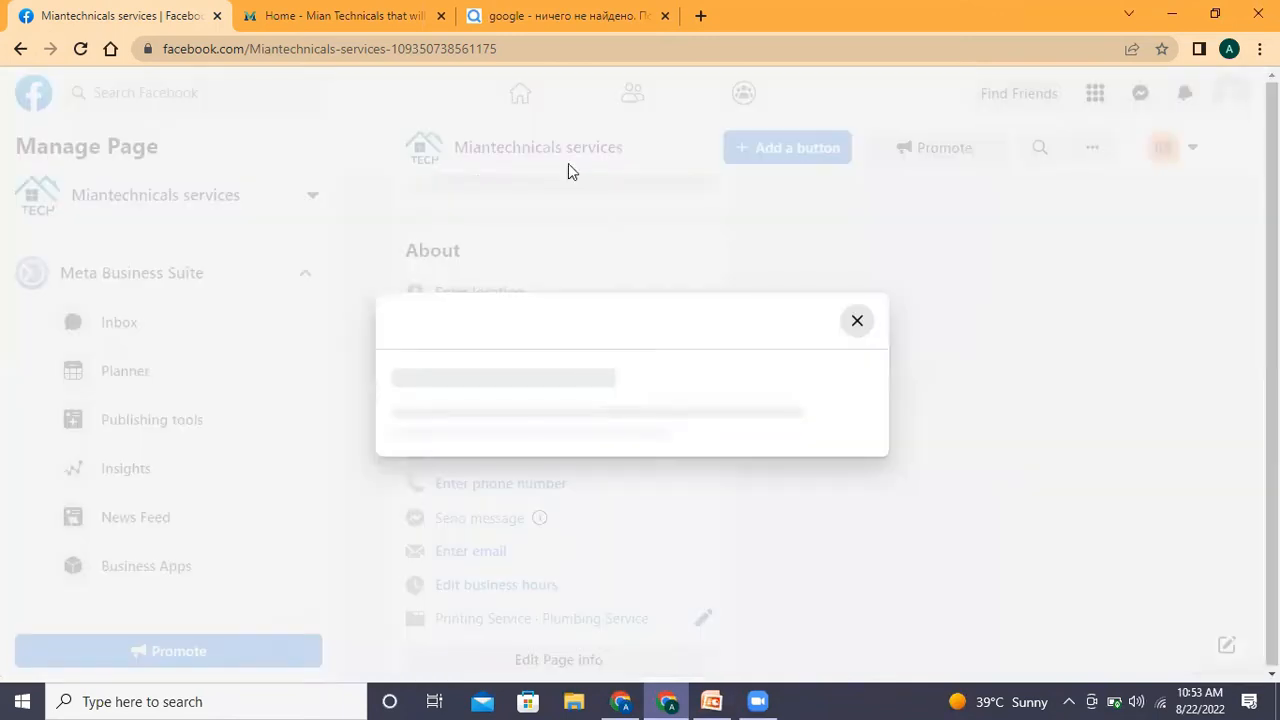
{"action": "key", "text": "ctrl+Tab"}
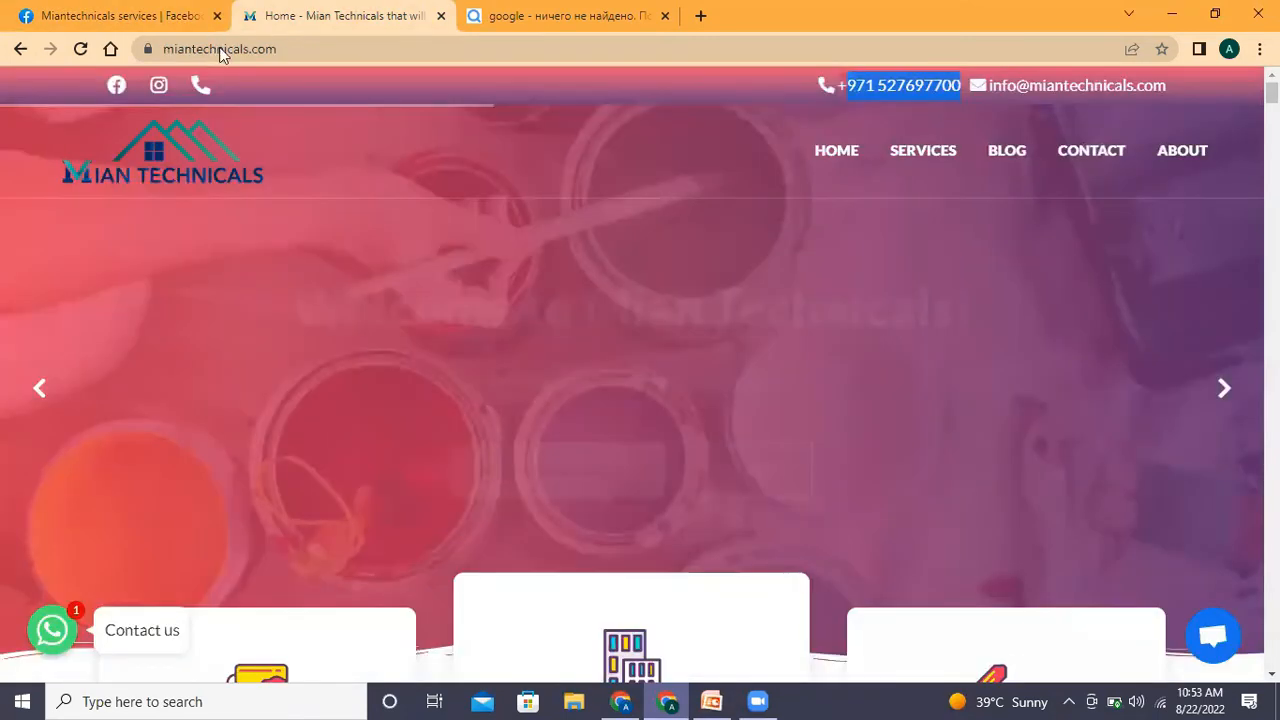
{"action": "double_click", "coordinate": [222, 52]}
{"action": "triple_click", "coordinate": [220, 50]}
{"action": "right_click", "coordinate": [220, 50]}
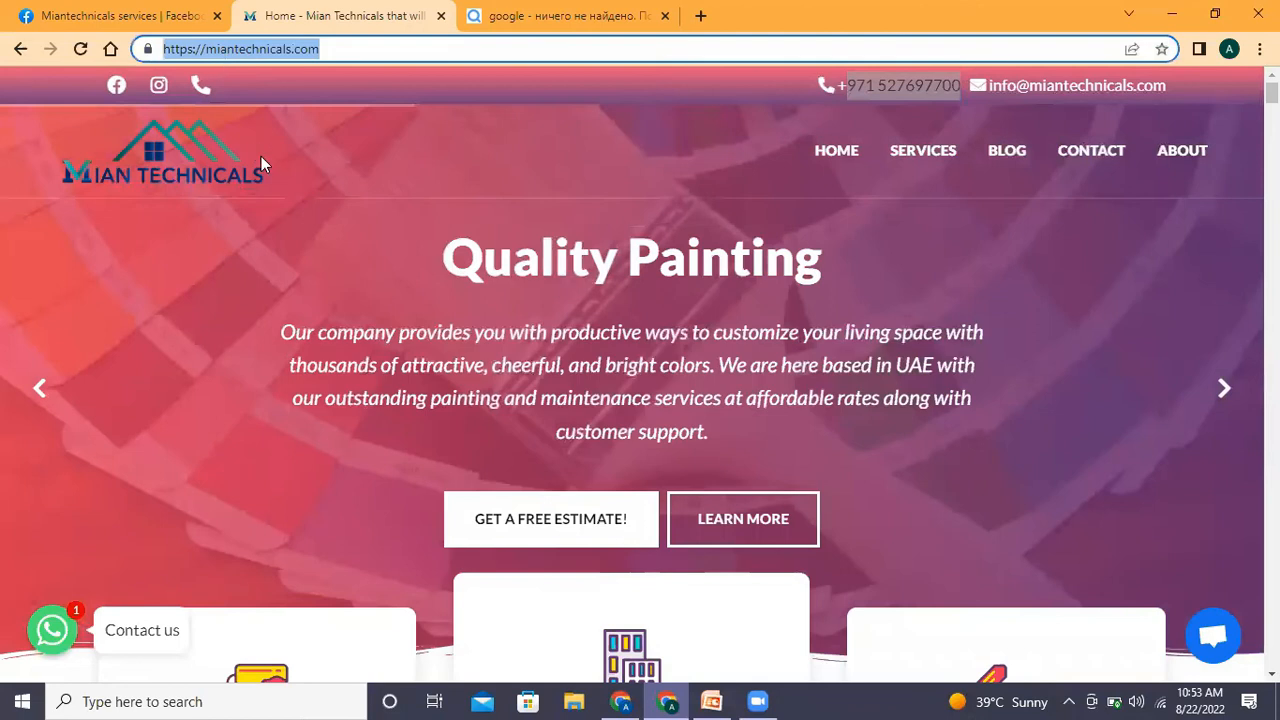
{"action": "left_click", "coordinate": [262, 153]}
{"action": "left_click", "coordinate": [121, 8]}
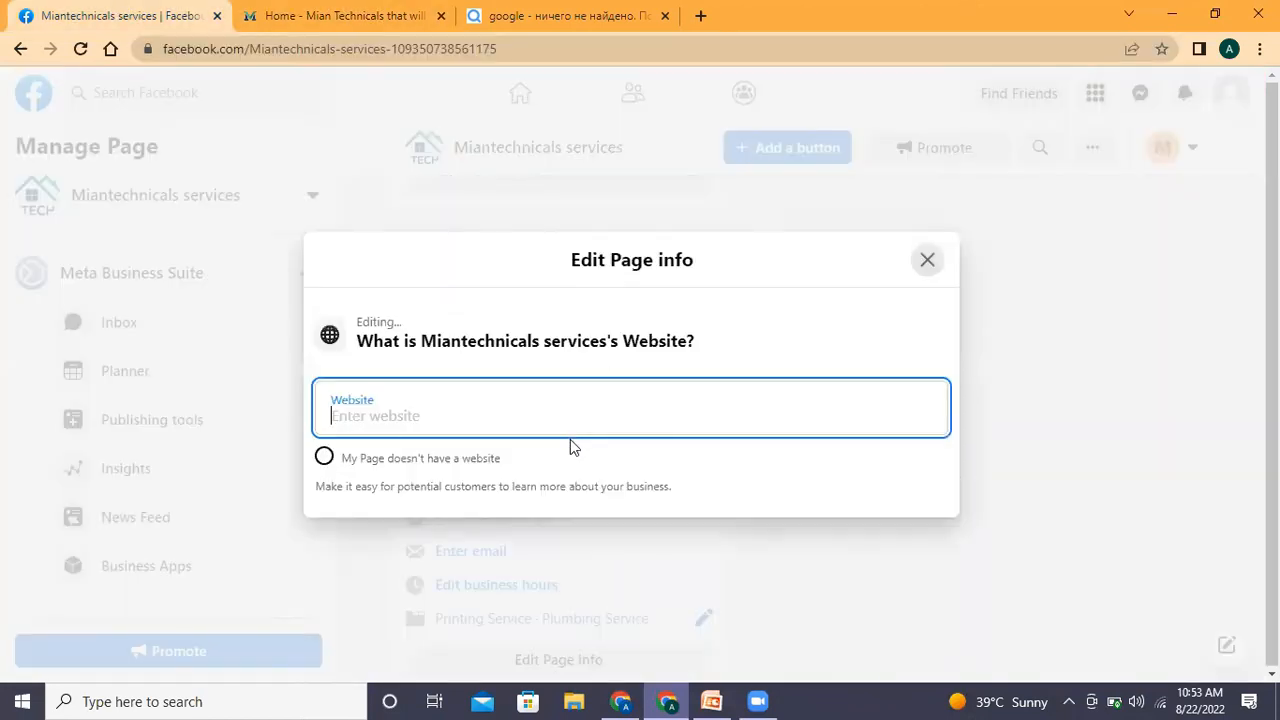
{"action": "right_click", "coordinate": [570, 439]}
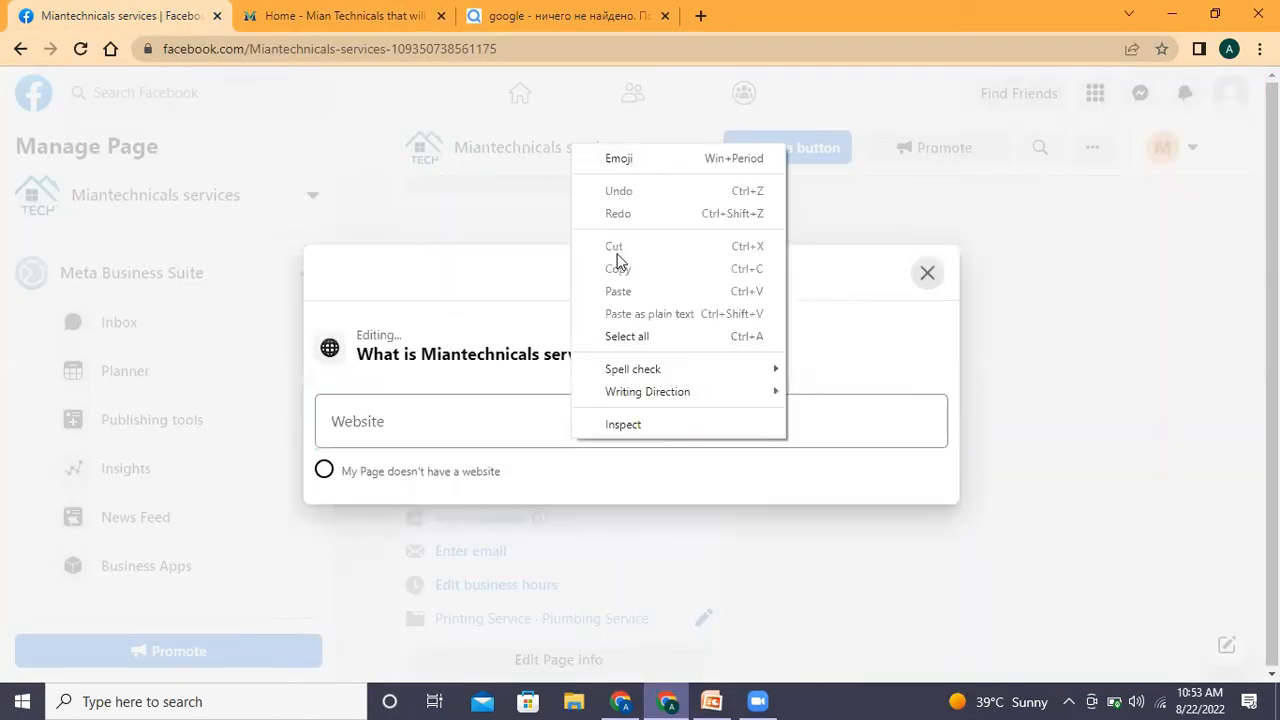
{"action": "right_click", "coordinate": [438, 418]}
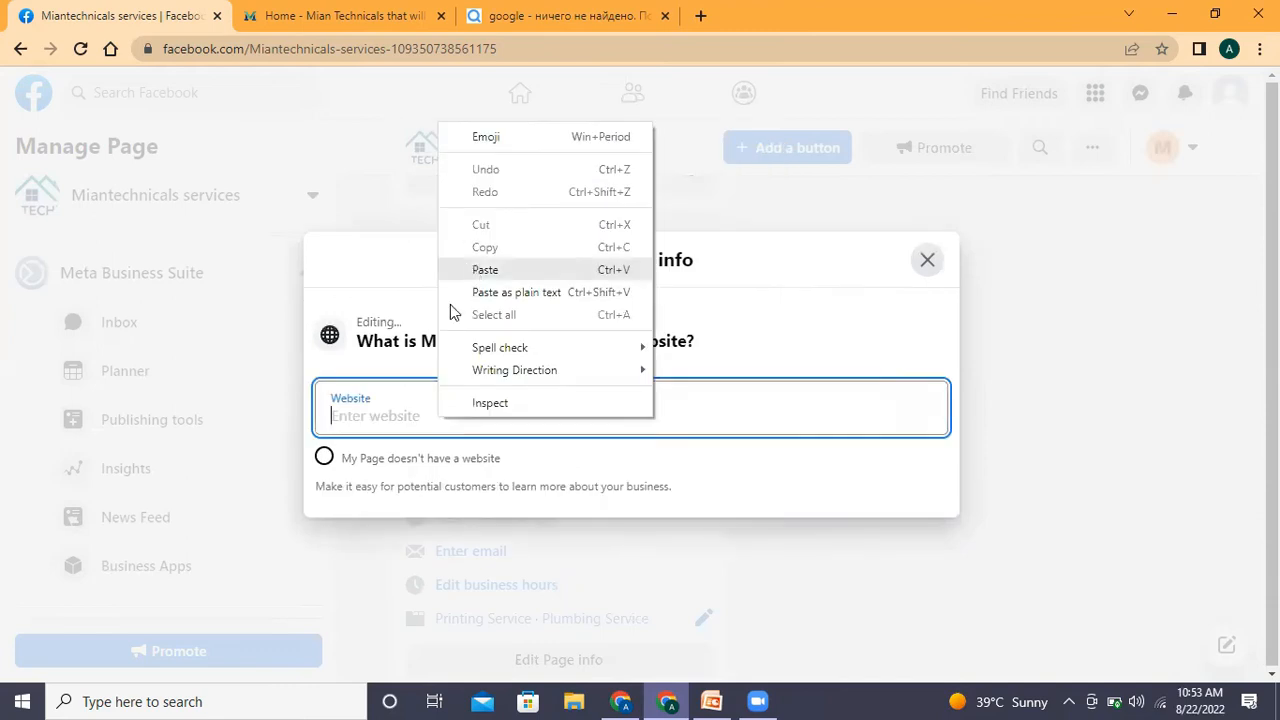
{"action": "left_click", "coordinate": [500, 270]}
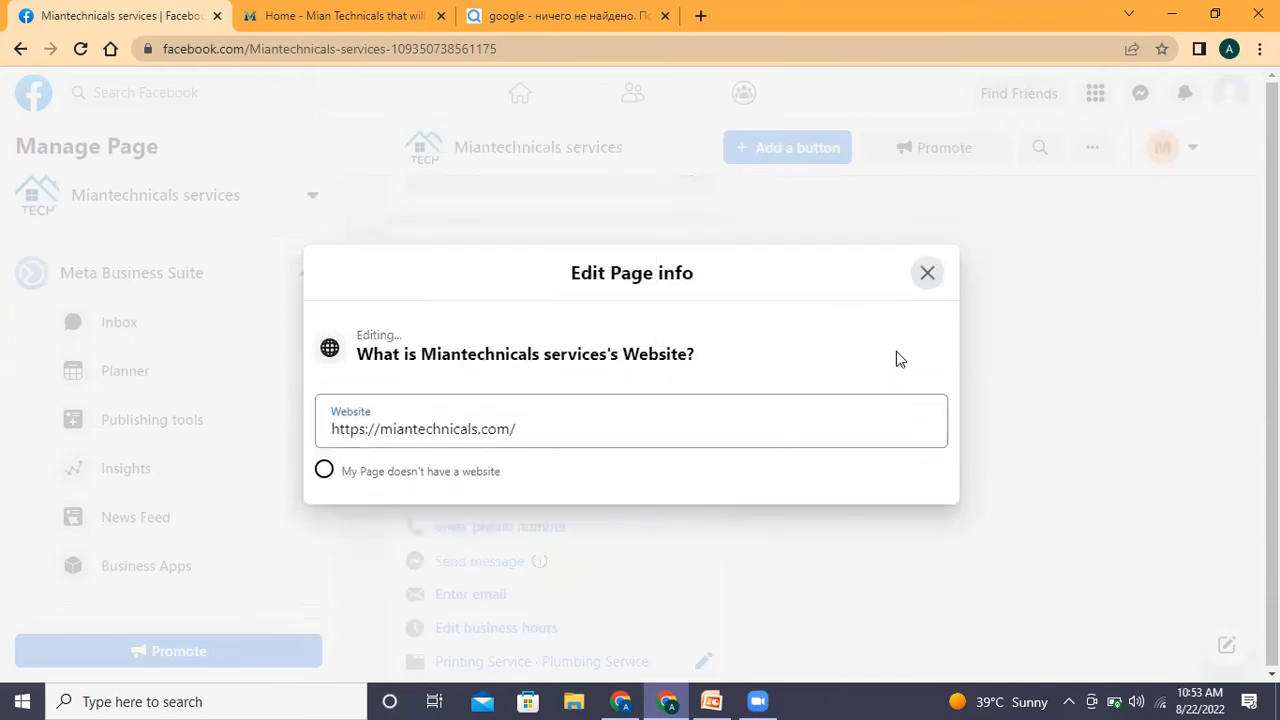
{"action": "left_click", "coordinate": [759, 410]}
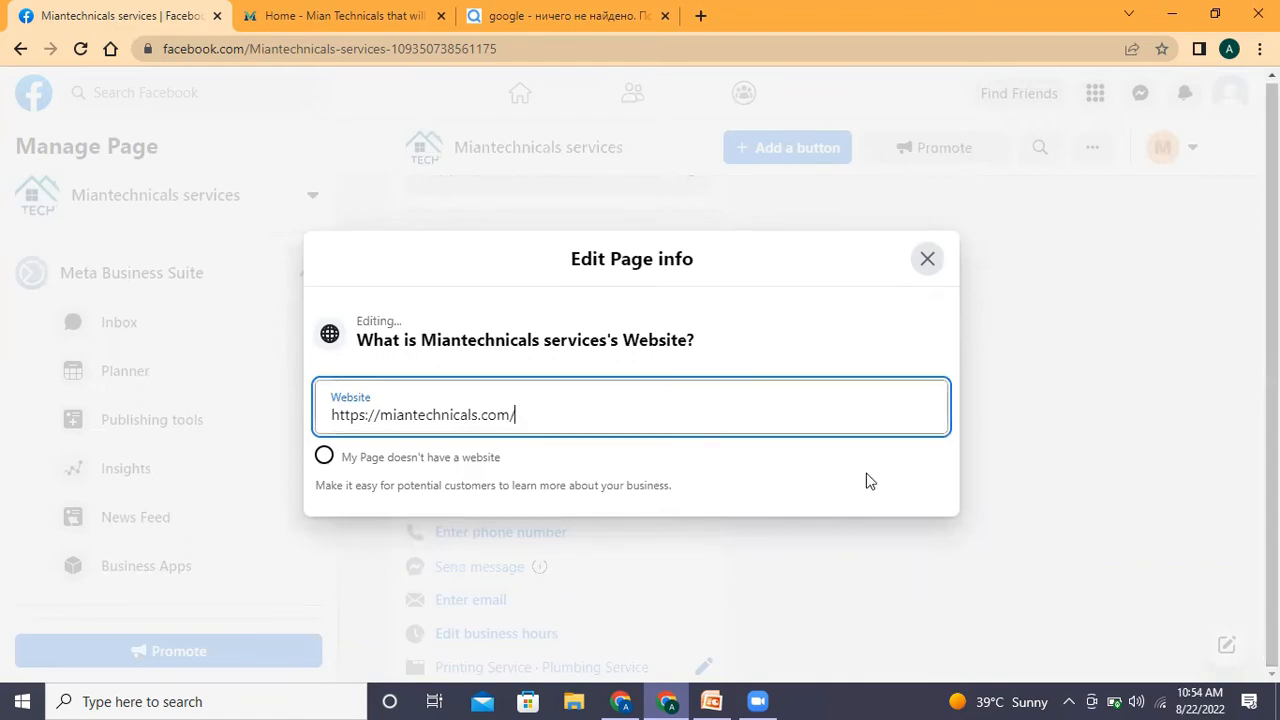
{"action": "left_click", "coordinate": [928, 260]}
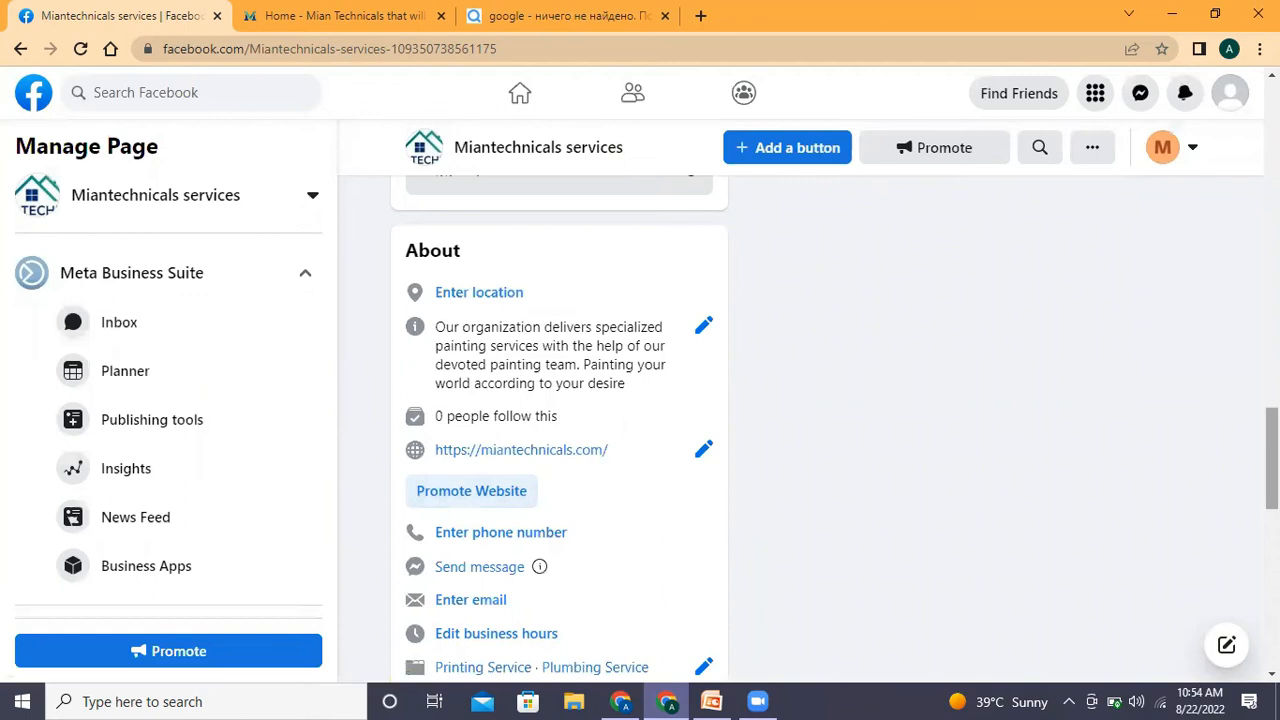
{"action": "scroll", "coordinate": [783, 358], "scroll_direction": "down", "scroll_amount": 3}
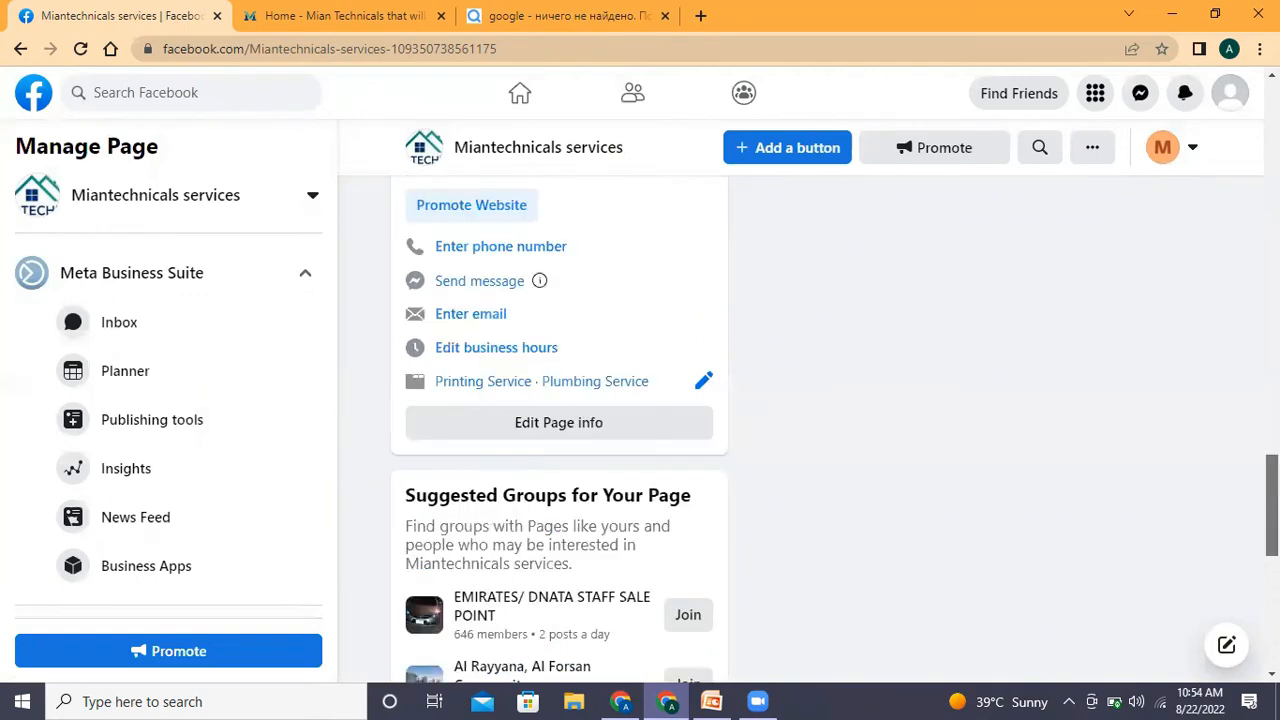
{"action": "left_click", "coordinate": [531, 259]}
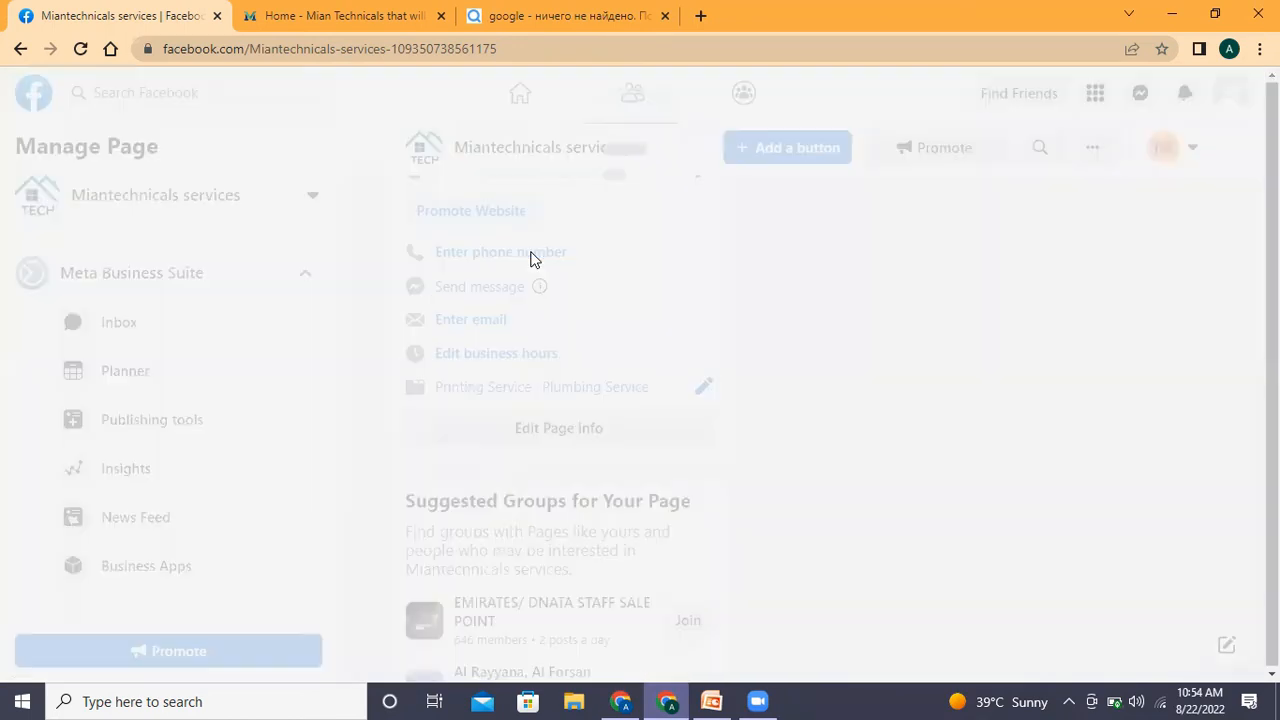
{"action": "left_click", "coordinate": [337, 14]}
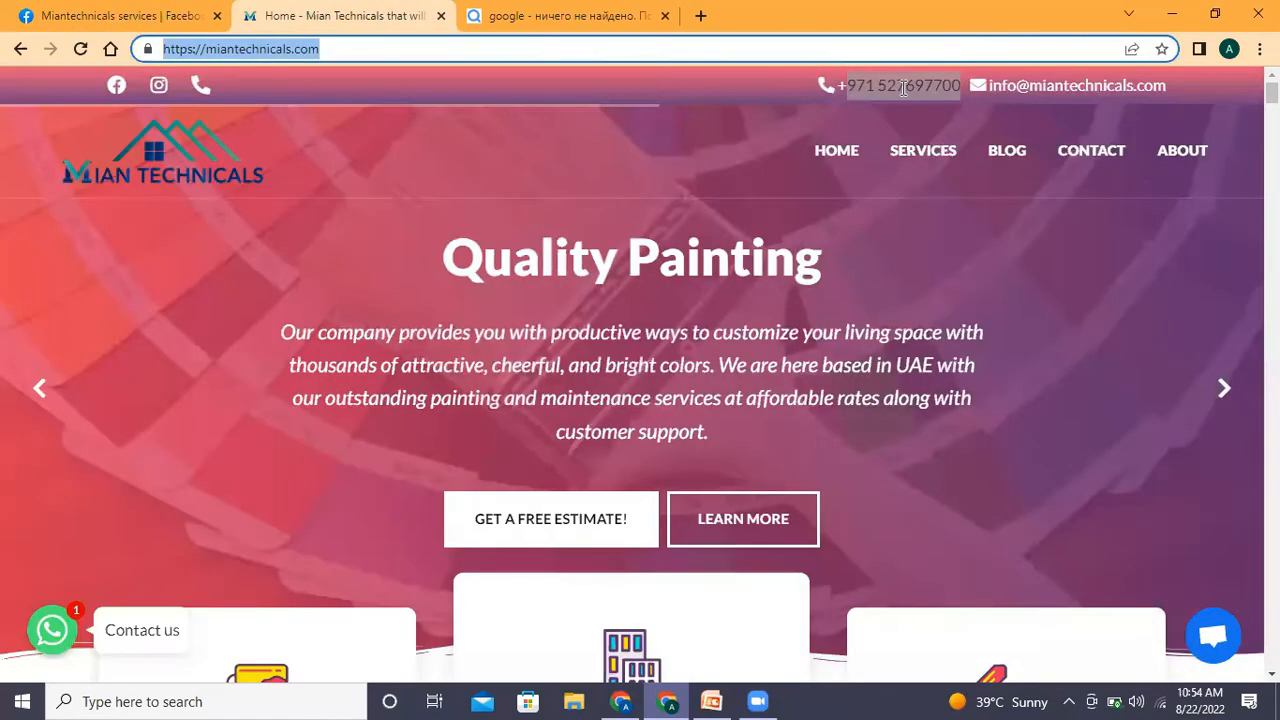
{"action": "right_click", "coordinate": [903, 88]}
{"action": "left_click", "coordinate": [912, 101]}
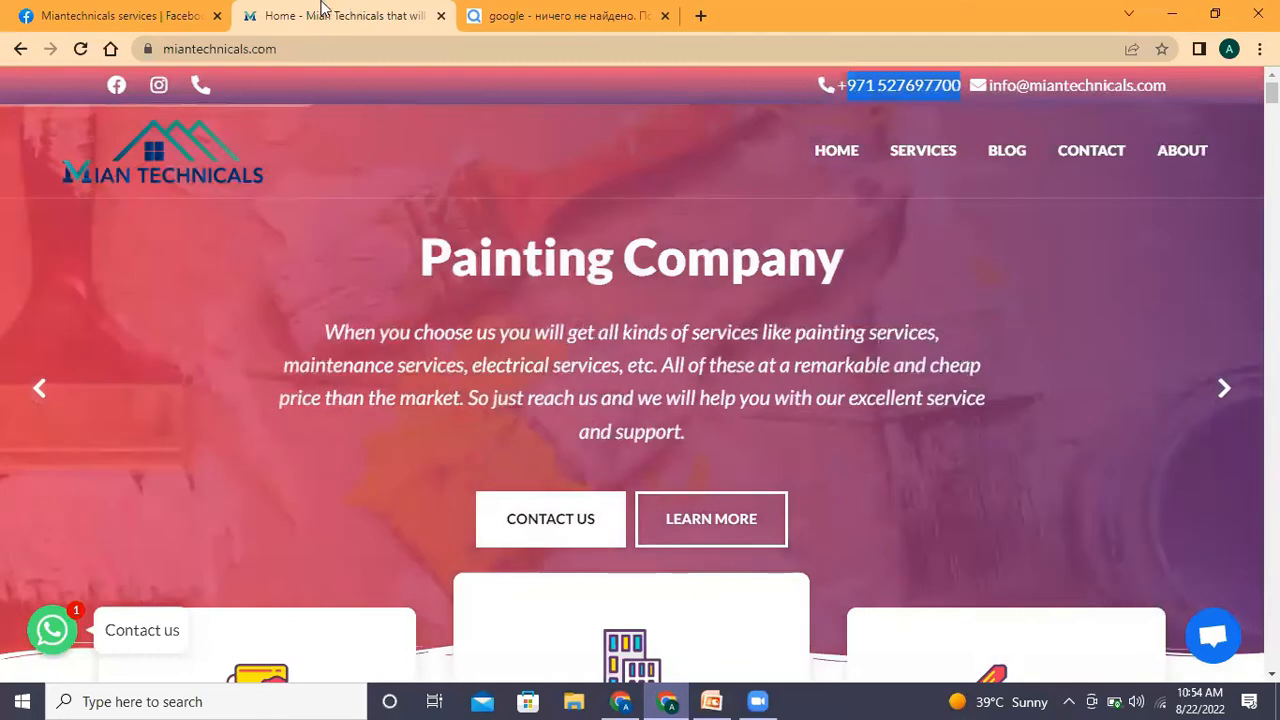
{"action": "left_click", "coordinate": [178, 8]}
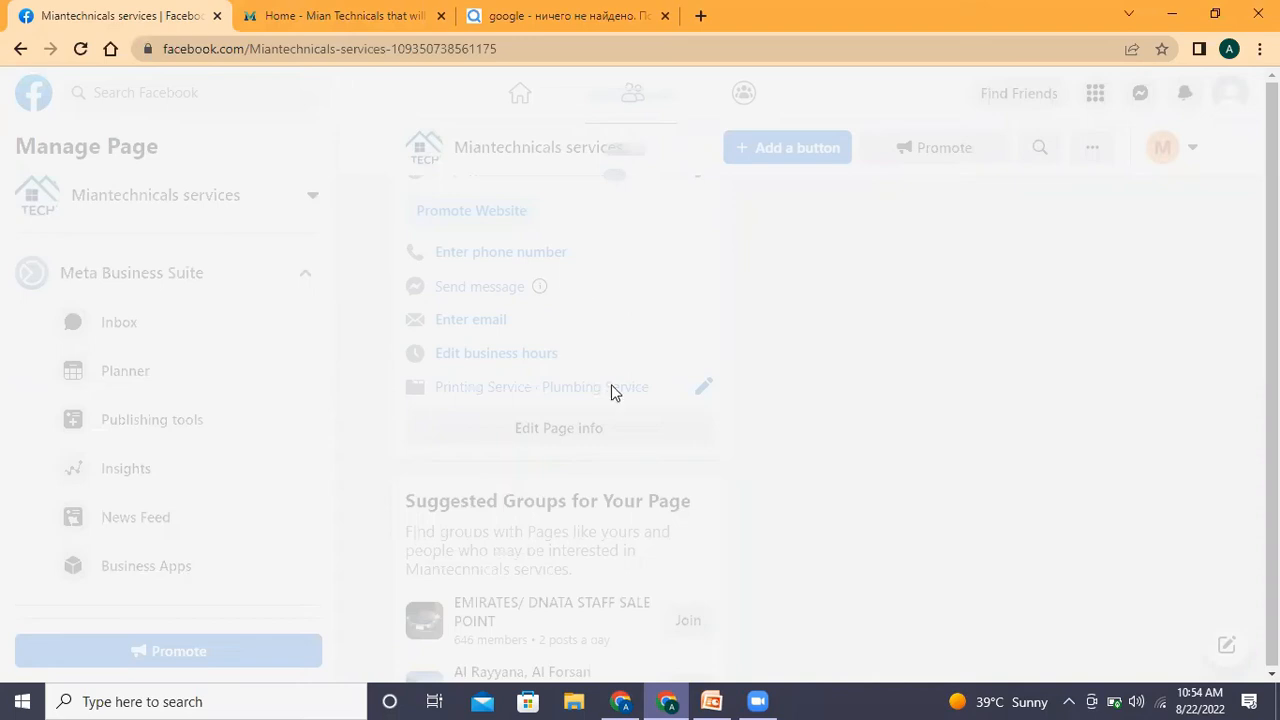
{"action": "left_click", "coordinate": [555, 424]}
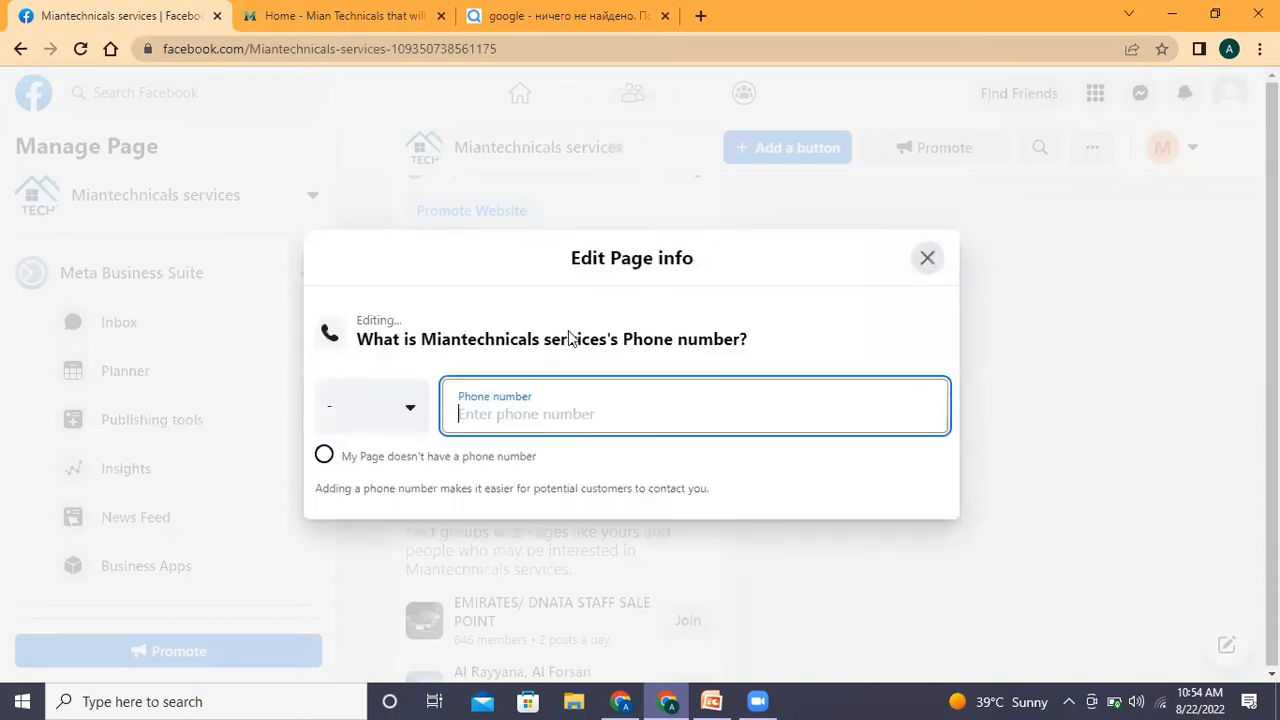
{"action": "right_click", "coordinate": [556, 424]}
{"action": "left_click", "coordinate": [597, 281]}
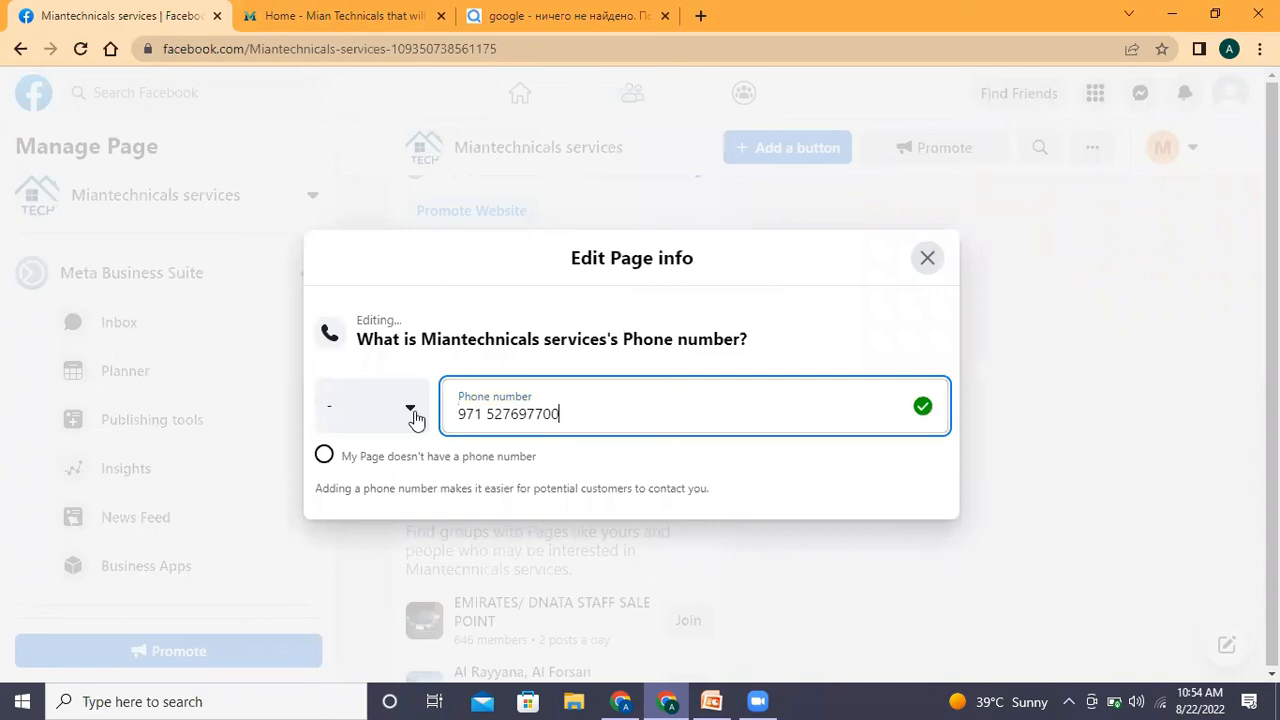
{"action": "left_click", "coordinate": [412, 427]}
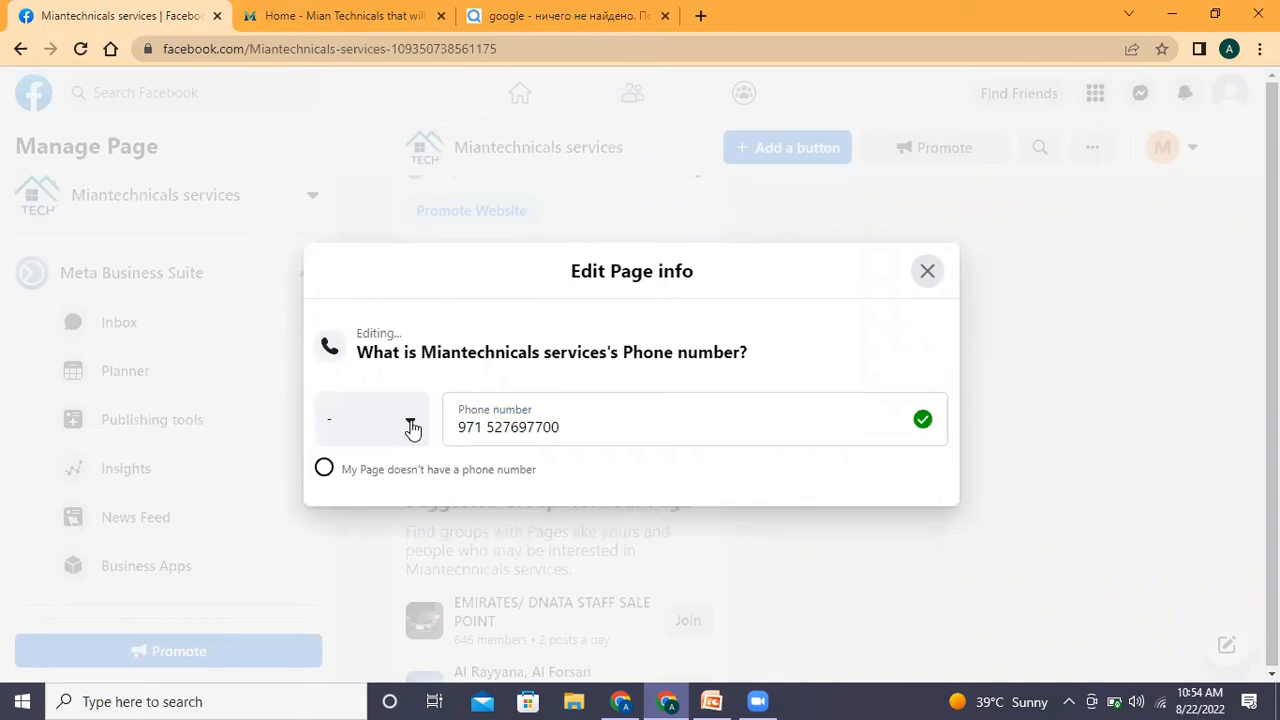
{"action": "left_click", "coordinate": [925, 278]}
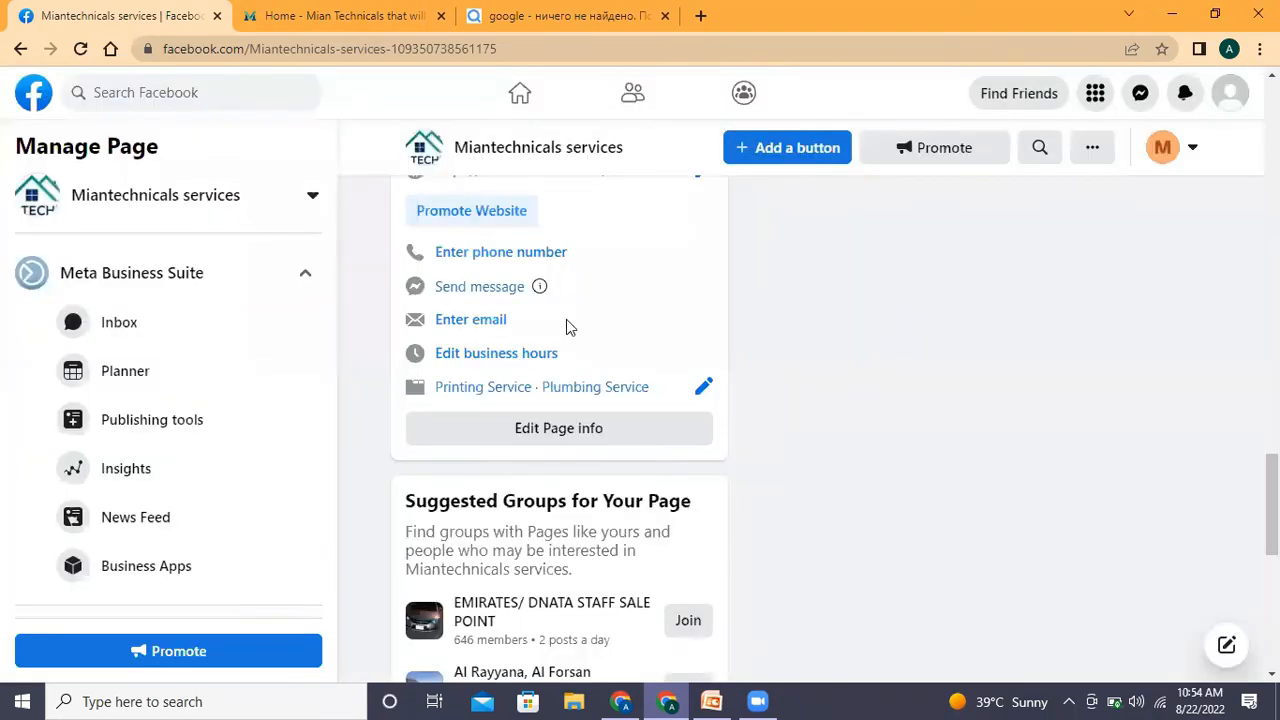
{"action": "left_click", "coordinate": [493, 321]}
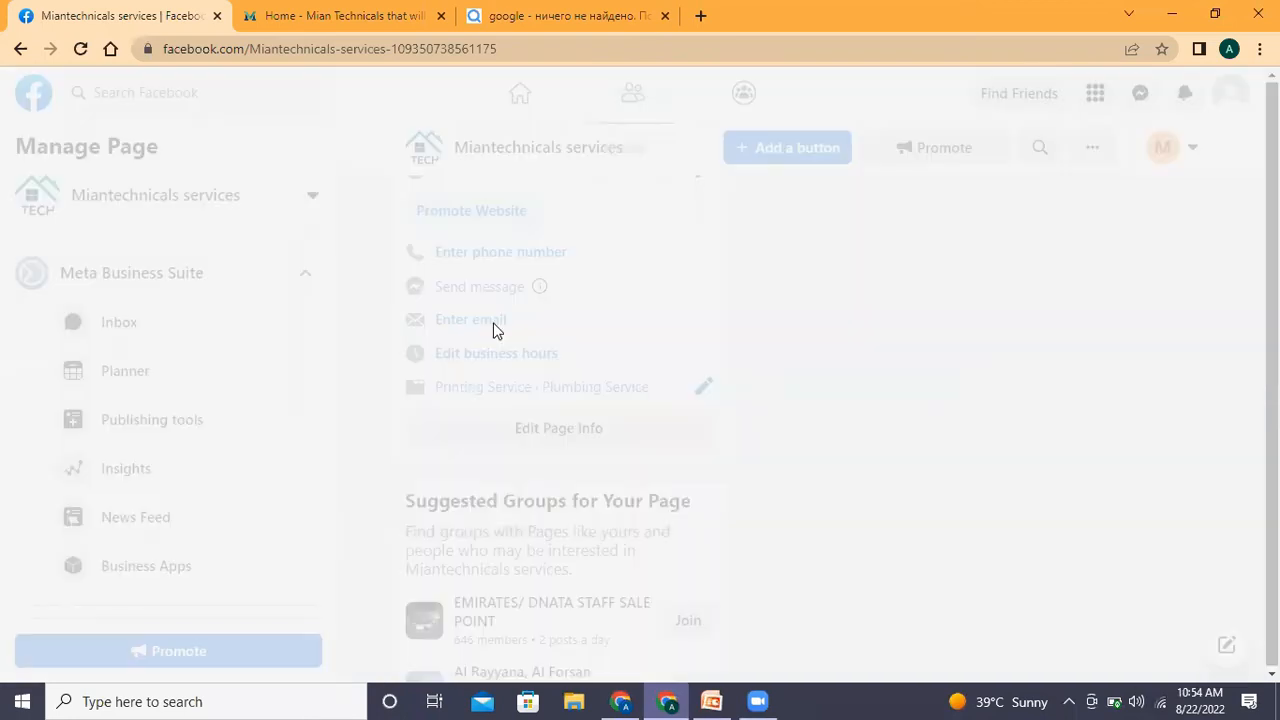
{"action": "left_click", "coordinate": [328, 10]}
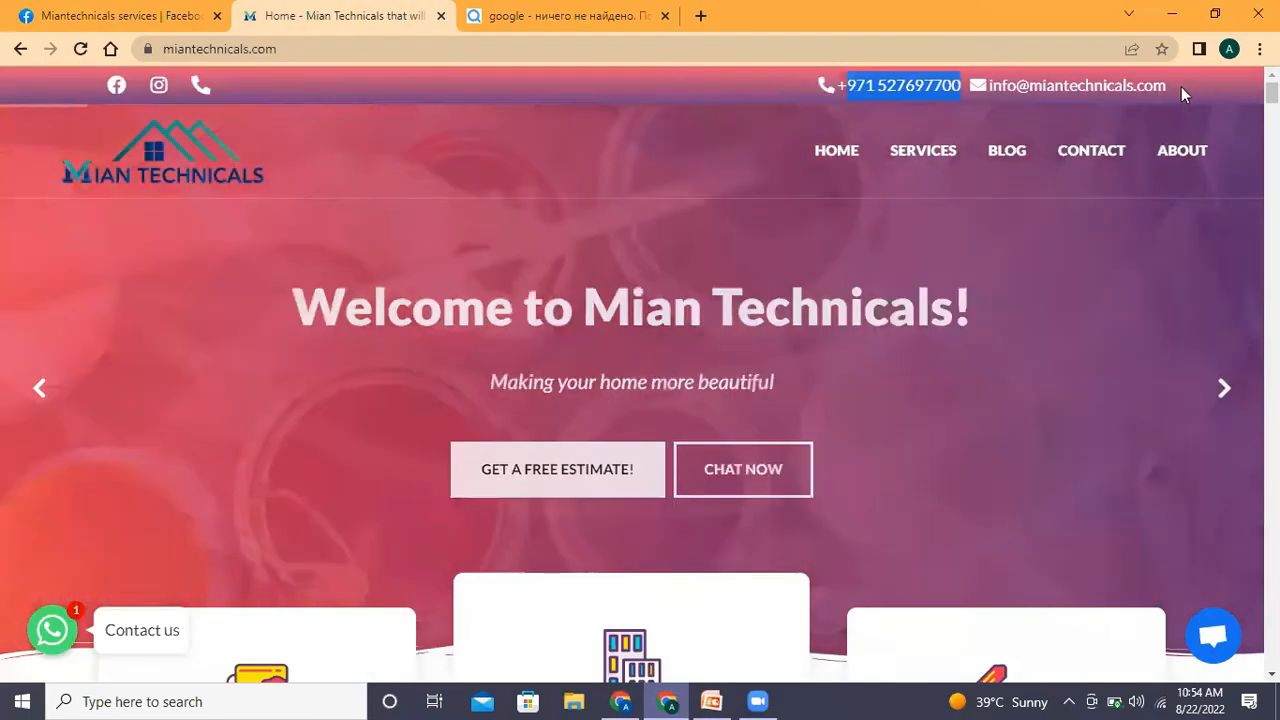
{"action": "left_click_drag", "start_coordinate": [1171, 86], "coordinate": [1000, 90]}
{"action": "right_click", "coordinate": [1001, 90]}
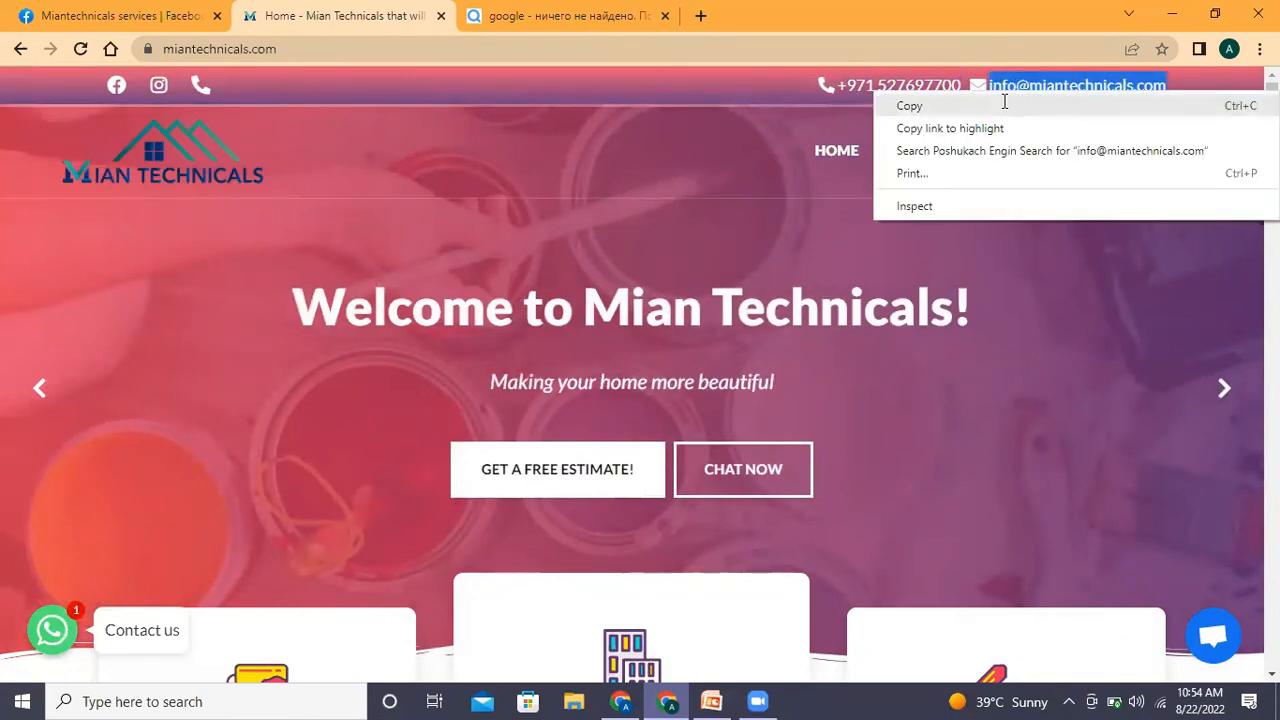
{"action": "left_click", "coordinate": [1003, 105]}
{"action": "left_click", "coordinate": [196, 8]}
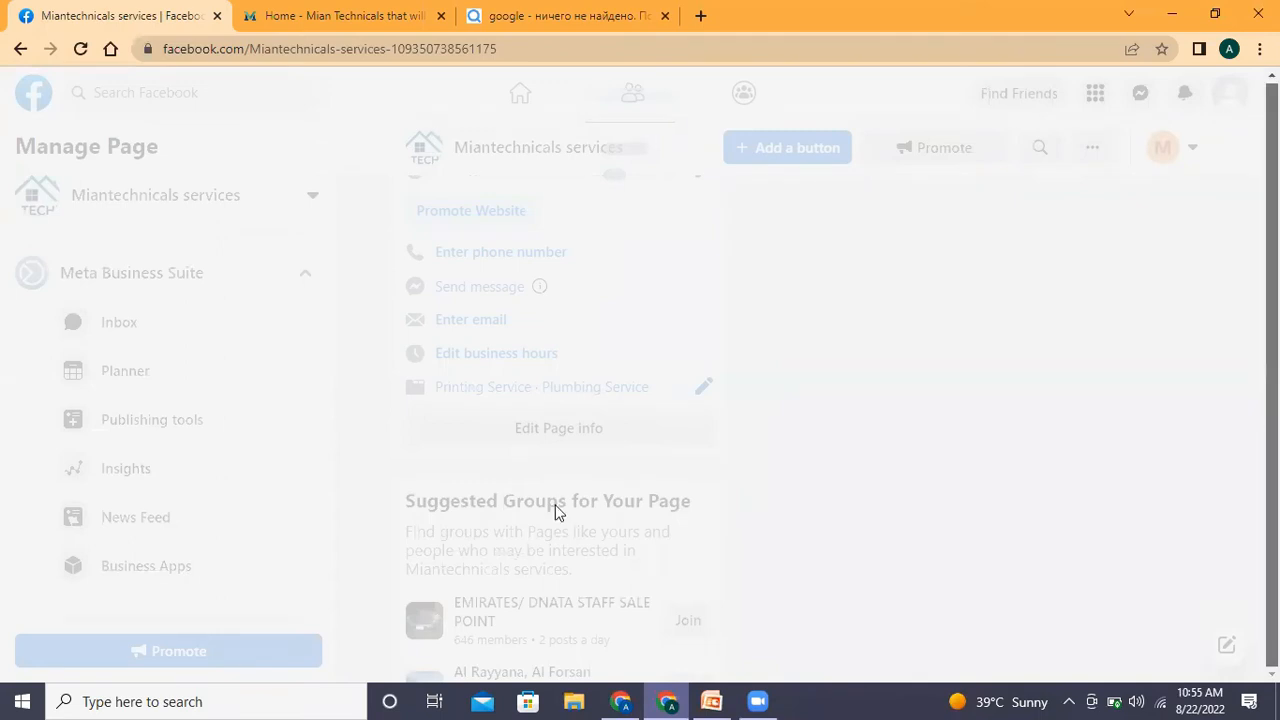
{"action": "left_click", "coordinate": [440, 420]}
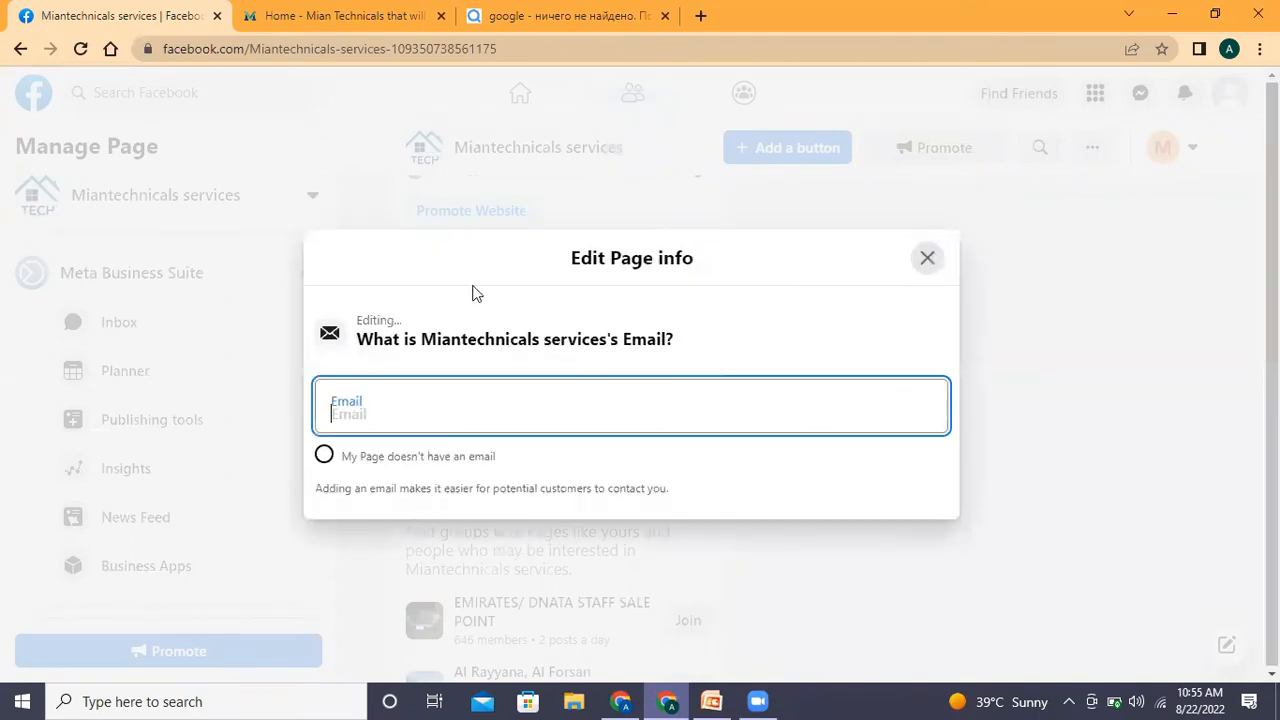
{"action": "right_click", "coordinate": [440, 418]}
{"action": "left_click", "coordinate": [480, 283]}
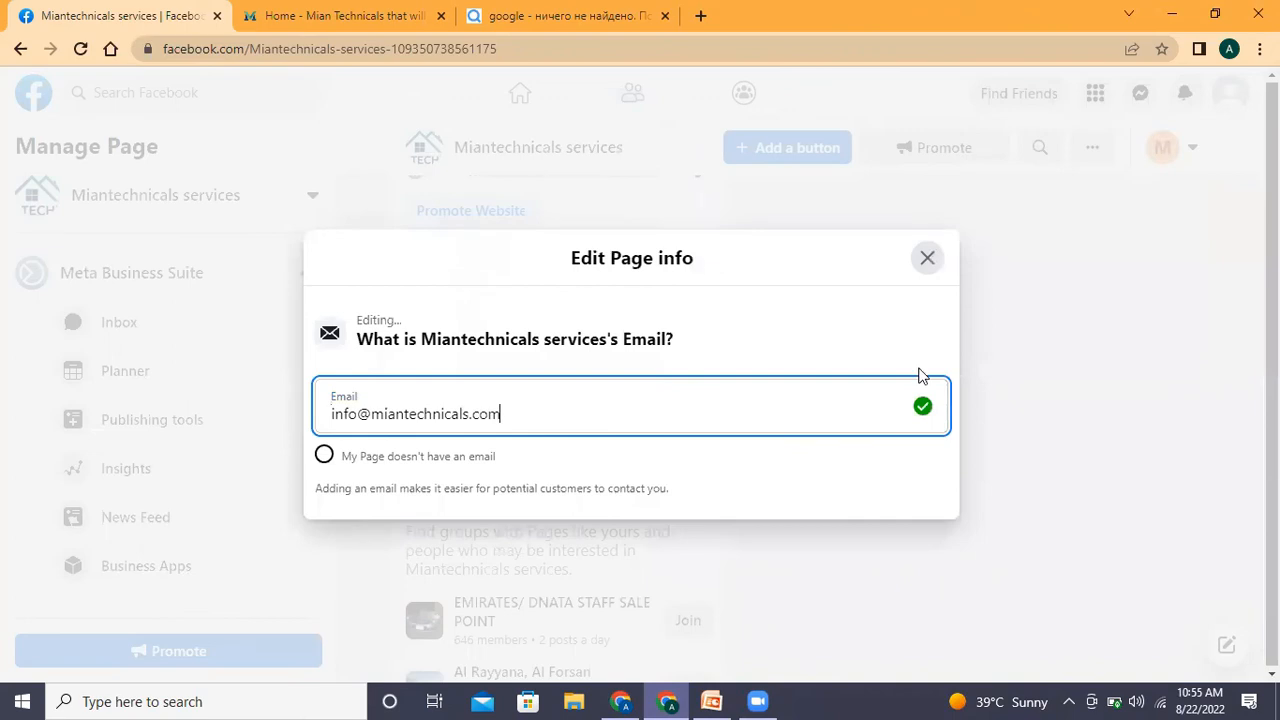
{"action": "left_click", "coordinate": [933, 266]}
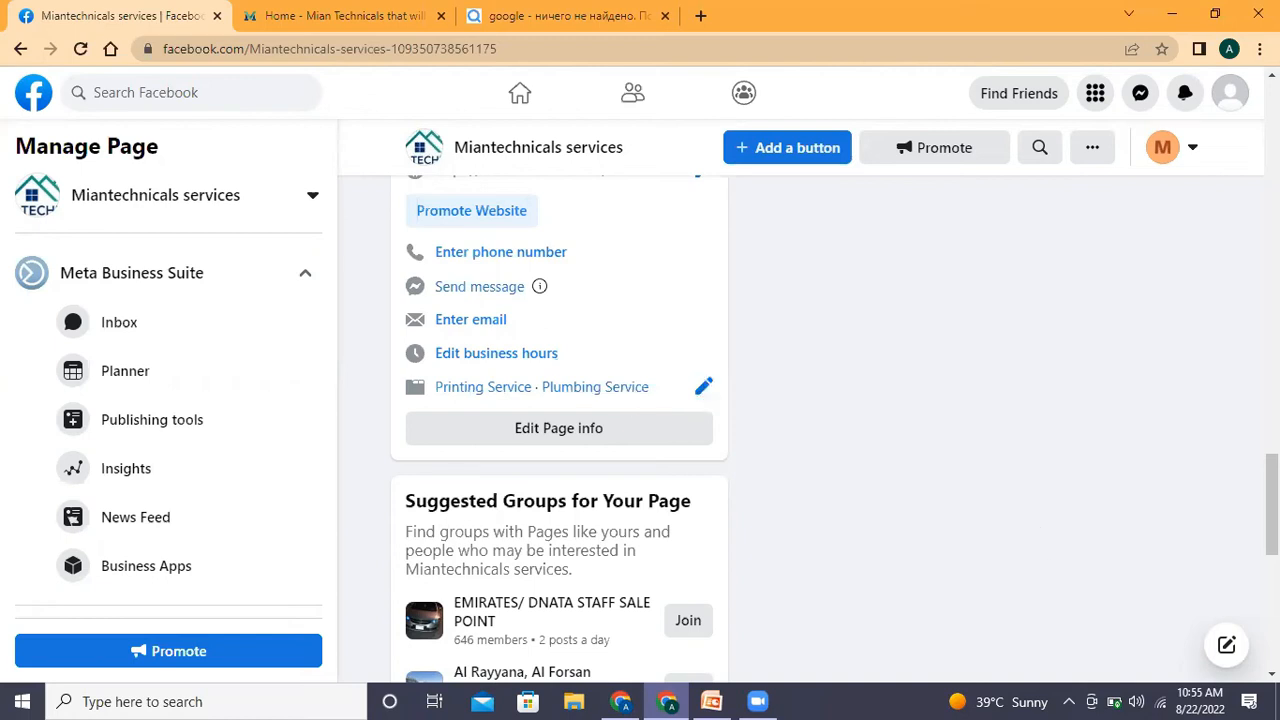
Look over the Page from its header and setup checklist down to the About, Suggested Groups and Photos sections.
{"action": "scroll", "coordinate": [559, 430], "scroll_direction": "up", "scroll_amount": 1}
{"action": "scroll", "coordinate": [559, 430], "scroll_direction": "up", "scroll_amount": 3}
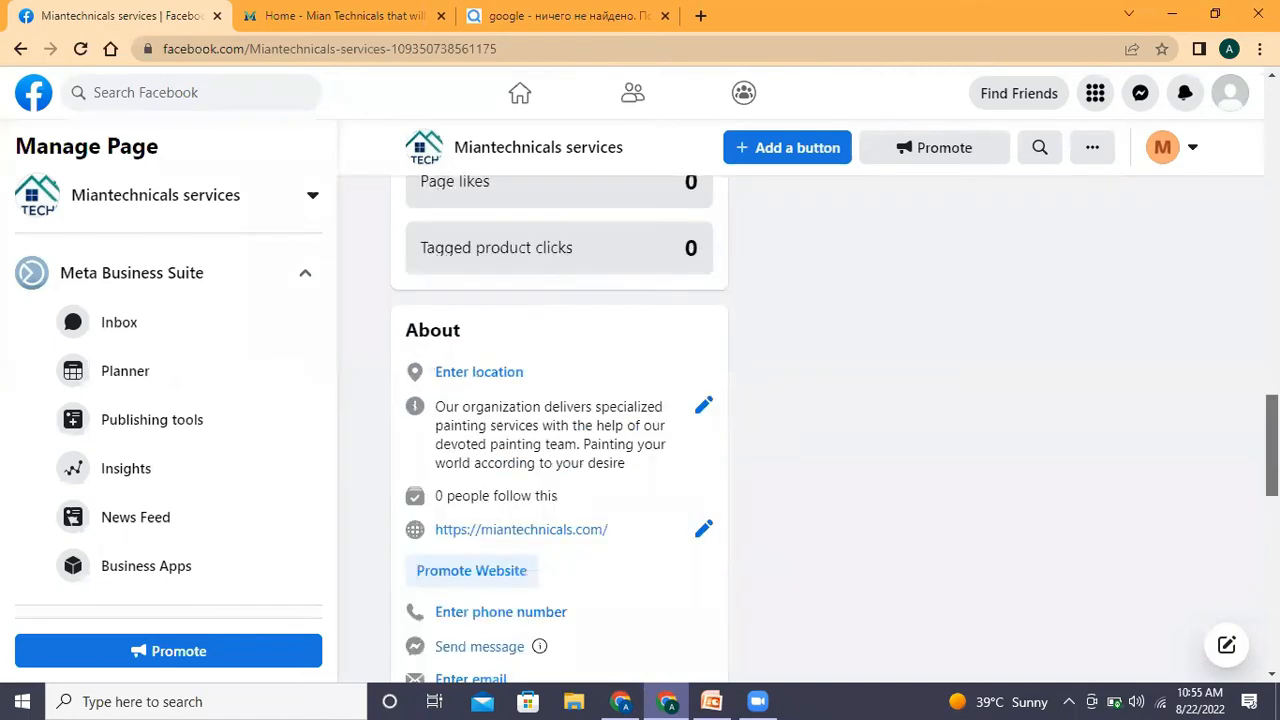
{"action": "scroll", "coordinate": [559, 430], "scroll_direction": "up", "scroll_amount": 5}
{"action": "scroll", "coordinate": [559, 430], "scroll_direction": "up", "scroll_amount": 5}
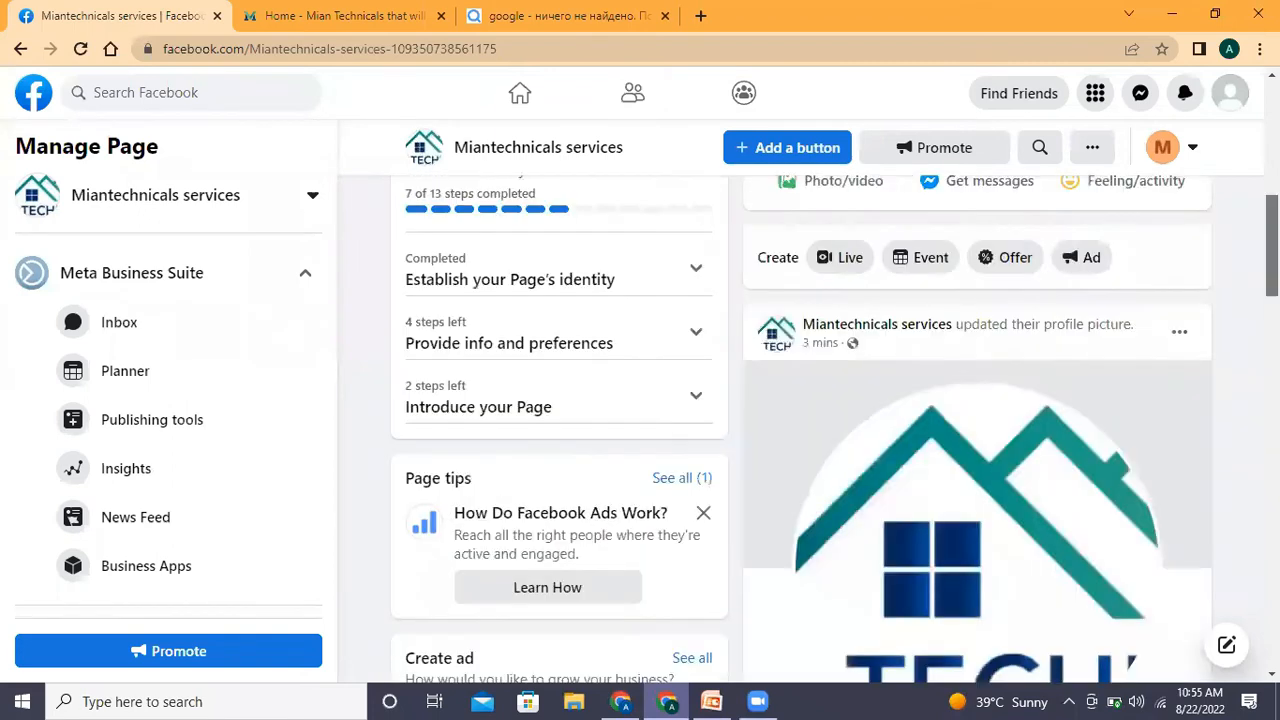
{"action": "scroll", "coordinate": [447, 345], "scroll_direction": "up", "scroll_amount": 3}
{"action": "scroll", "coordinate": [447, 345], "scroll_direction": "up", "scroll_amount": 1}
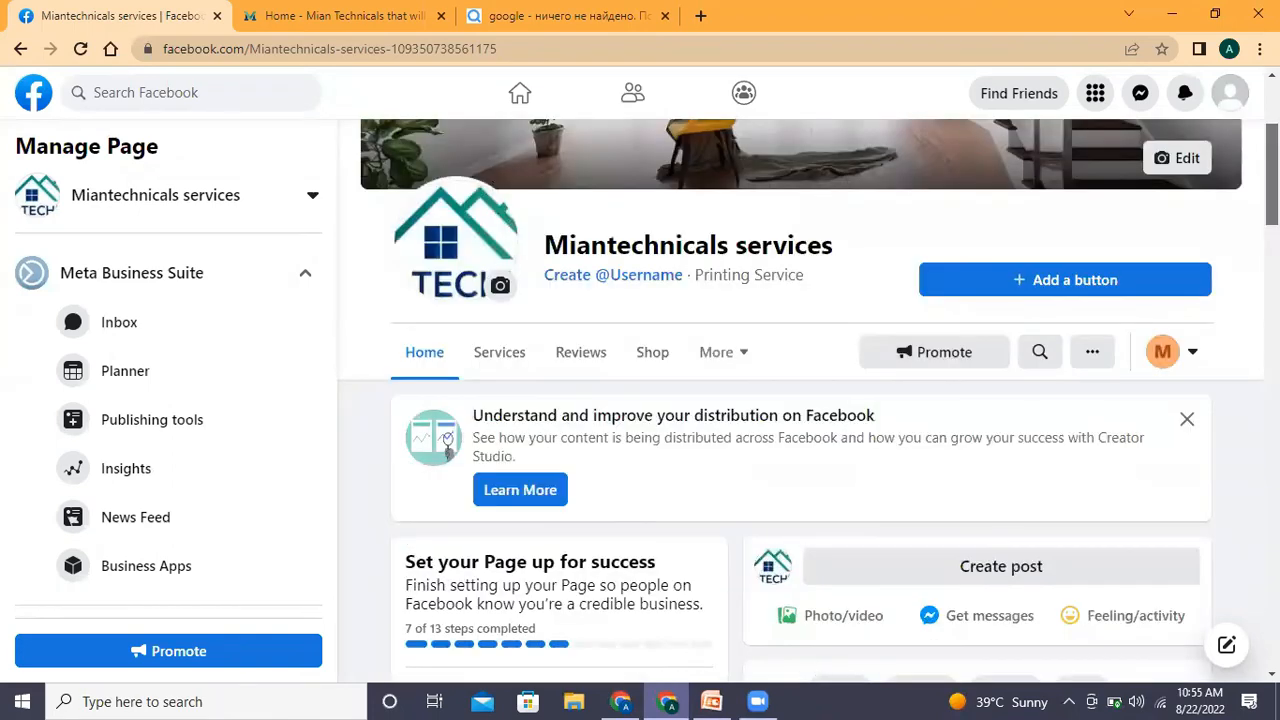
{"action": "scroll", "coordinate": [447, 345], "scroll_direction": "down", "scroll_amount": 5}
{"action": "scroll", "coordinate": [559, 430], "scroll_direction": "down", "scroll_amount": 10}
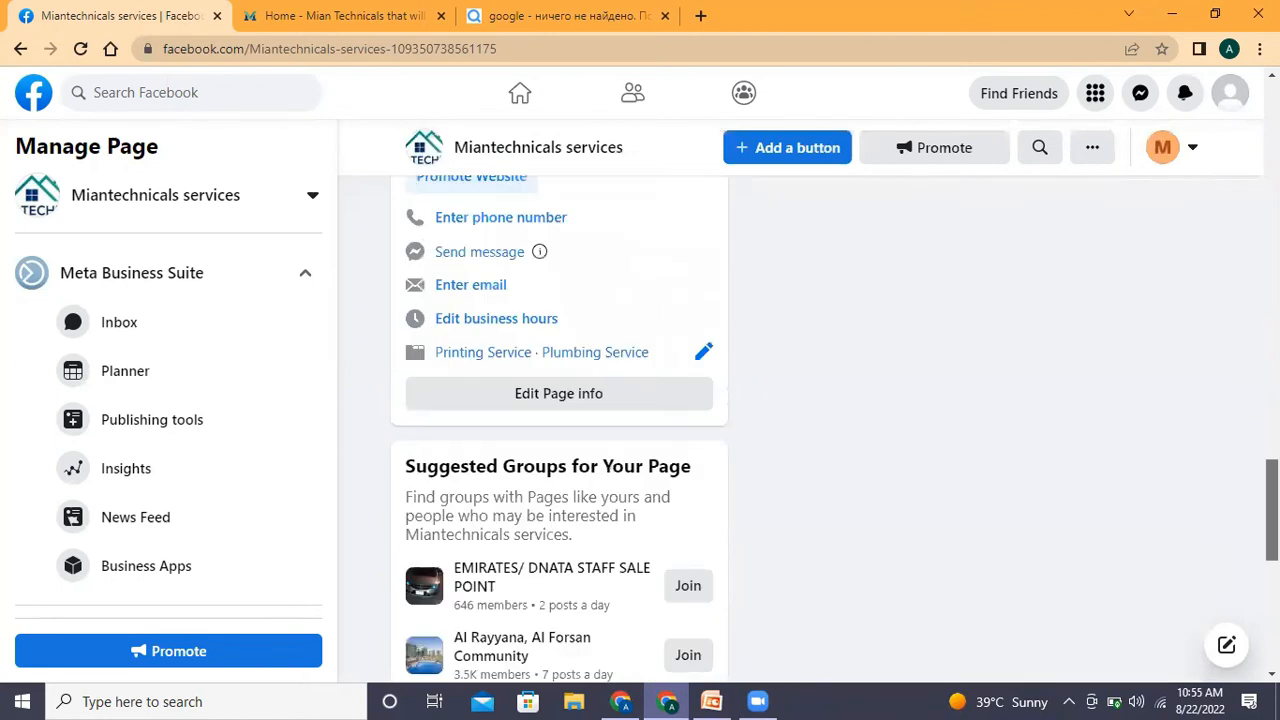
{"action": "scroll", "coordinate": [559, 430], "scroll_direction": "down", "scroll_amount": 2}
{"action": "scroll", "coordinate": [559, 430], "scroll_direction": "down", "scroll_amount": 3}
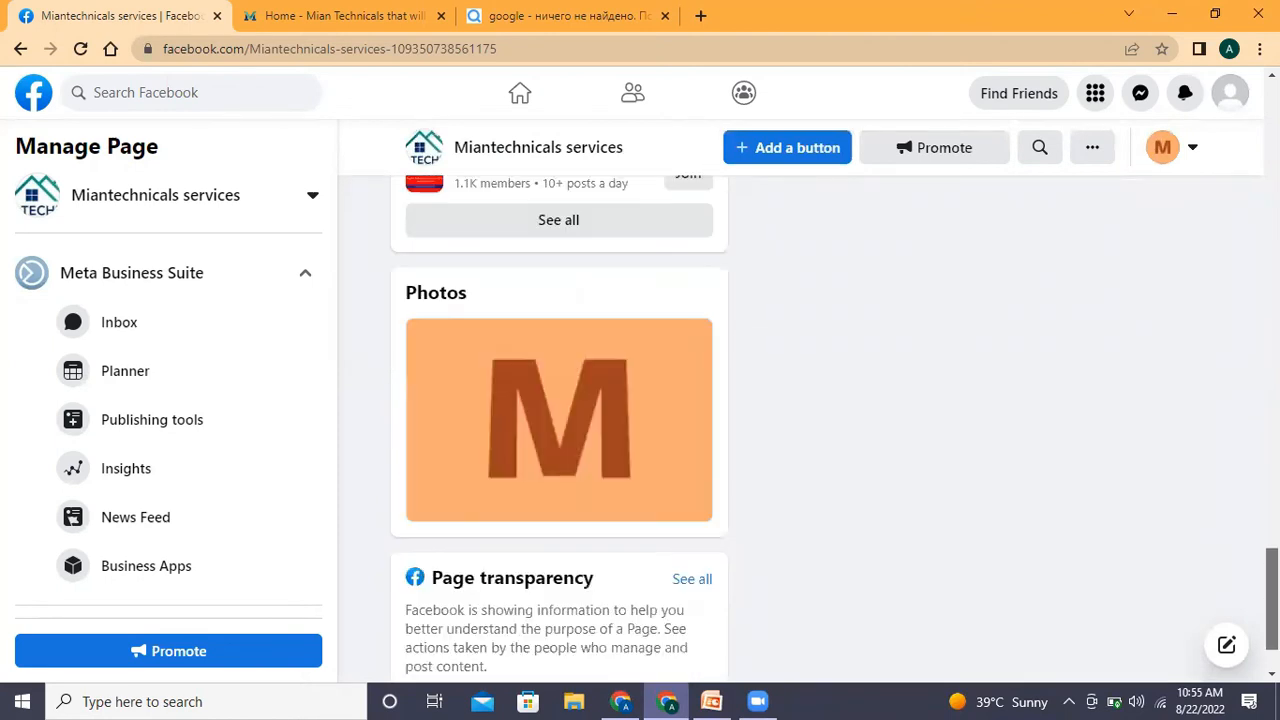
{"action": "scroll", "coordinate": [559, 430], "scroll_direction": "up", "scroll_amount": 5}
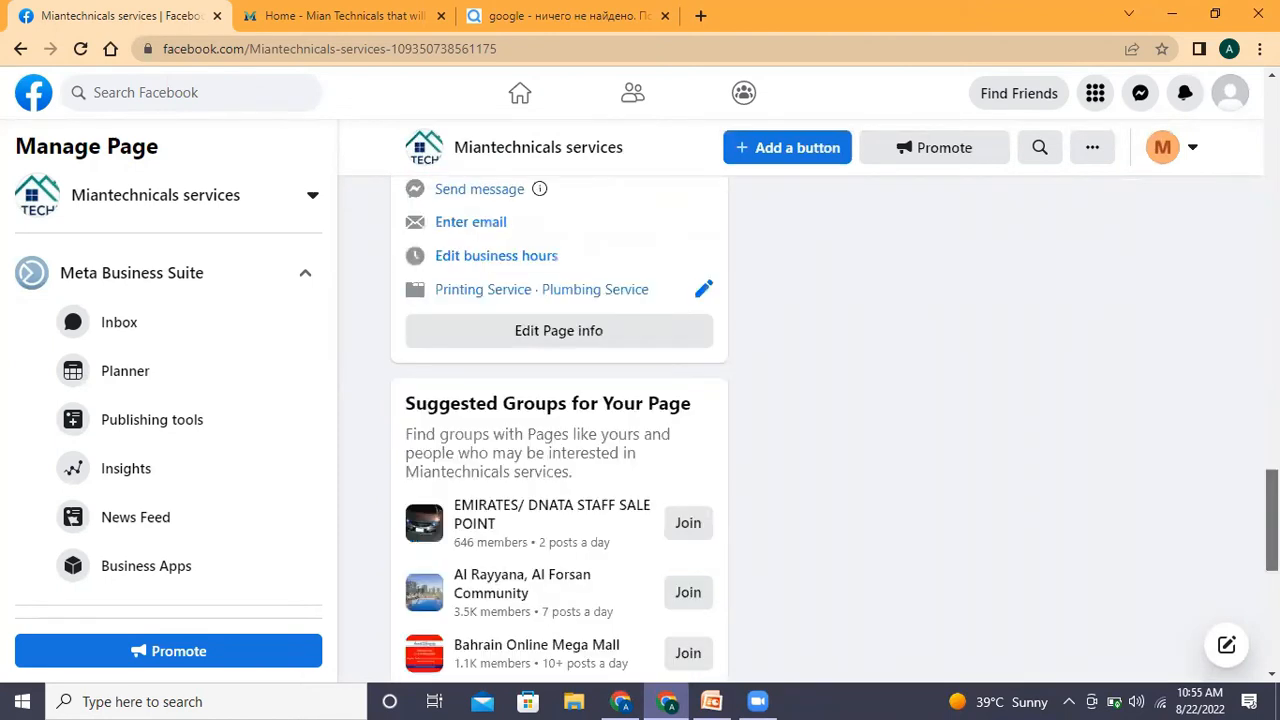
{"action": "scroll", "coordinate": [800, 430], "scroll_direction": "up", "scroll_amount": 10}
{"action": "scroll", "coordinate": [800, 430], "scroll_direction": "up", "scroll_amount": 5}
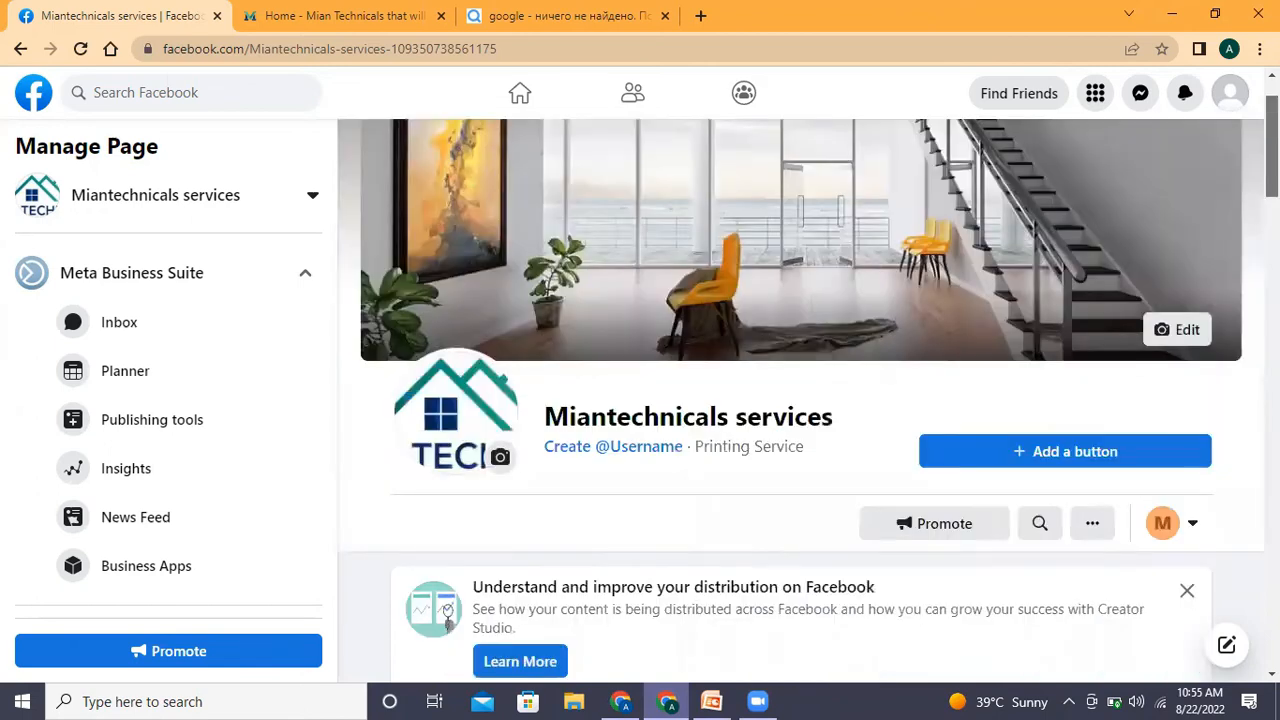
{"action": "scroll", "coordinate": [1046, 311], "scroll_direction": "down", "scroll_amount": 2}
{"action": "left_click", "coordinate": [1046, 312]}
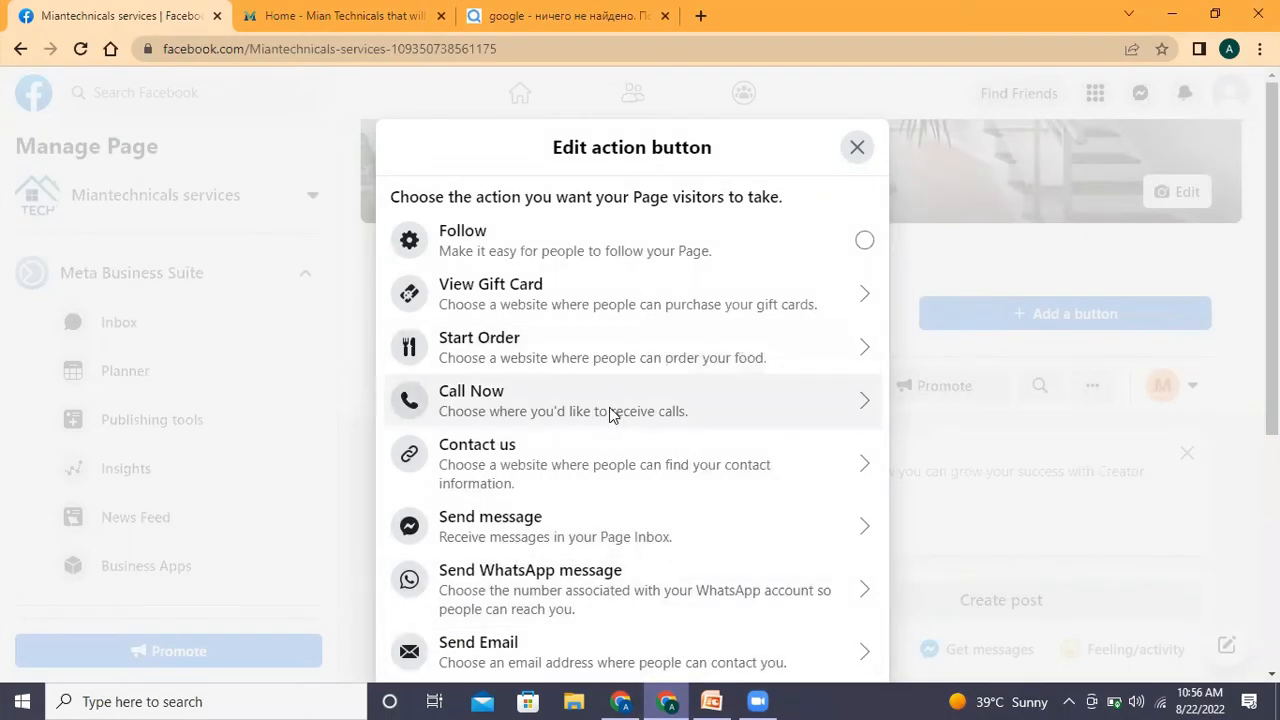
{"action": "left_click", "coordinate": [660, 390]}
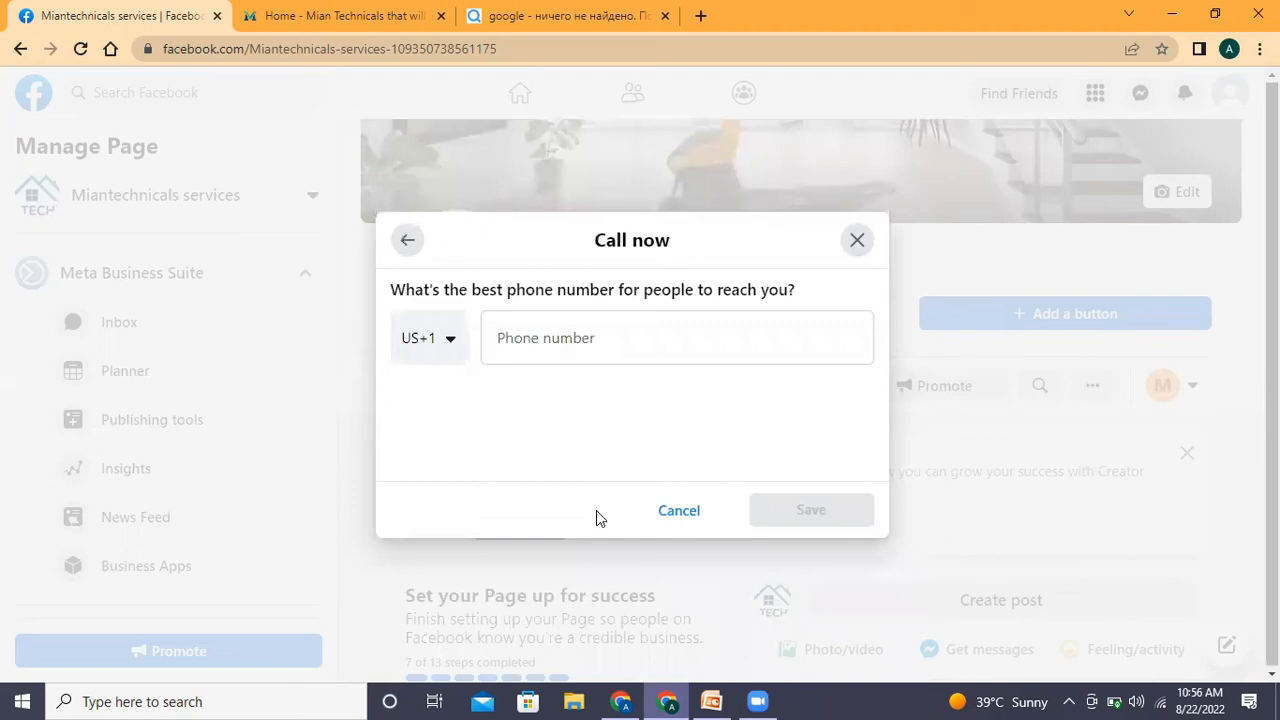
{"action": "left_click", "coordinate": [668, 512]}
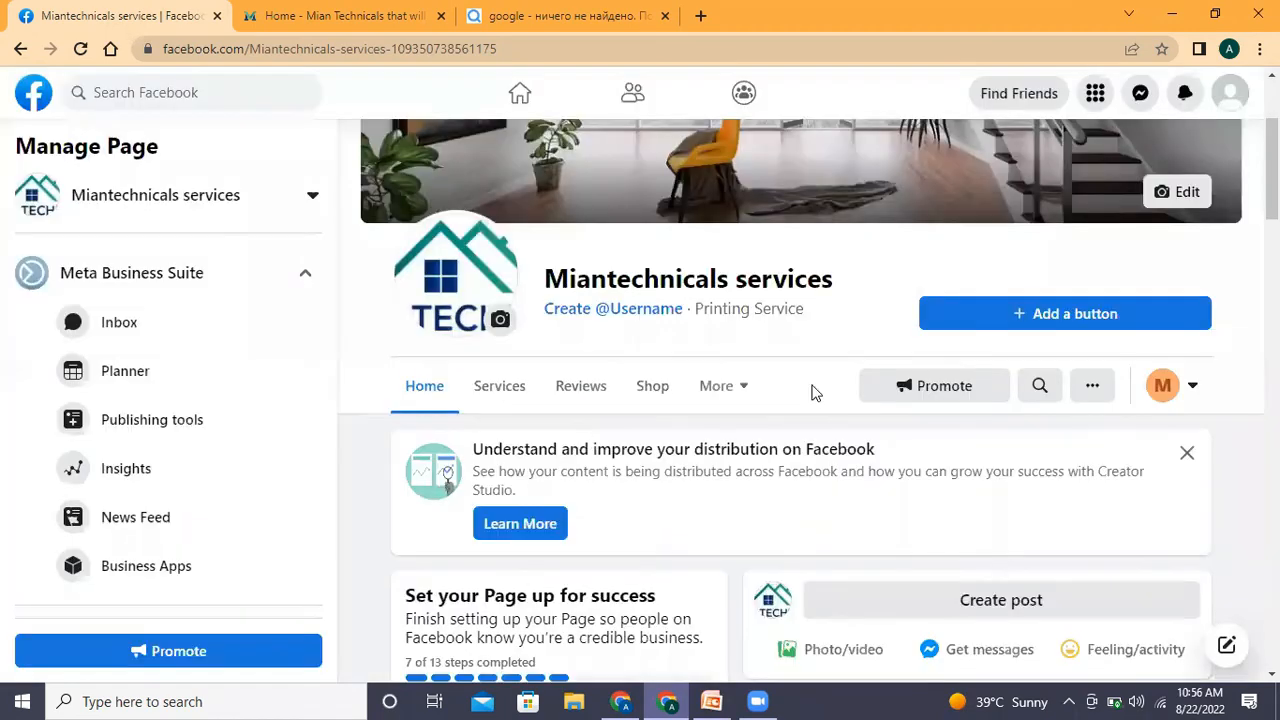
Start adding a Call Now action button to the Page and copy the business phone number from the Mian Technicals website.
{"action": "left_click", "coordinate": [1097, 318]}
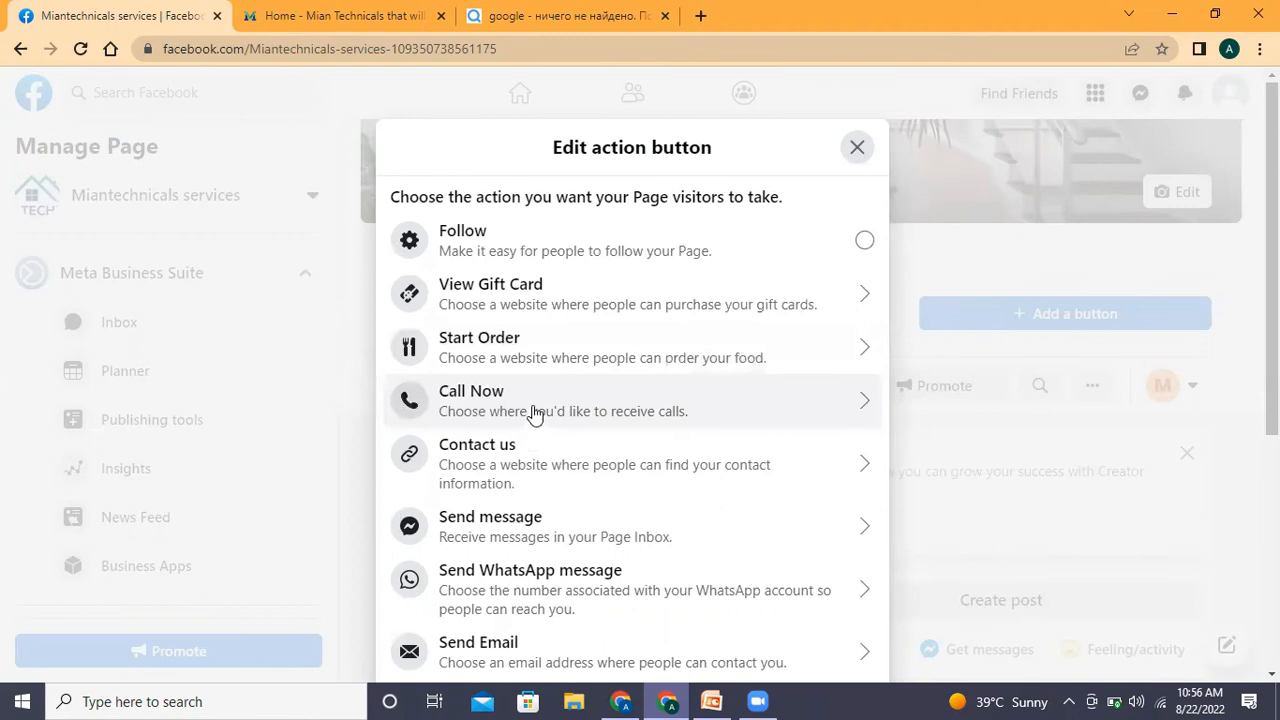
{"action": "left_click", "coordinate": [535, 415]}
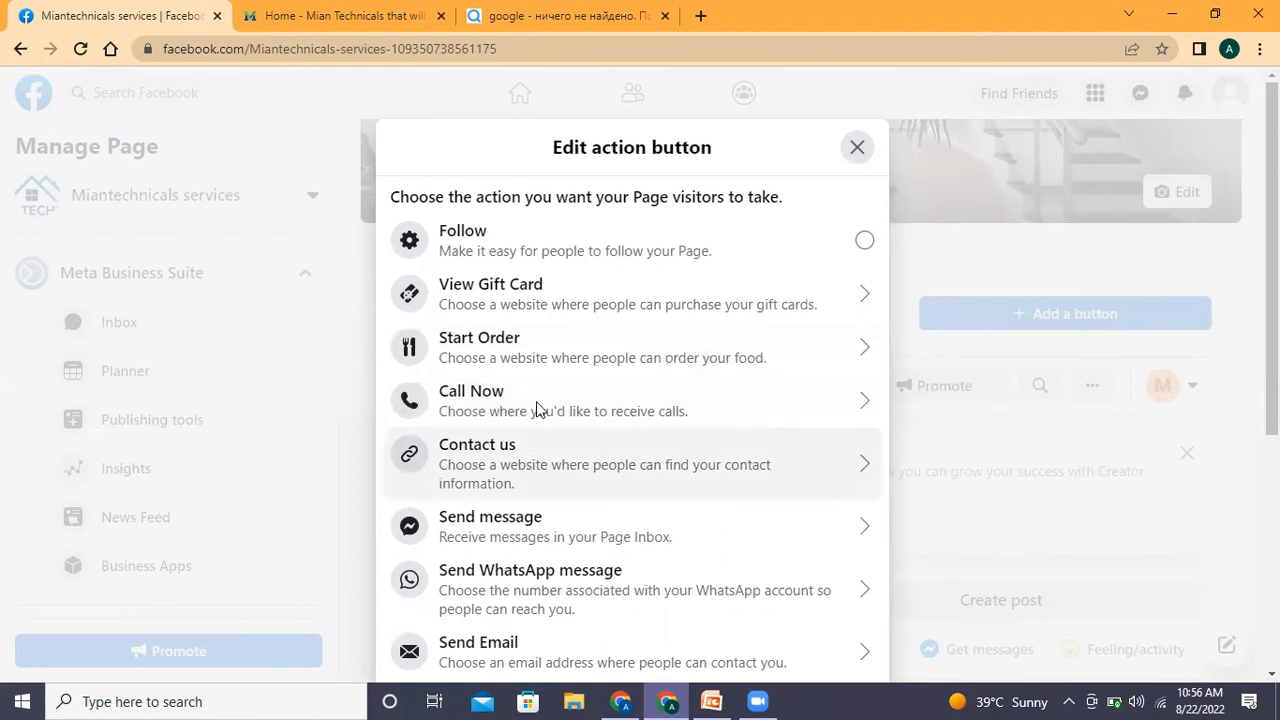
{"action": "left_click", "coordinate": [377, 25]}
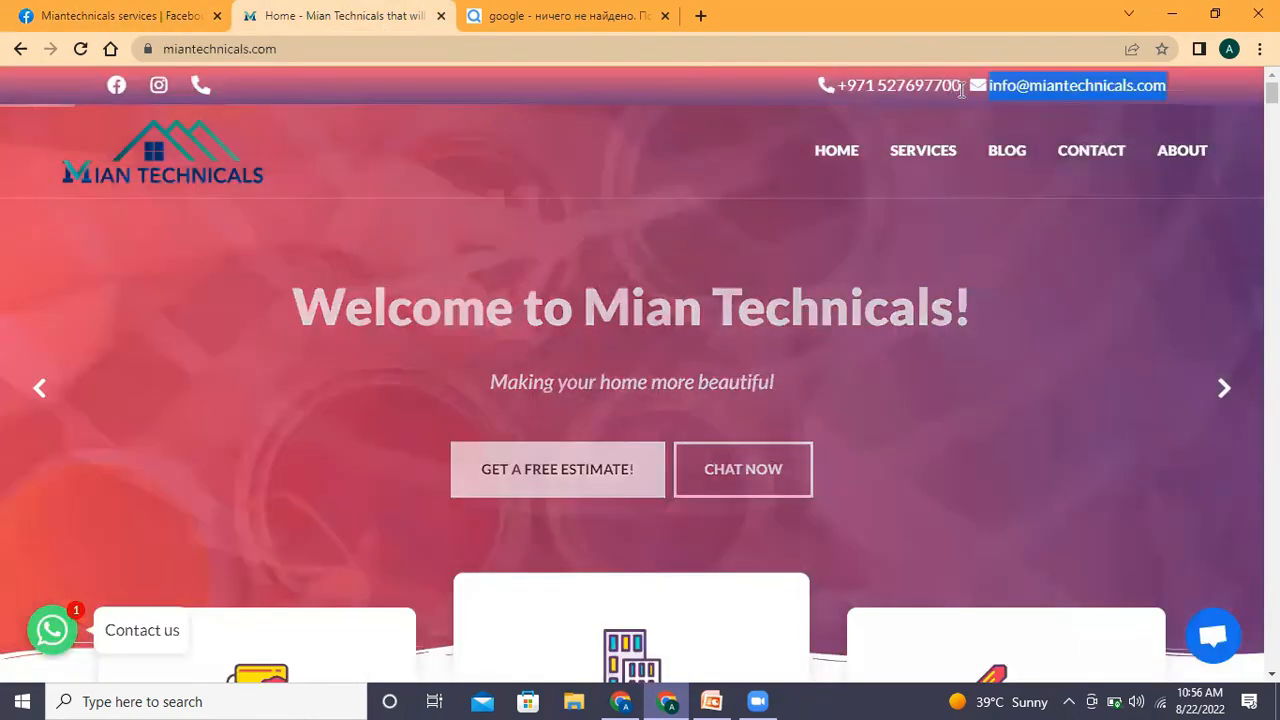
{"action": "left_click_drag", "start_coordinate": [849, 83], "coordinate": [857, 83]}
{"action": "key", "text": "ctrl+c"}
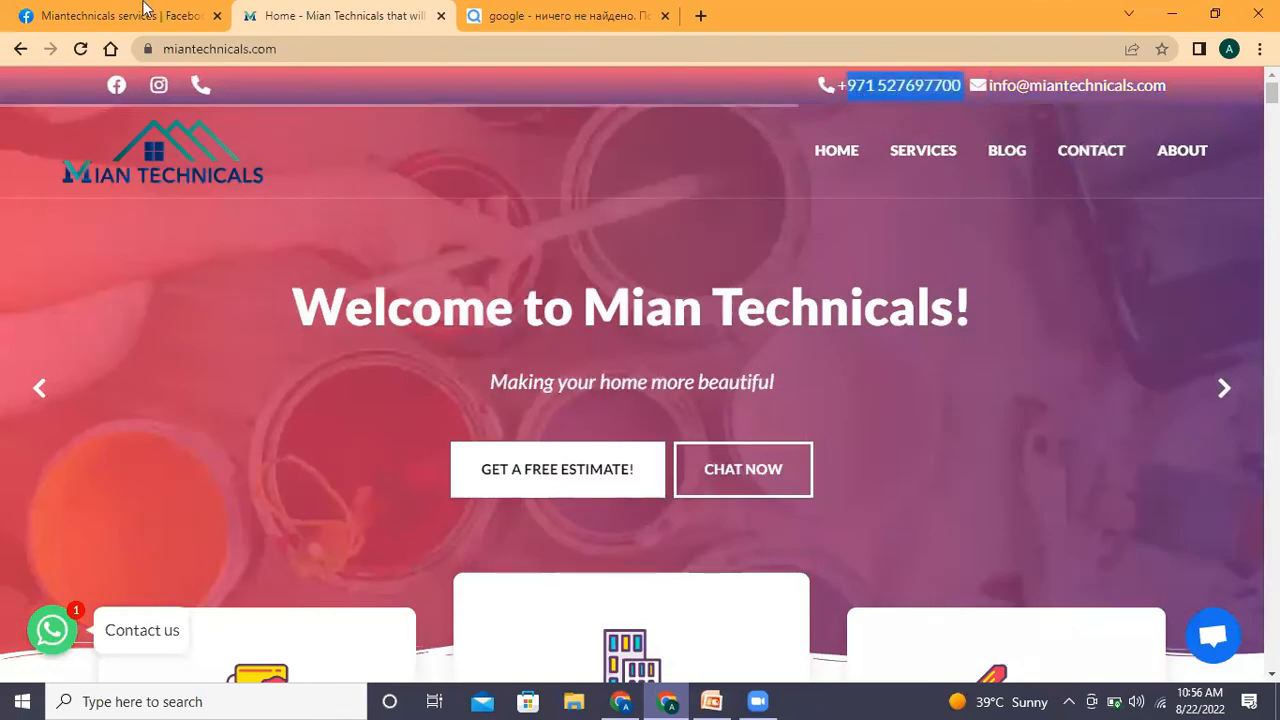
Enter the copied business phone number with the United Arab Emirates country code (AE+971) and try to save the Call Now button.
{"action": "key", "text": "ctrl+shift+Tab"}
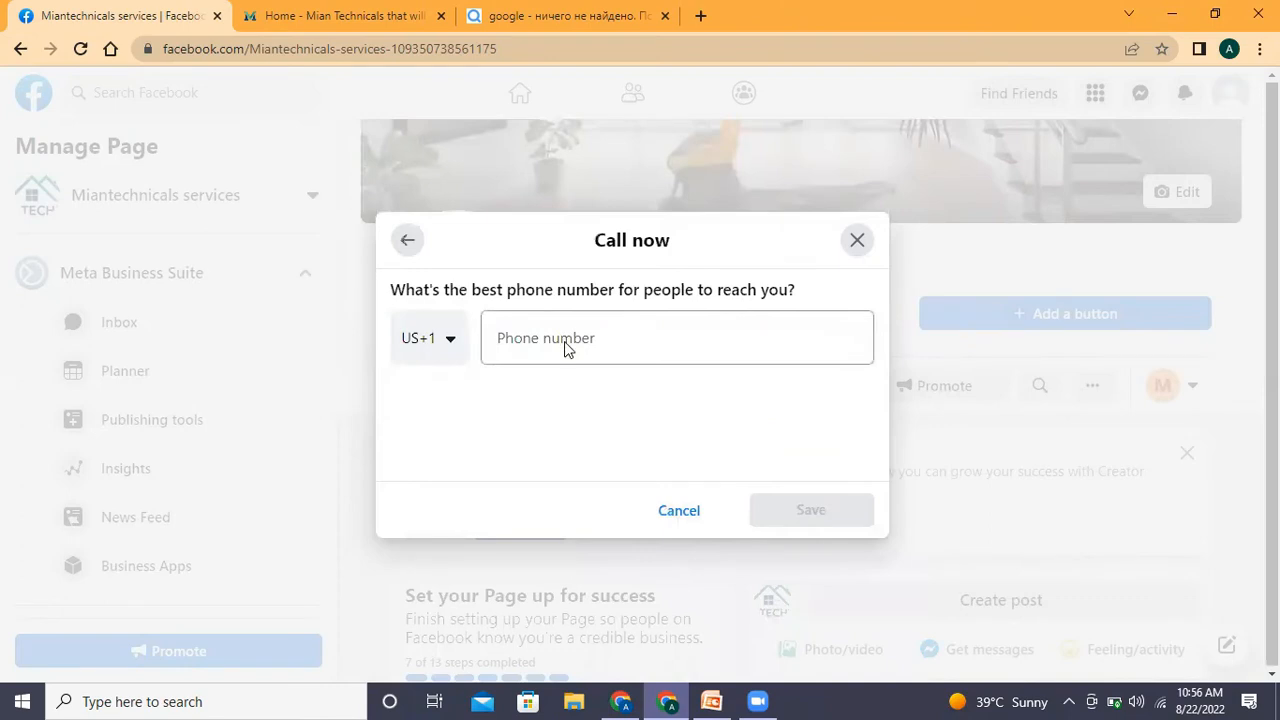
{"action": "right_click", "coordinate": [565, 345]}
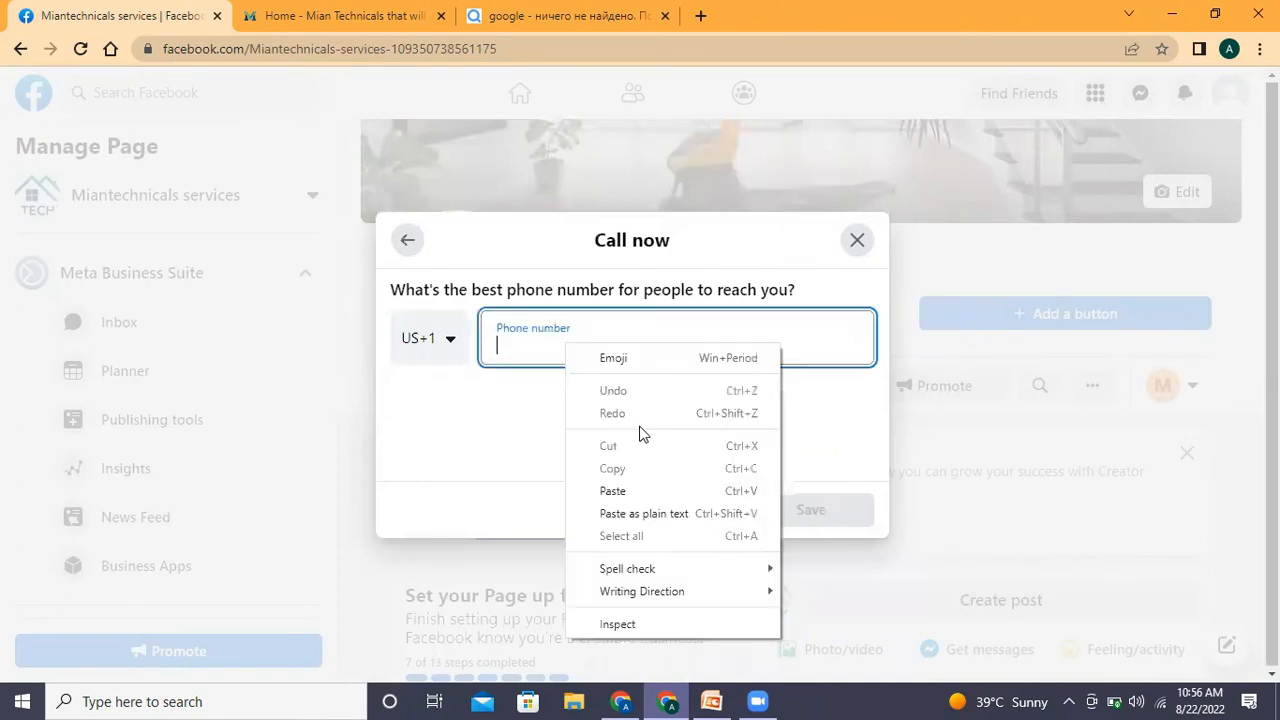
{"action": "left_click", "coordinate": [612, 491]}
{"action": "left_click", "coordinate": [449, 350]}
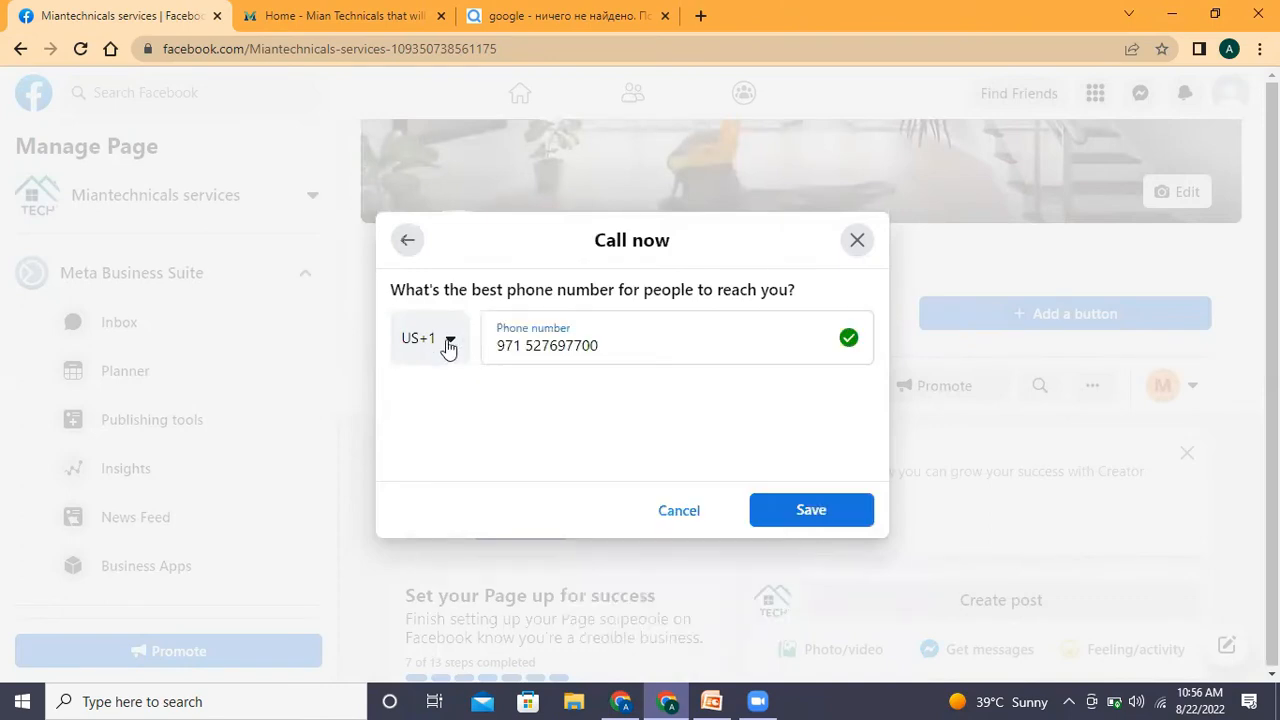
{"action": "left_click", "coordinate": [449, 345]}
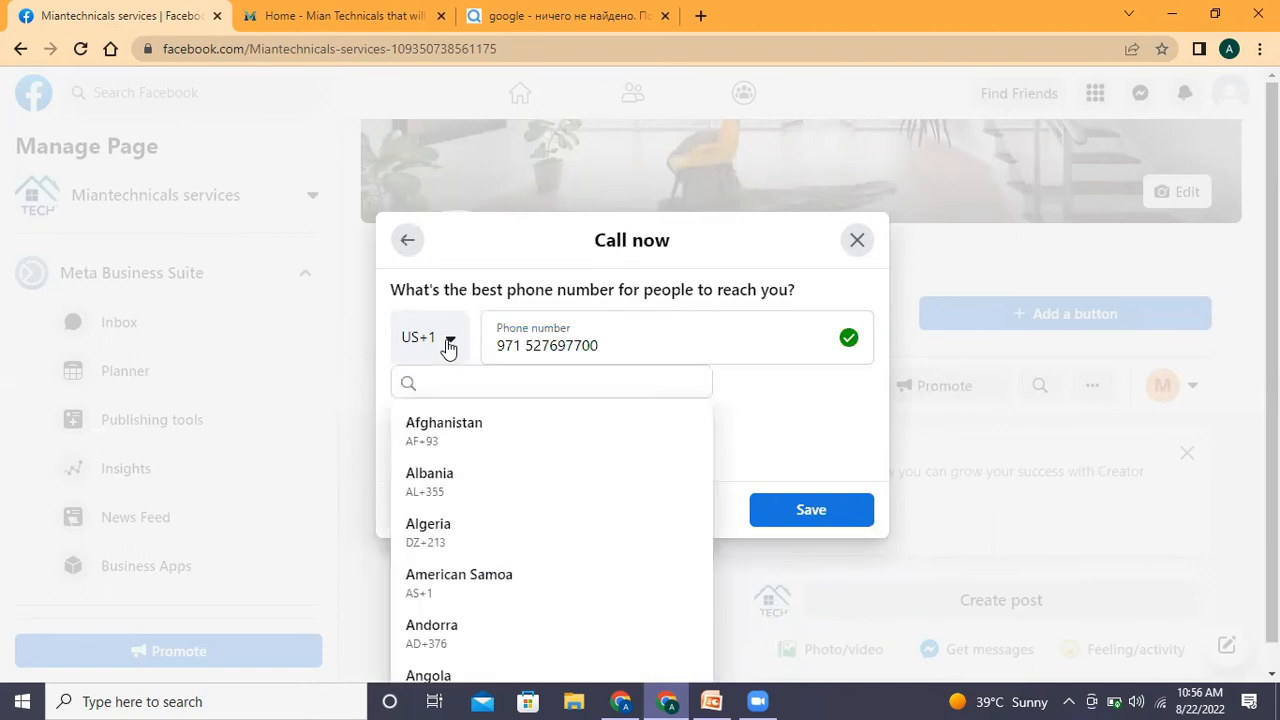
{"action": "type", "text": "u"}
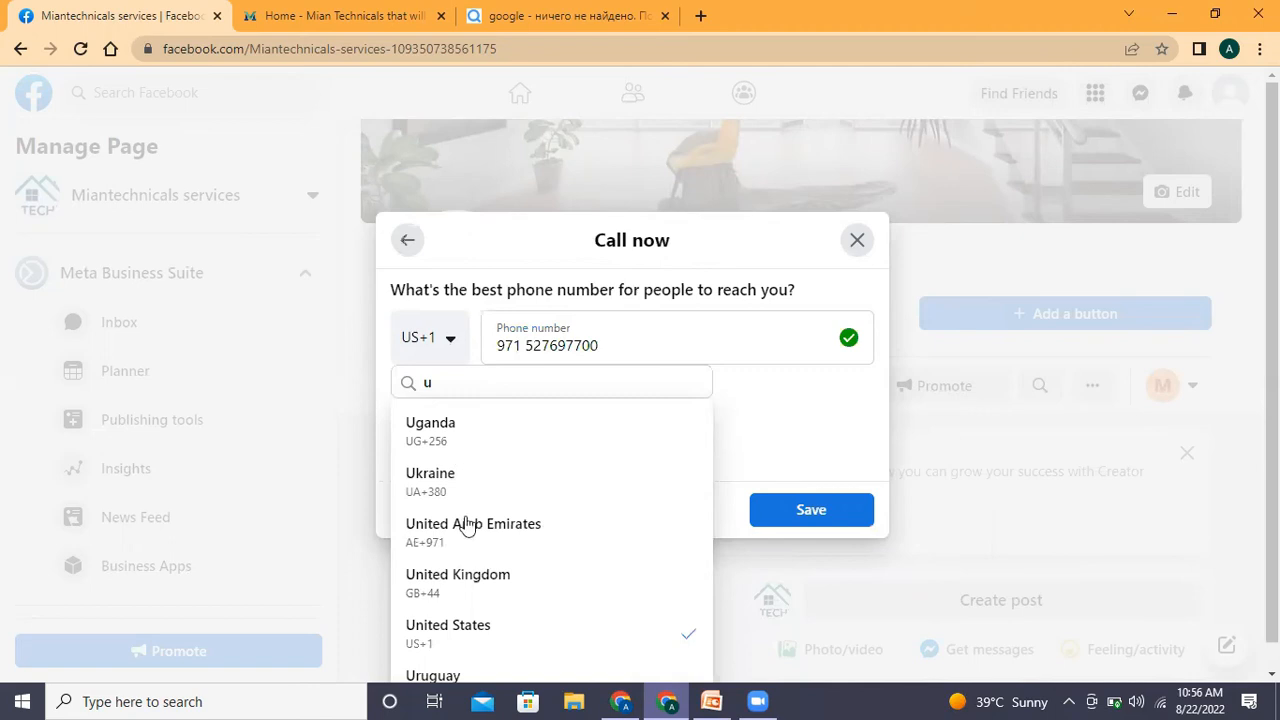
{"action": "left_click", "coordinate": [785, 512]}
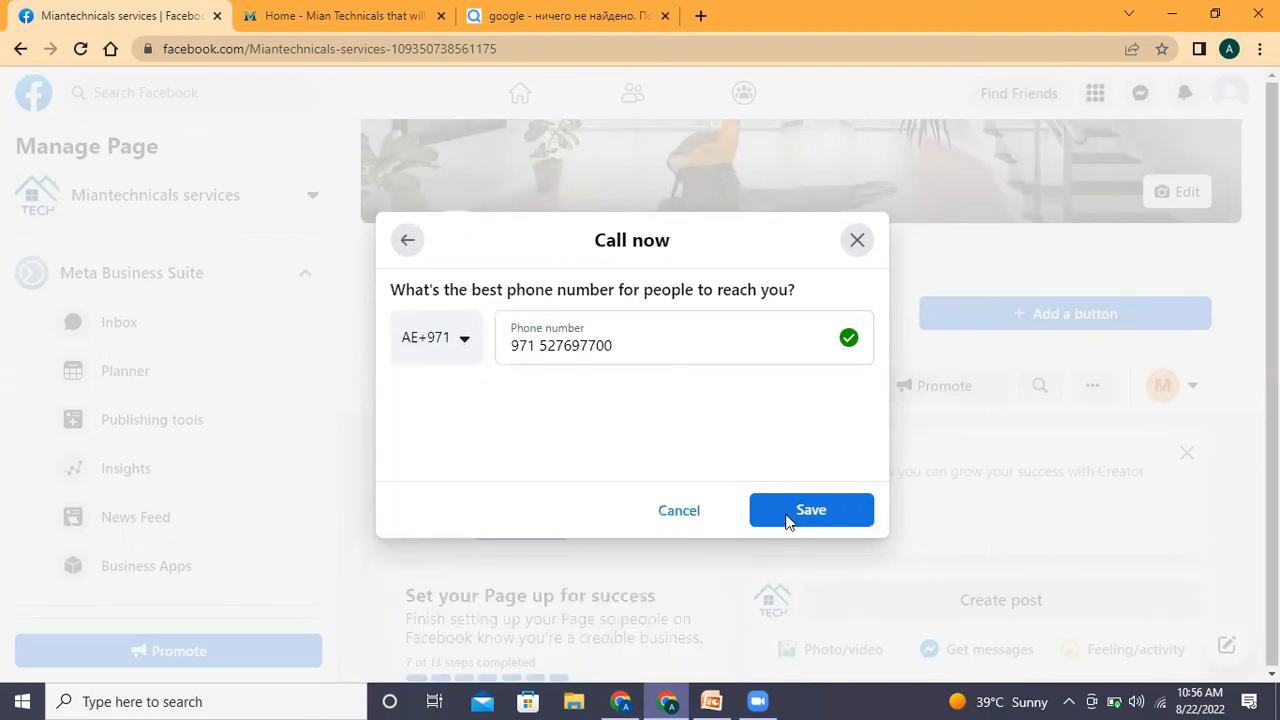
{"action": "left_click", "coordinate": [788, 518]}
{"action": "left_click", "coordinate": [811, 433]}
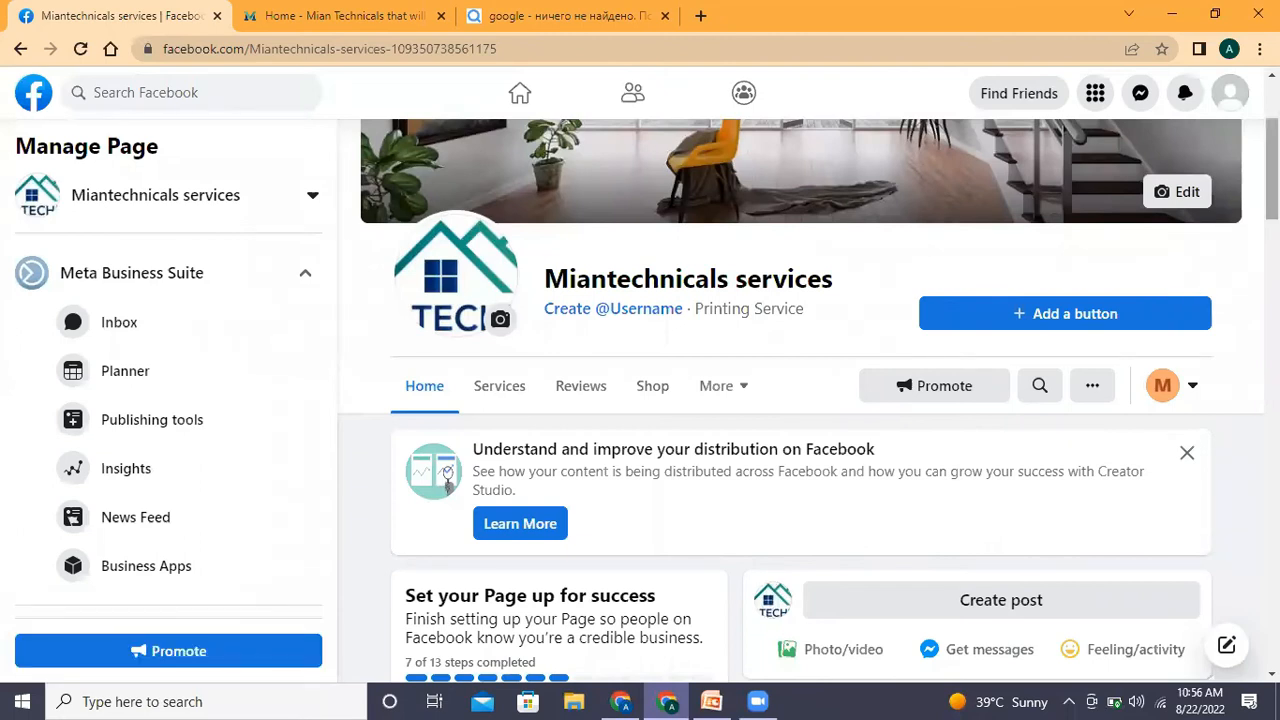
{"action": "scroll", "coordinate": [800, 400], "scroll_direction": "down", "scroll_amount": 1}
{"action": "scroll", "coordinate": [800, 400], "scroll_direction": "down", "scroll_amount": 5}
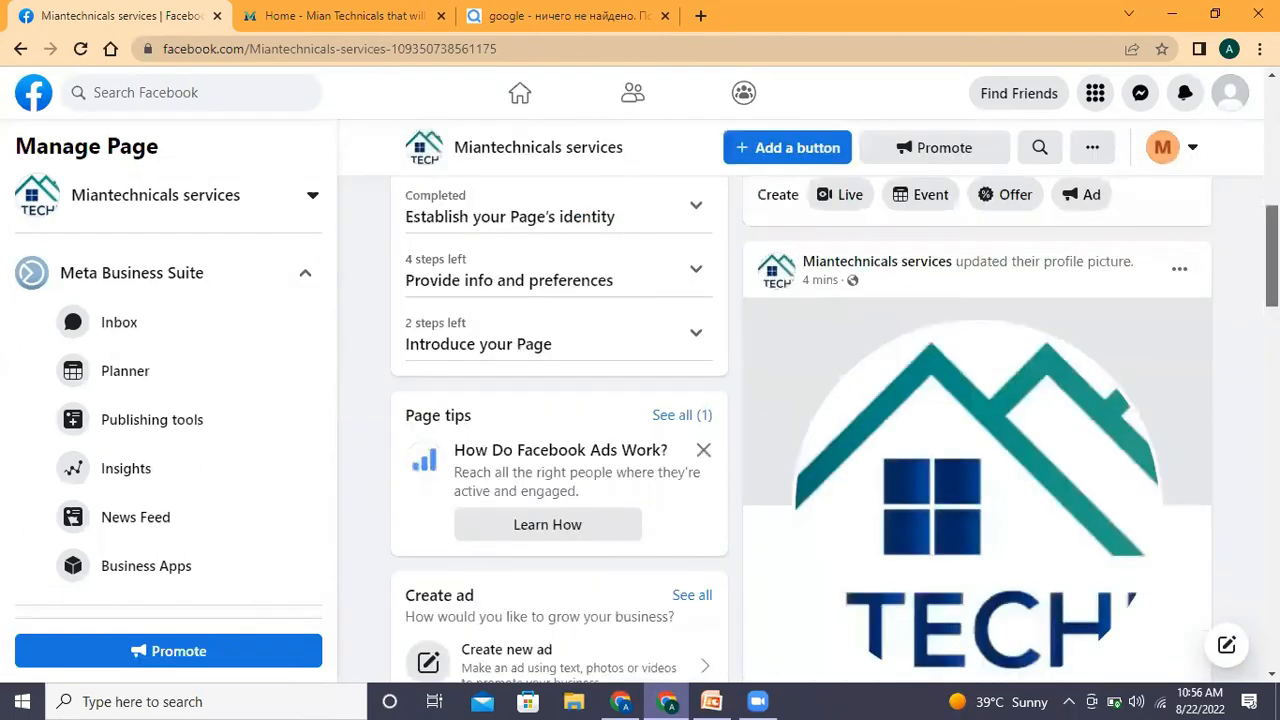
{"action": "scroll", "coordinate": [447, 247], "scroll_direction": "up", "scroll_amount": 8}
{"action": "scroll", "coordinate": [447, 247], "scroll_direction": "down", "scroll_amount": 5}
{"action": "scroll", "coordinate": [447, 247], "scroll_direction": "down", "scroll_amount": 1}
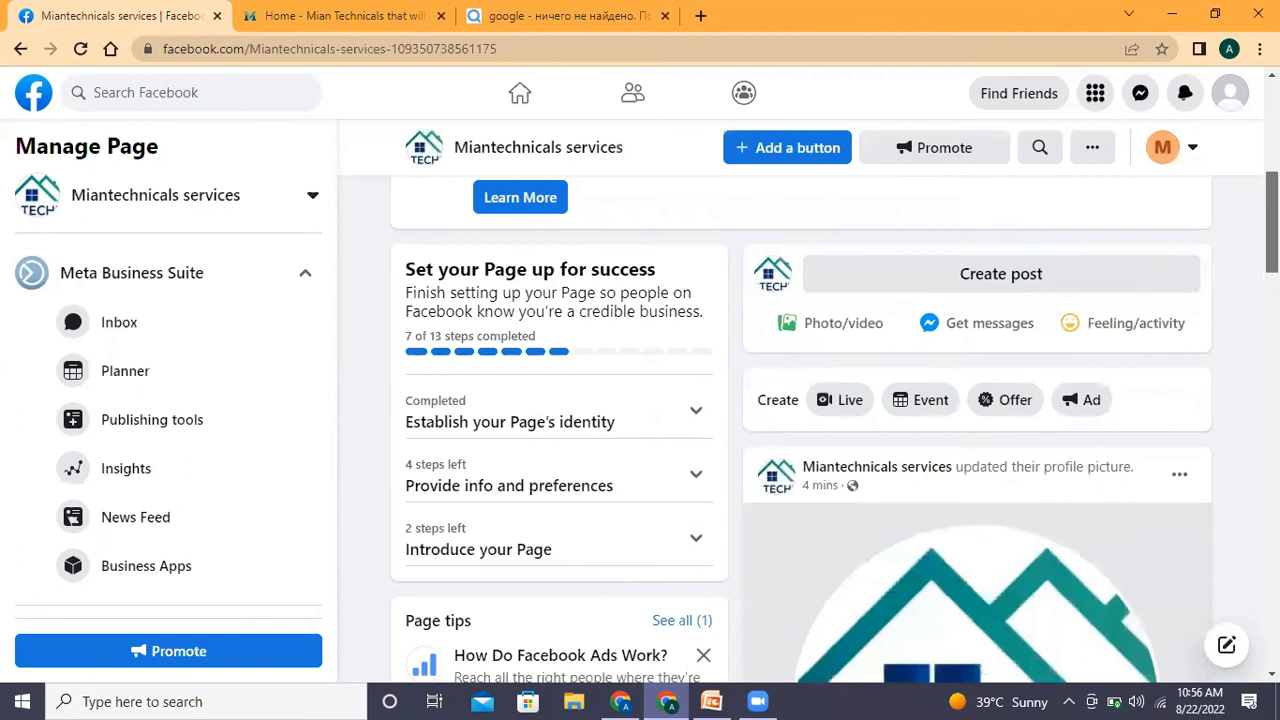
Start a new post on the Page and attach the image kitchen-1687256_960_720 from the Downloads folder.
{"action": "scroll", "coordinate": [448, 288], "scroll_direction": "up", "scroll_amount": 1}
{"action": "scroll", "coordinate": [448, 288], "scroll_direction": "up", "scroll_amount": 1}
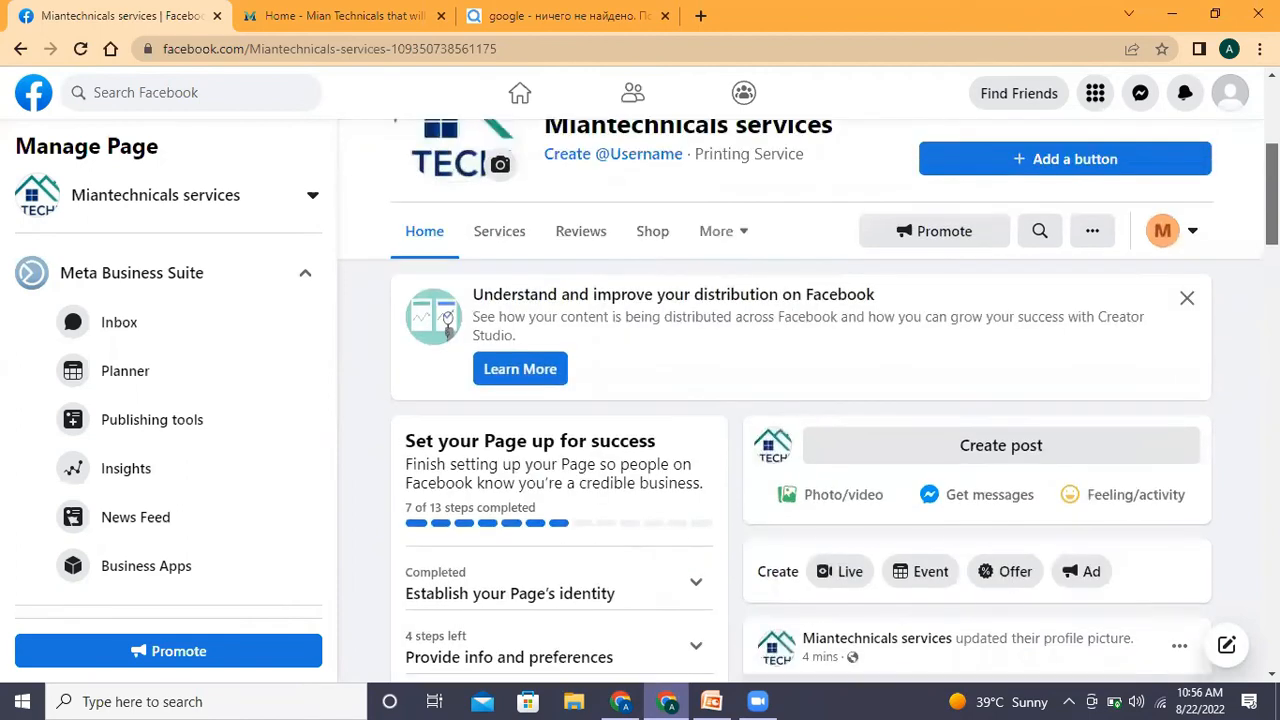
{"action": "scroll", "coordinate": [448, 330], "scroll_direction": "up", "scroll_amount": 3}
{"action": "scroll", "coordinate": [448, 330], "scroll_direction": "down", "scroll_amount": 4}
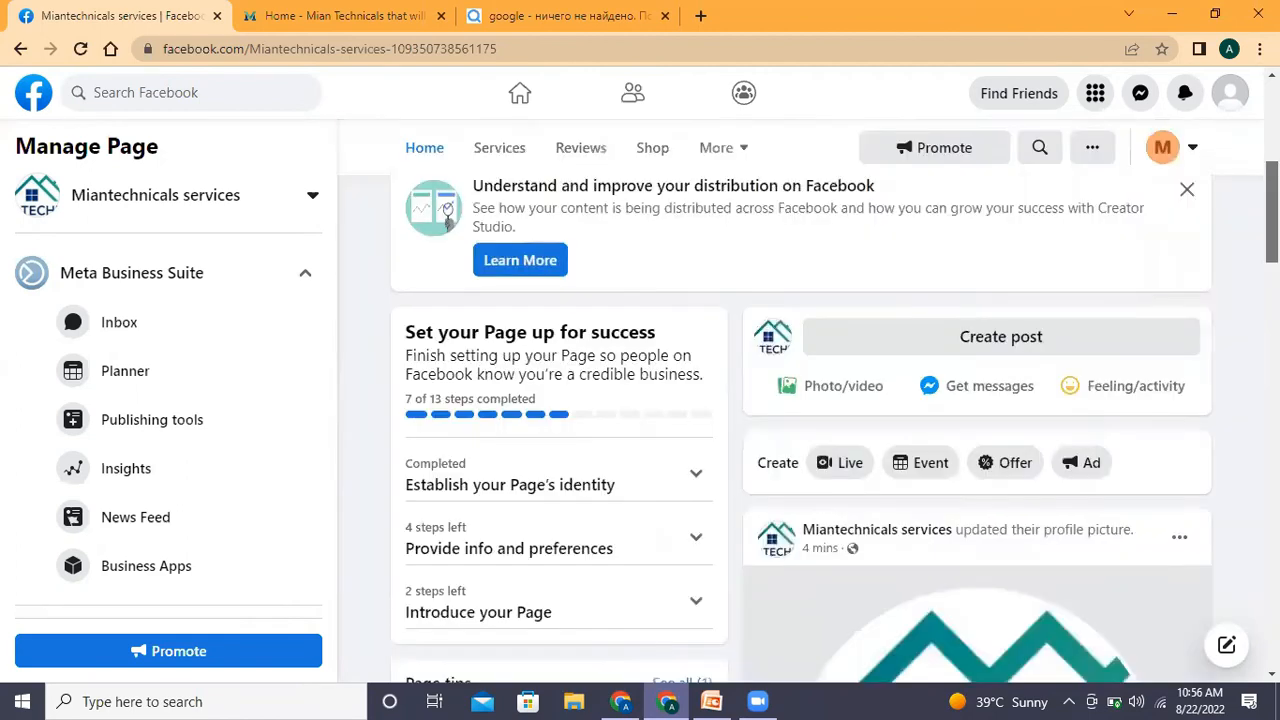
{"action": "scroll", "coordinate": [929, 334], "scroll_direction": "down", "scroll_amount": 1}
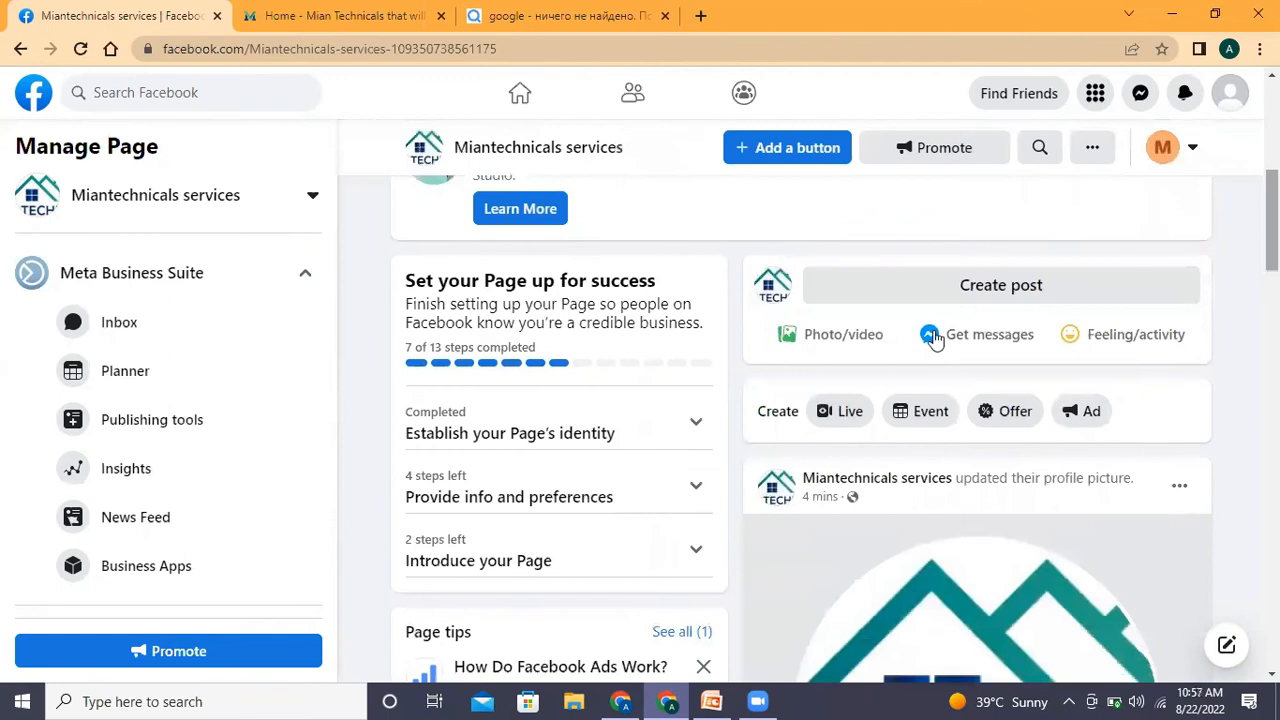
{"action": "left_click", "coordinate": [978, 297]}
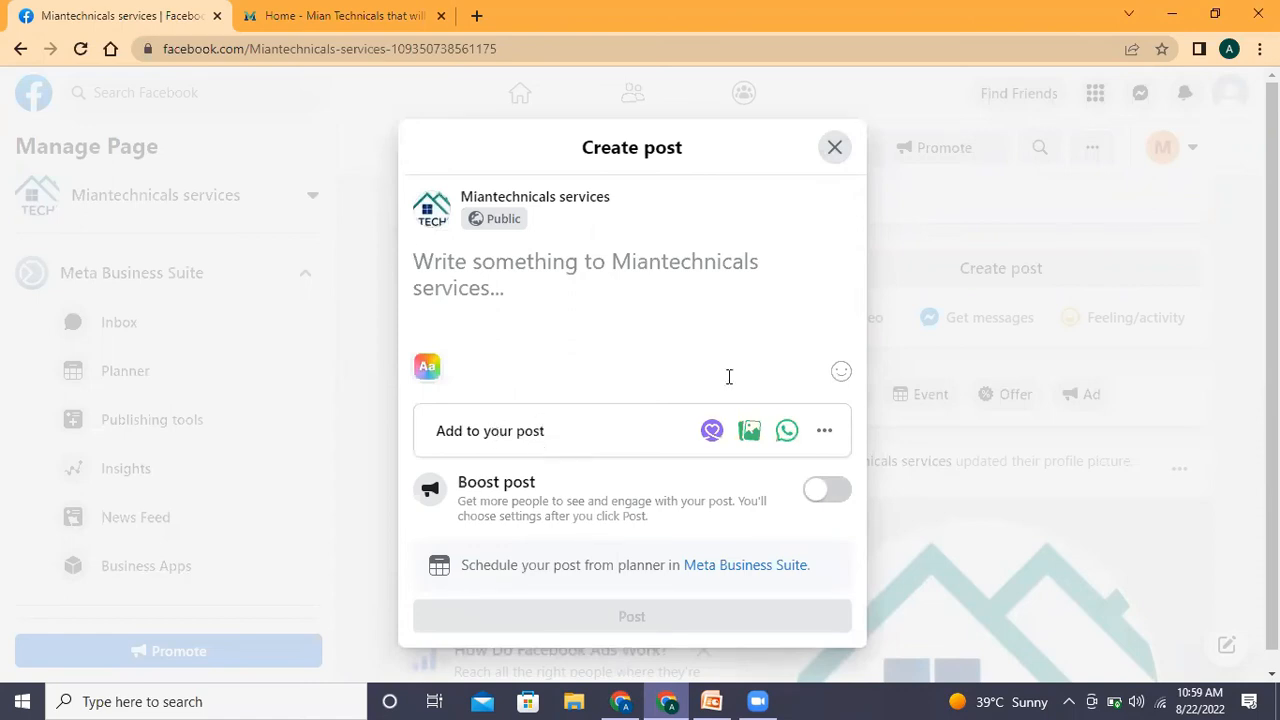
{"action": "left_click", "coordinate": [757, 435]}
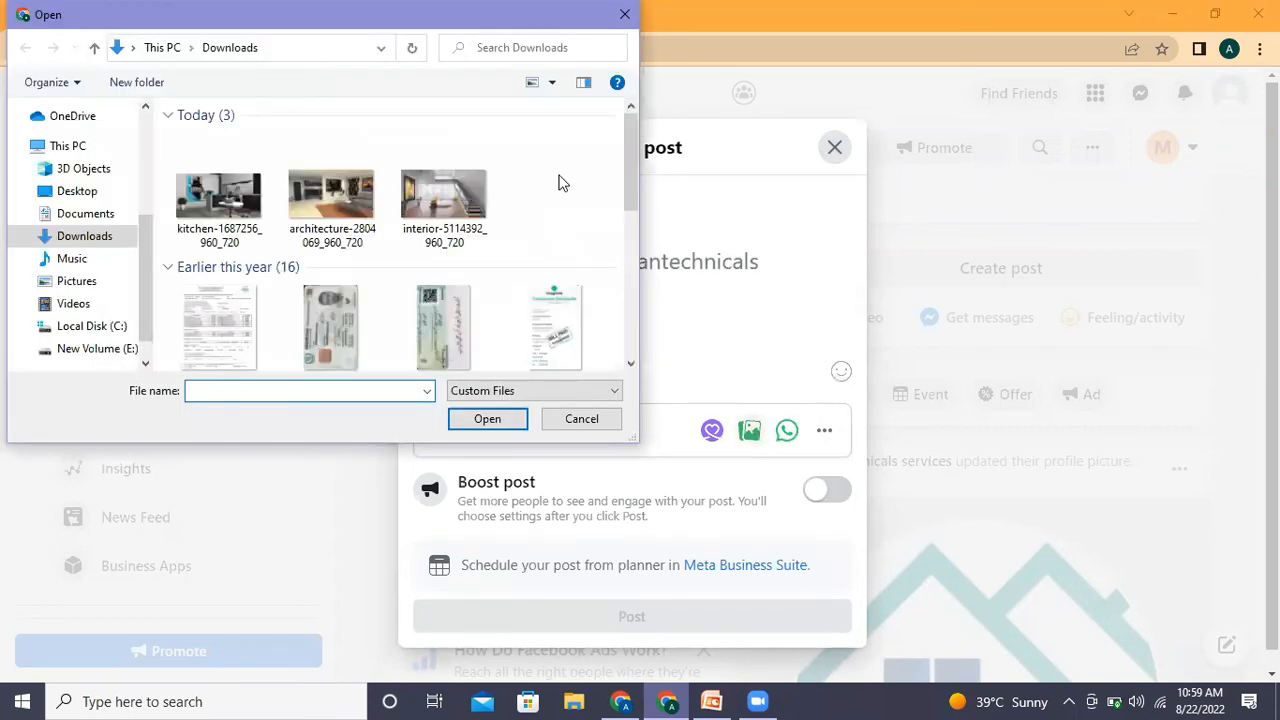
{"action": "left_click", "coordinate": [625, 16]}
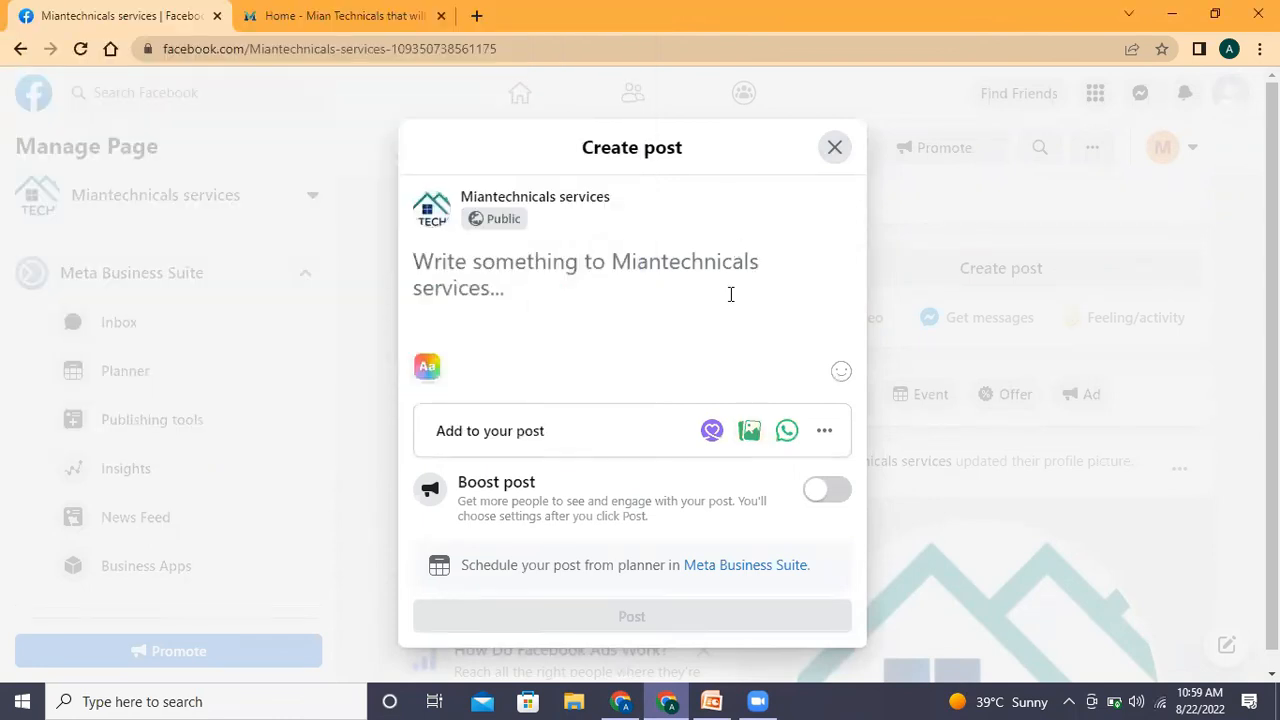
{"action": "left_click", "coordinate": [748, 432]}
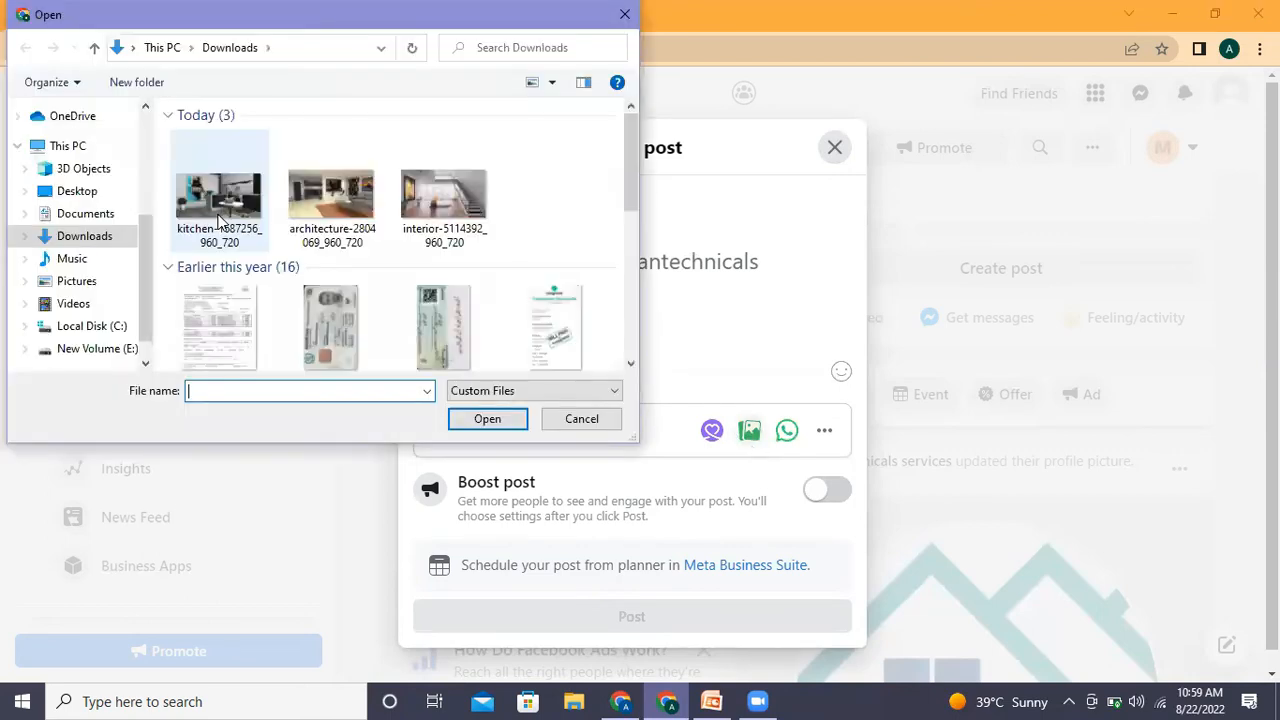
{"action": "key", "text": "Escape"}
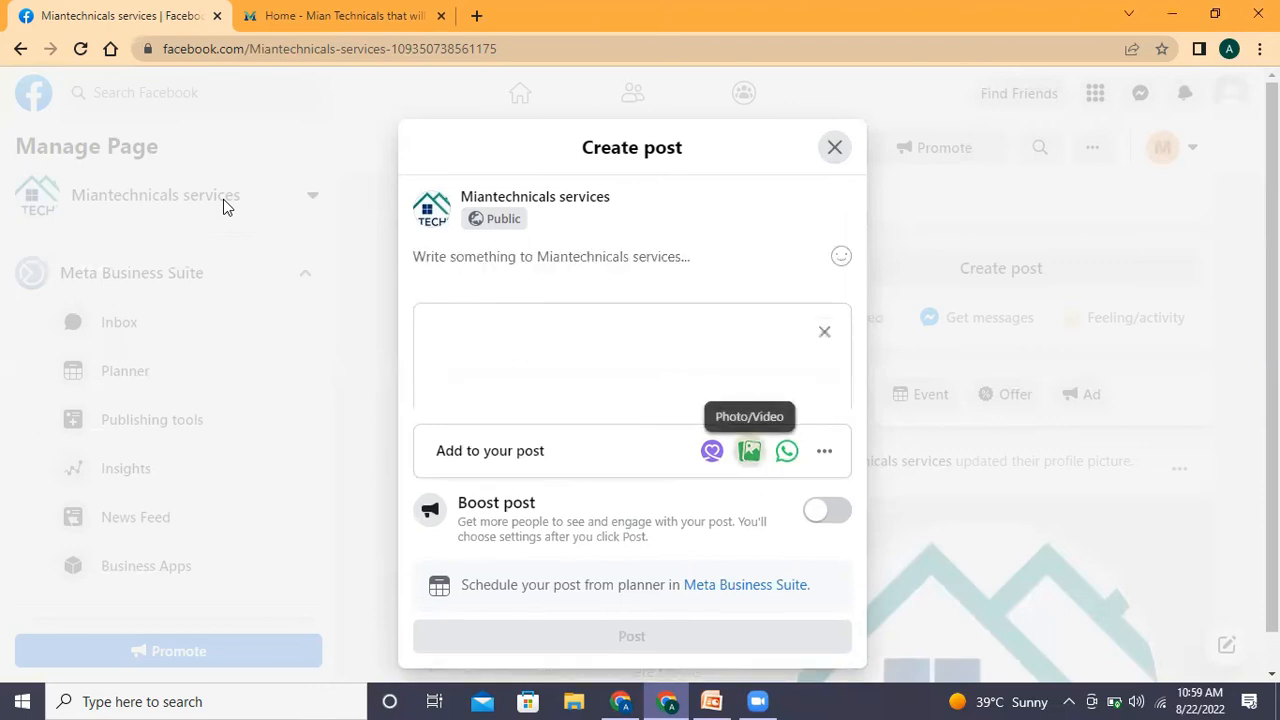
Write the post text "20% Discount for house Painting" with "please visit us" on a second line.
{"action": "left_click", "coordinate": [483, 264]}
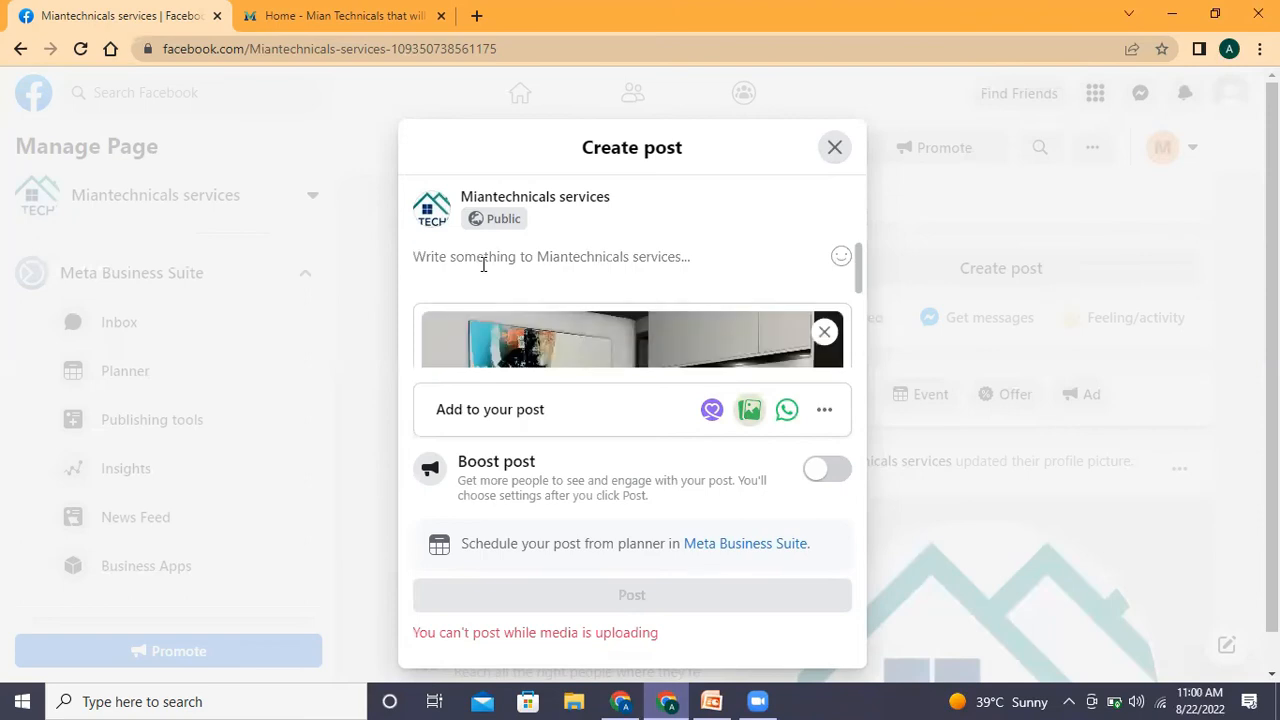
{"action": "type", "text": "20"}
{"action": "type", "text": "%"}
{"action": "type", "text": " o"}
{"action": "key", "text": "BackSpace"}
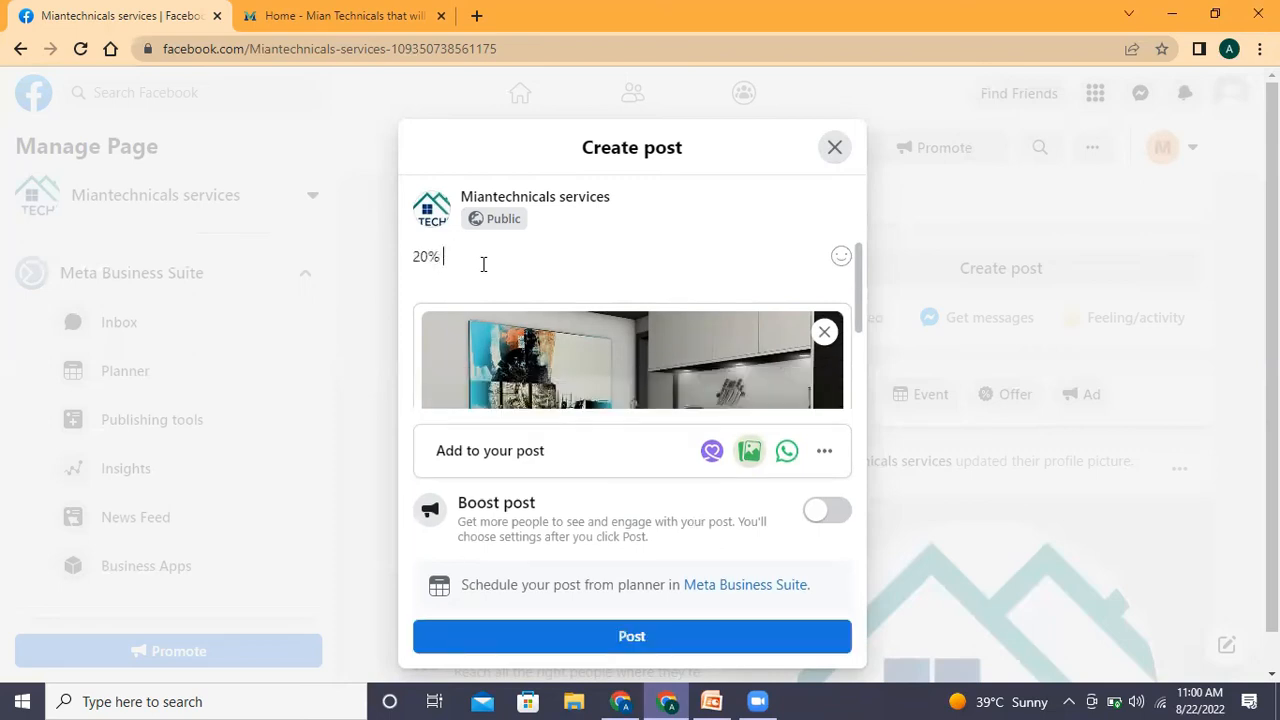
{"action": "type", "text": "Discount for house Paint"}
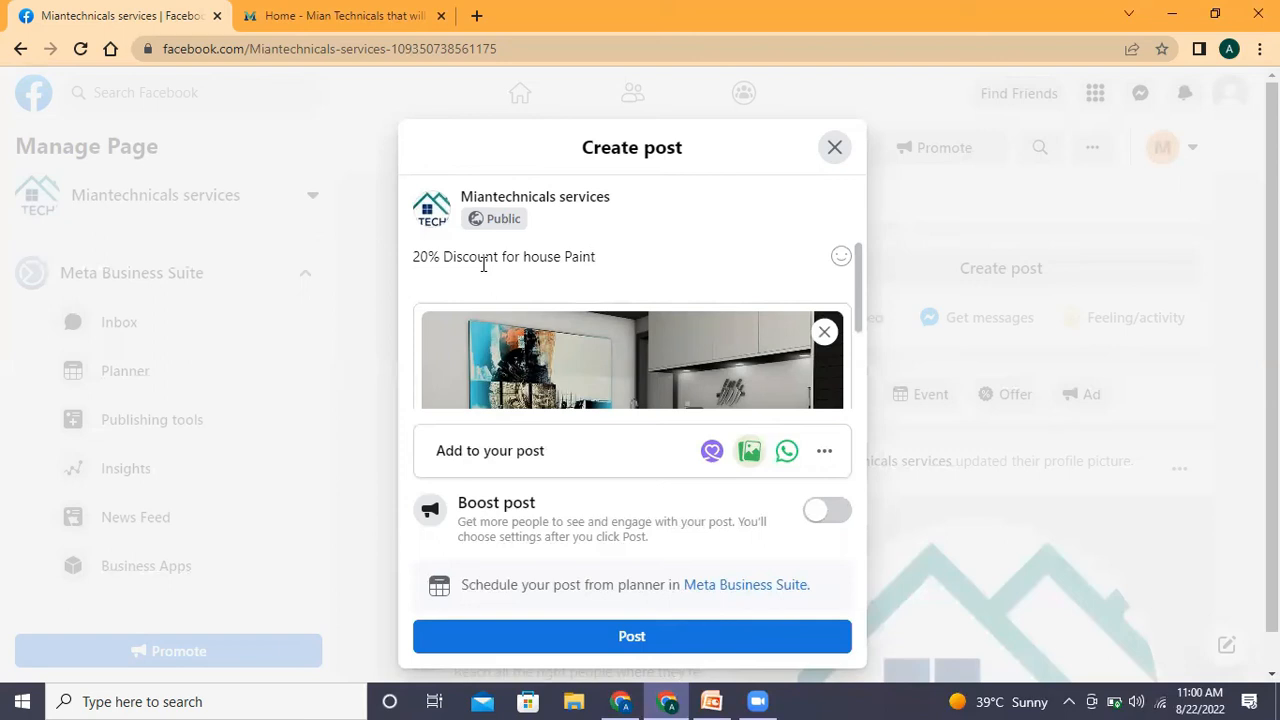
{"action": "type", "text": "ing"}
{"action": "key", "text": "Tab"}
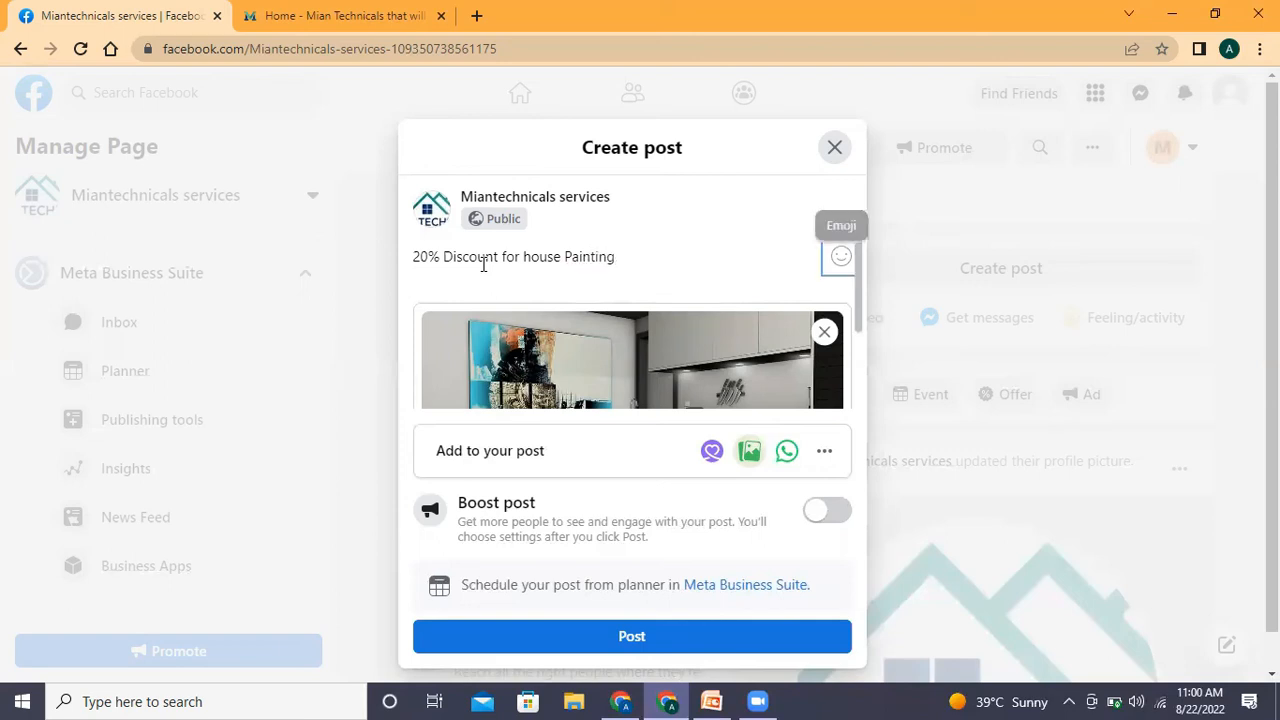
{"action": "left_click", "coordinate": [425, 287]}
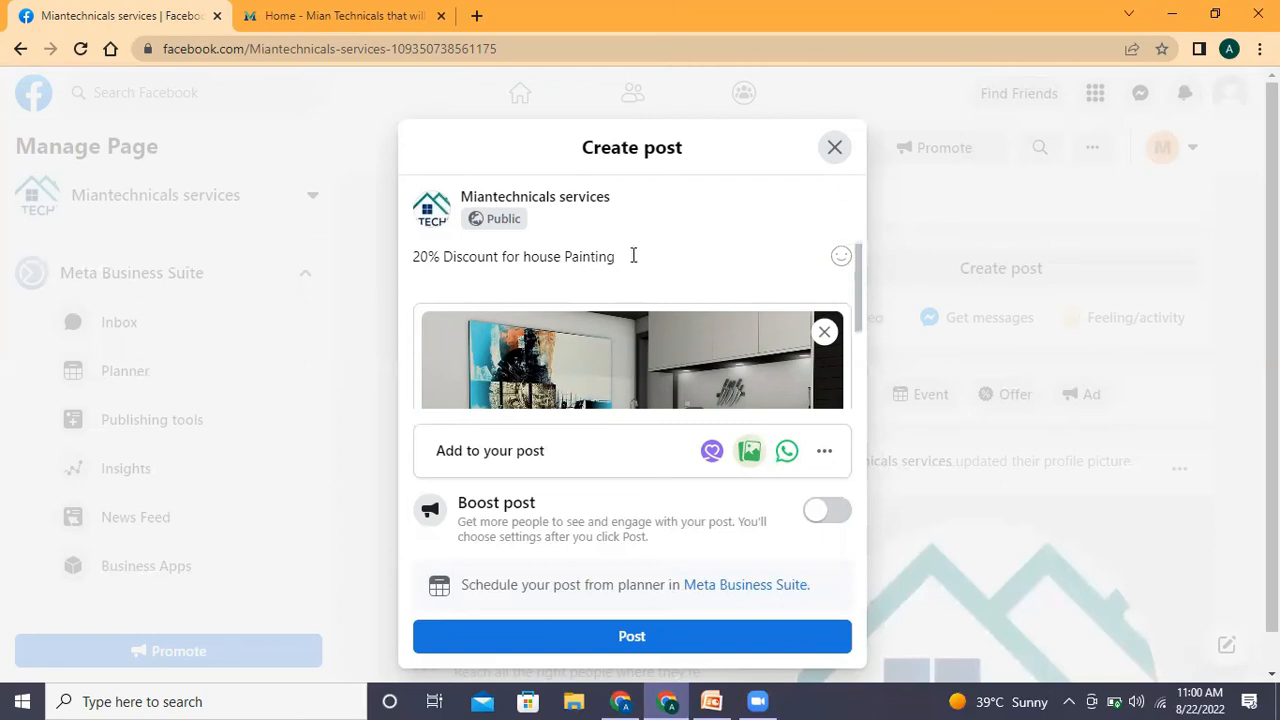
{"action": "key", "text": "Return"}
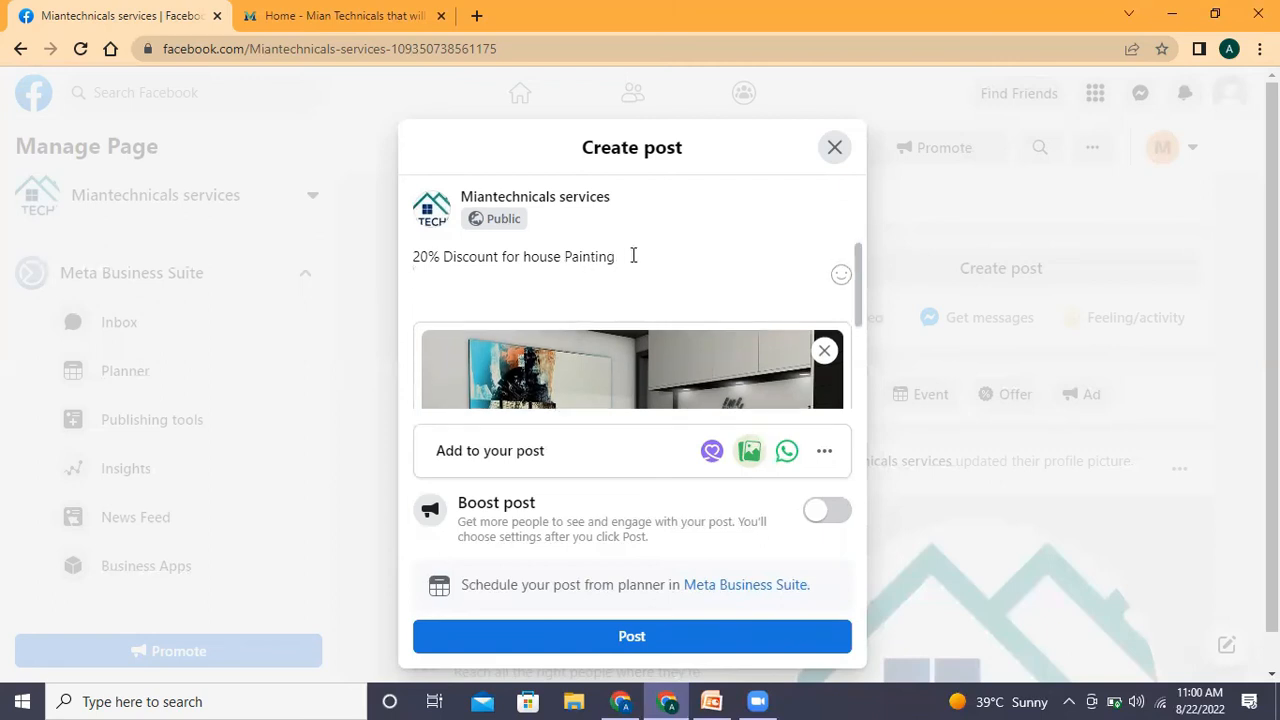
{"action": "type", "text": "please visit us"}
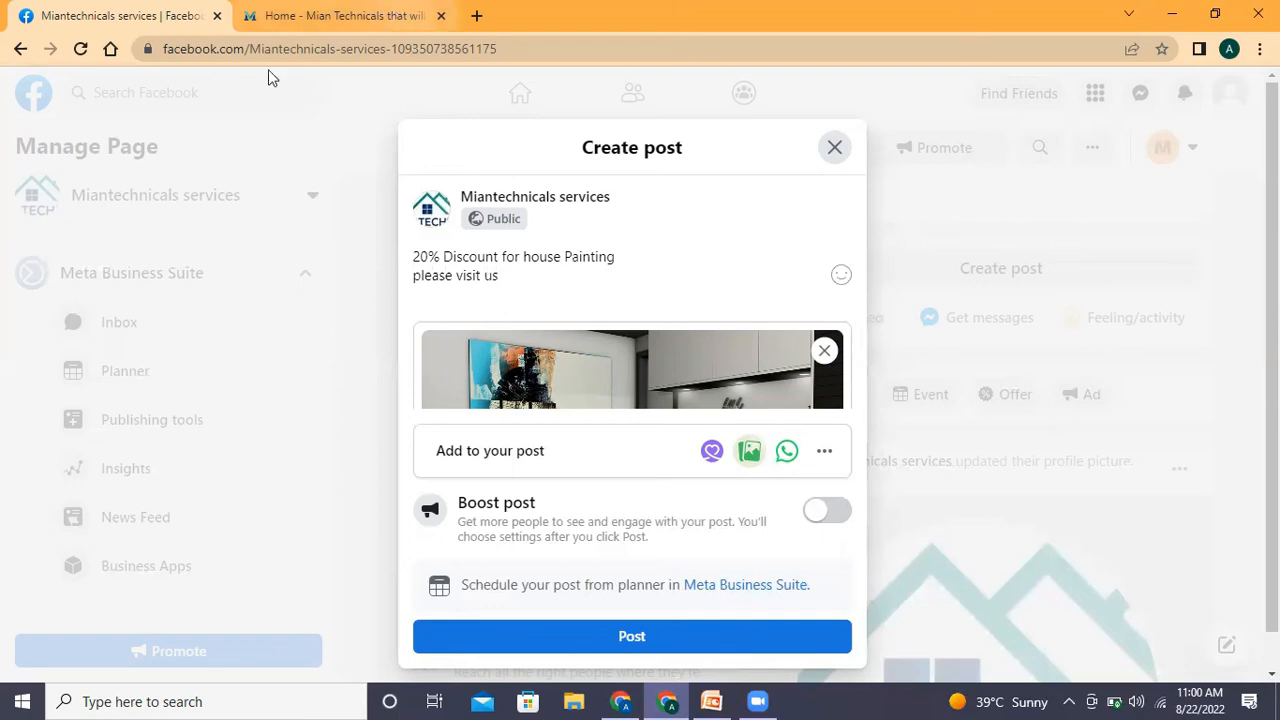
{"action": "left_click", "coordinate": [335, 15]}
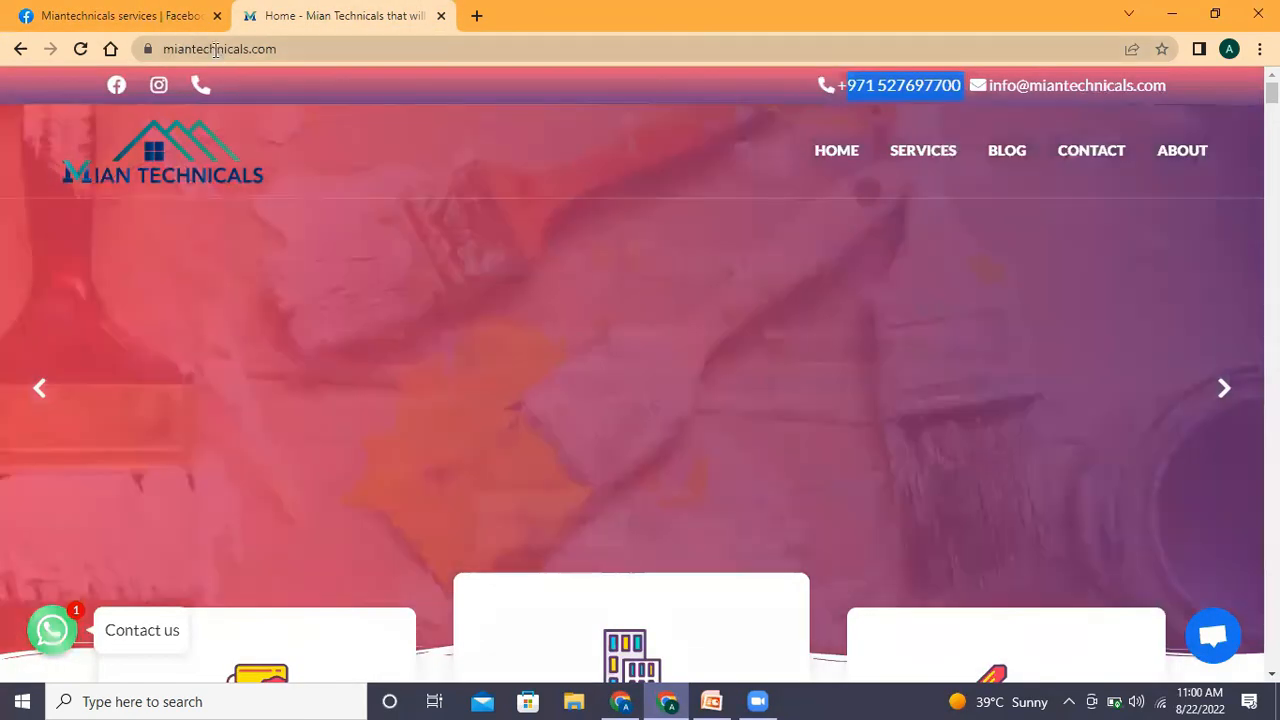
{"action": "left_click", "coordinate": [215, 50]}
{"action": "triple_click", "coordinate": [215, 50]}
{"action": "right_click", "coordinate": [214, 52]}
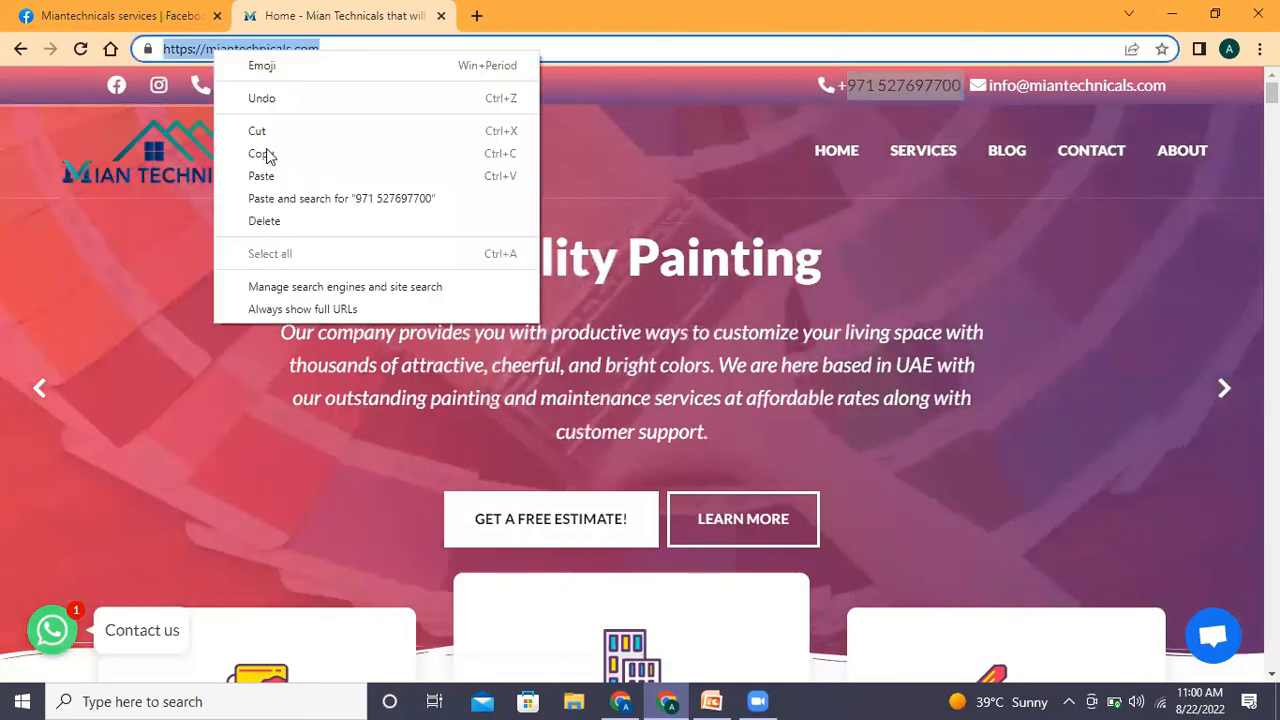
{"action": "left_click", "coordinate": [89, 12]}
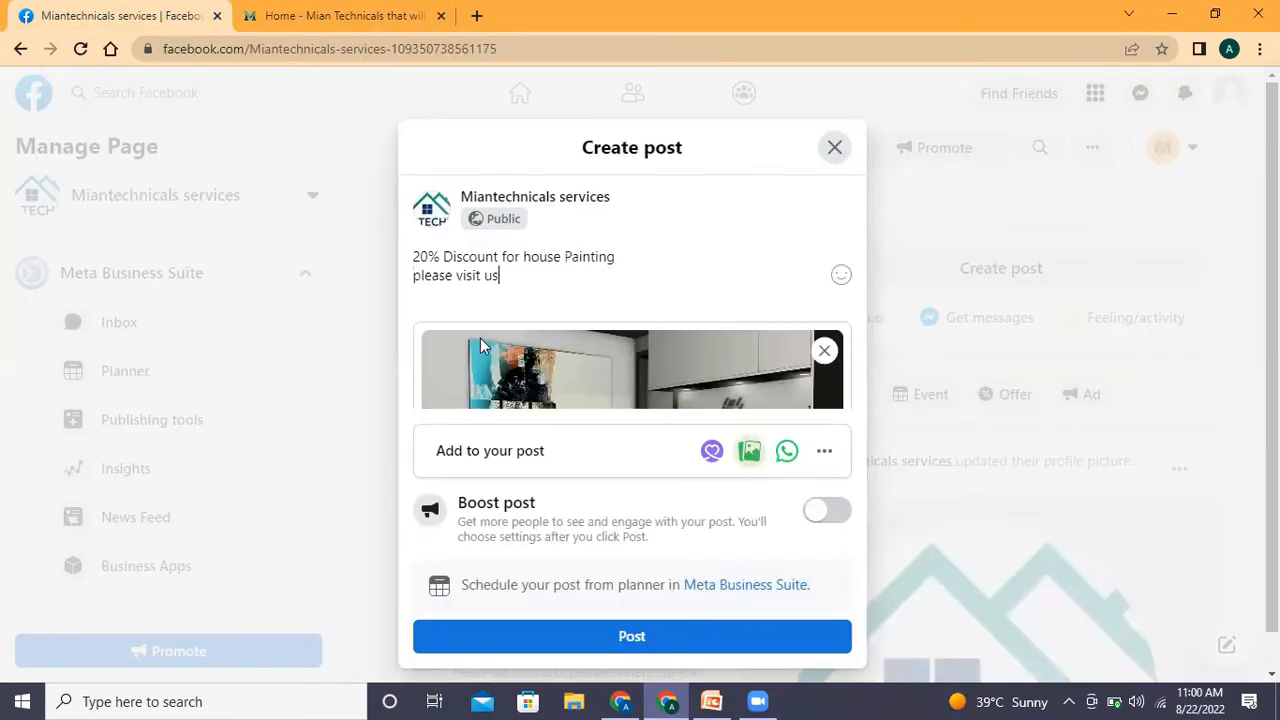
{"action": "right_click", "coordinate": [515, 285]}
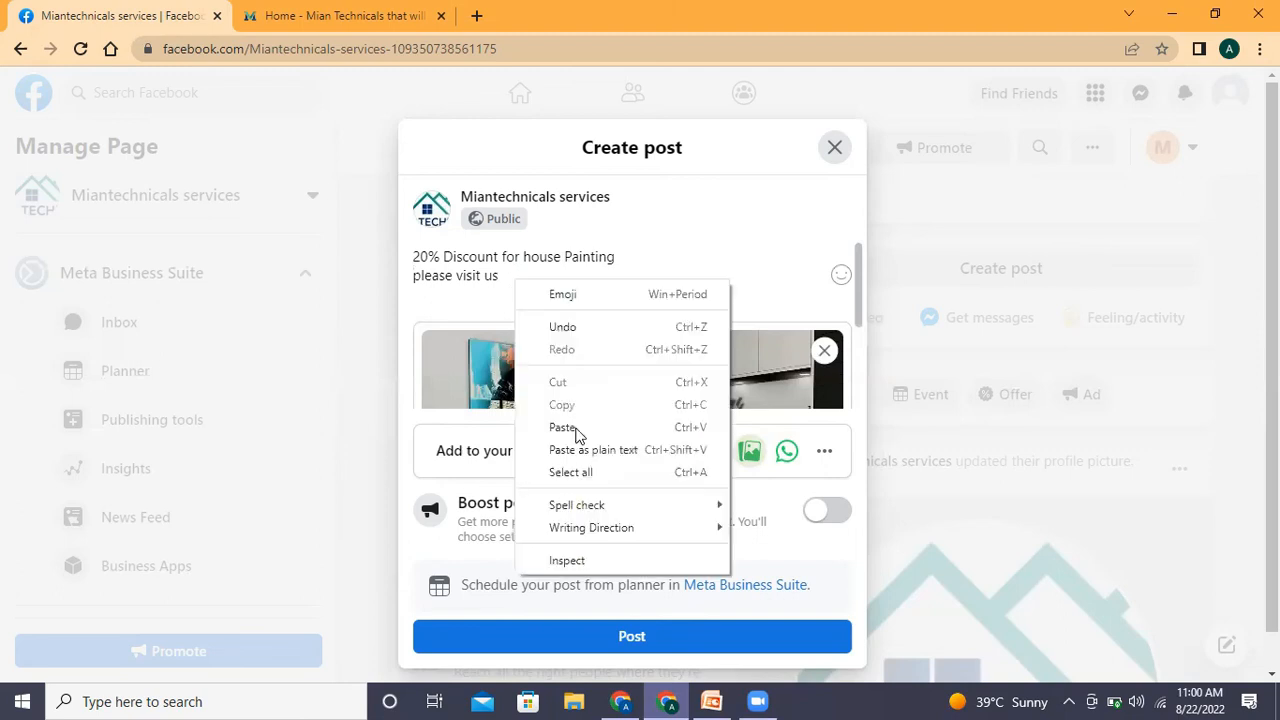
{"action": "key", "text": "Return"}
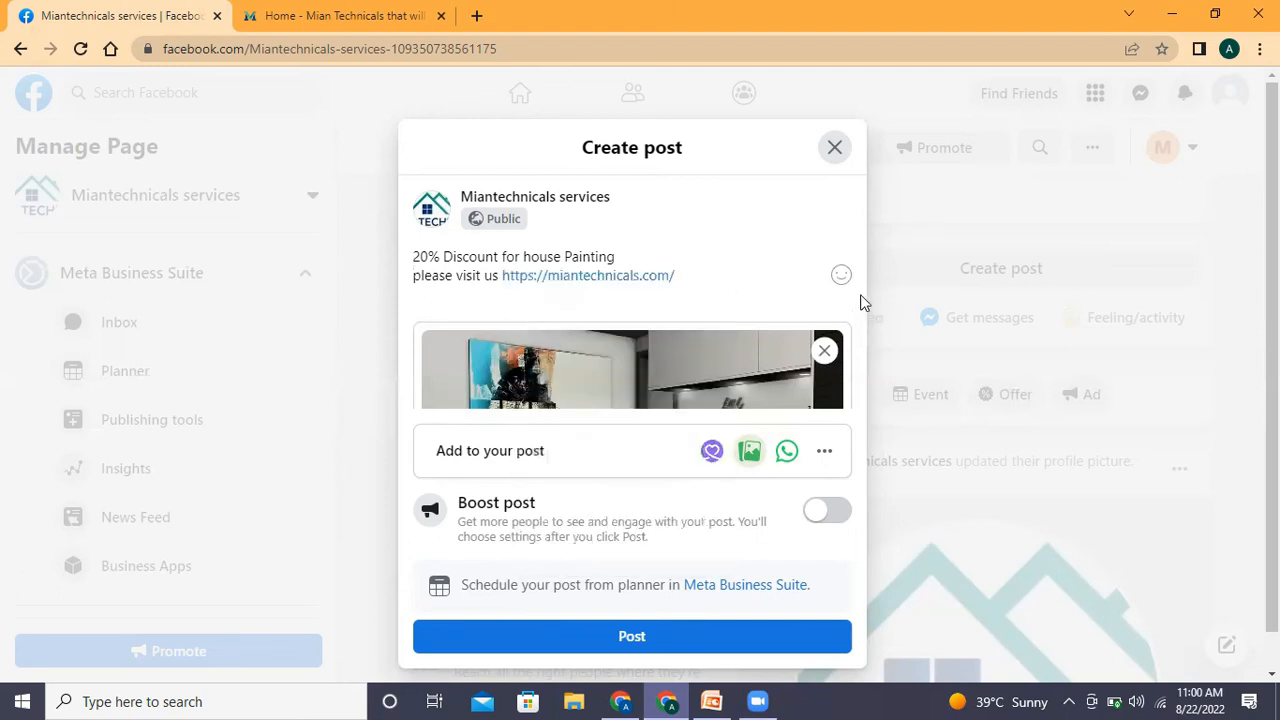
{"action": "left_click_drag", "start_coordinate": [858, 322], "coordinate": [875, 425]}
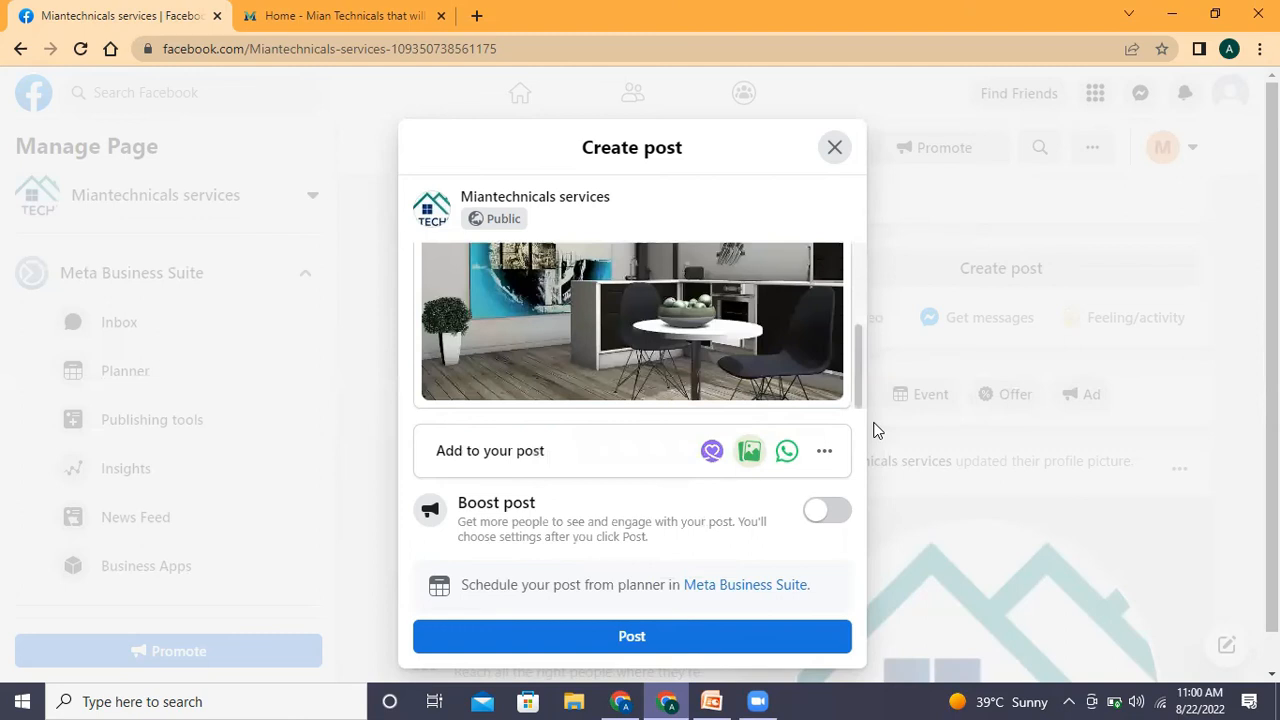
{"action": "left_click", "coordinate": [660, 648]}
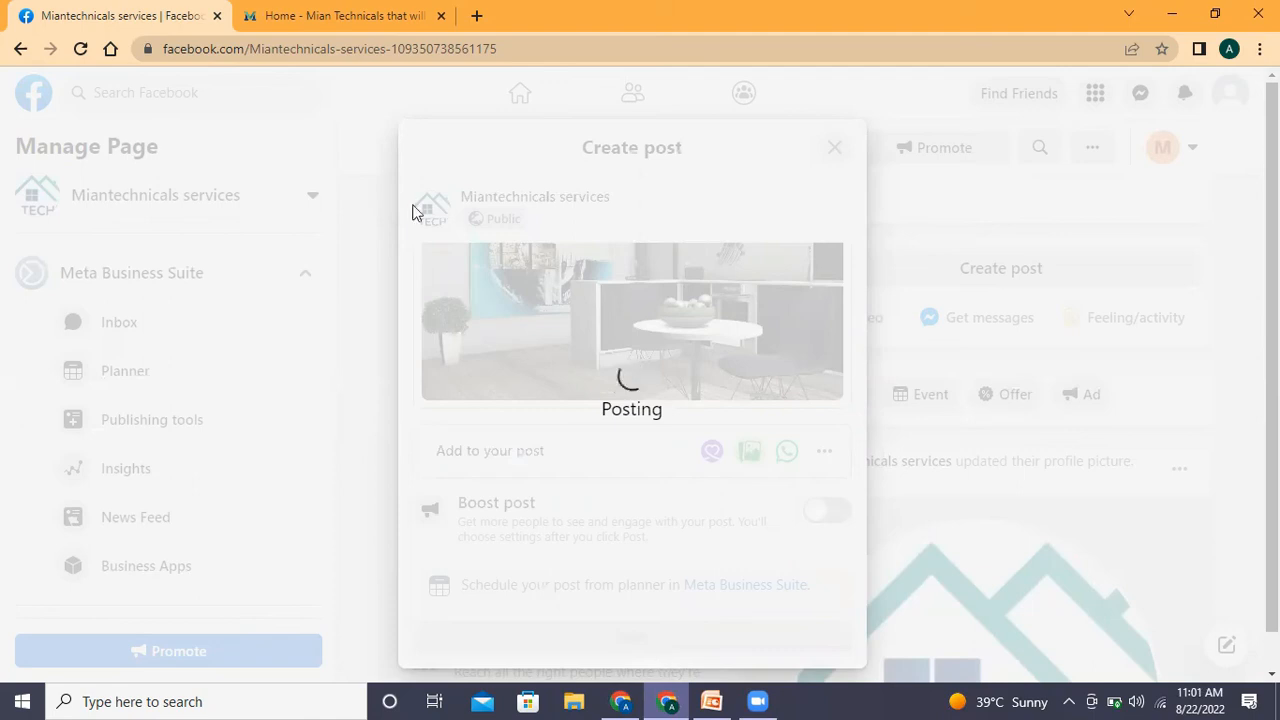
Copy the Facebook Page's web address and open it in a new browser tab.
{"action": "double_click", "coordinate": [290, 45]}
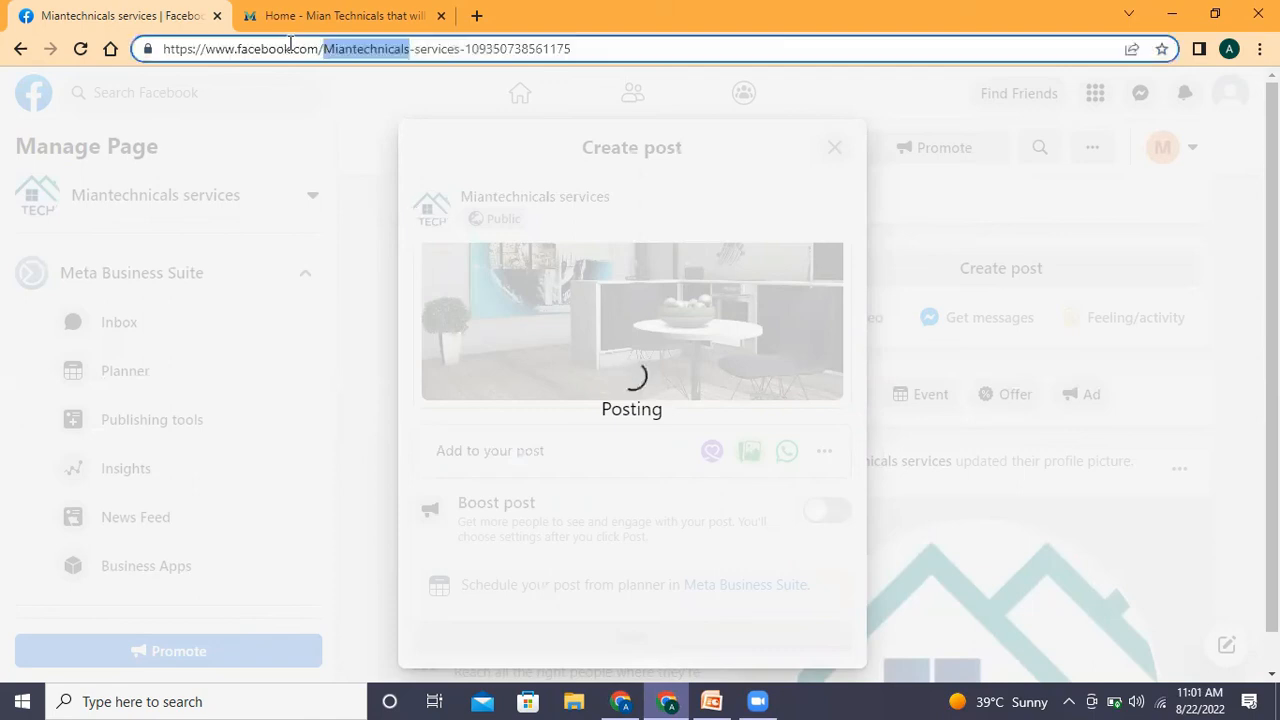
{"action": "triple_click", "coordinate": [290, 47]}
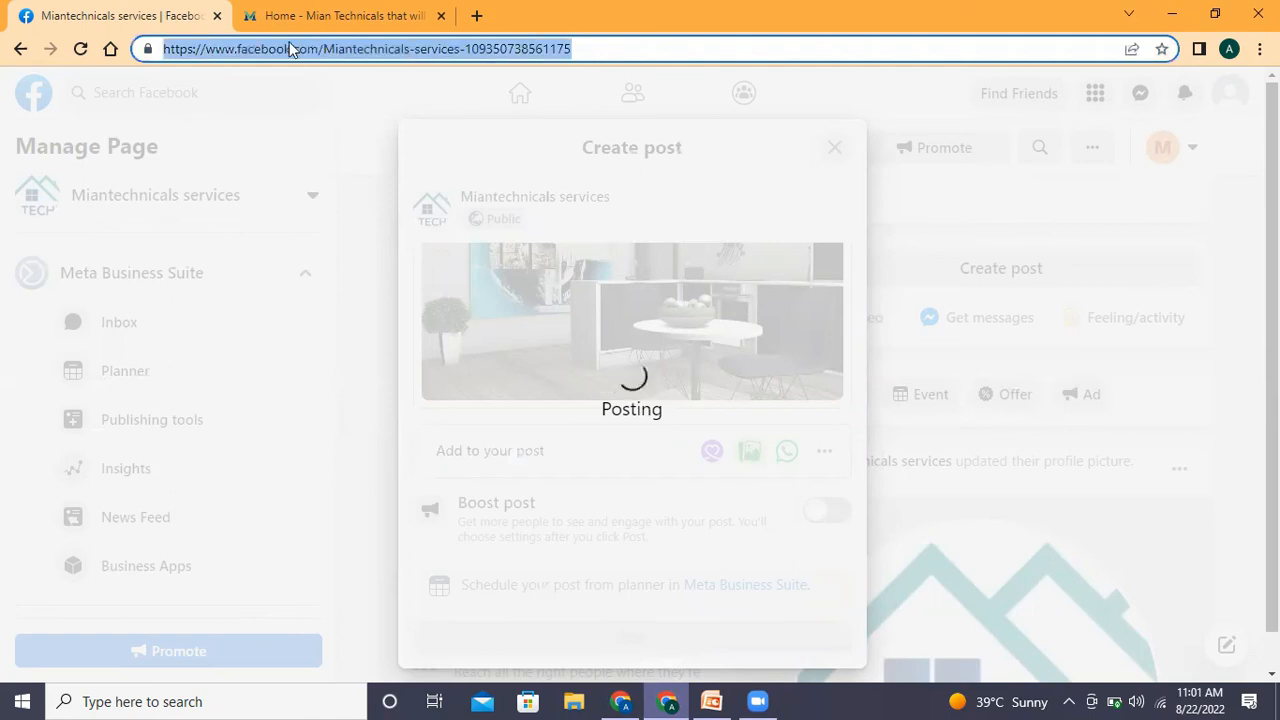
{"action": "right_click", "coordinate": [290, 47]}
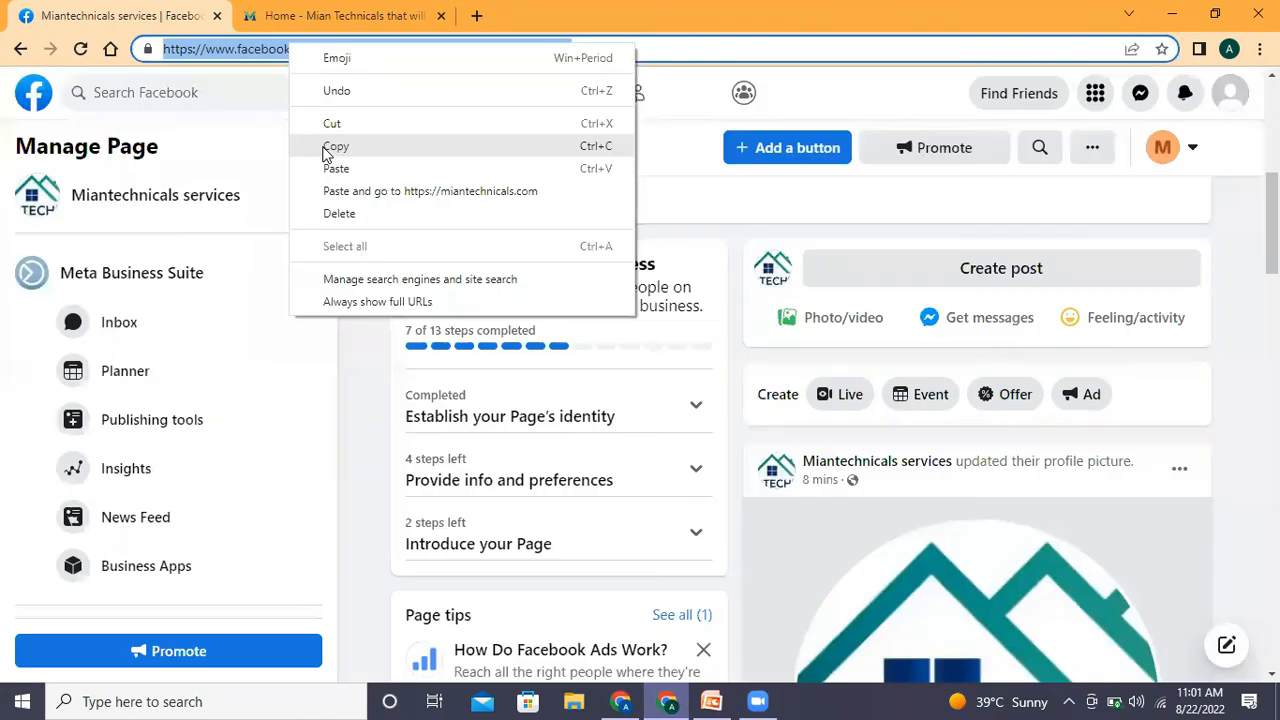
{"action": "left_click", "coordinate": [357, 8]}
{"action": "left_click", "coordinate": [477, 16]}
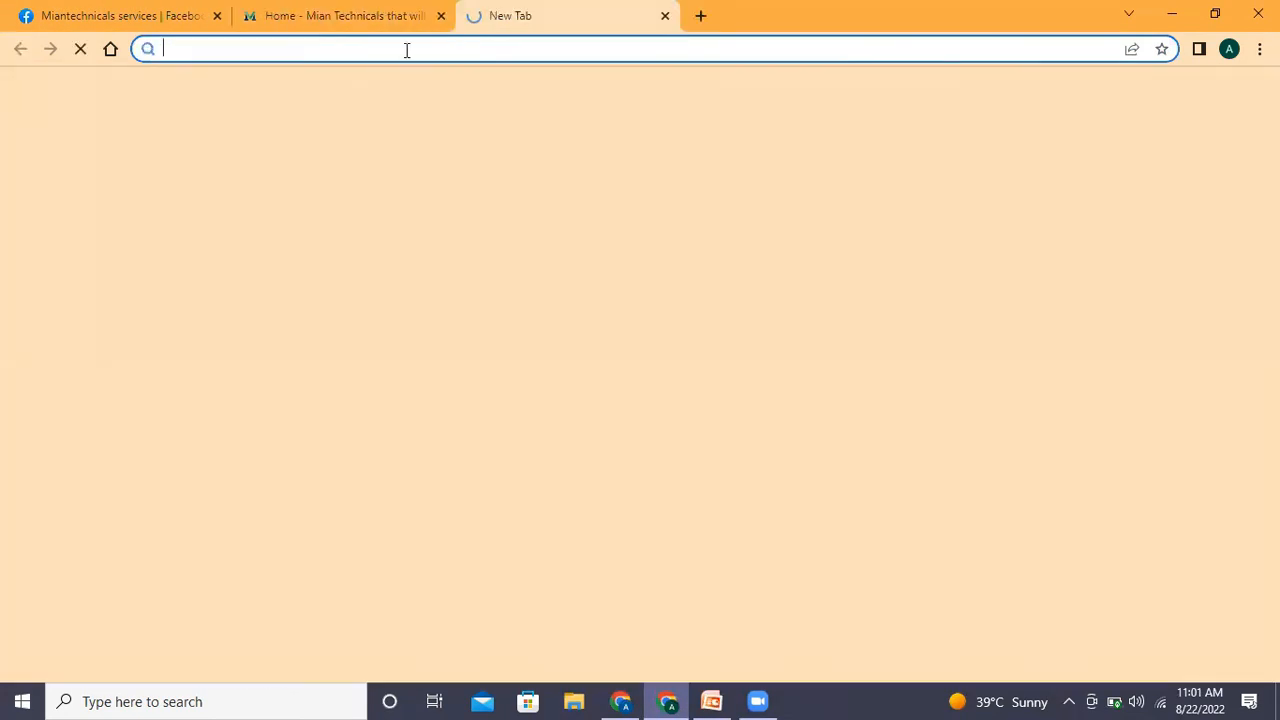
{"action": "right_click", "coordinate": [405, 51]}
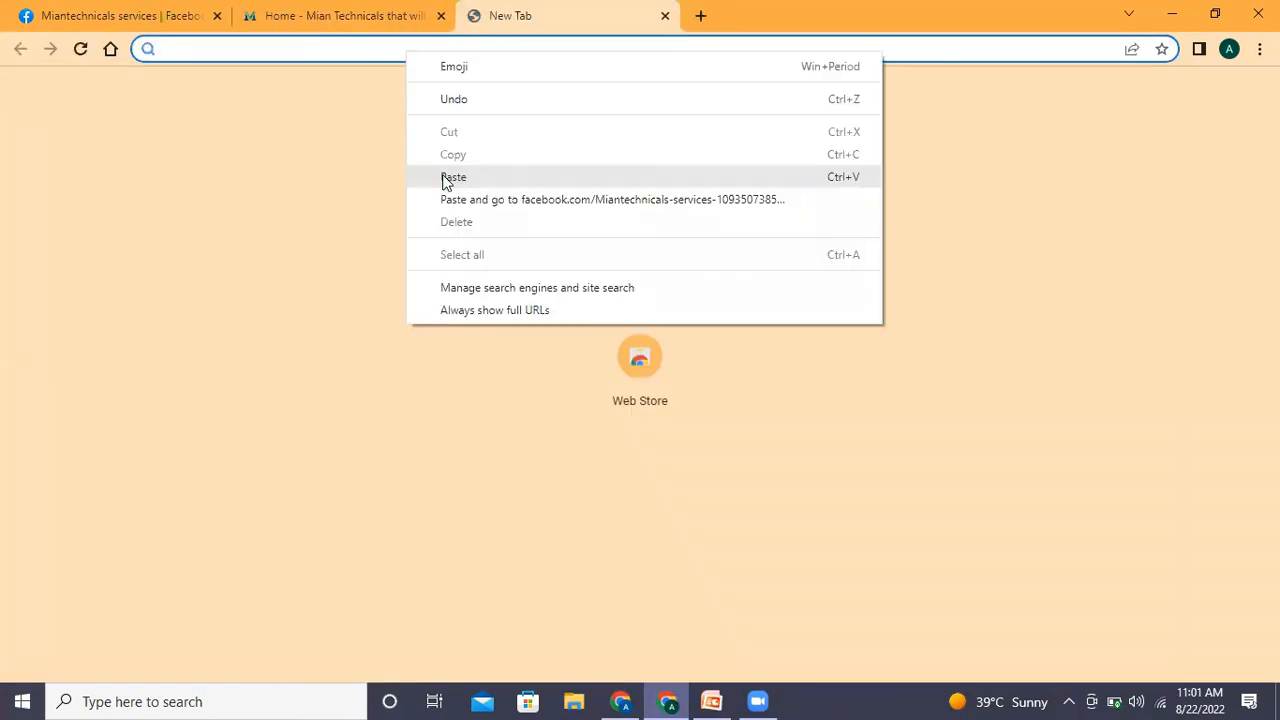
{"action": "left_click", "coordinate": [446, 181]}
{"action": "key", "text": "Return"}
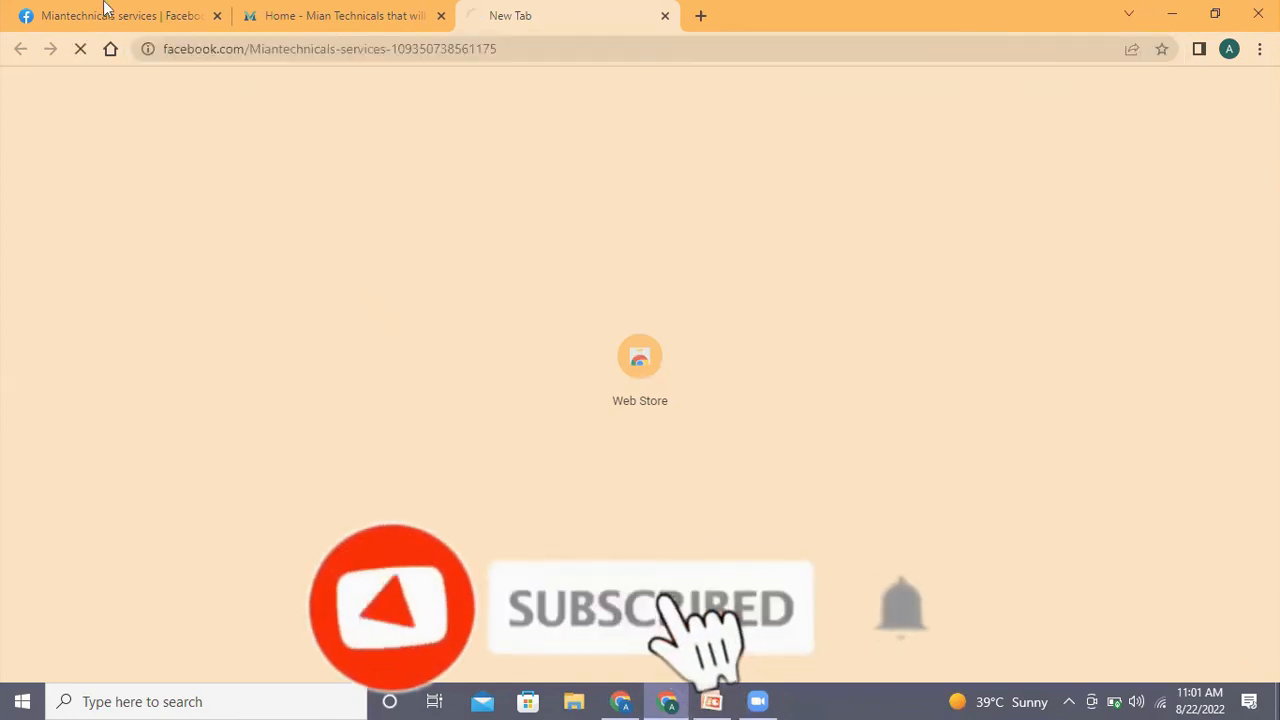
Examine the published house painting discount post in the original Page tab, and return to the newly opened Page tab.
{"action": "left_click", "coordinate": [108, 10]}
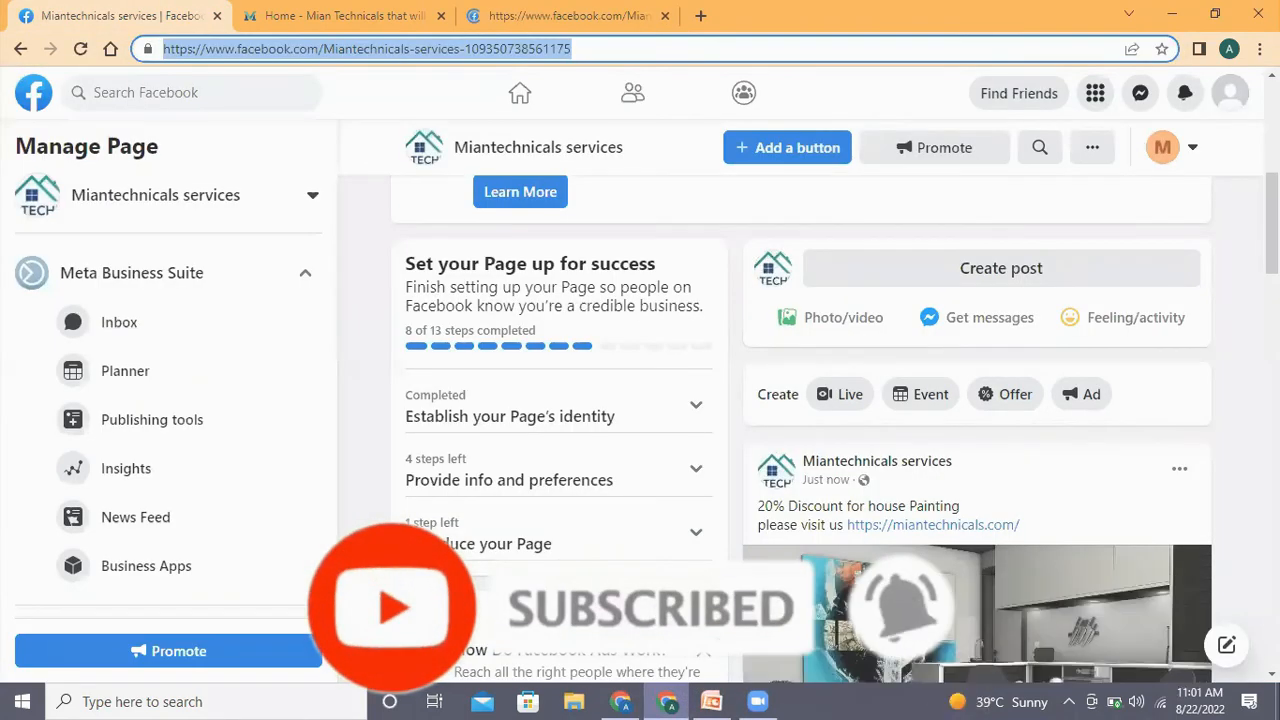
{"action": "scroll", "coordinate": [977, 430], "scroll_direction": "down", "scroll_amount": 2}
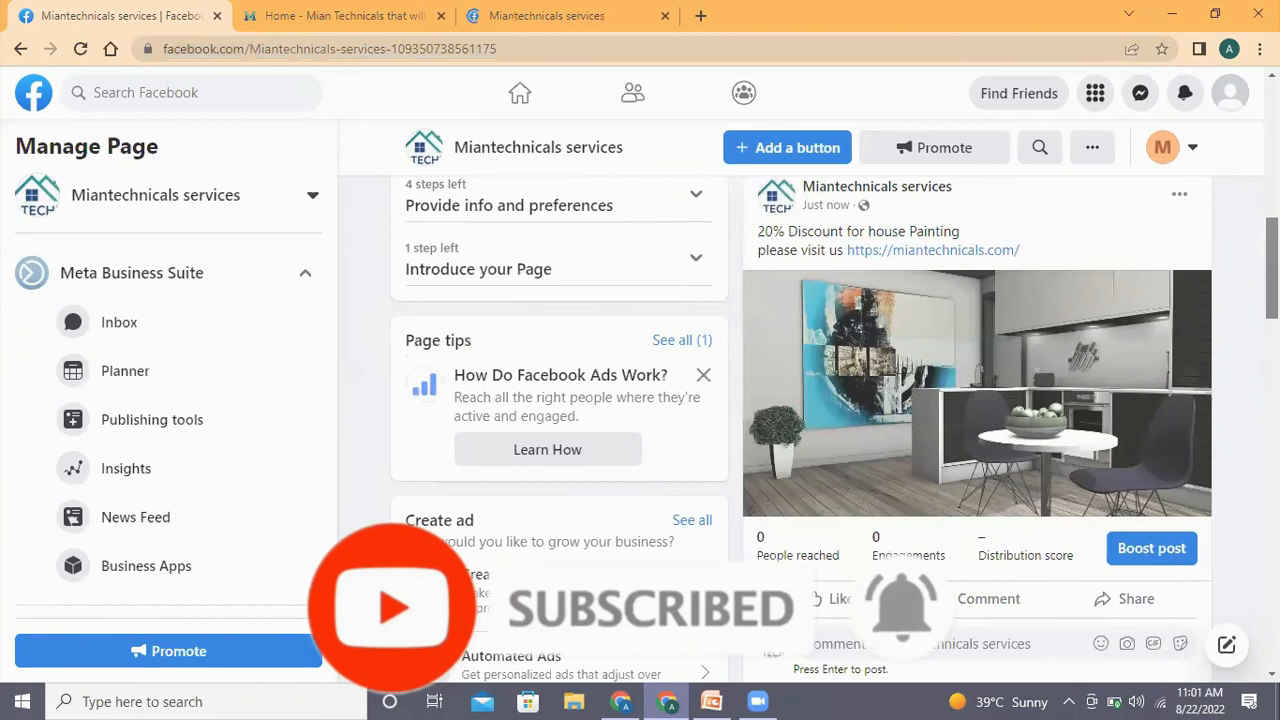
{"action": "scroll", "coordinate": [977, 430], "scroll_direction": "down", "scroll_amount": 1}
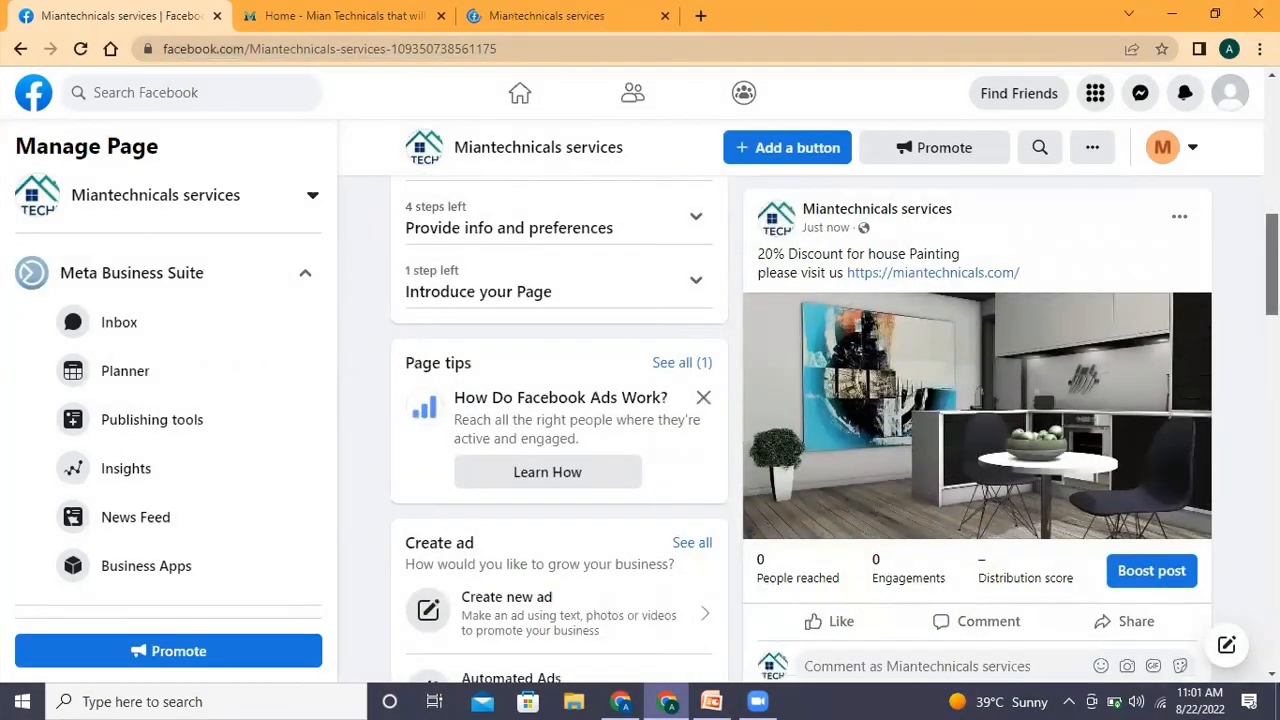
{"action": "scroll", "coordinate": [977, 430], "scroll_direction": "down", "scroll_amount": 1}
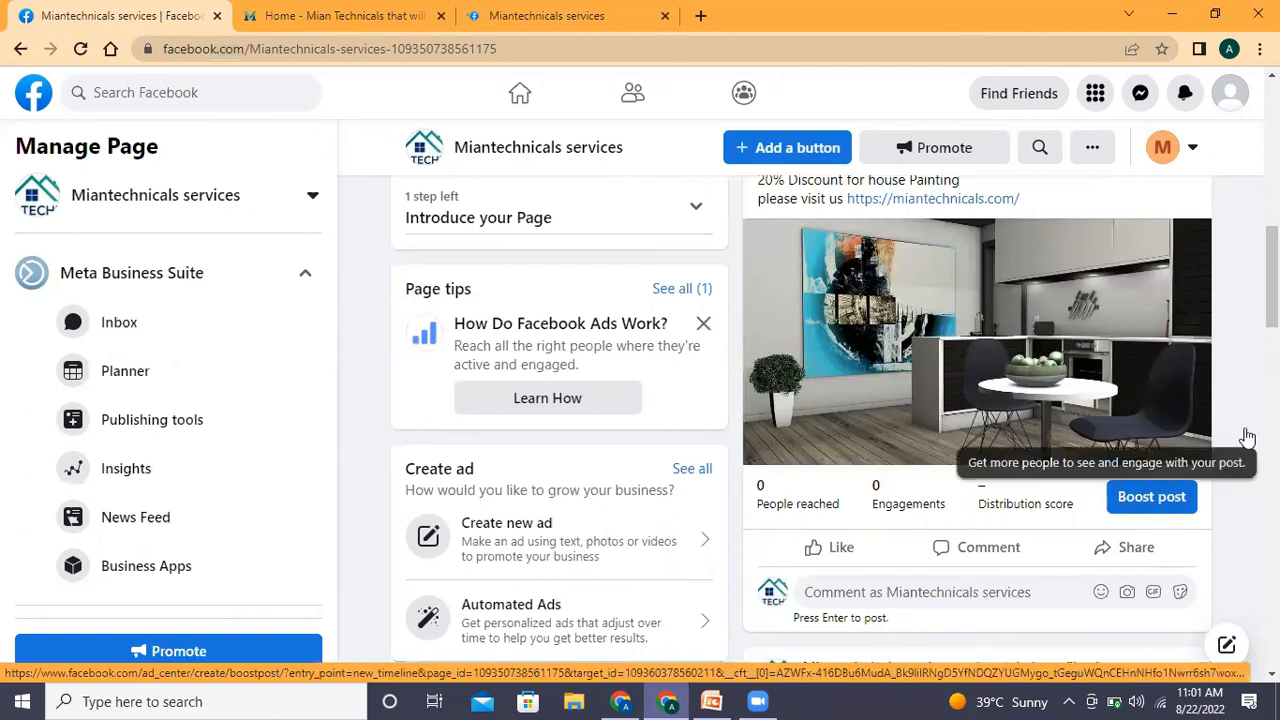
{"action": "scroll", "coordinate": [800, 420], "scroll_direction": "up", "scroll_amount": 2}
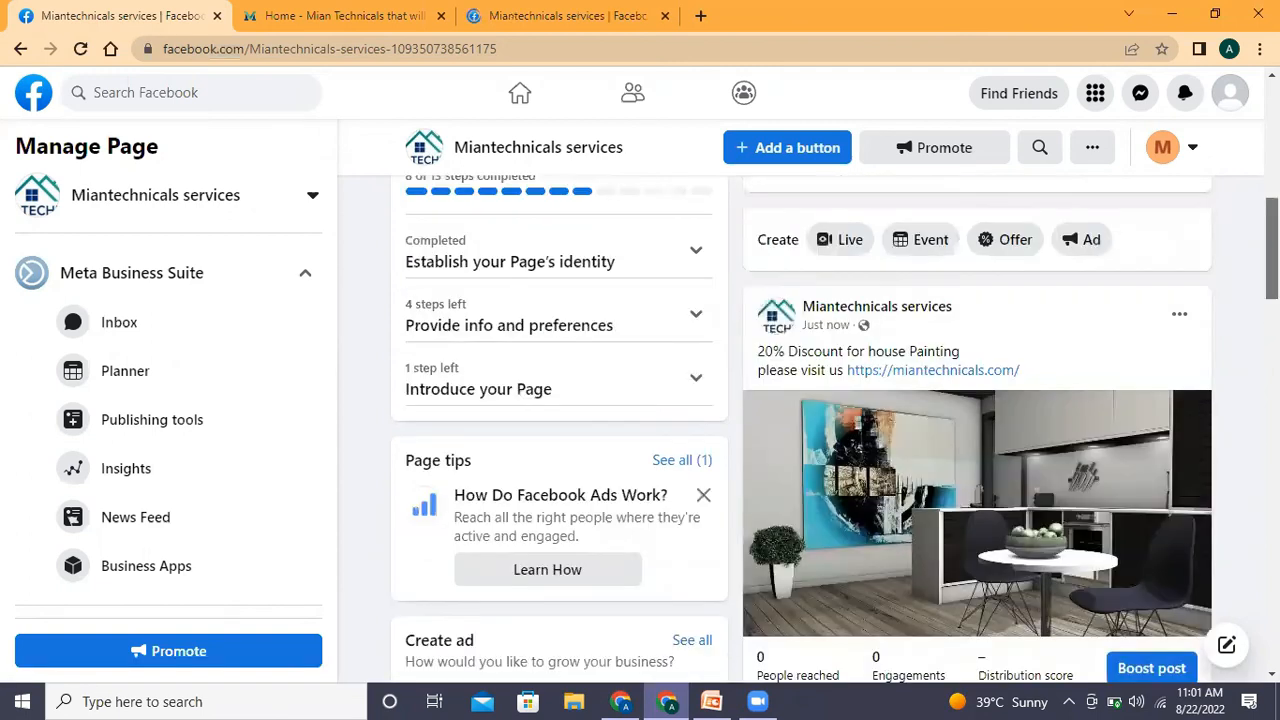
{"action": "scroll", "coordinate": [977, 430], "scroll_direction": "up", "scroll_amount": 1}
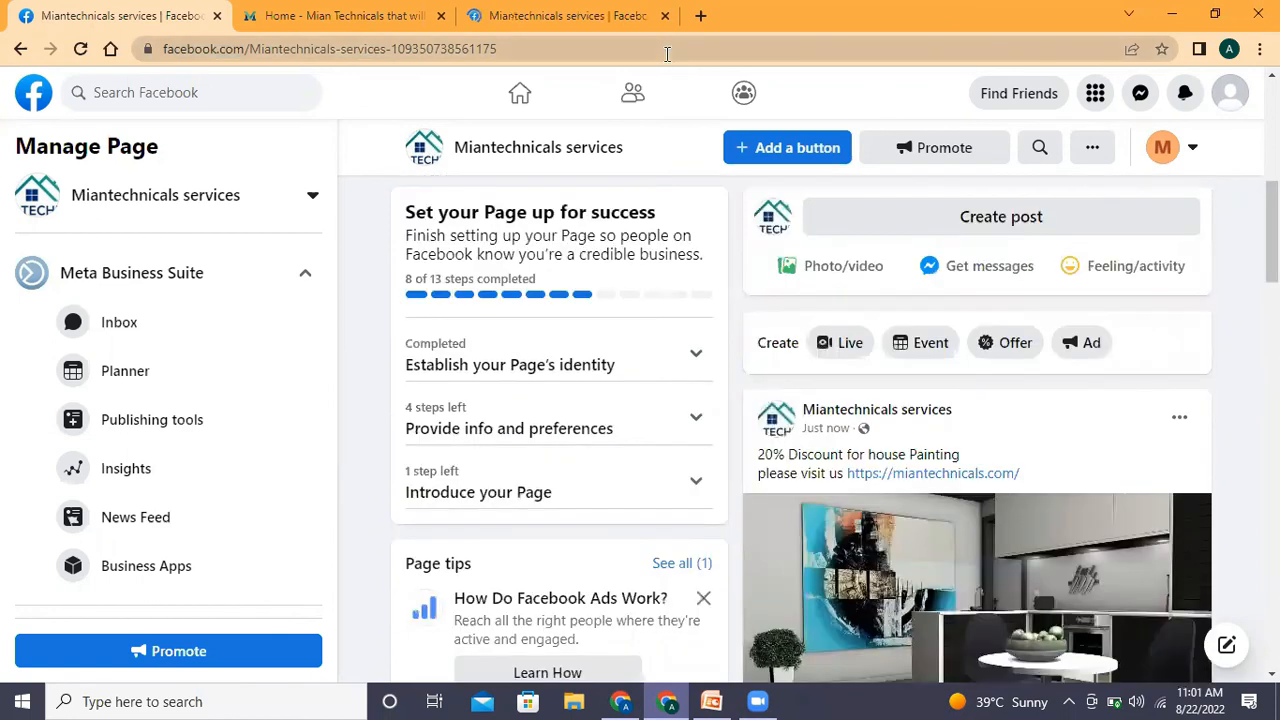
{"action": "left_click", "coordinate": [605, 14]}
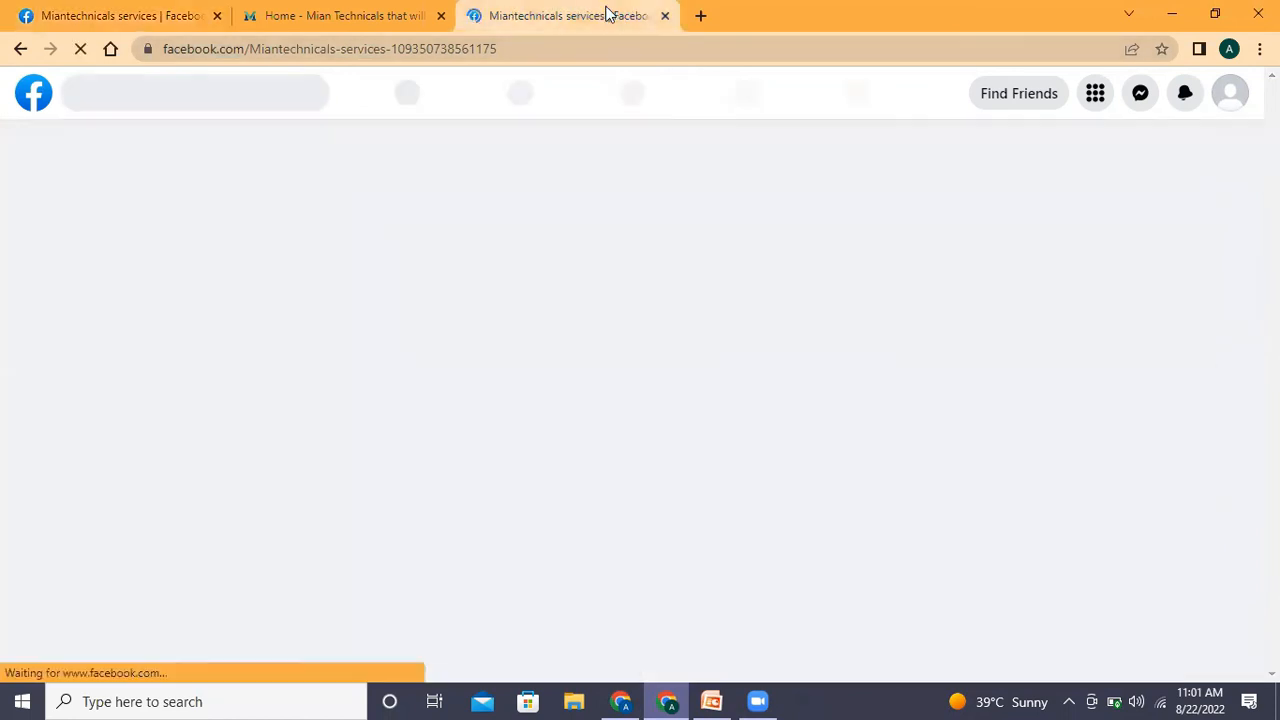
Examine the Page's header, setup checklist, house painting discount post and profile picture update in the original Page tab.
{"action": "left_click", "coordinate": [140, 10]}
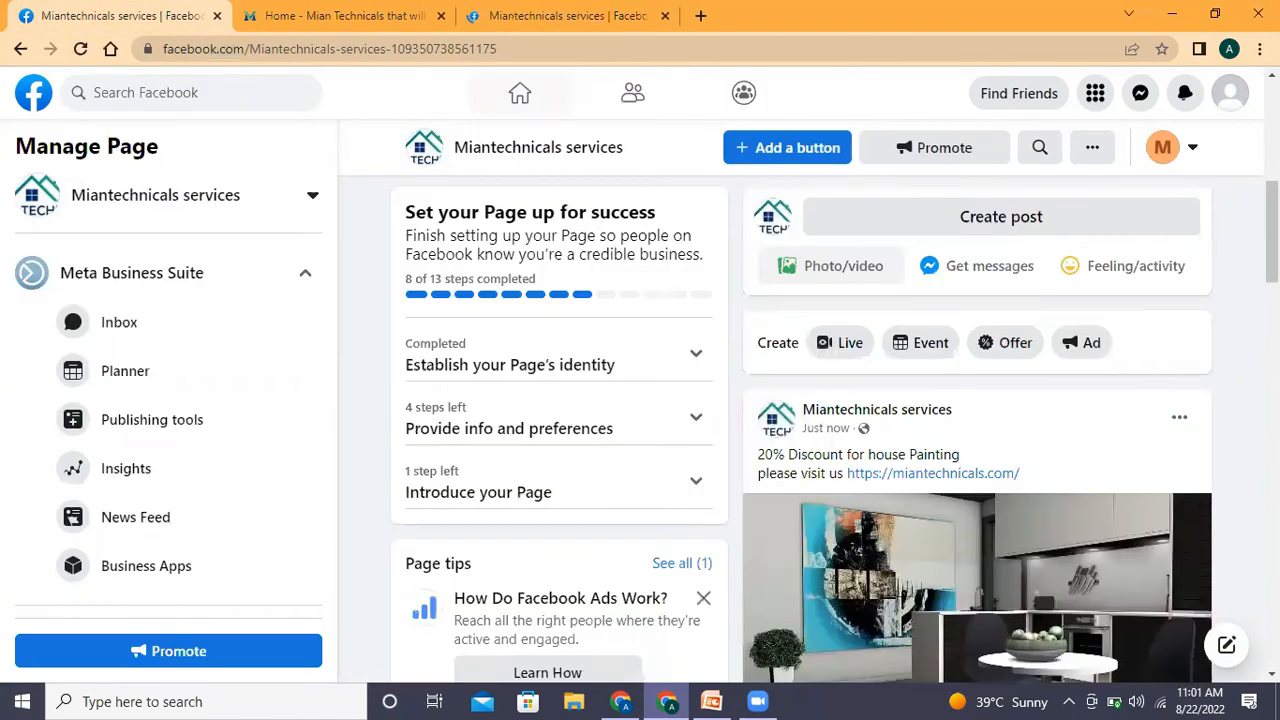
{"action": "scroll", "coordinate": [800, 400], "scroll_direction": "up", "scroll_amount": 3}
{"action": "scroll", "coordinate": [800, 400], "scroll_direction": "up", "scroll_amount": 3}
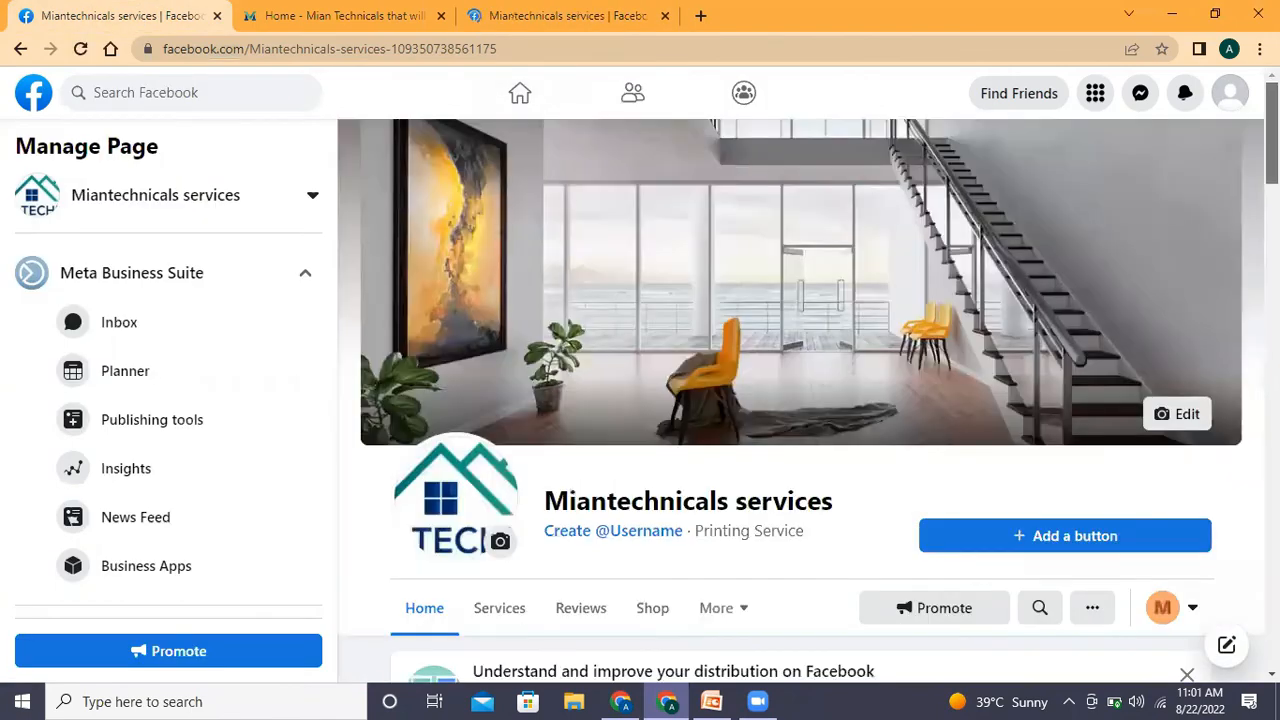
{"action": "scroll", "coordinate": [800, 400], "scroll_direction": "down", "scroll_amount": 4}
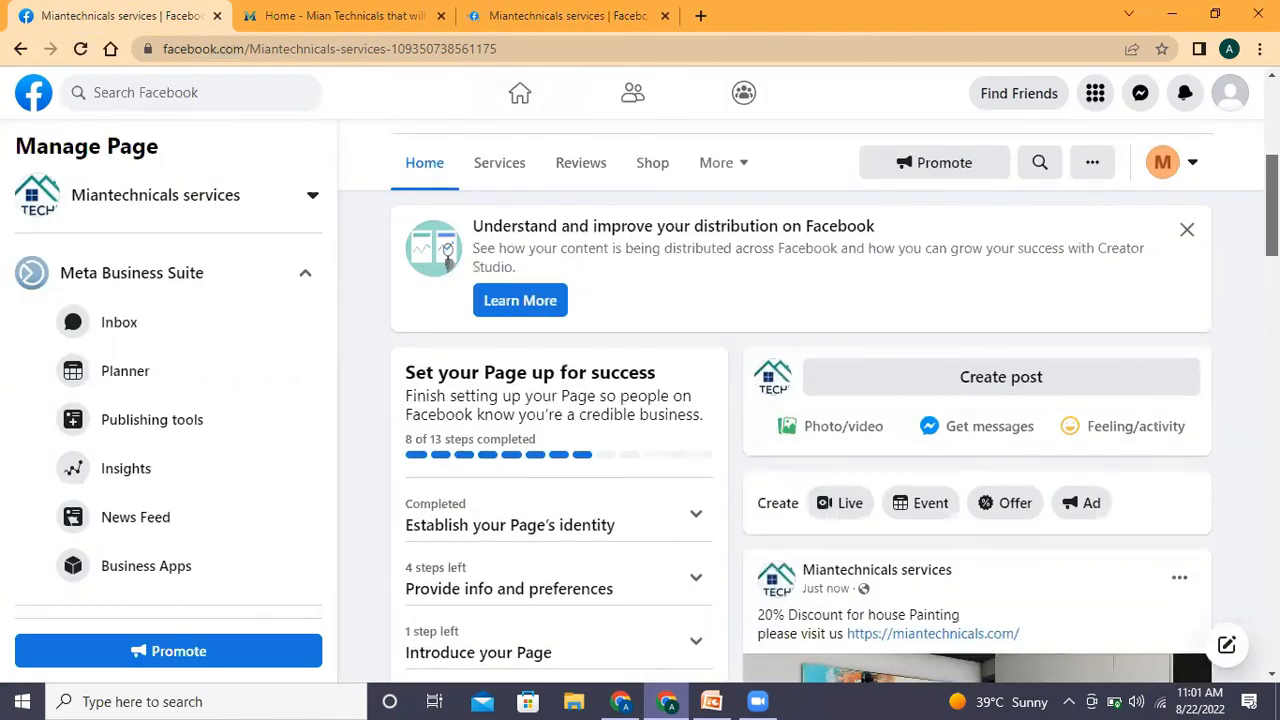
{"action": "scroll", "coordinate": [800, 400], "scroll_direction": "down", "scroll_amount": 4}
{"action": "scroll", "coordinate": [800, 400], "scroll_direction": "down", "scroll_amount": 4}
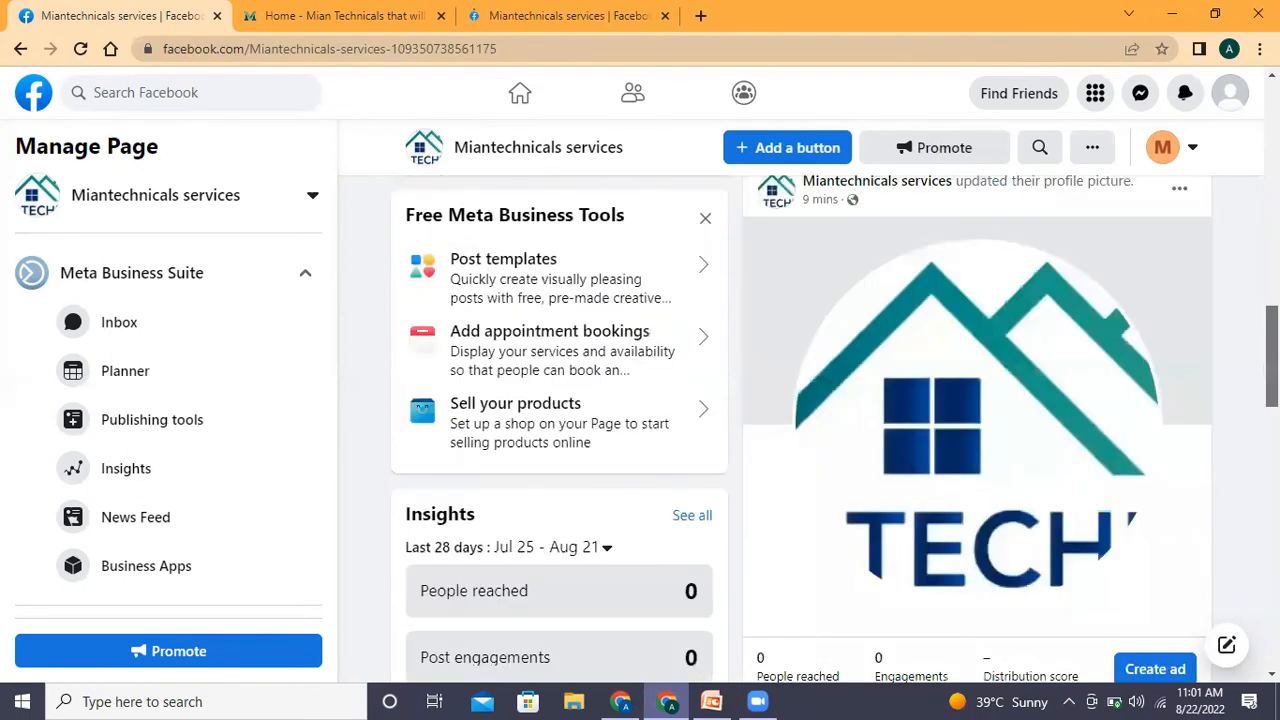
{"action": "scroll", "coordinate": [800, 400], "scroll_direction": "down", "scroll_amount": 3}
{"action": "scroll", "coordinate": [447, 598], "scroll_direction": "up", "scroll_amount": 10}
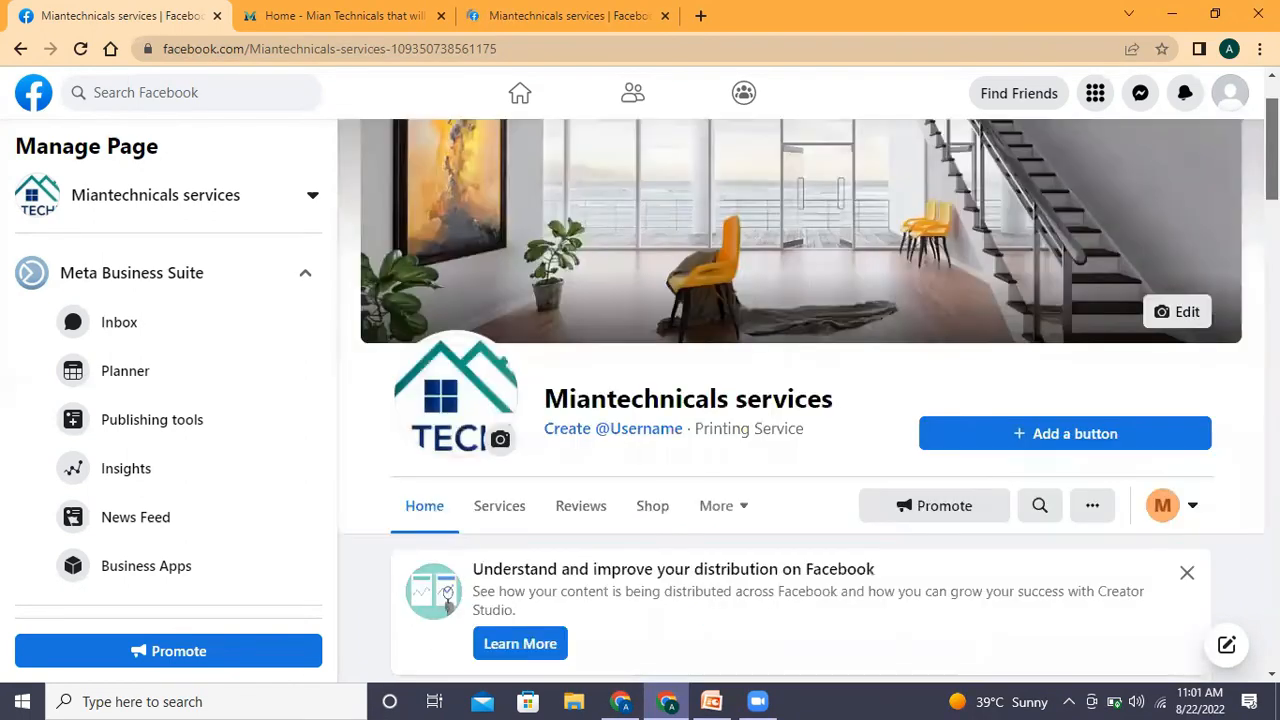
{"action": "scroll", "coordinate": [447, 598], "scroll_direction": "down", "scroll_amount": 5}
{"action": "scroll", "coordinate": [800, 420], "scroll_direction": "down", "scroll_amount": 1}
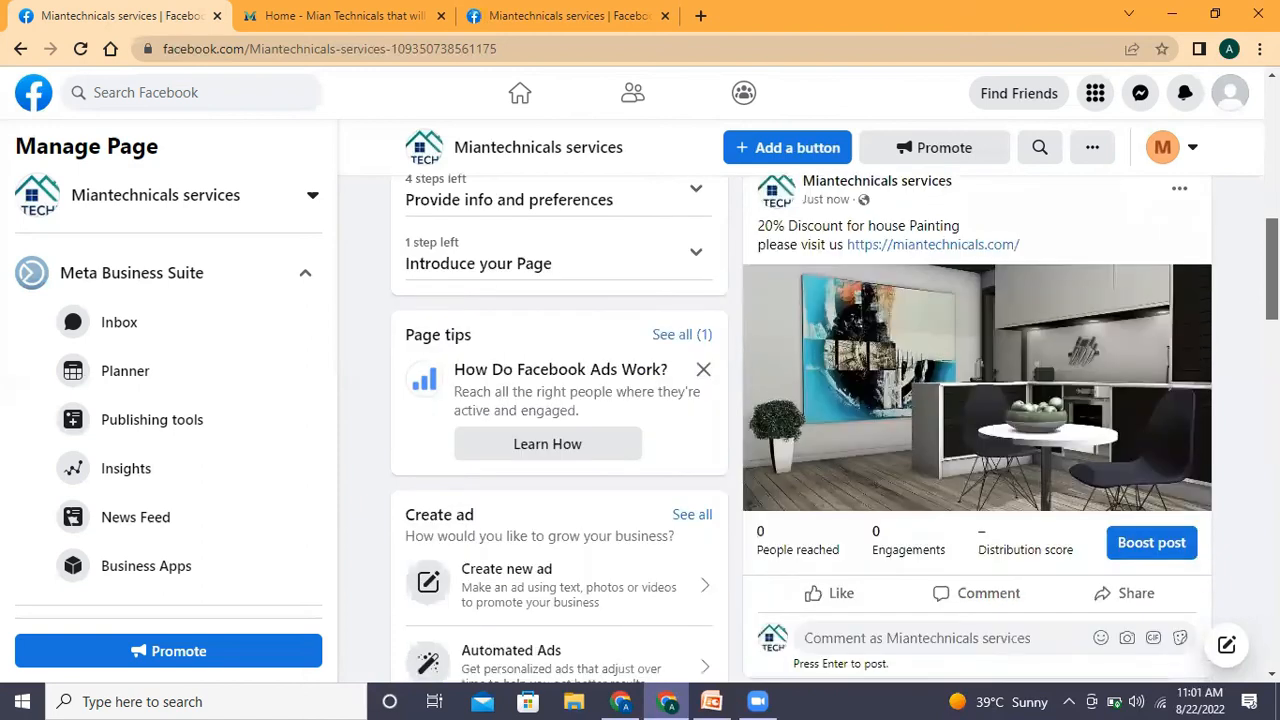
{"action": "scroll", "coordinate": [449, 300], "scroll_direction": "up", "scroll_amount": 5}
{"action": "scroll", "coordinate": [448, 298], "scroll_direction": "down", "scroll_amount": 3}
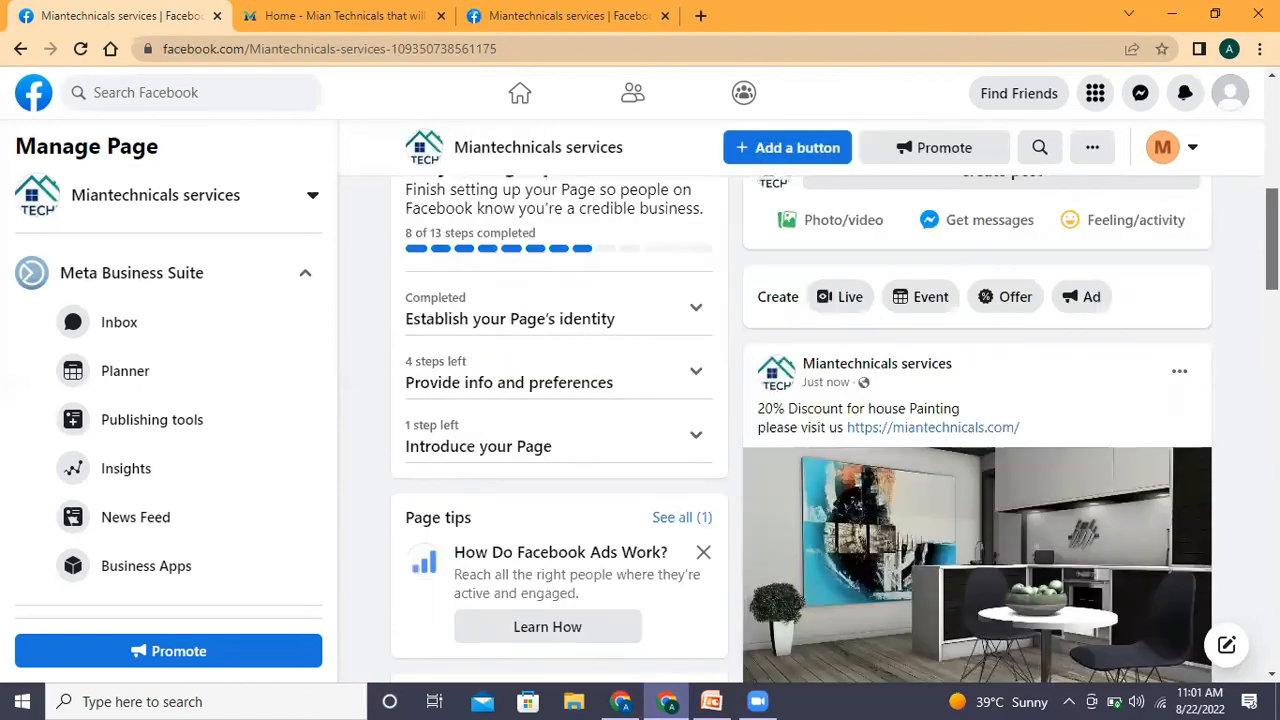
{"action": "scroll", "coordinate": [447, 203], "scroll_direction": "up", "scroll_amount": 2}
{"action": "scroll", "coordinate": [447, 203], "scroll_direction": "down", "scroll_amount": 3}
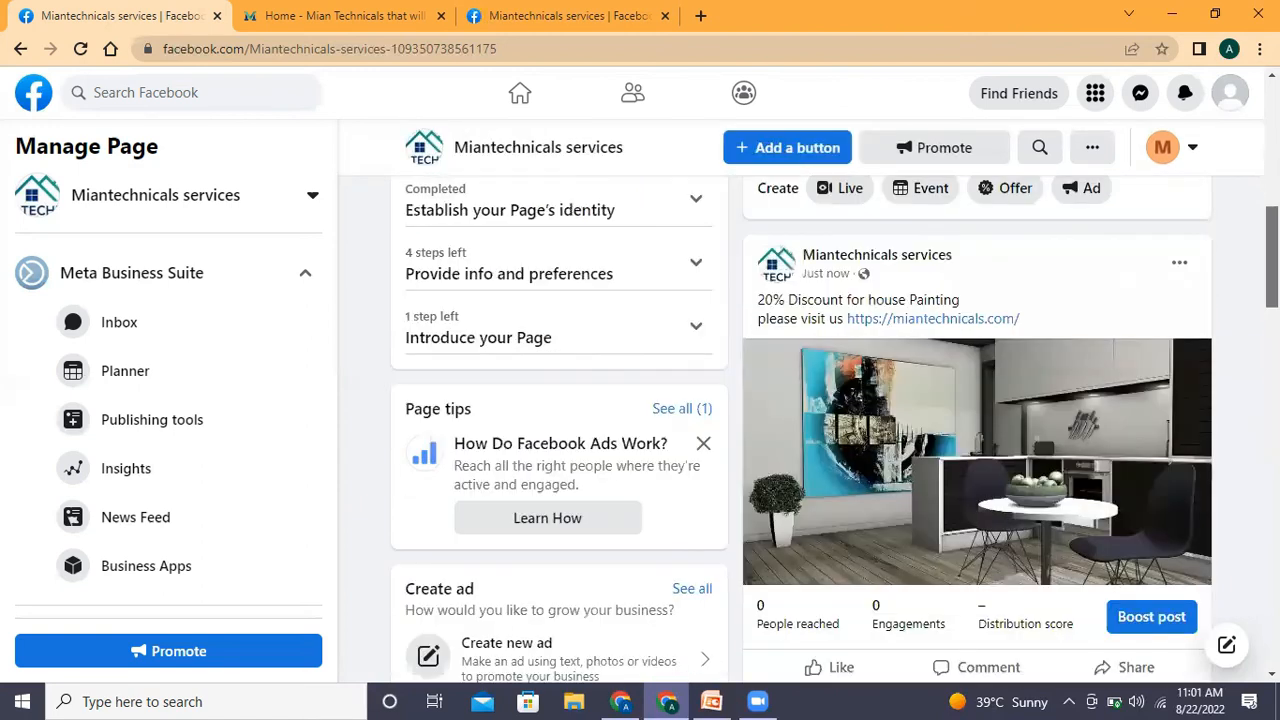
Check how the cover, Page name and discount post appear in the newer Page tab.
{"action": "left_click", "coordinate": [513, 8]}
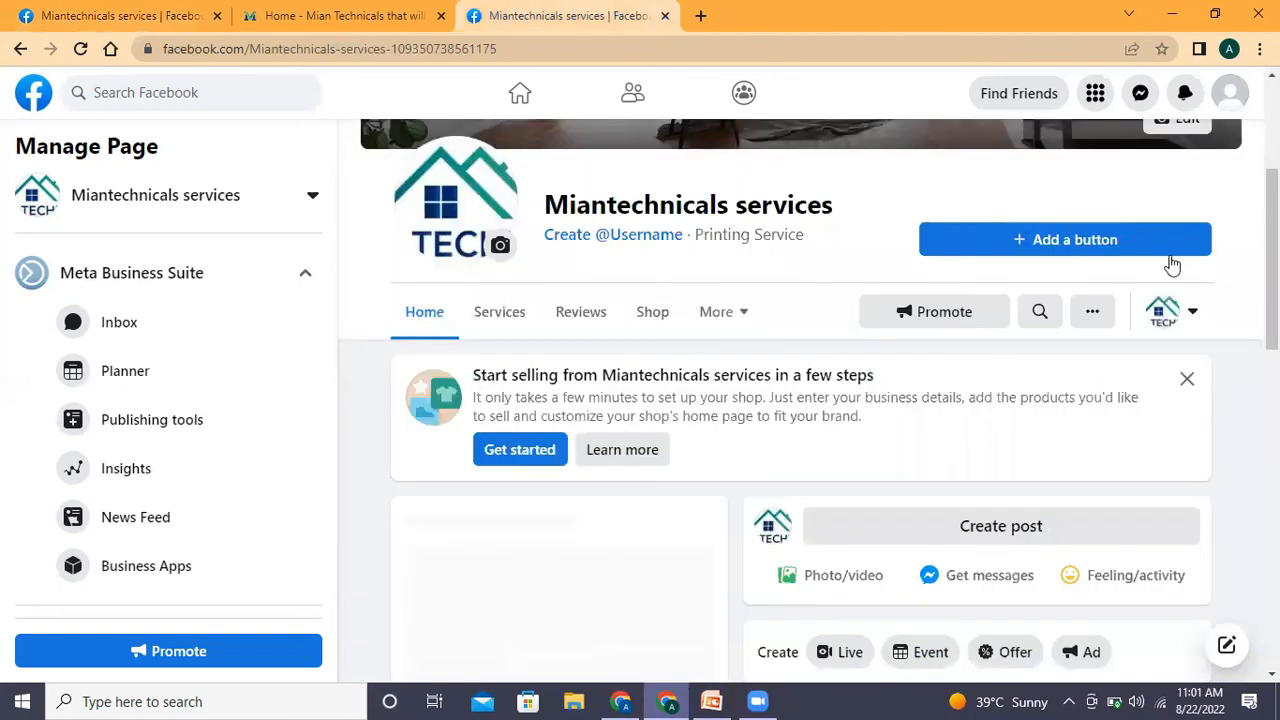
{"action": "scroll", "coordinate": [800, 400], "scroll_direction": "down", "scroll_amount": 5}
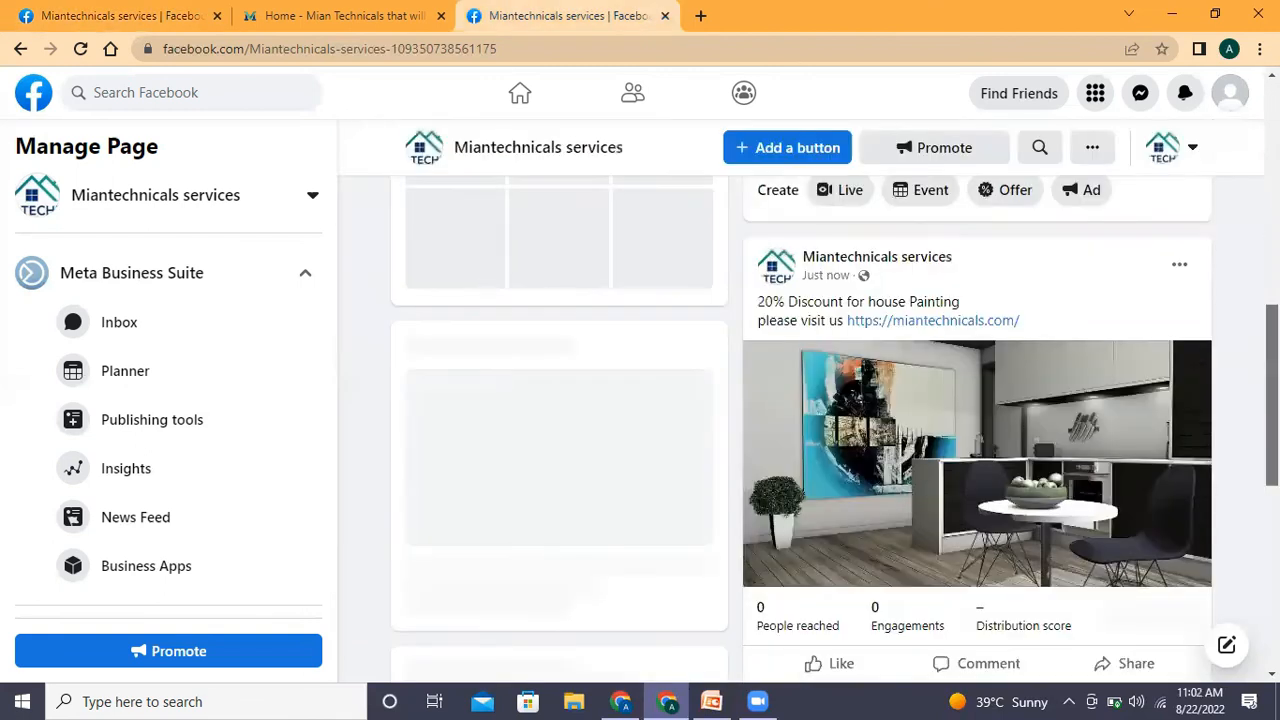
{"action": "scroll", "coordinate": [800, 400], "scroll_direction": "down", "scroll_amount": 4}
{"action": "left_click_drag", "start_coordinate": [1272, 490], "coordinate": [1272, 159]}
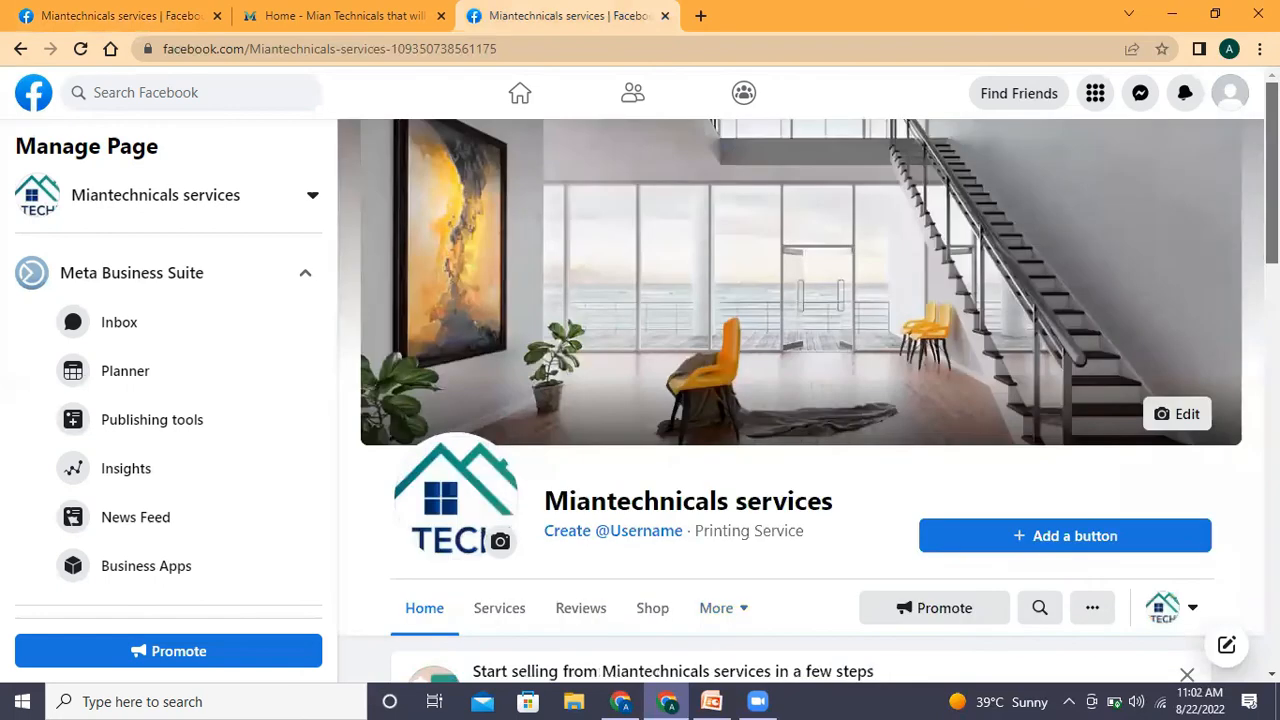
Copy the Page's full web address and open it in a new tab of the other Chrome window.
{"action": "left_click", "coordinate": [396, 52]}
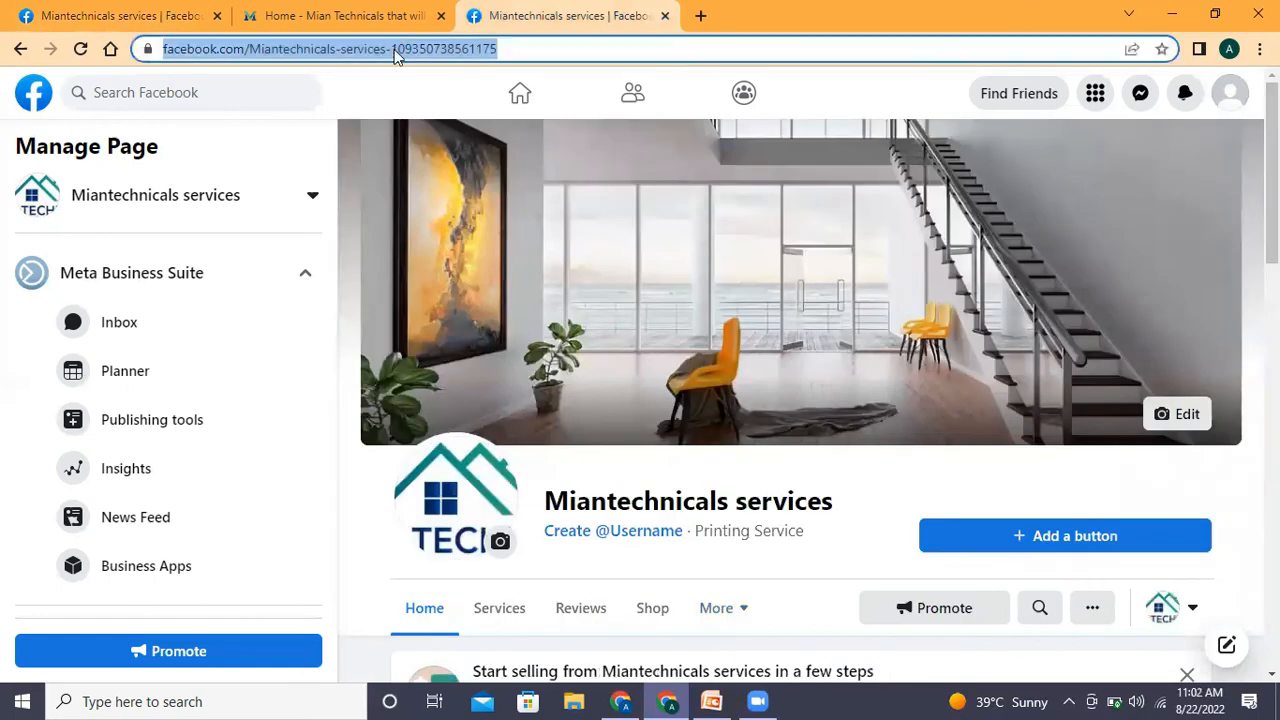
{"action": "right_click", "coordinate": [394, 51]}
{"action": "left_click", "coordinate": [444, 156]}
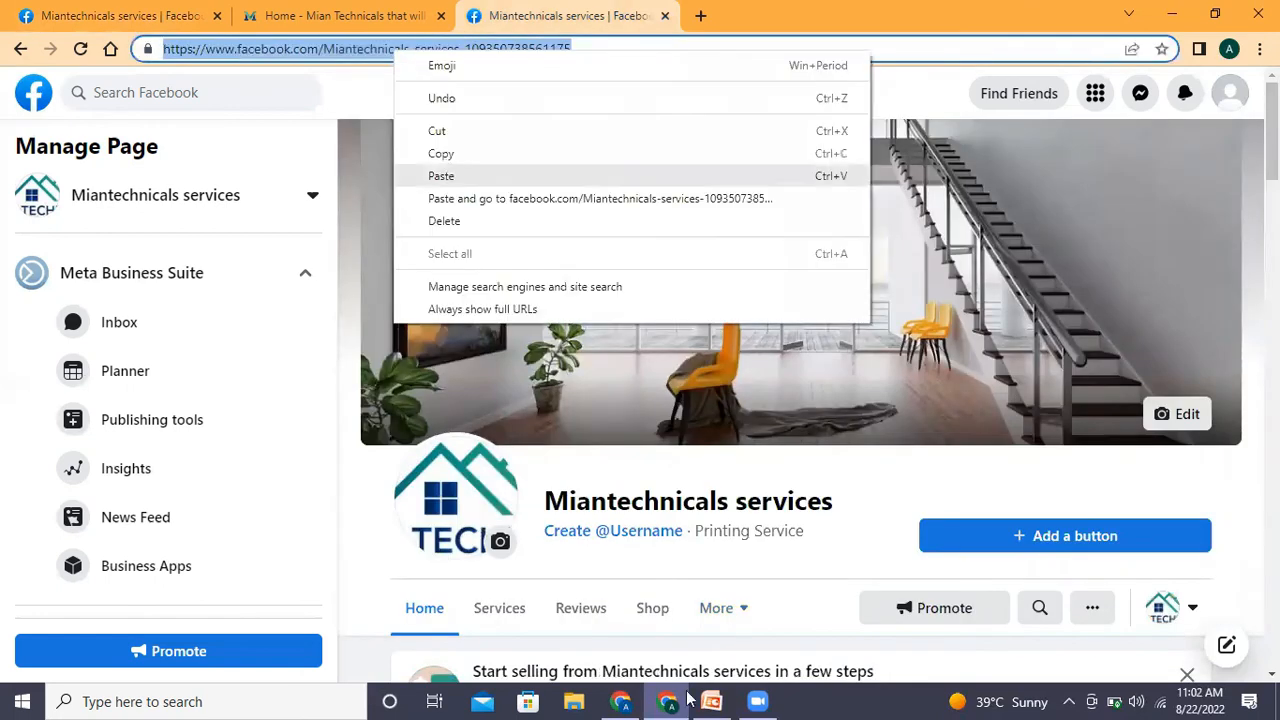
{"action": "left_click", "coordinate": [627, 696]}
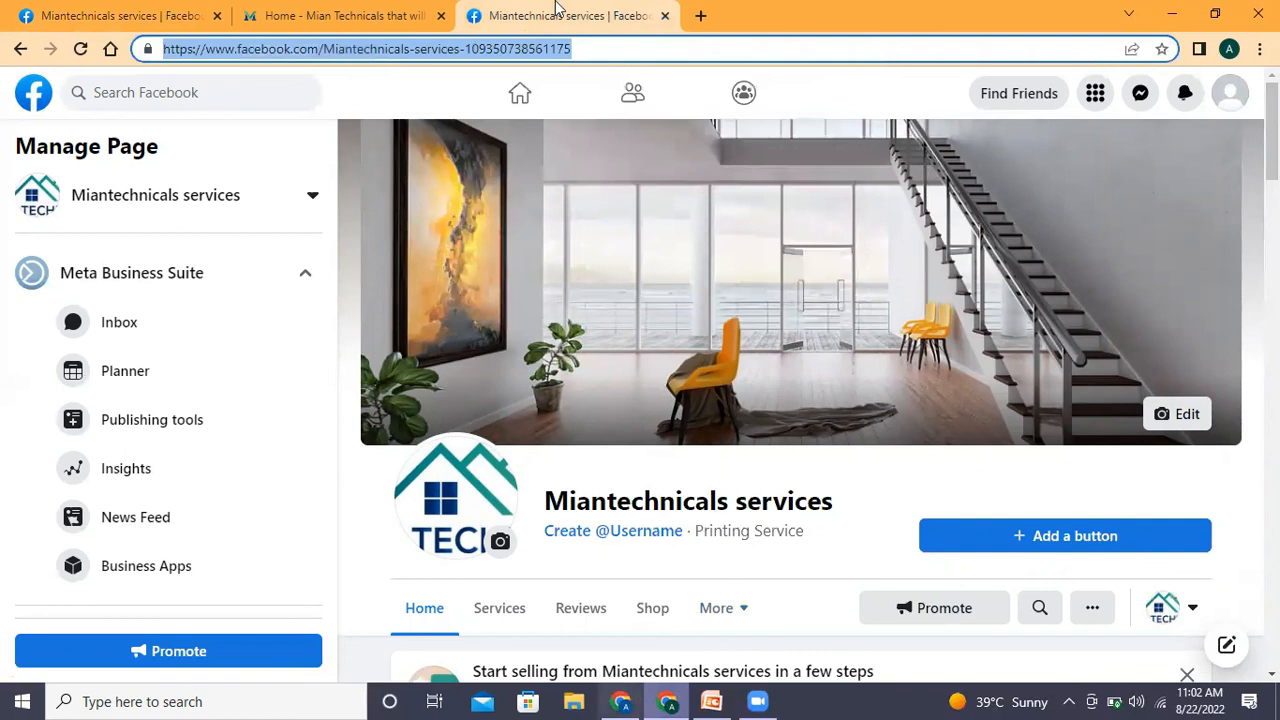
{"action": "left_click", "coordinate": [702, 19]}
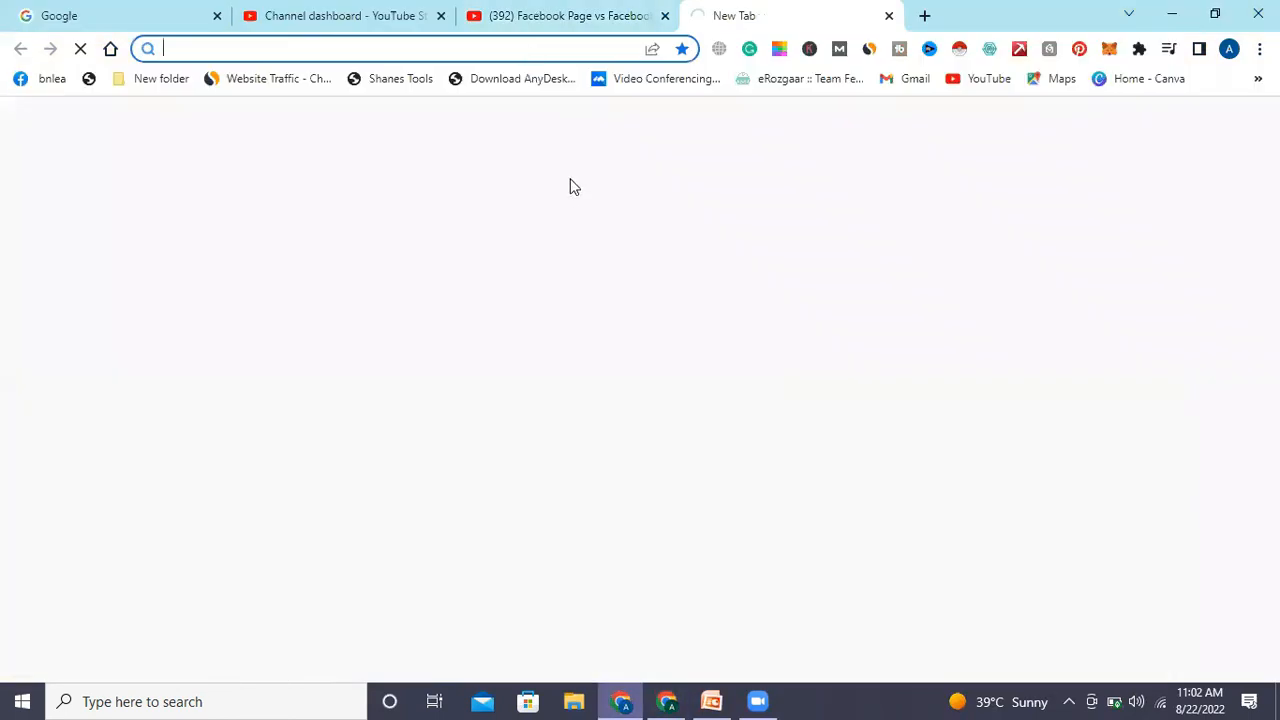
{"action": "key", "text": "ctrl+v"}
{"action": "key", "text": "Return"}
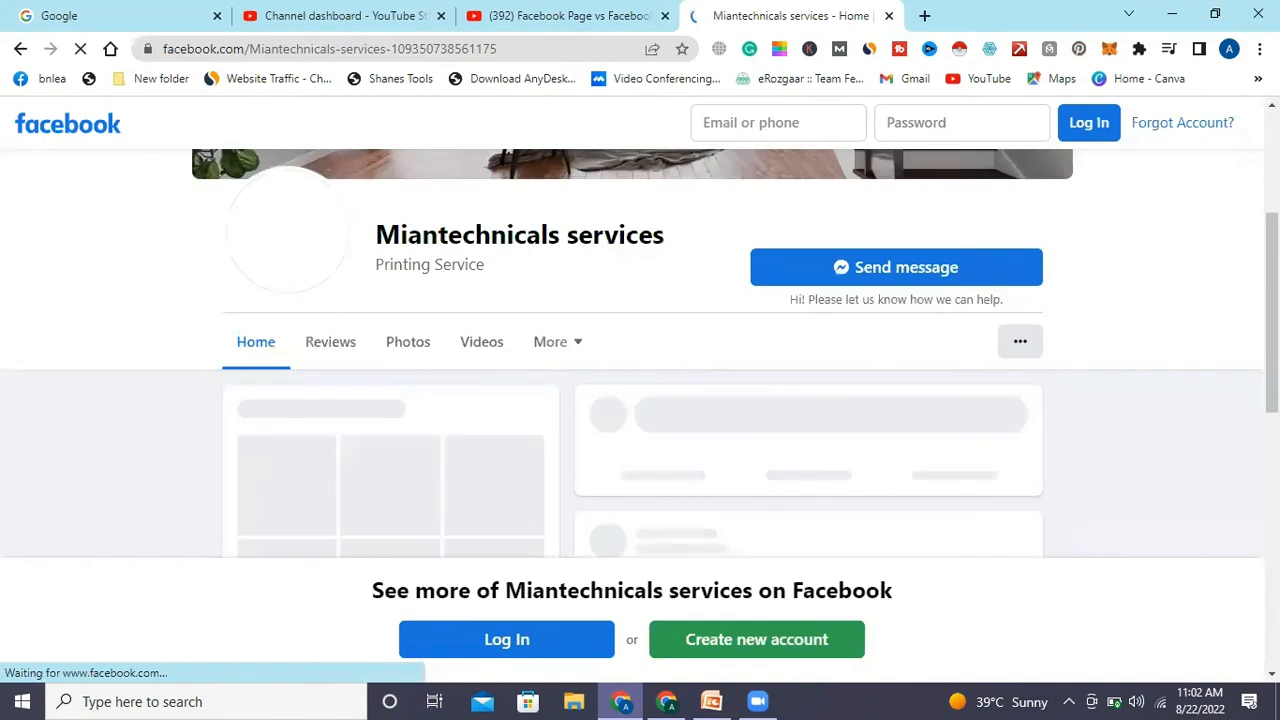
Examine the logged-out public view of the Page, including its header, About details, photos and discount post.
{"action": "mouse_move", "coordinate": [1271, 312]}
{"action": "left_mouse_down"}
{"action": "mouse_move", "coordinate": [1271, 333]}
{"action": "mouse_move", "coordinate": [1271, 312]}
{"action": "left_mouse_up"}
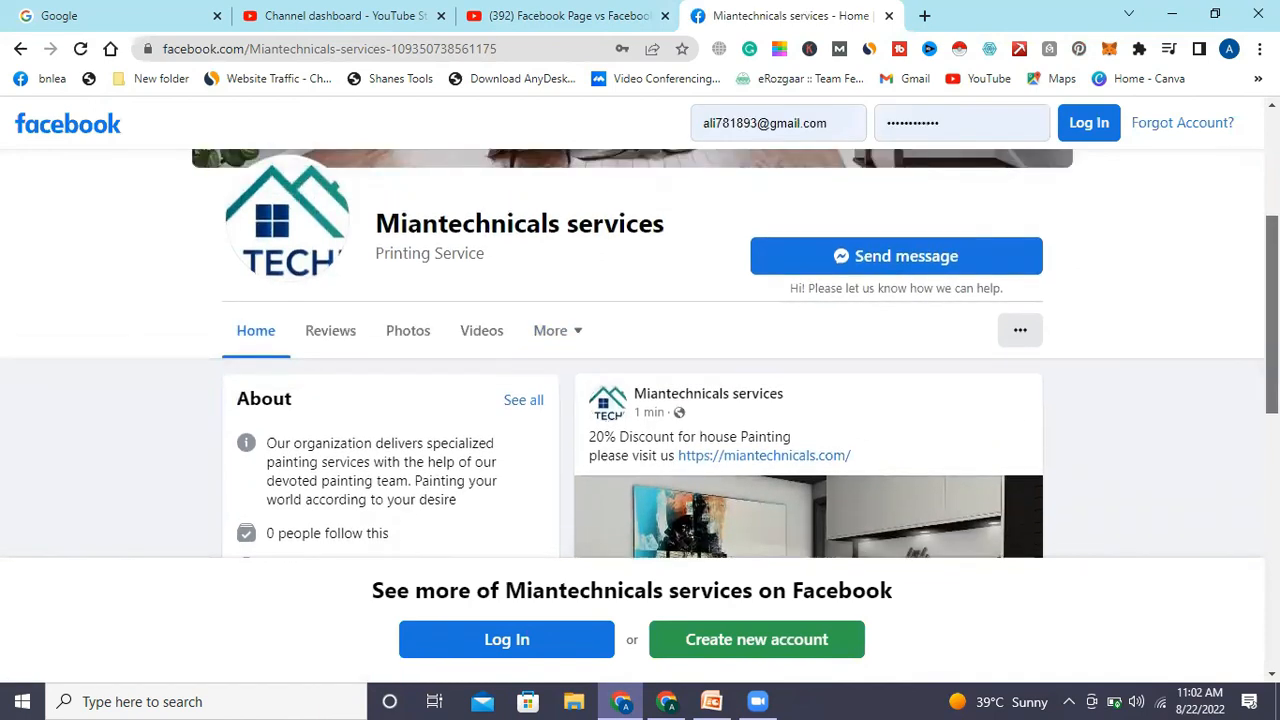
{"action": "scroll", "coordinate": [632, 354], "scroll_direction": "down", "scroll_amount": 3}
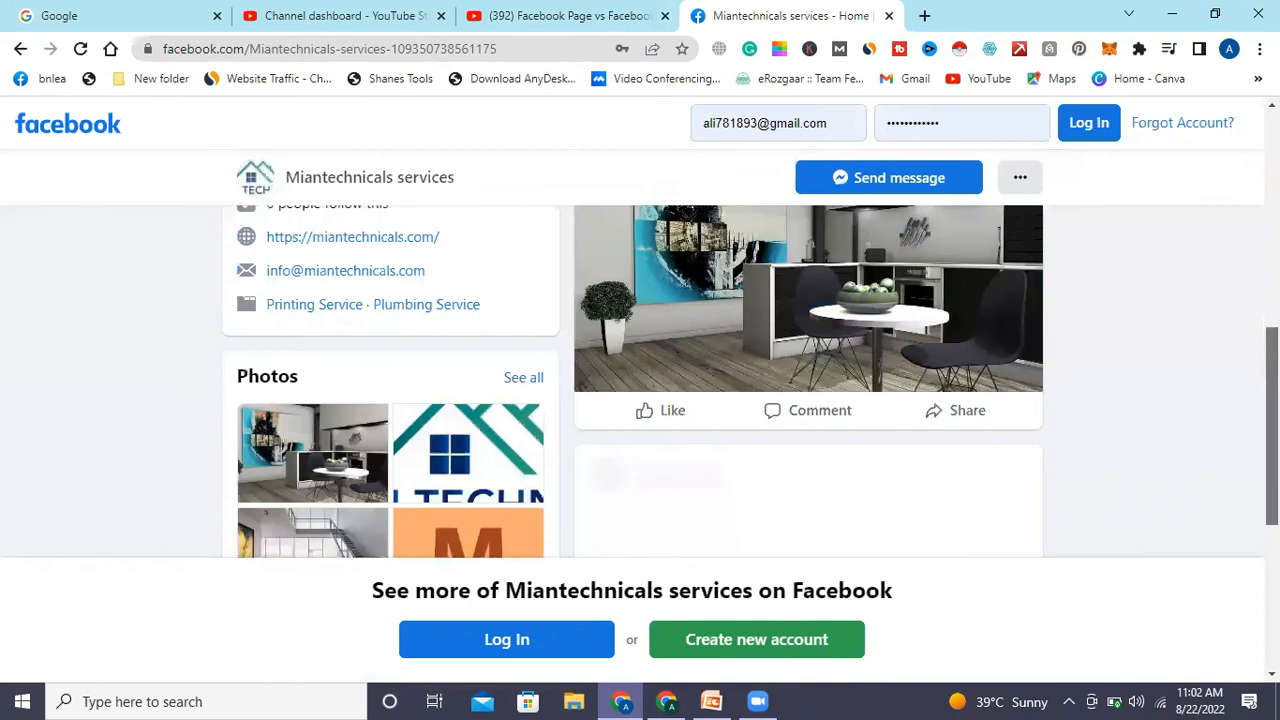
{"action": "scroll", "coordinate": [632, 380], "scroll_direction": "down", "scroll_amount": 3}
{"action": "scroll", "coordinate": [632, 380], "scroll_direction": "up", "scroll_amount": 4}
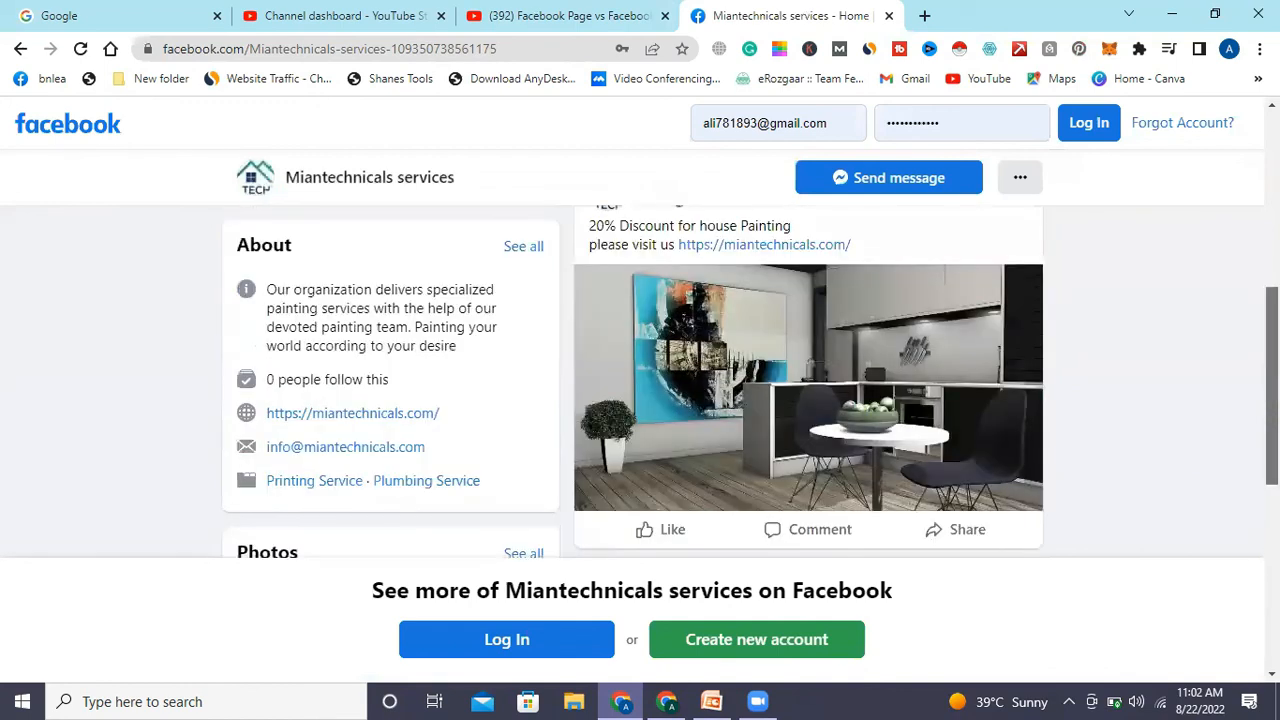
{"action": "scroll", "coordinate": [632, 380], "scroll_direction": "up", "scroll_amount": 1}
{"action": "scroll", "coordinate": [866, 660], "scroll_direction": "up", "scroll_amount": 1}
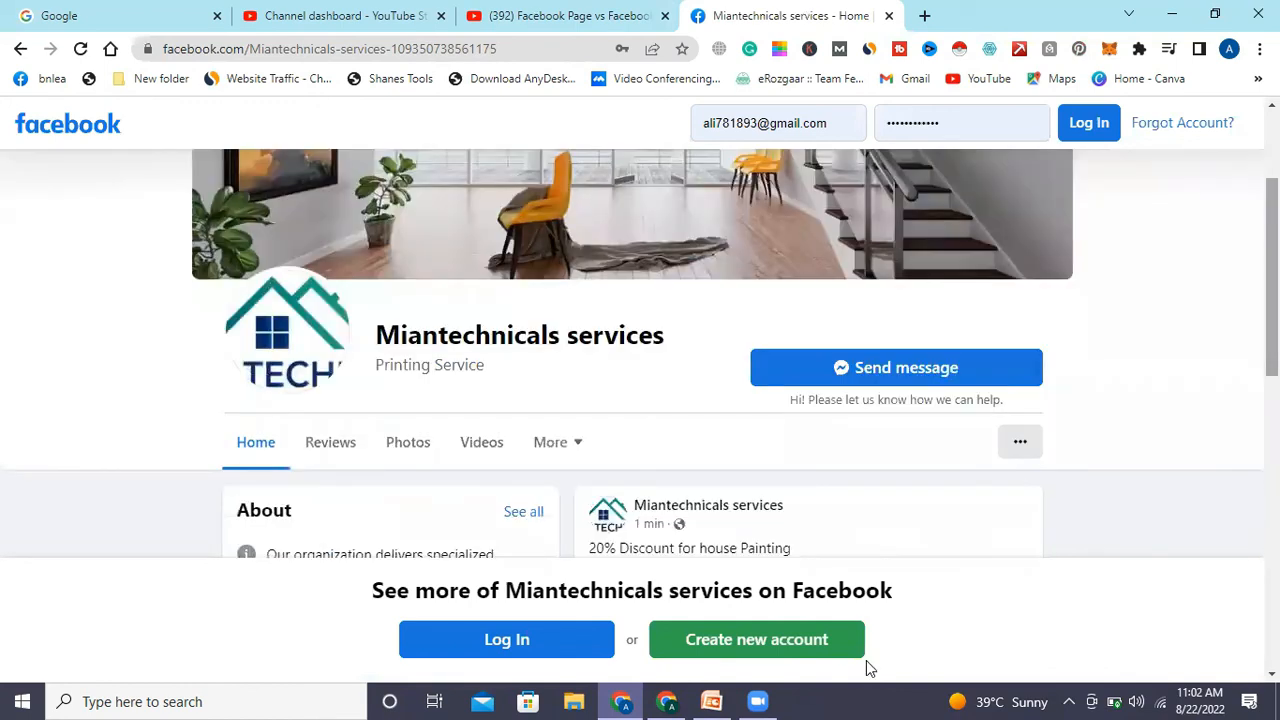
Return to the Page management window and review the Page's posts, About section, suggested groups and photos.
{"action": "left_click", "coordinate": [631, 699]}
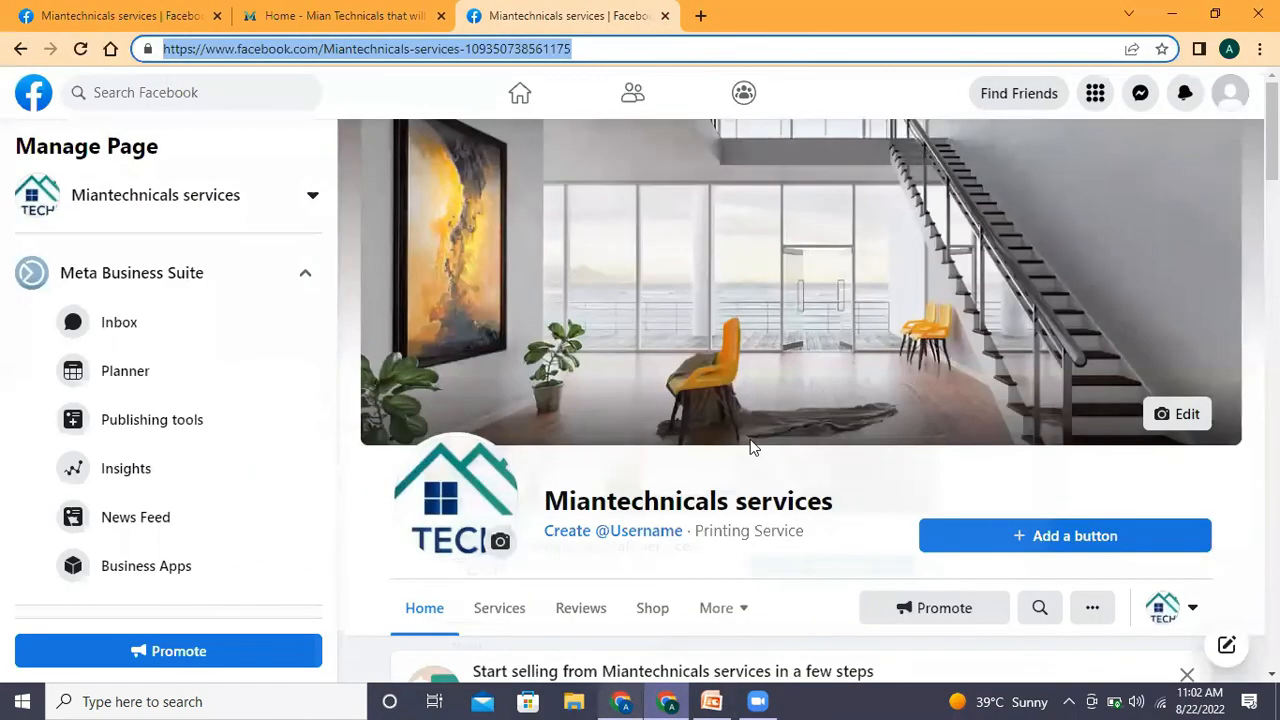
{"action": "scroll", "coordinate": [800, 400], "scroll_direction": "down", "scroll_amount": 2}
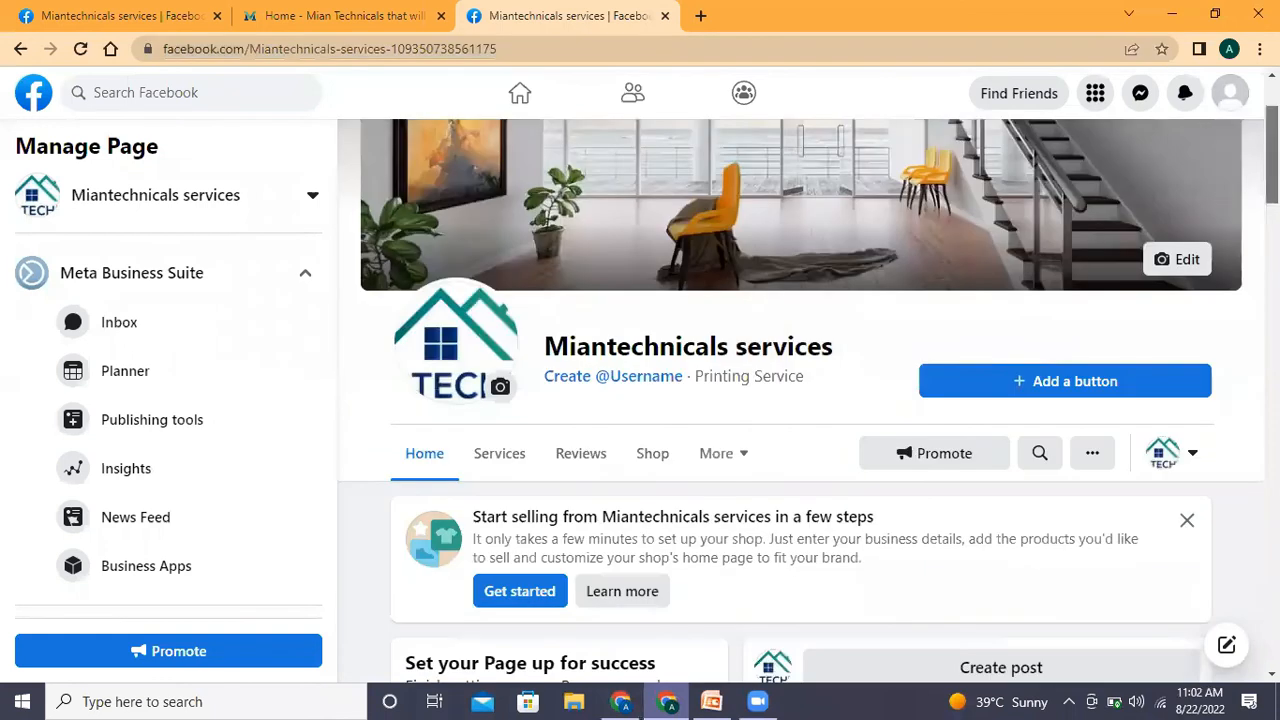
{"action": "scroll", "coordinate": [800, 400], "scroll_direction": "down", "scroll_amount": 5}
{"action": "scroll", "coordinate": [836, 428], "scroll_direction": "down", "scroll_amount": 1}
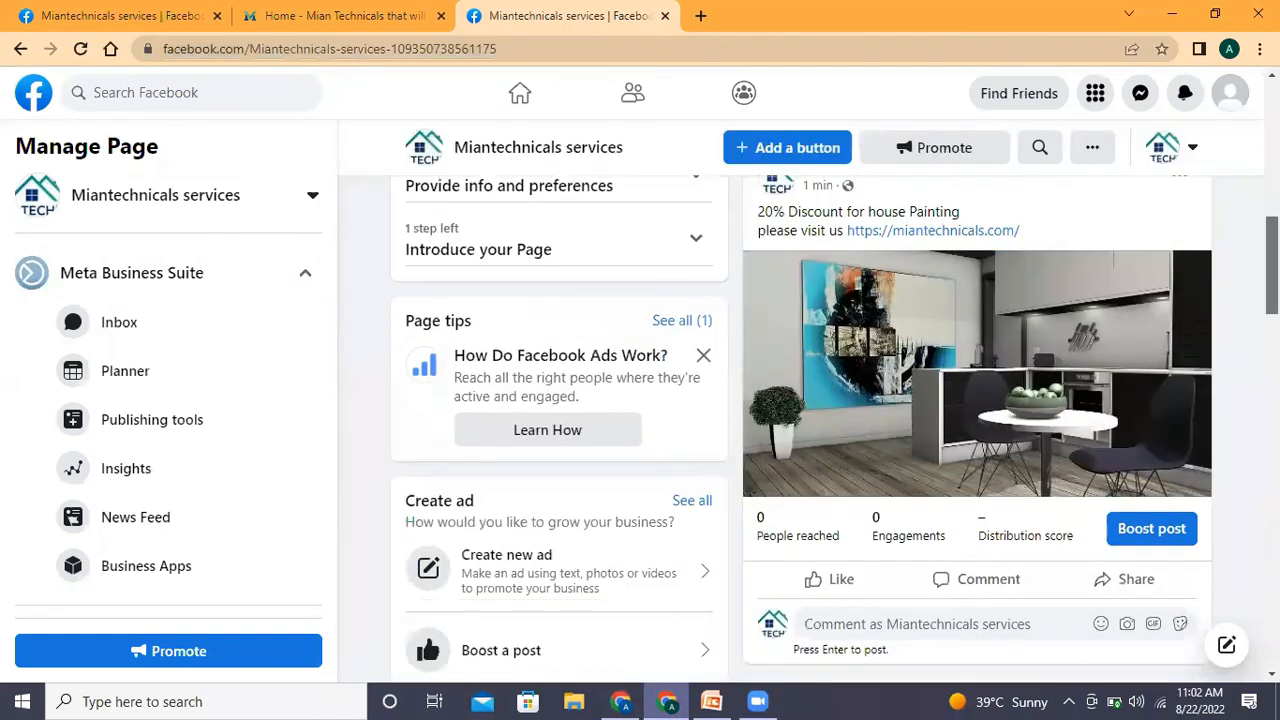
{"action": "scroll", "coordinate": [800, 400], "scroll_direction": "down", "scroll_amount": 5}
{"action": "scroll", "coordinate": [800, 400], "scroll_direction": "down", "scroll_amount": 8}
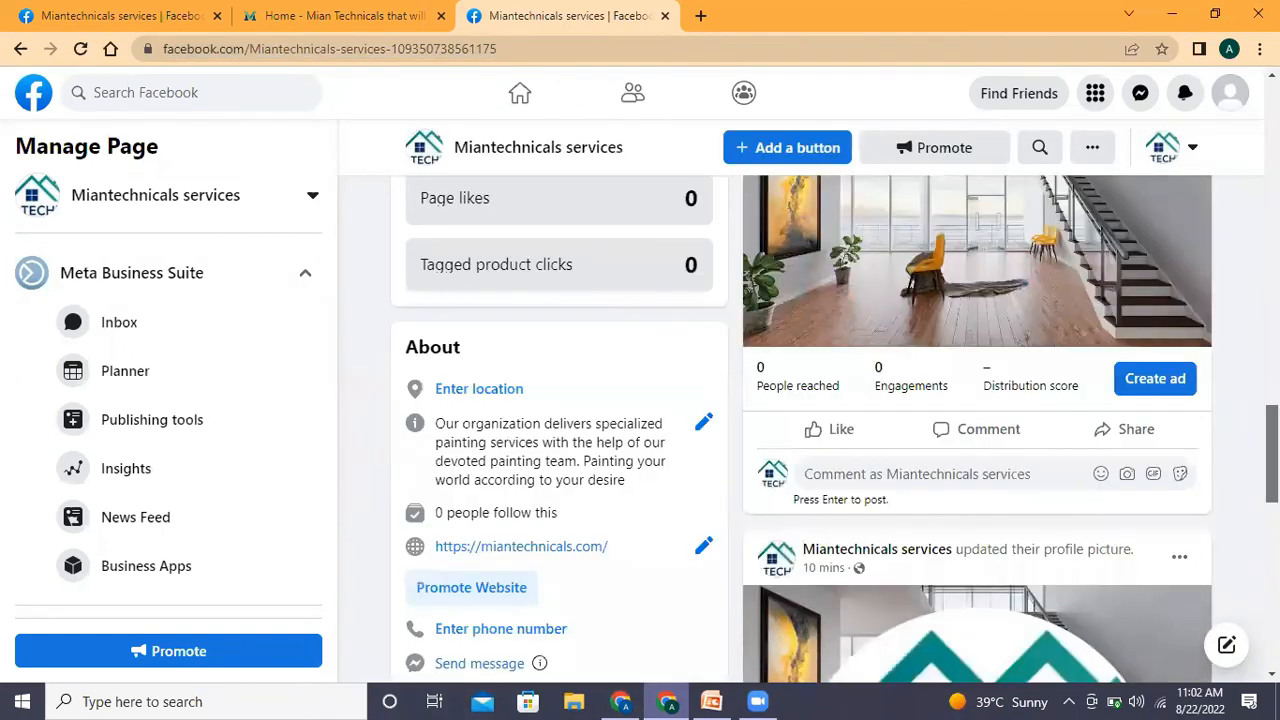
{"action": "scroll", "coordinate": [800, 420], "scroll_direction": "down", "scroll_amount": 4}
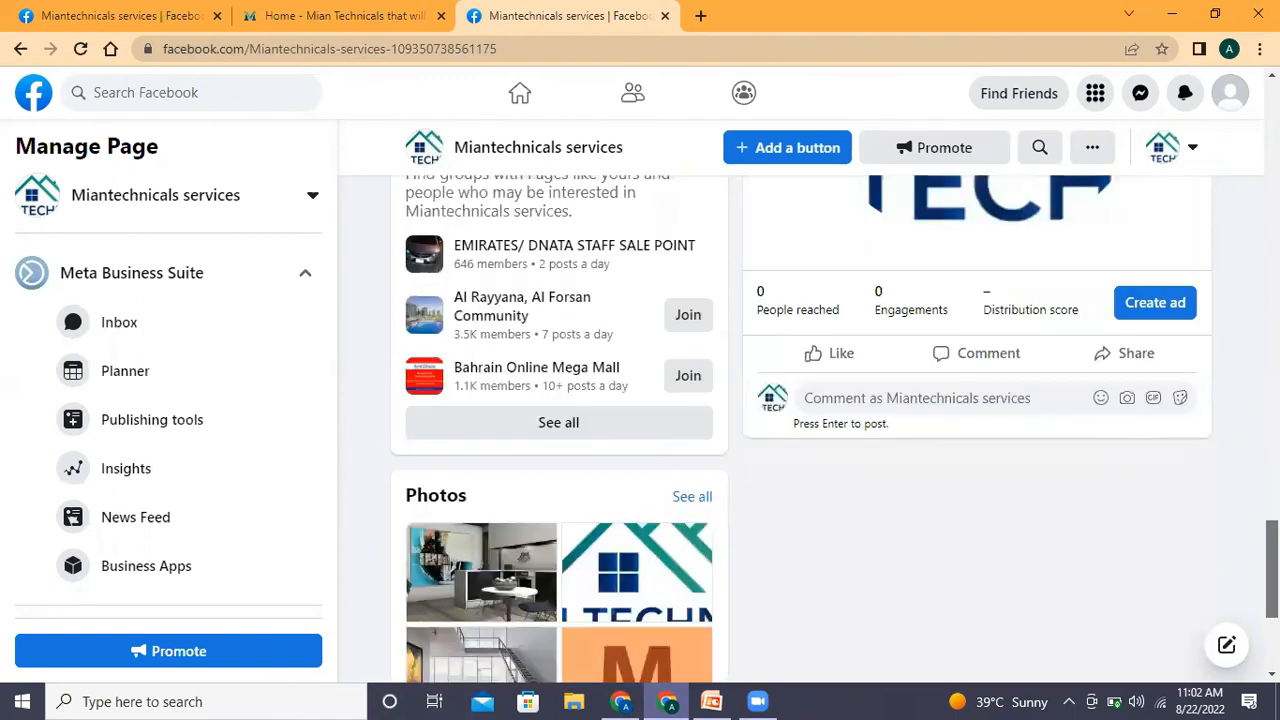
{"action": "scroll", "coordinate": [800, 420], "scroll_direction": "up", "scroll_amount": 15}
{"action": "scroll", "coordinate": [800, 420], "scroll_direction": "up", "scroll_amount": 8}
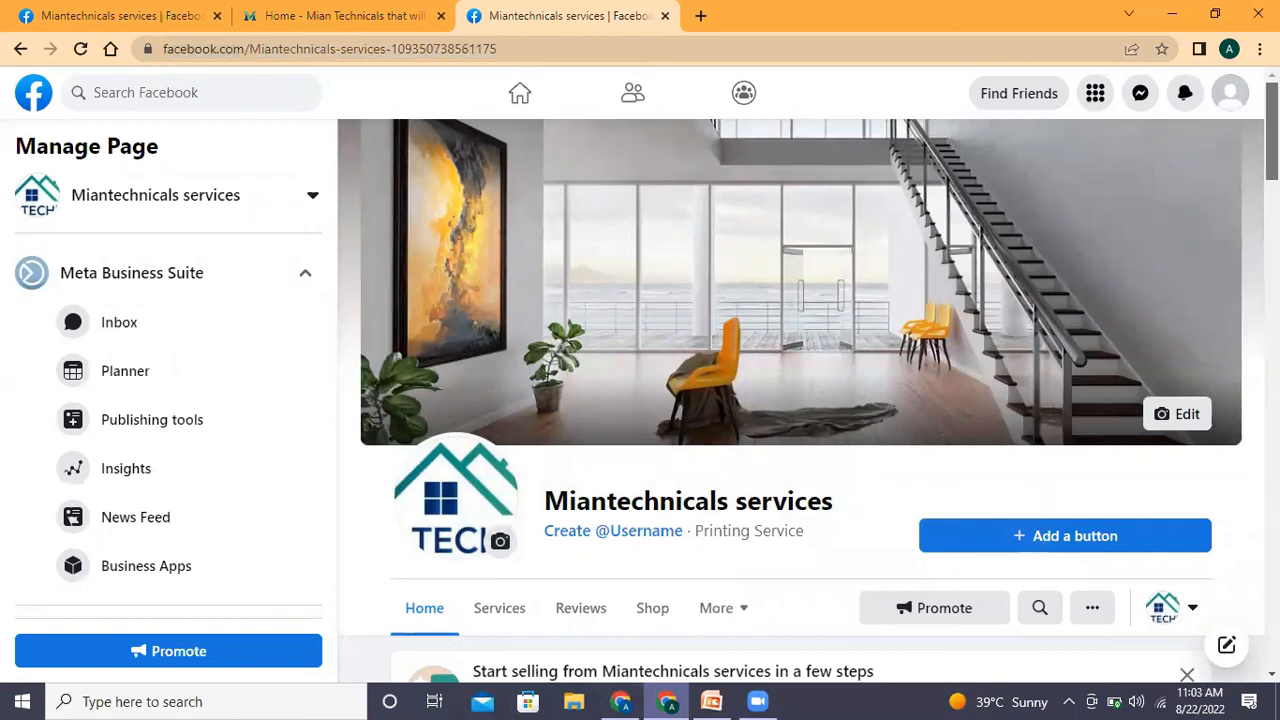
{"action": "scroll", "coordinate": [800, 400], "scroll_direction": "down", "scroll_amount": 6}
{"action": "scroll", "coordinate": [800, 400], "scroll_direction": "up", "scroll_amount": 6}
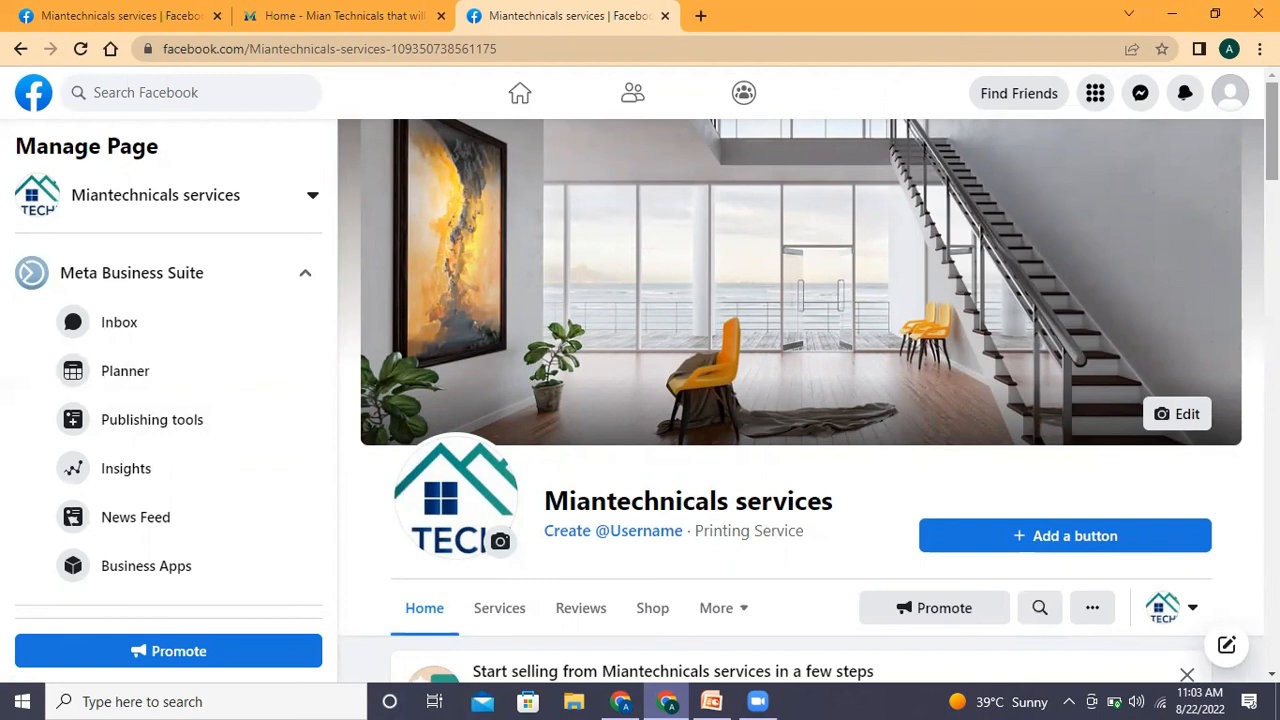
{"action": "scroll", "coordinate": [853, 665], "scroll_direction": "down", "scroll_amount": 10}
{"action": "scroll", "coordinate": [853, 665], "scroll_direction": "up", "scroll_amount": 2}
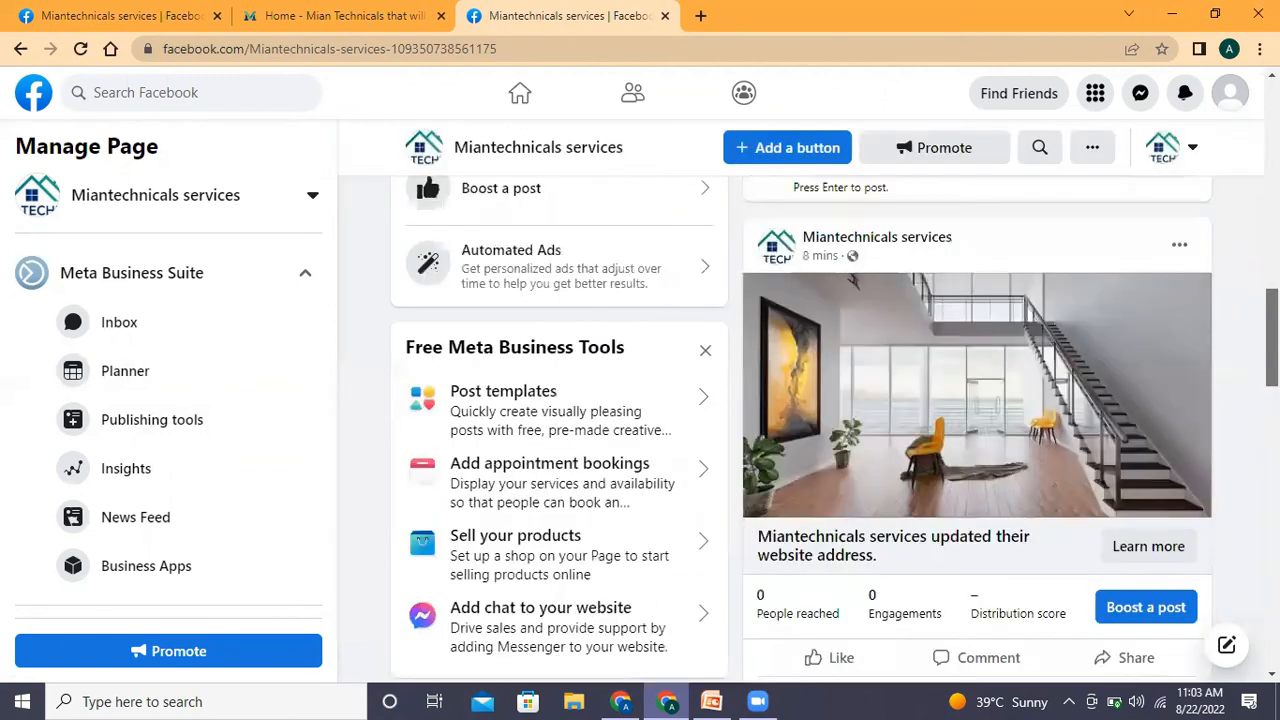
{"action": "scroll", "coordinate": [801, 400], "scroll_direction": "up", "scroll_amount": 5}
{"action": "scroll", "coordinate": [801, 400], "scroll_direction": "up", "scroll_amount": 3}
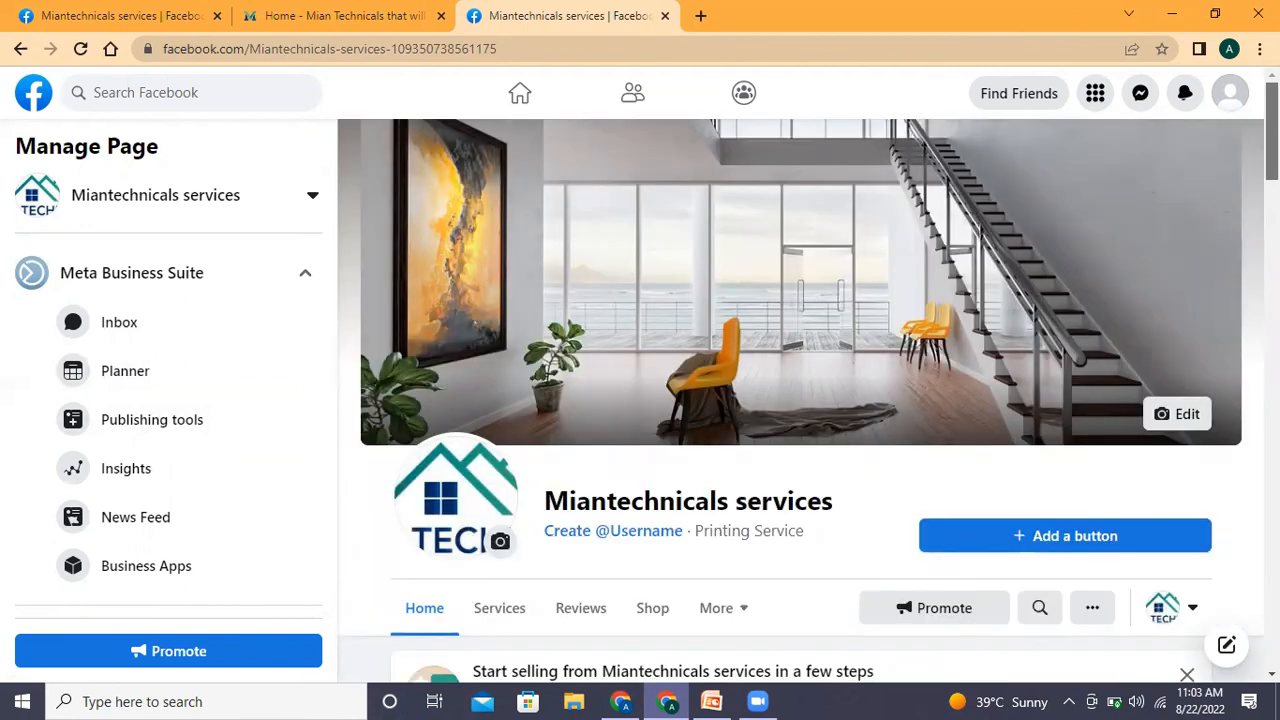
{"action": "scroll", "coordinate": [801, 400], "scroll_direction": "down", "scroll_amount": 10}
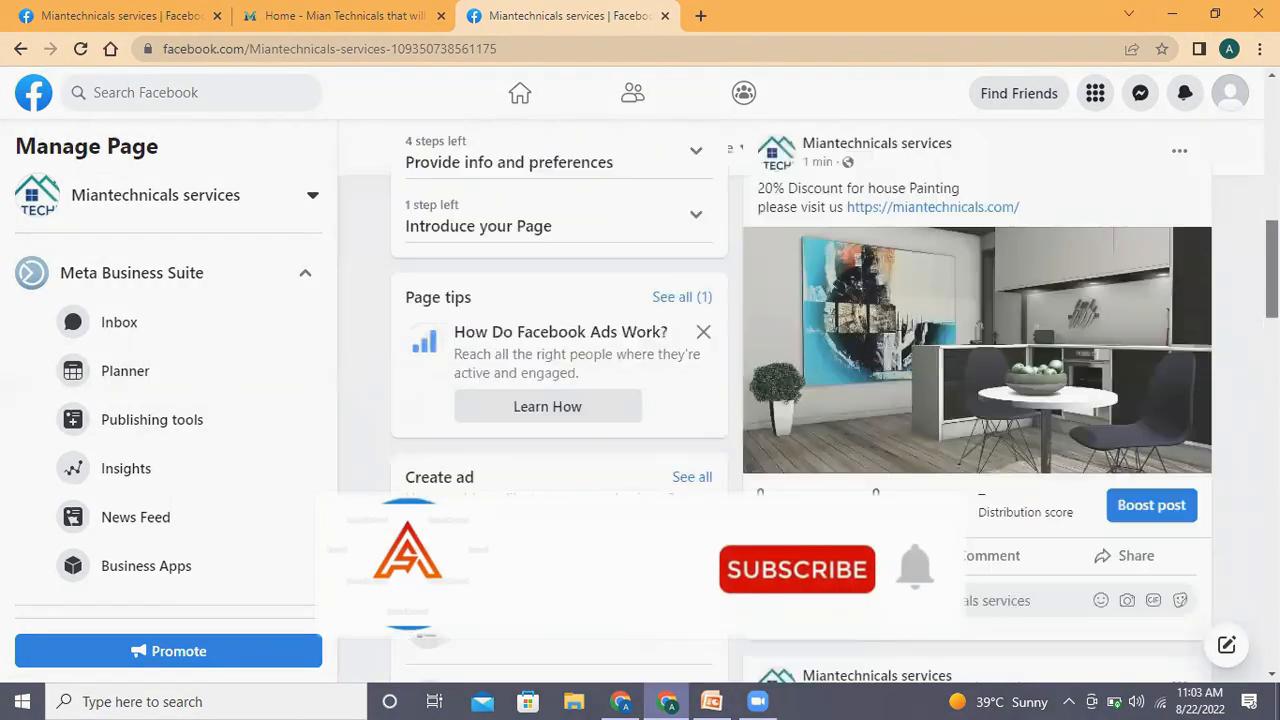
{"action": "scroll", "coordinate": [801, 400], "scroll_direction": "up", "scroll_amount": 10}
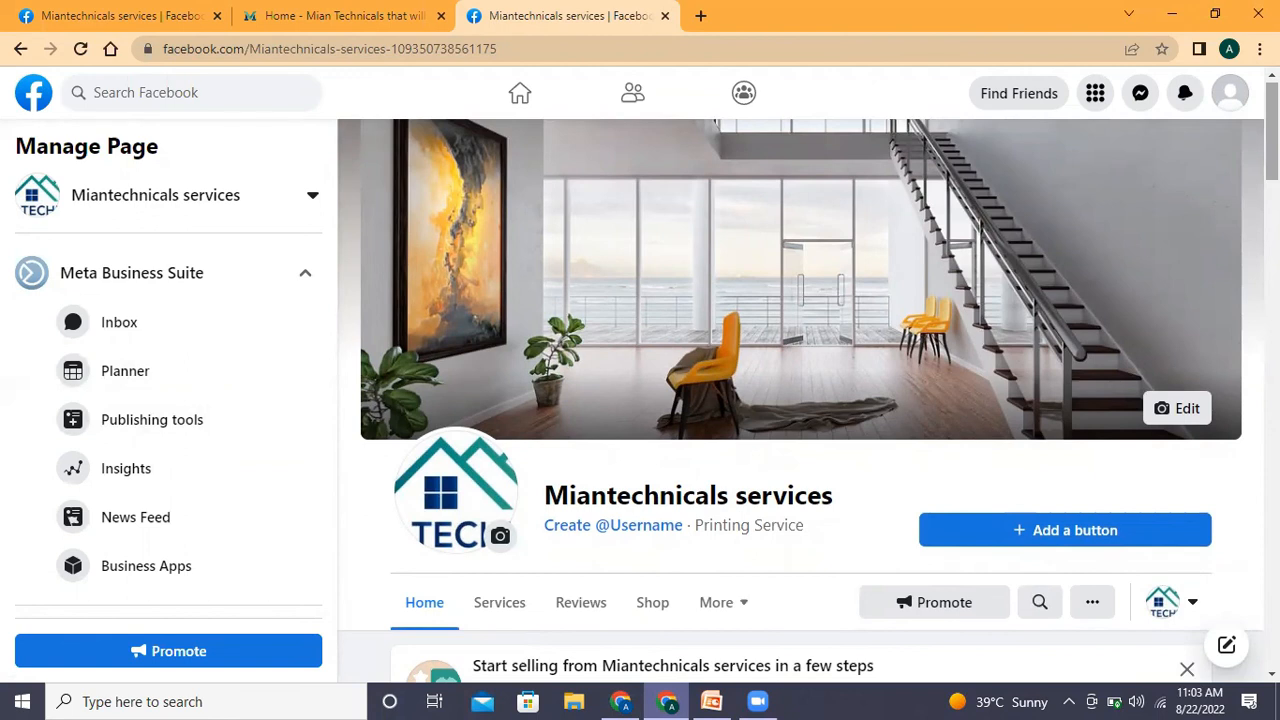
{"action": "scroll", "coordinate": [800, 400], "scroll_direction": "down", "scroll_amount": 10}
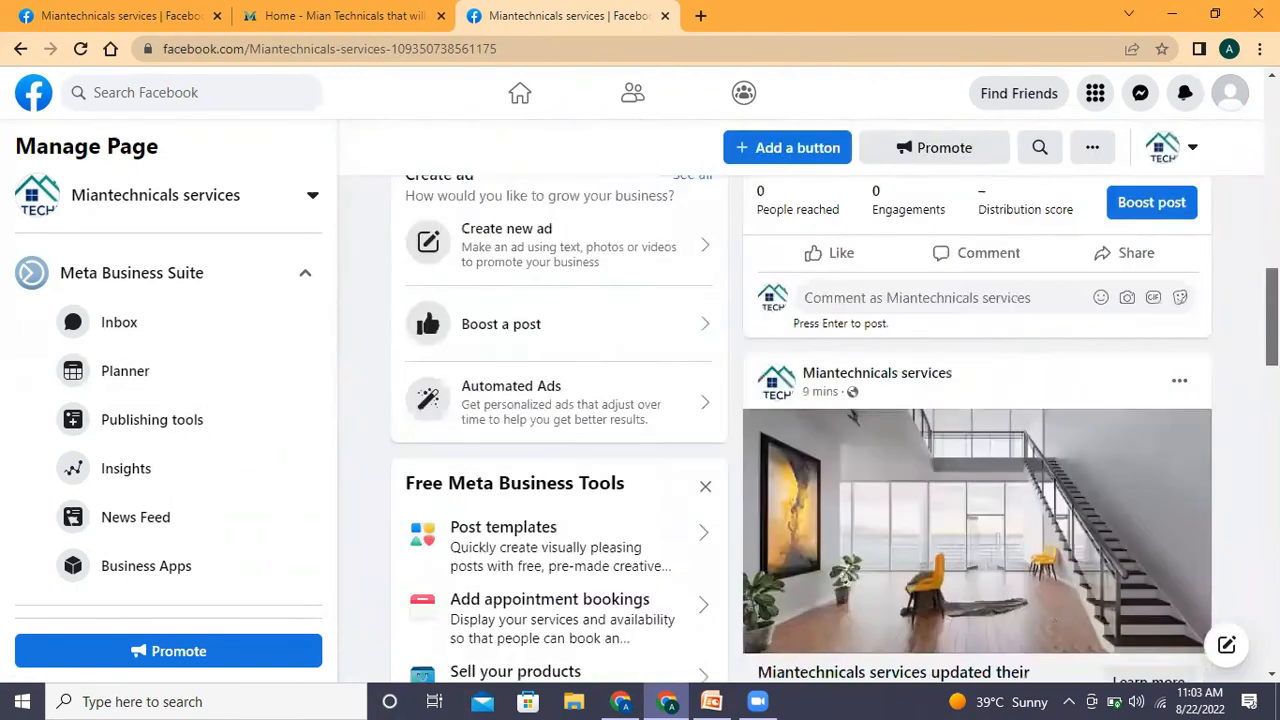
{"action": "scroll", "coordinate": [800, 400], "scroll_direction": "up", "scroll_amount": 10}
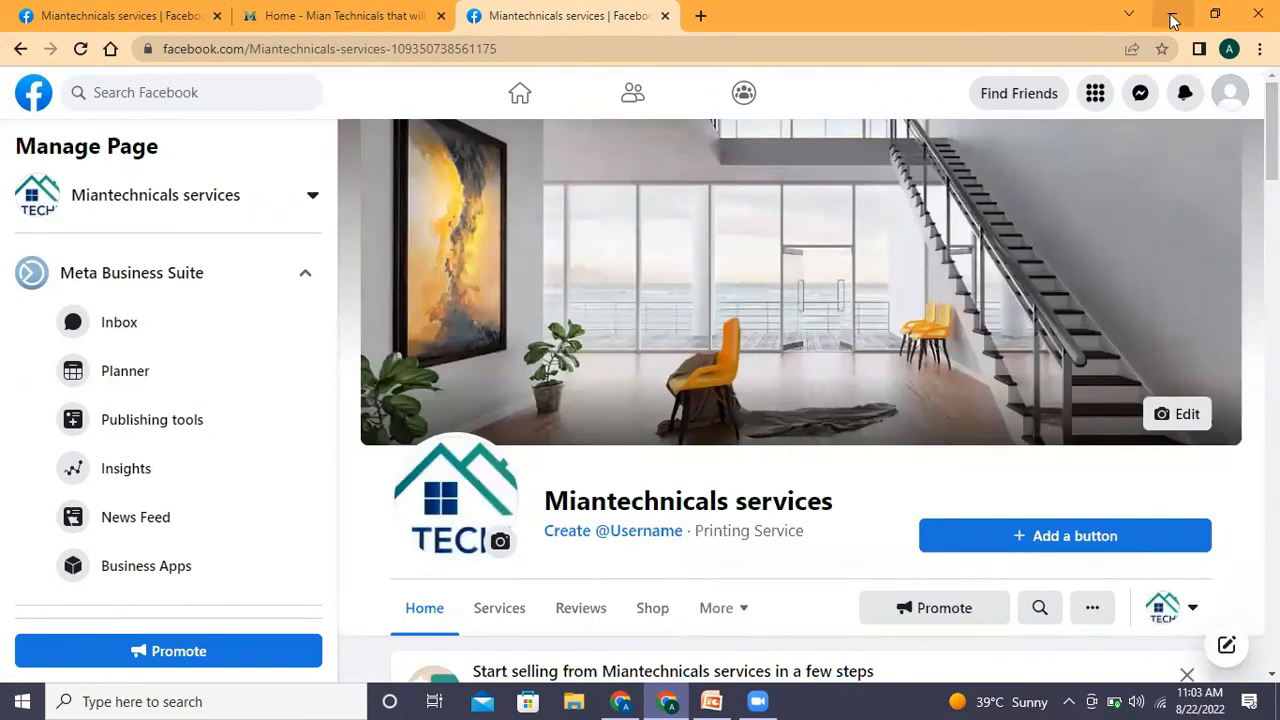